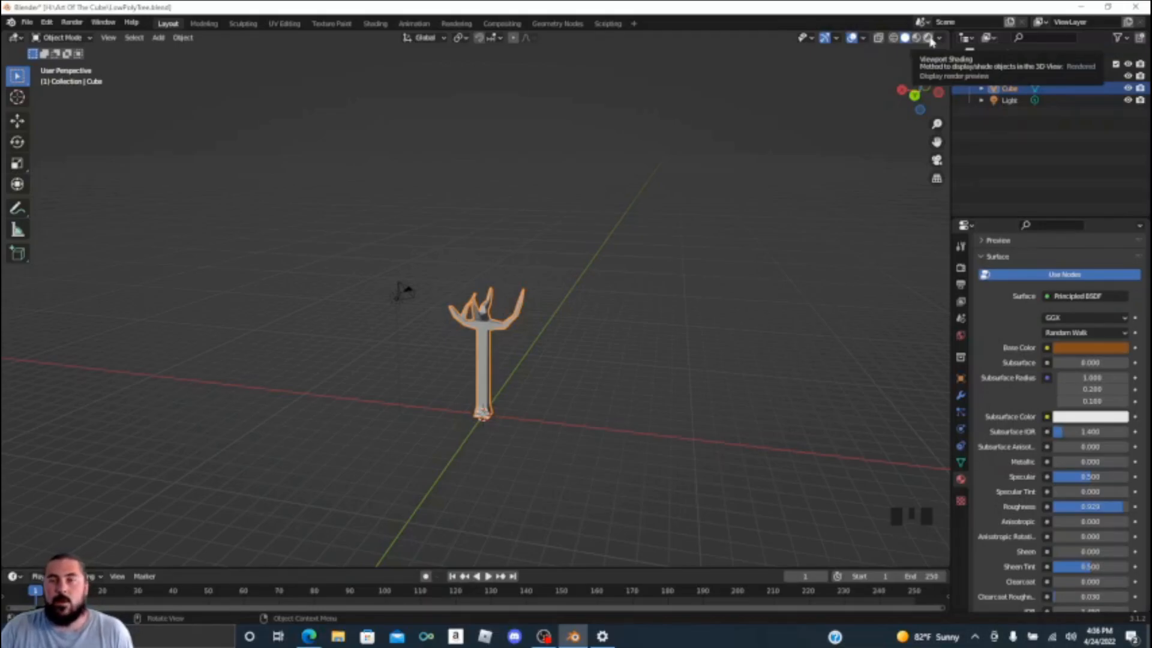
Switch the viewport to rendered shading and examine the brown material on the trunk and branches
left_click(928, 38)
scroll(622, 264, "up", 8)
scroll(623, 288, "down", 4)
mouse_move(624, 288)
middle_mouse_down()
mouse_move(743, 219)
mouse_move(664, 278)
middle_mouse_up()
scroll(750, 221, "up", 1)
middle_click_drag(751, 221, 671, 223)
scroll(660, 197, "down", 1)
scroll(671, 224, "down", 2)
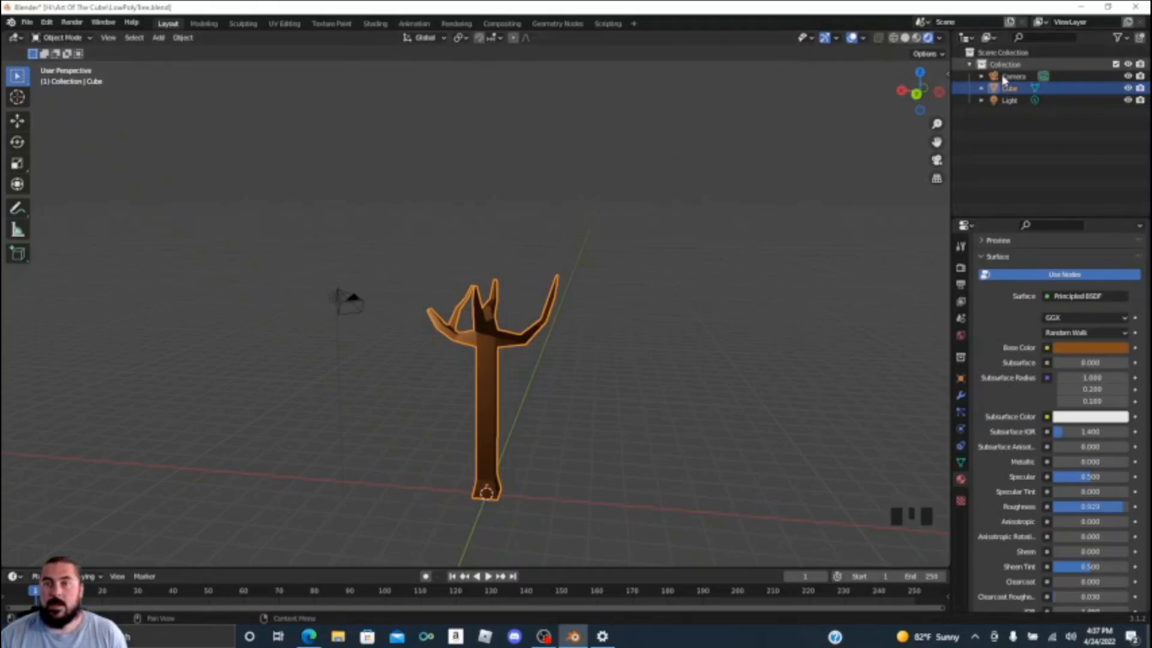
left_click(970, 65)
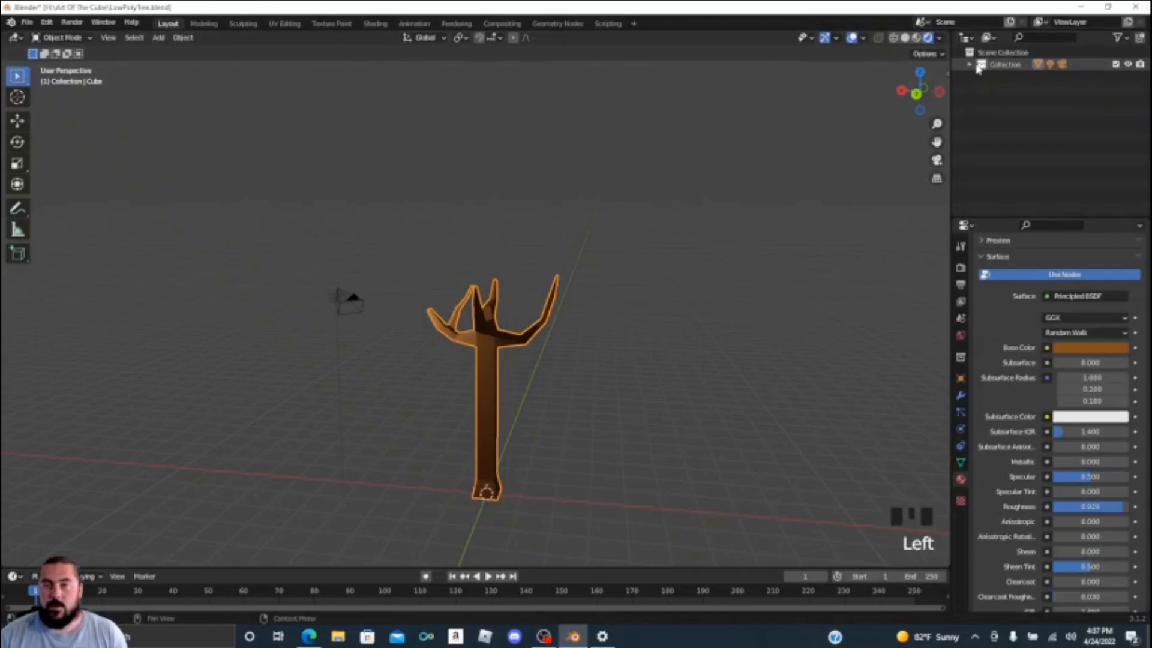
left_click(970, 64)
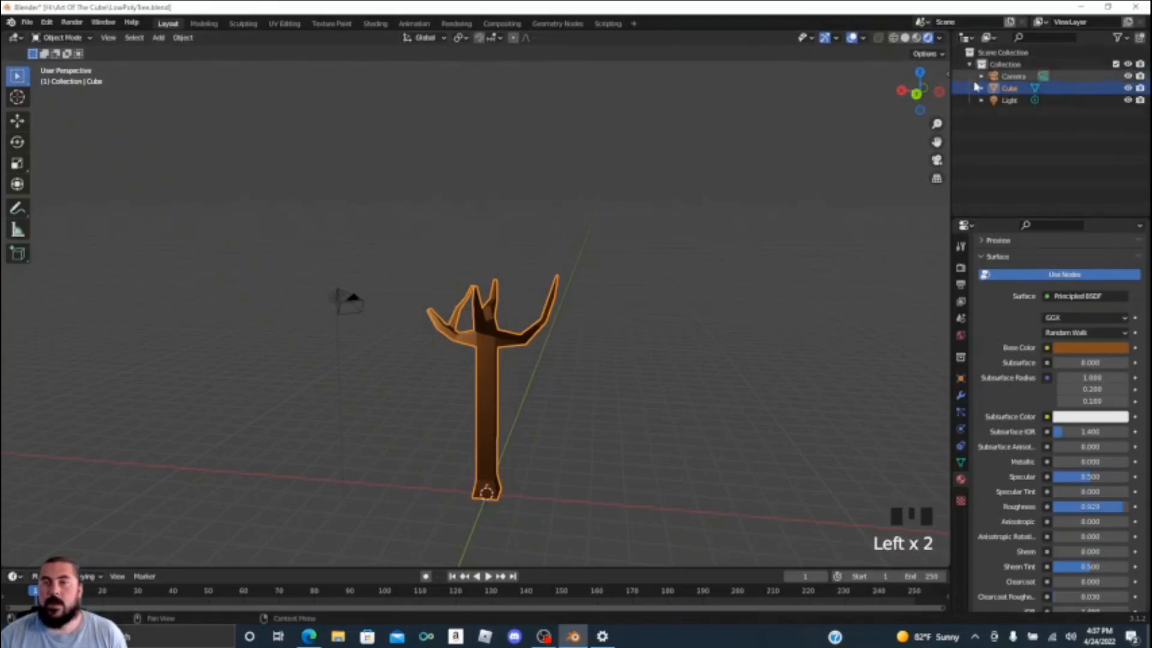
left_click(1003, 67)
double_click(1003, 68)
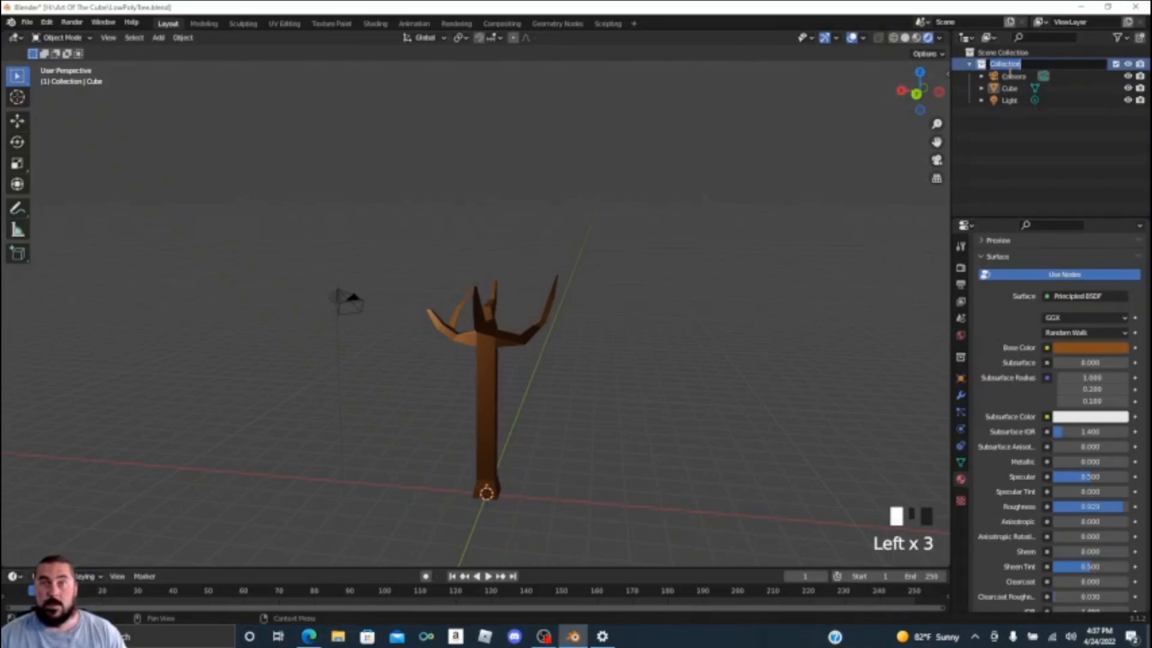
left_click(1023, 168)
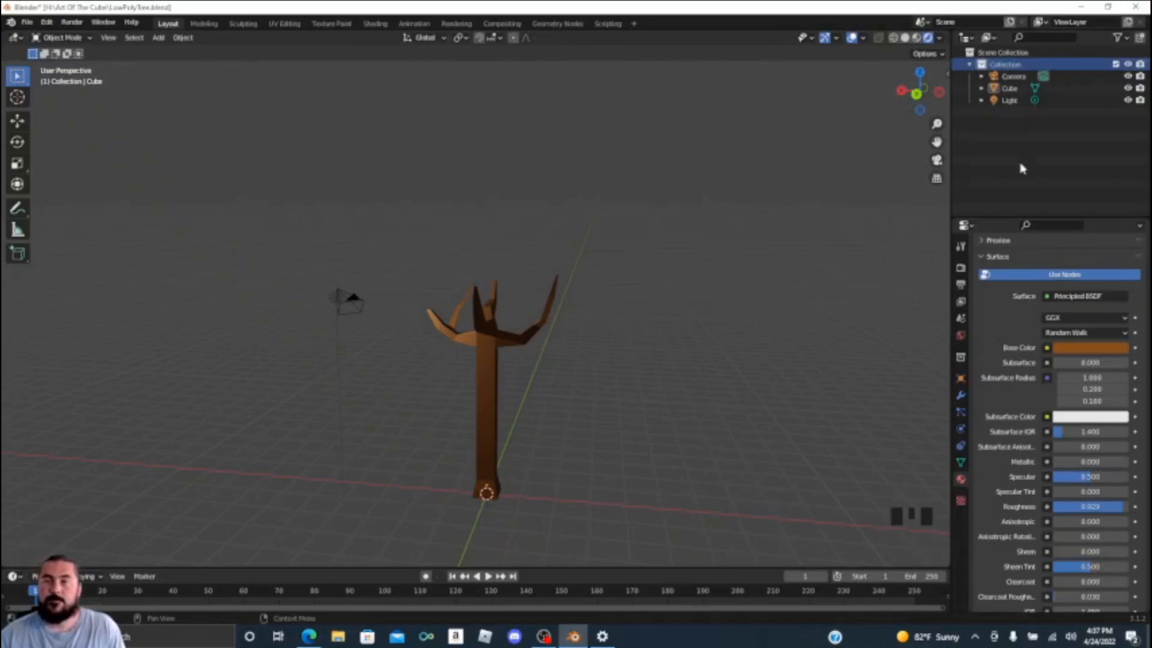
Rename the Cube object as TreeTrunk
left_click(1008, 90)
double_click(1008, 90)
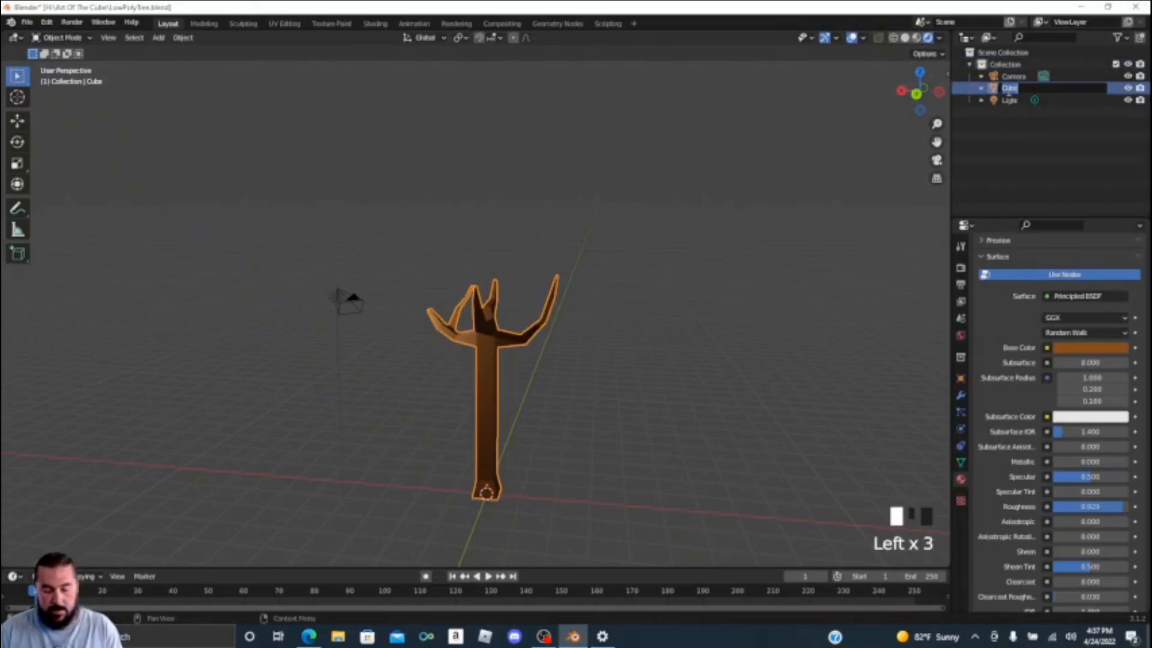
type("Tree")
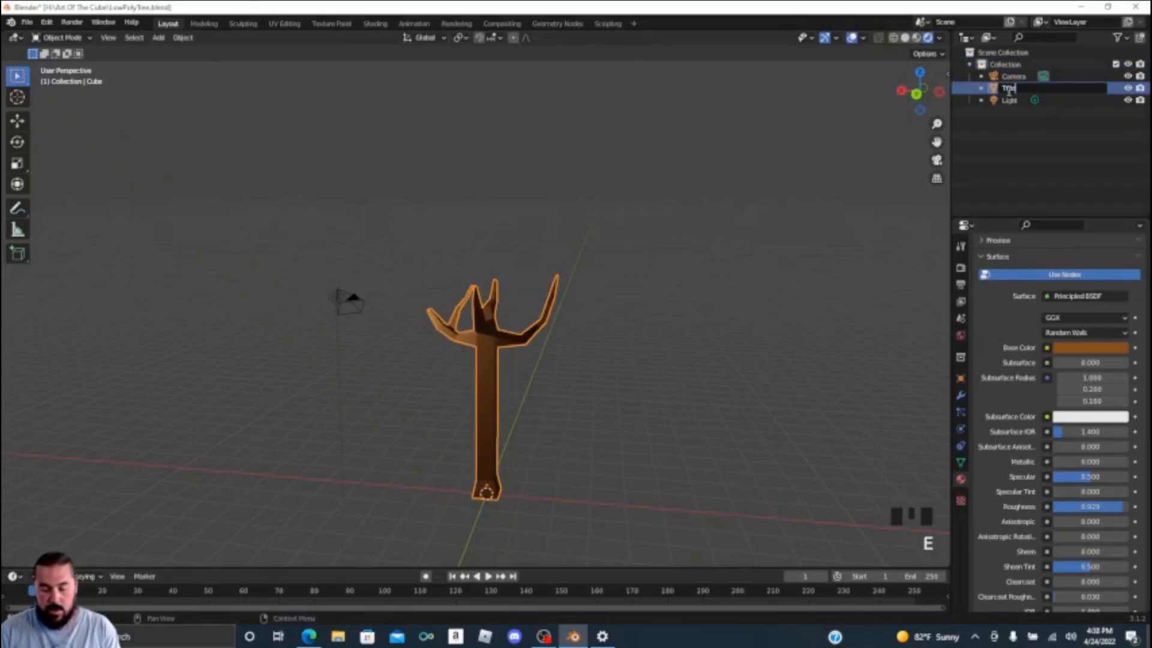
type("Trunk")
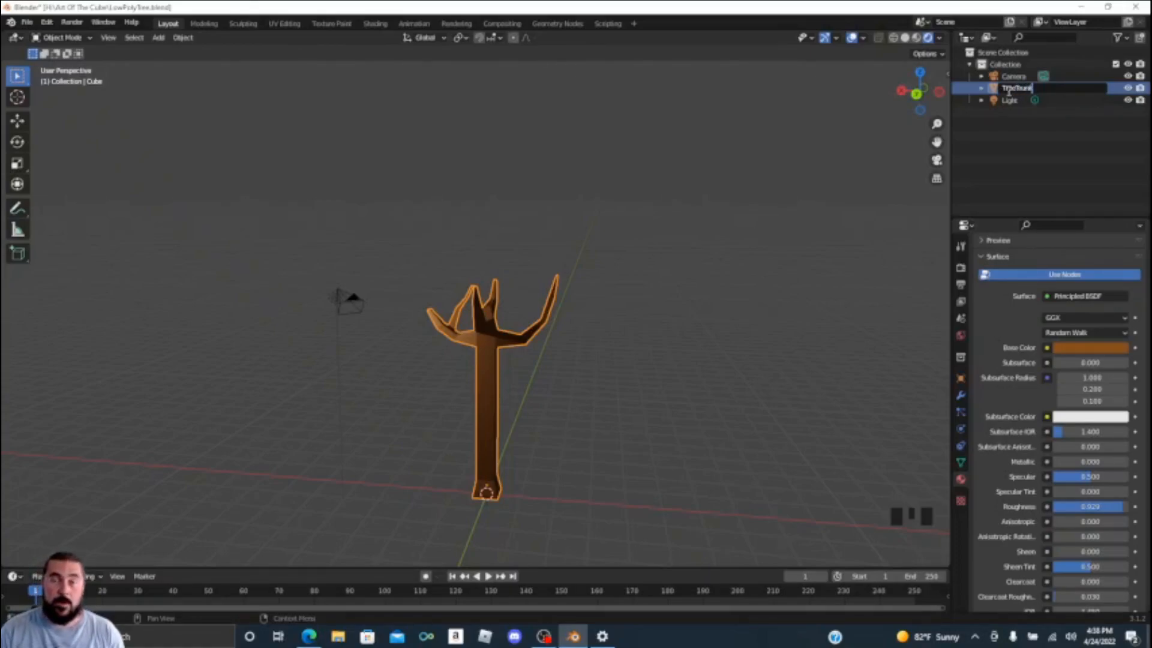
key("Return")
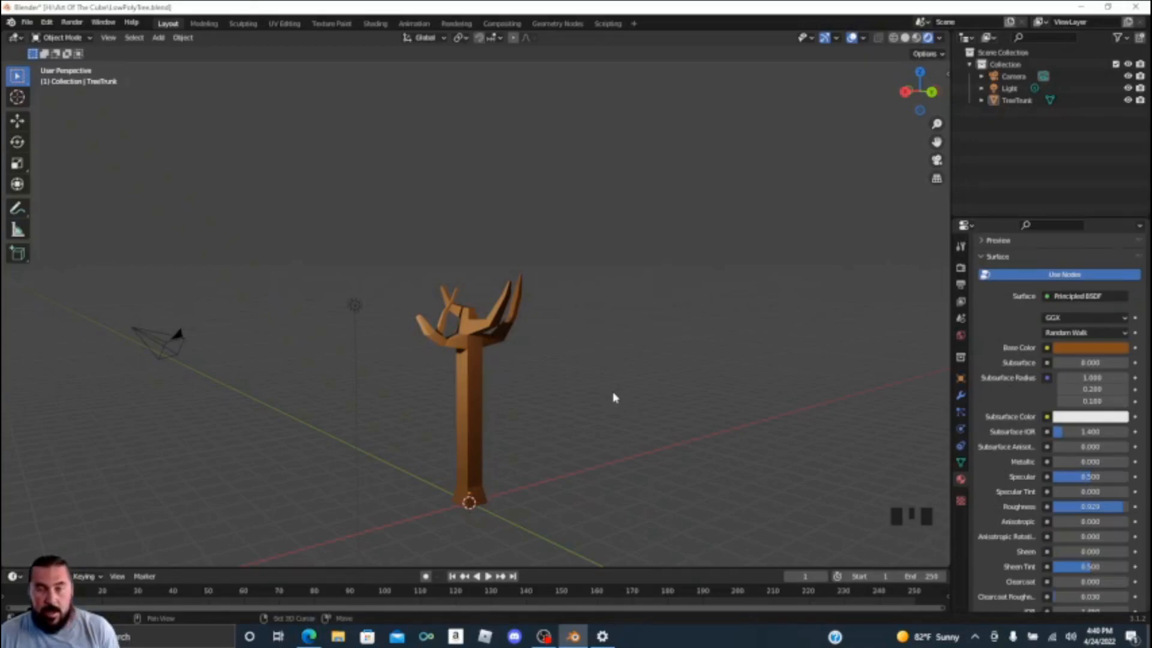
Add a UV sphere mesh at the base of the trunk
key("shift+a")
mouse_move(615, 392)
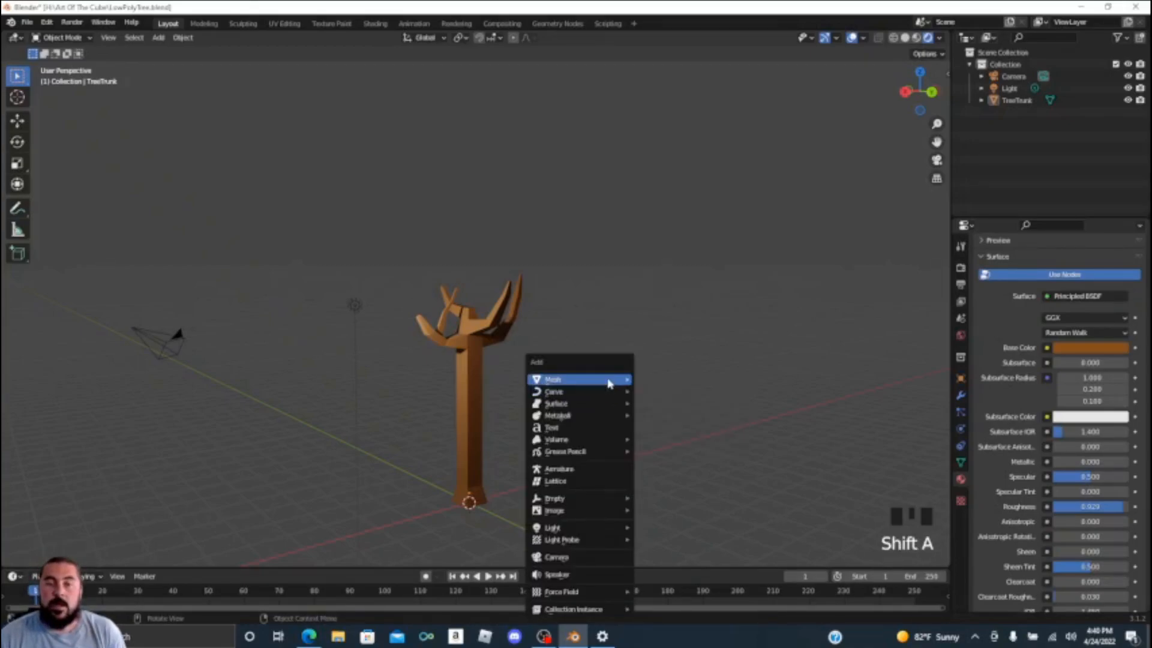
mouse_move(547, 381)
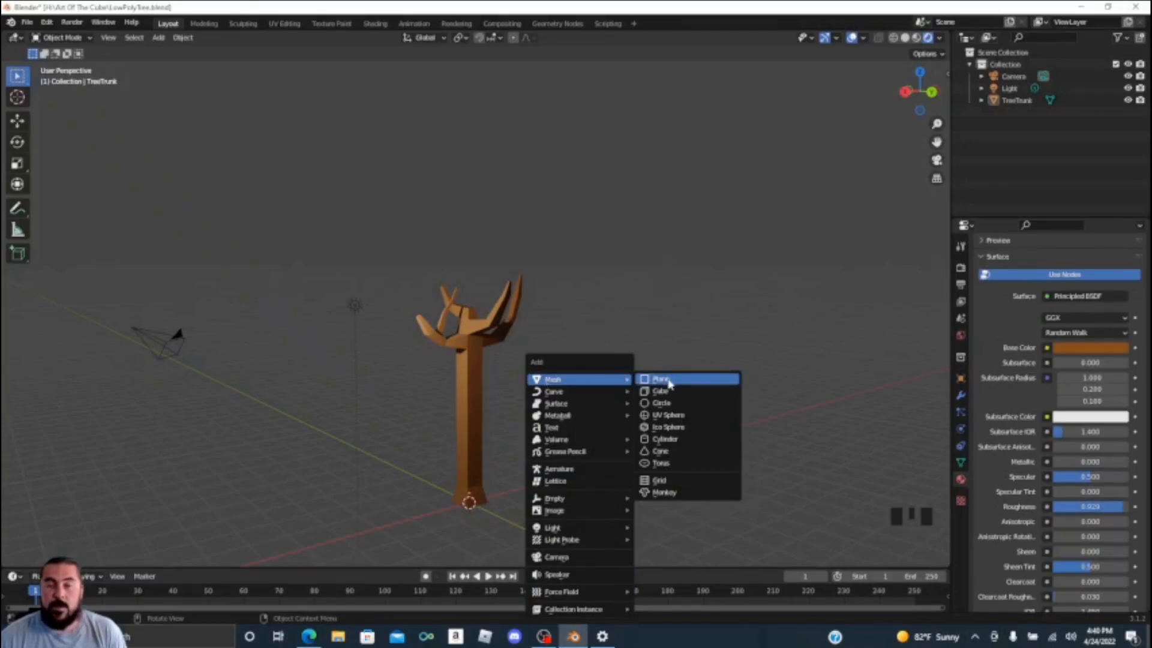
left_click(671, 423)
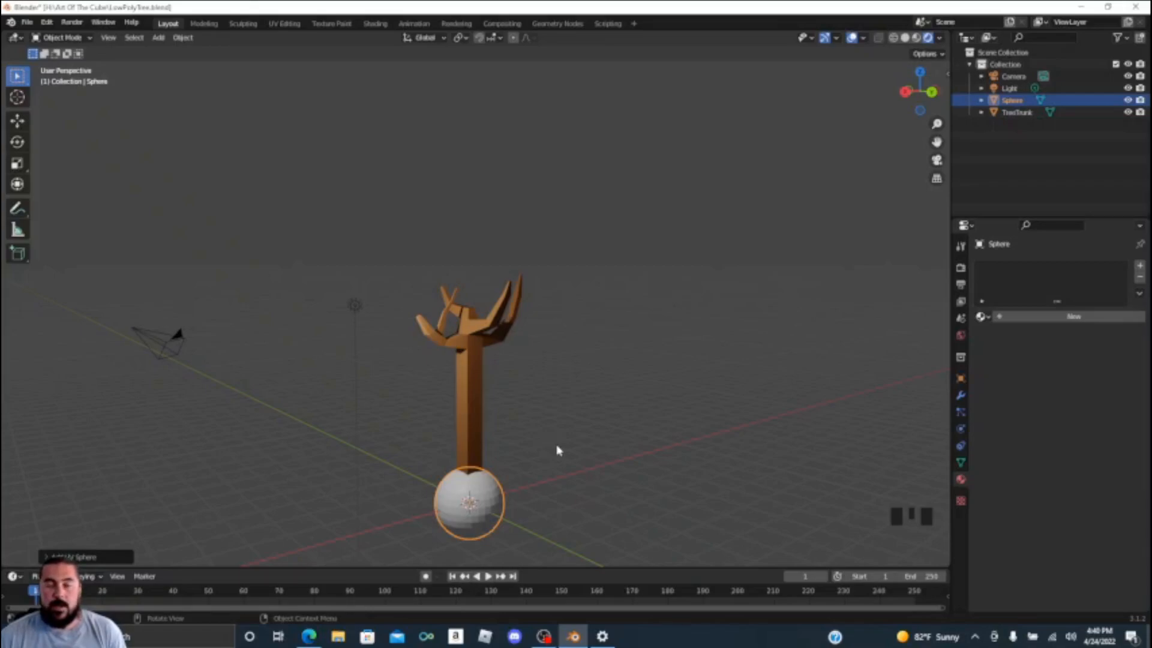
key("KP_Decimal")
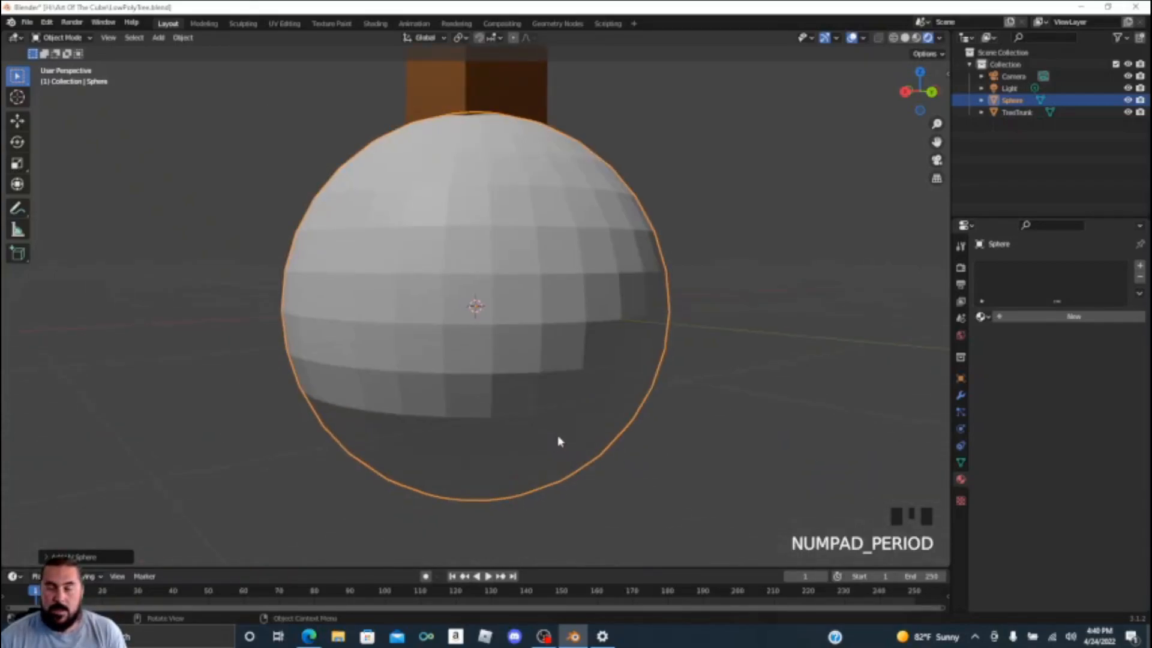
scroll(560, 438, "down", 9)
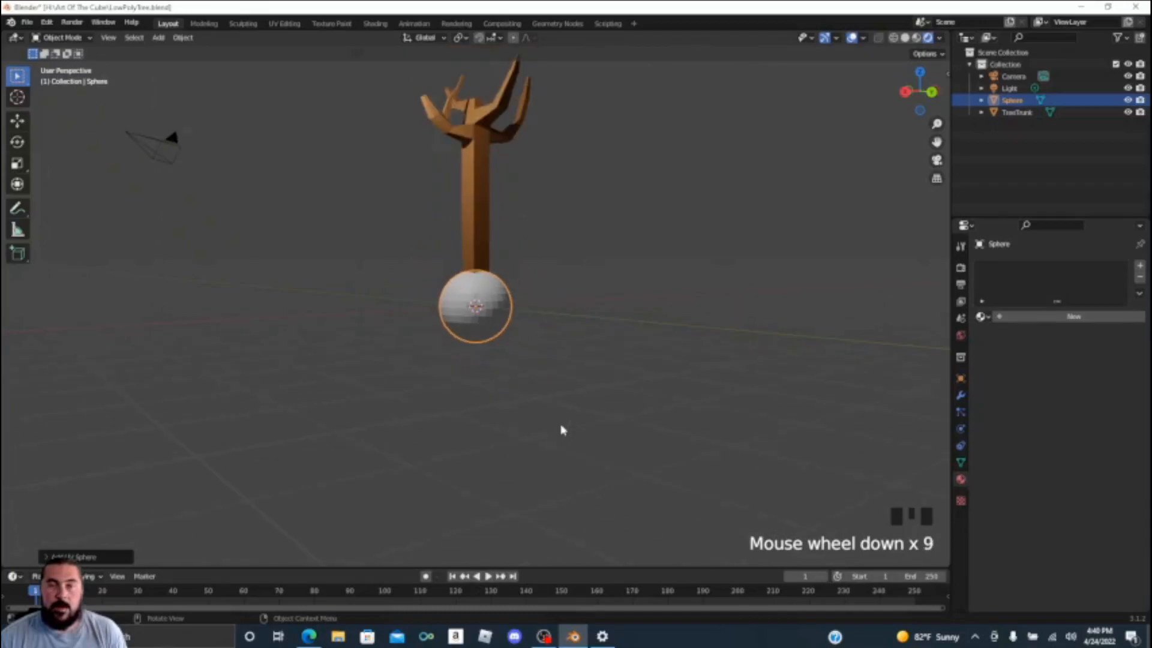
middle_click_drag(605, 260, 558, 276)
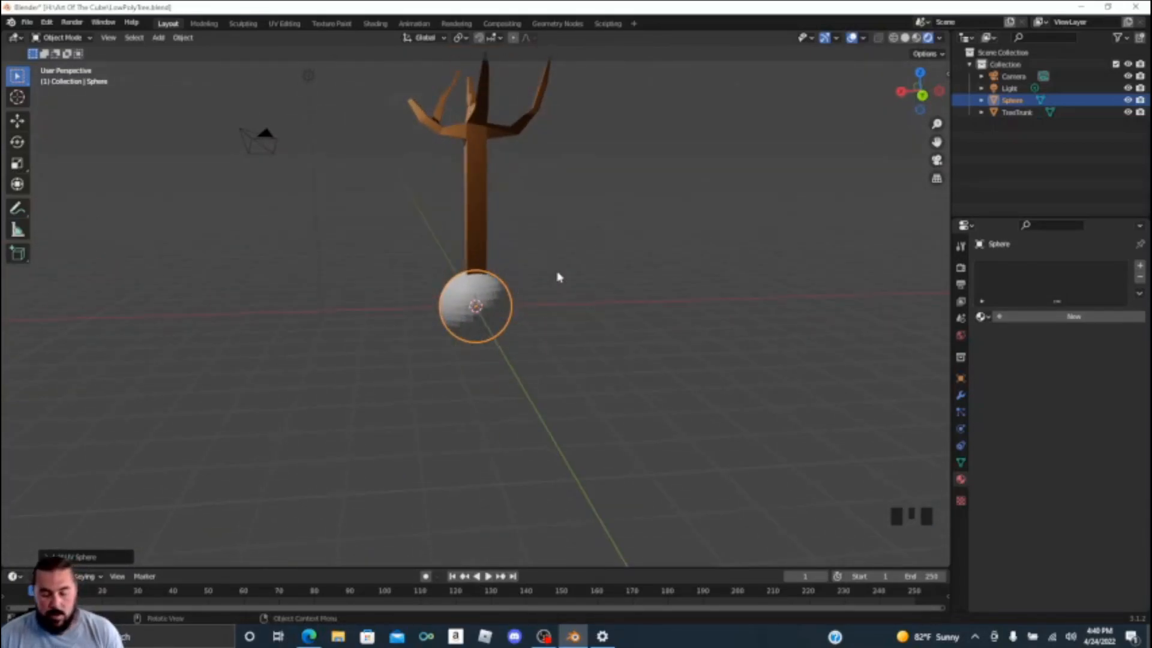
Move the sphere straight up along the Z axis until it sits just above the trunk's branches
key("g")
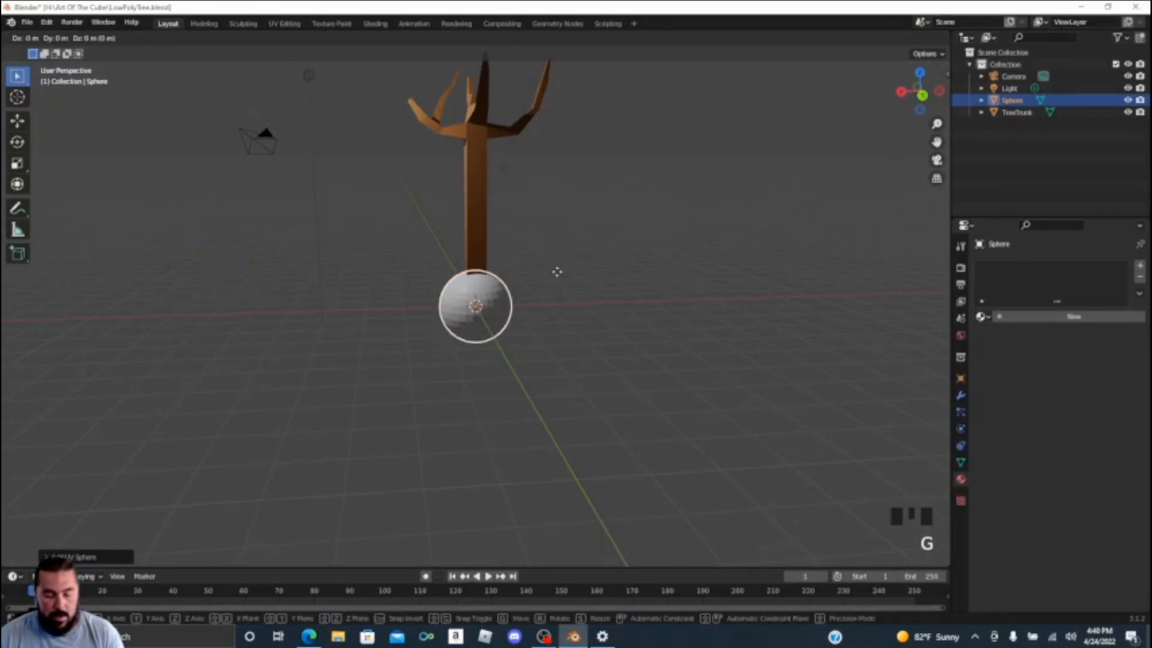
key("z")
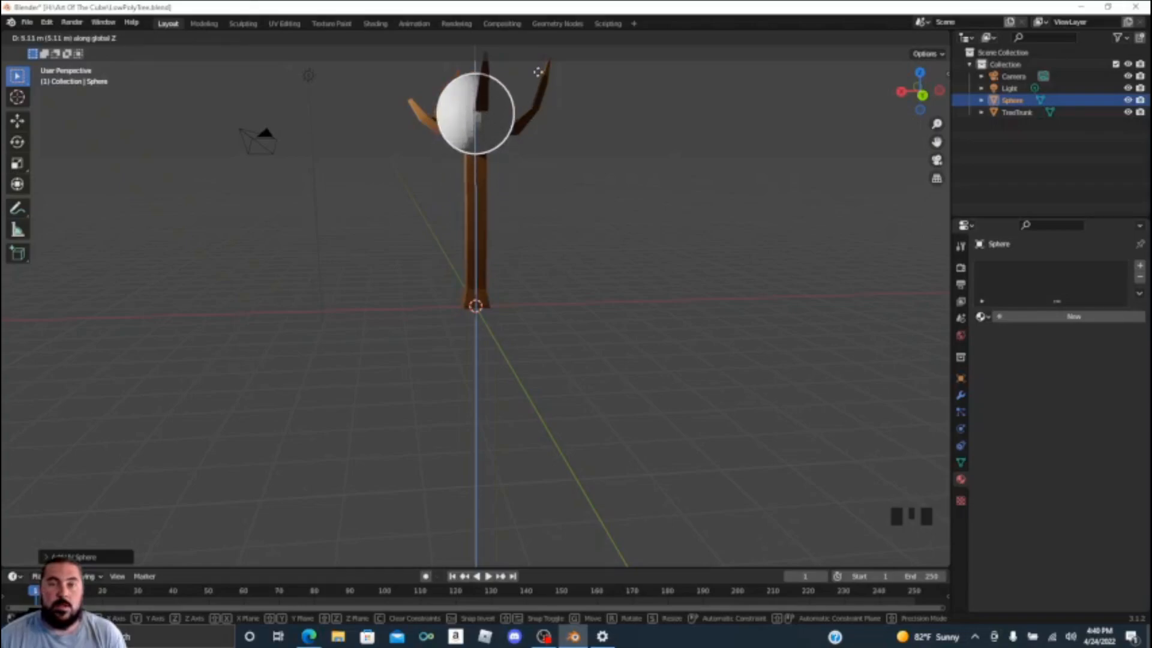
left_click(539, 487)
middle_click_drag(539, 483, 569, 168)
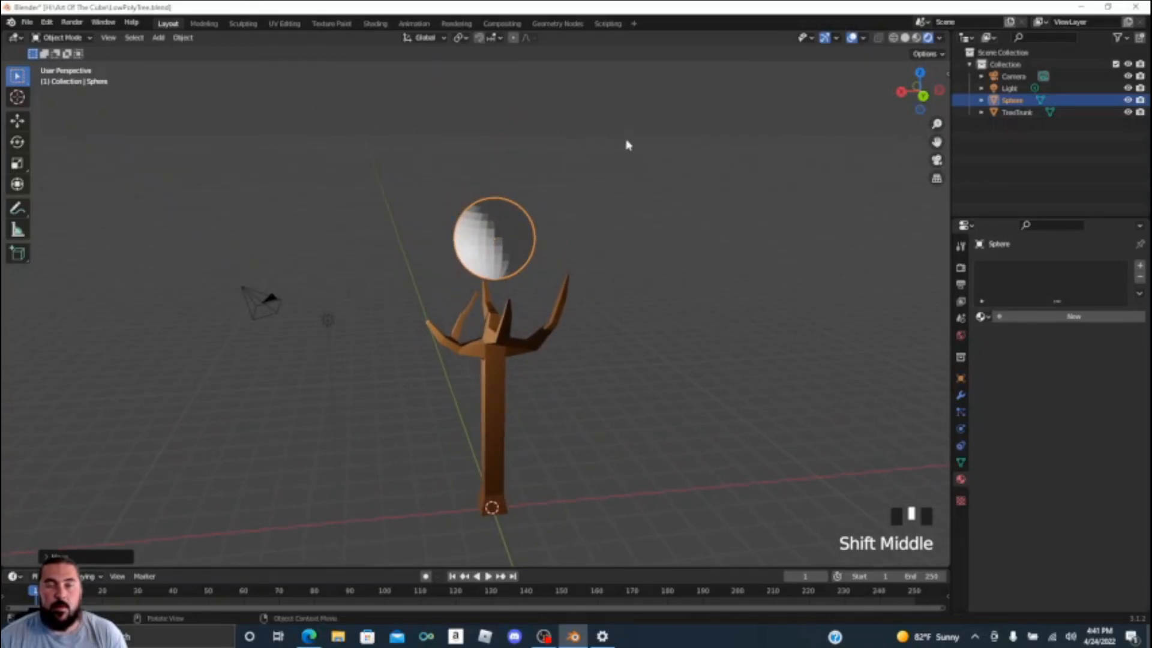
middle_click_drag(663, 214, 323, 234)
scroll(327, 231, "down", 1)
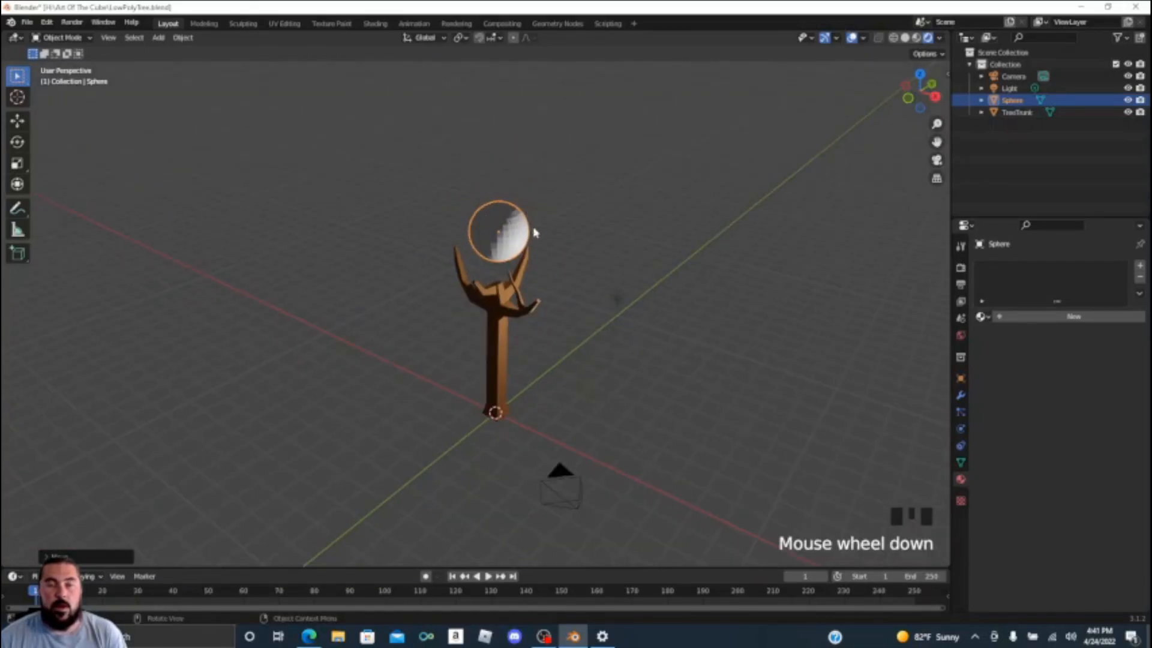
scroll(558, 225, "up", 5)
scroll(649, 194, "down", 2)
middle_click_drag(666, 183, 578, 239)
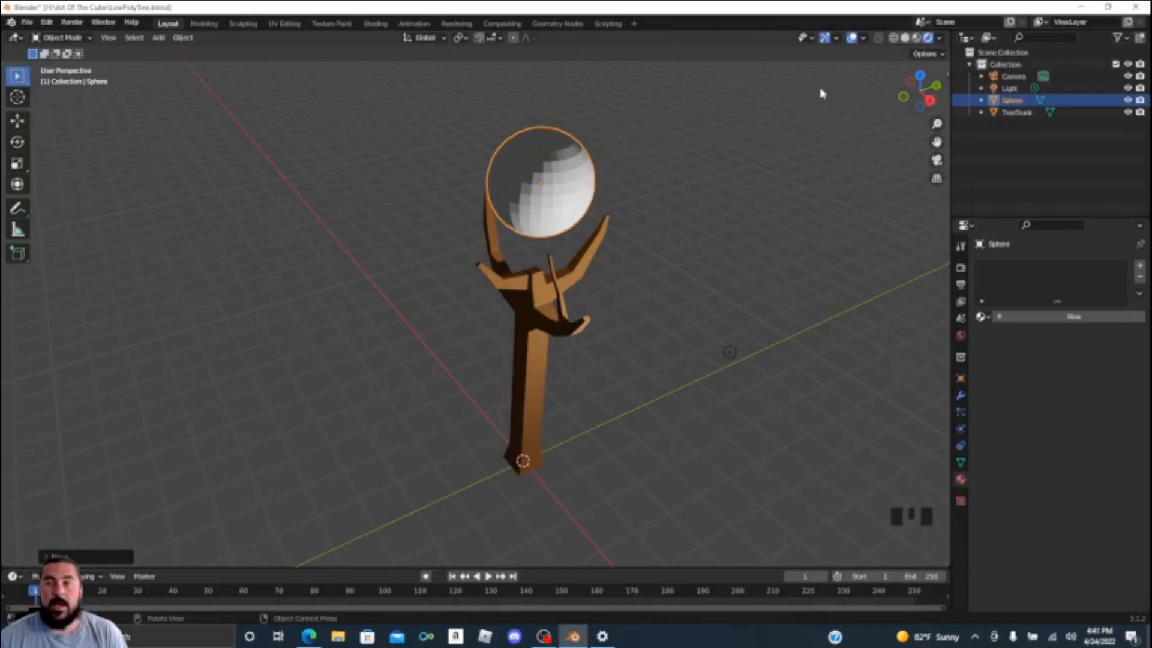
Use solid shading and enter Edit Mode on the sphere with proportional editing and vertex selection enabled
left_click(905, 38)
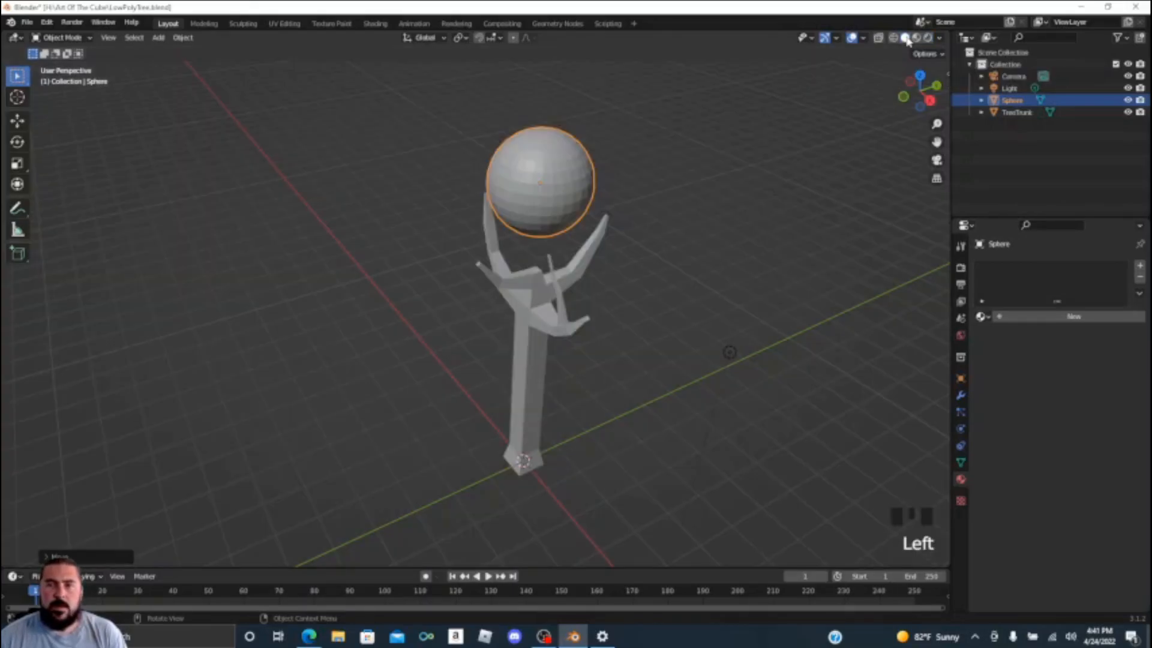
mouse_move(786, 186)
middle_mouse_down()
mouse_move(736, 159)
mouse_move(704, 173)
middle_mouse_up()
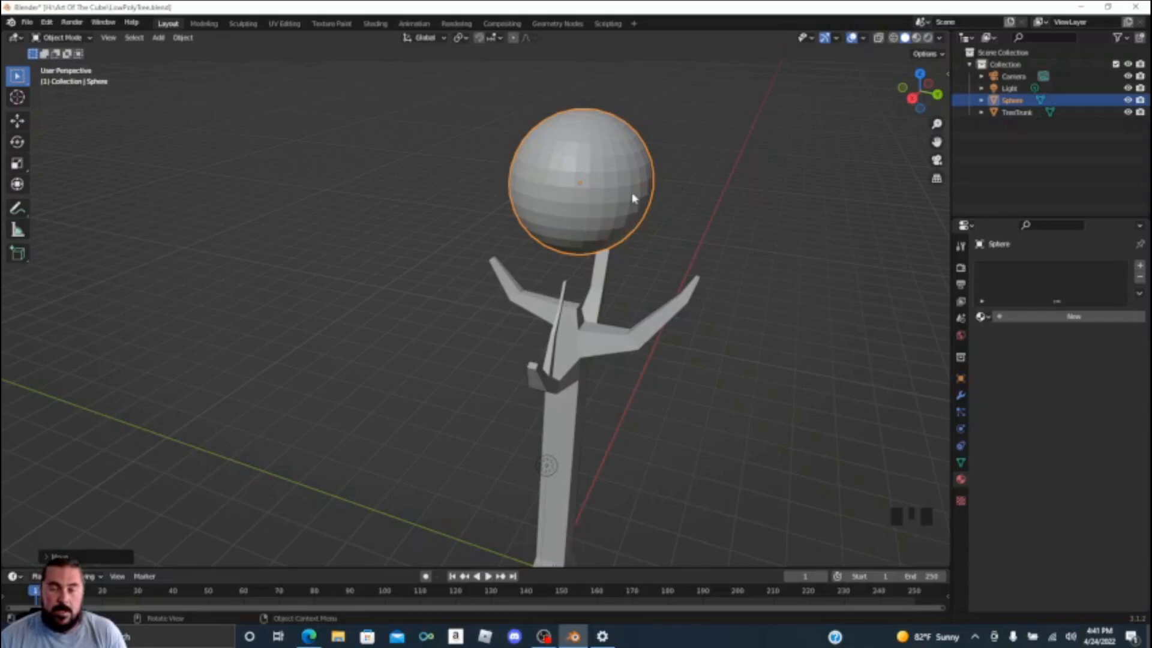
key("Tab")
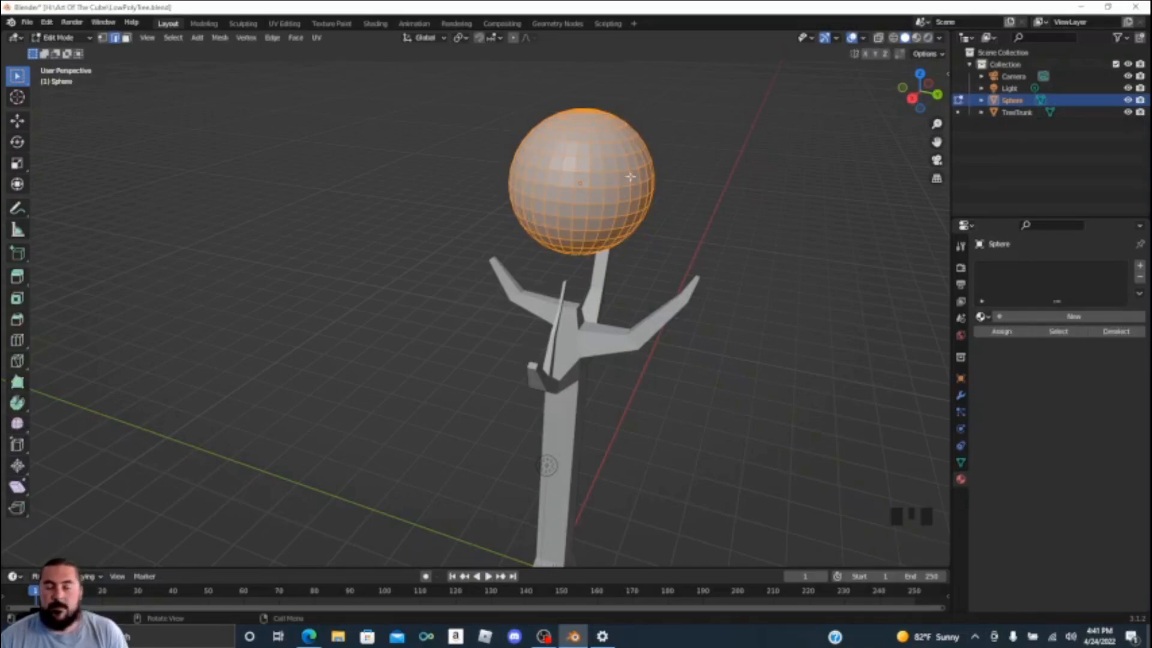
left_click(513, 38)
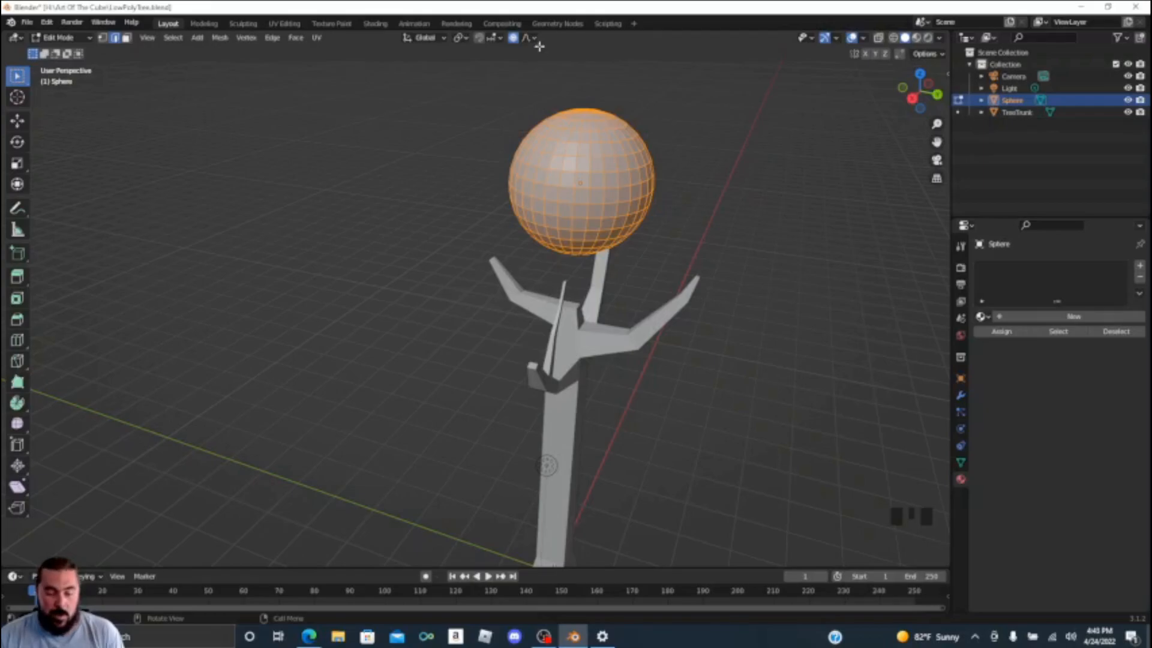
key("1")
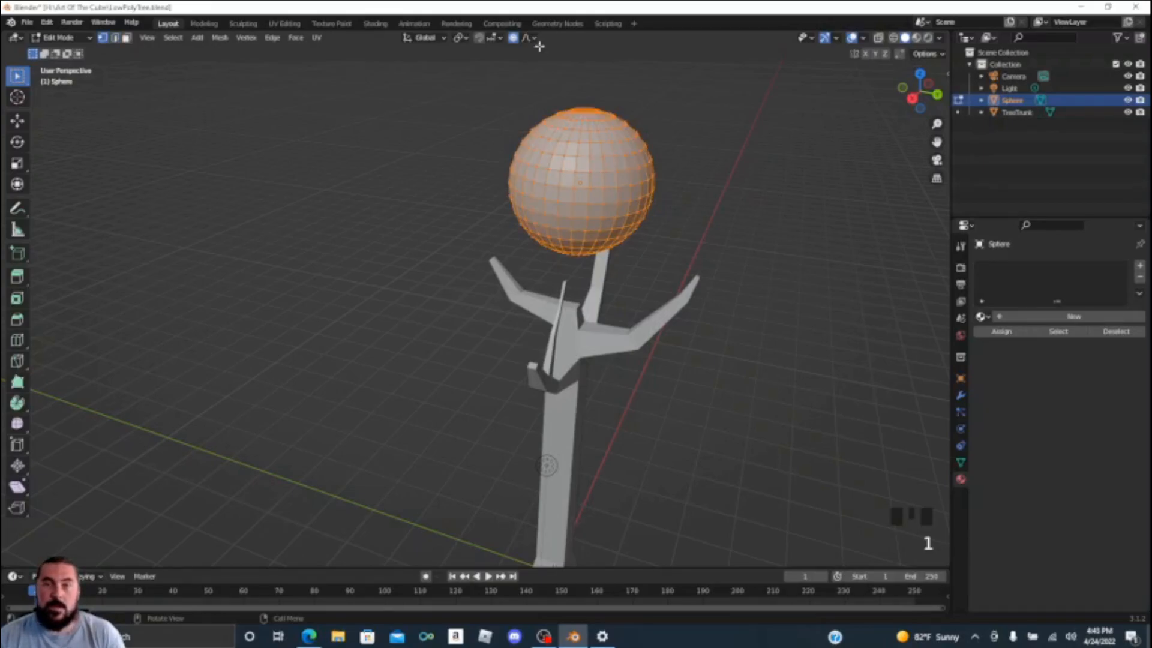
Examine the sphere's position above the branches from the front view and several angles
scroll(581, 144, "down", 3)
middle_click_drag(738, 94, 663, 97)
scroll(660, 99, "down", 2)
scroll(636, 107, "up", 1)
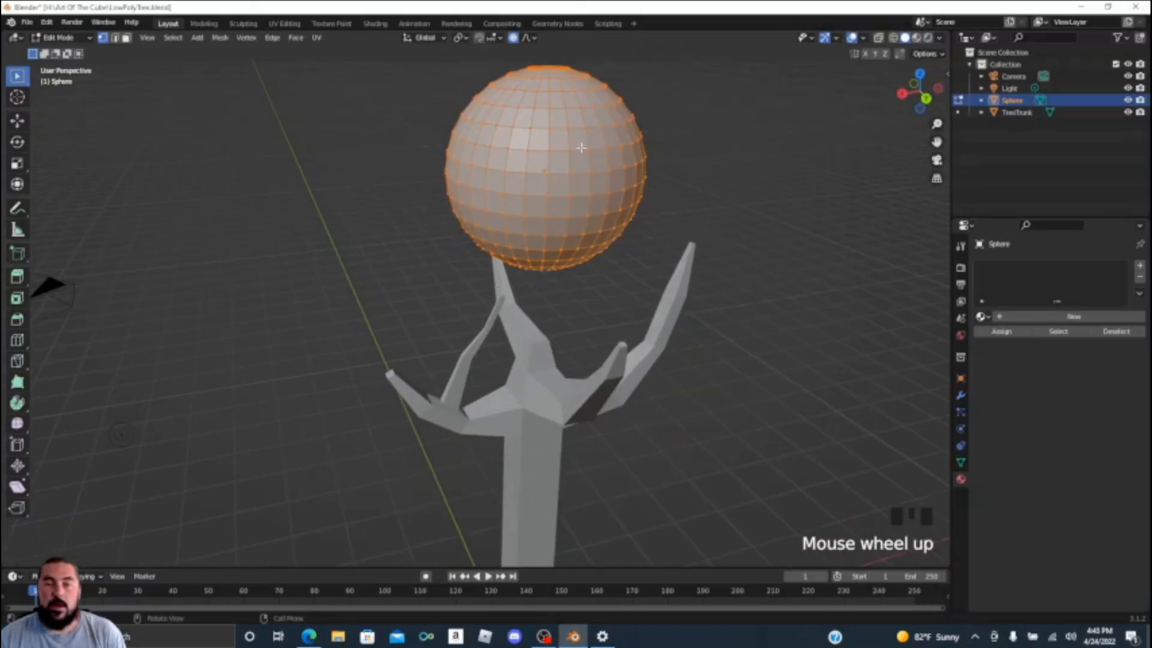
middle_click_drag(570, 173, 642, 166)
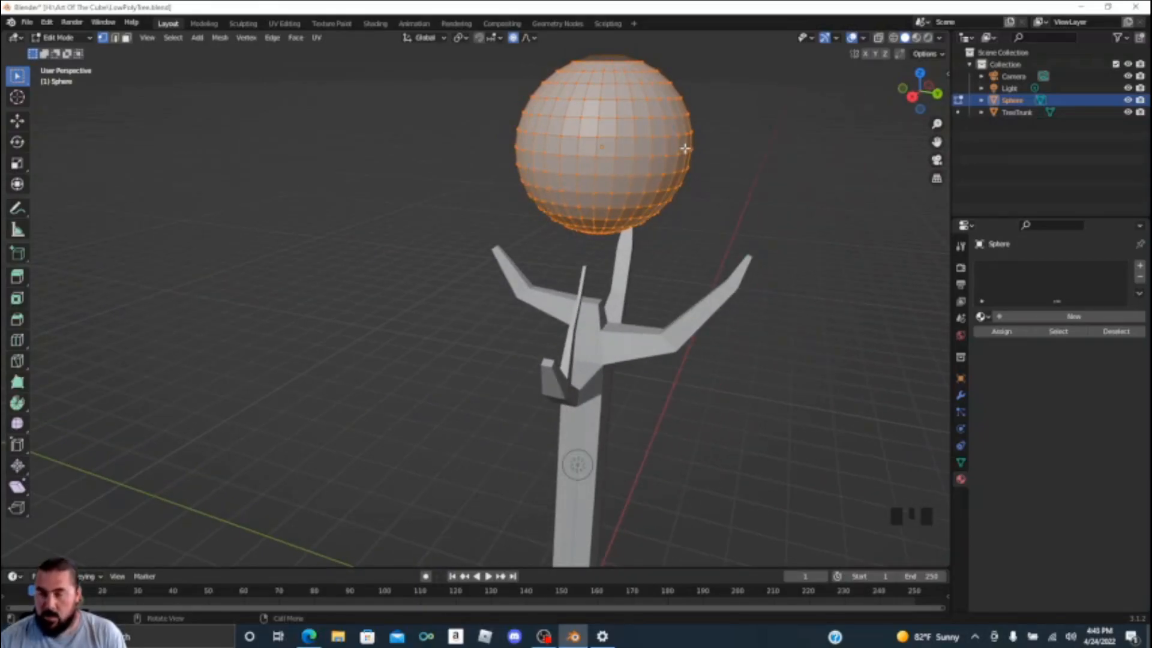
key("KP_1")
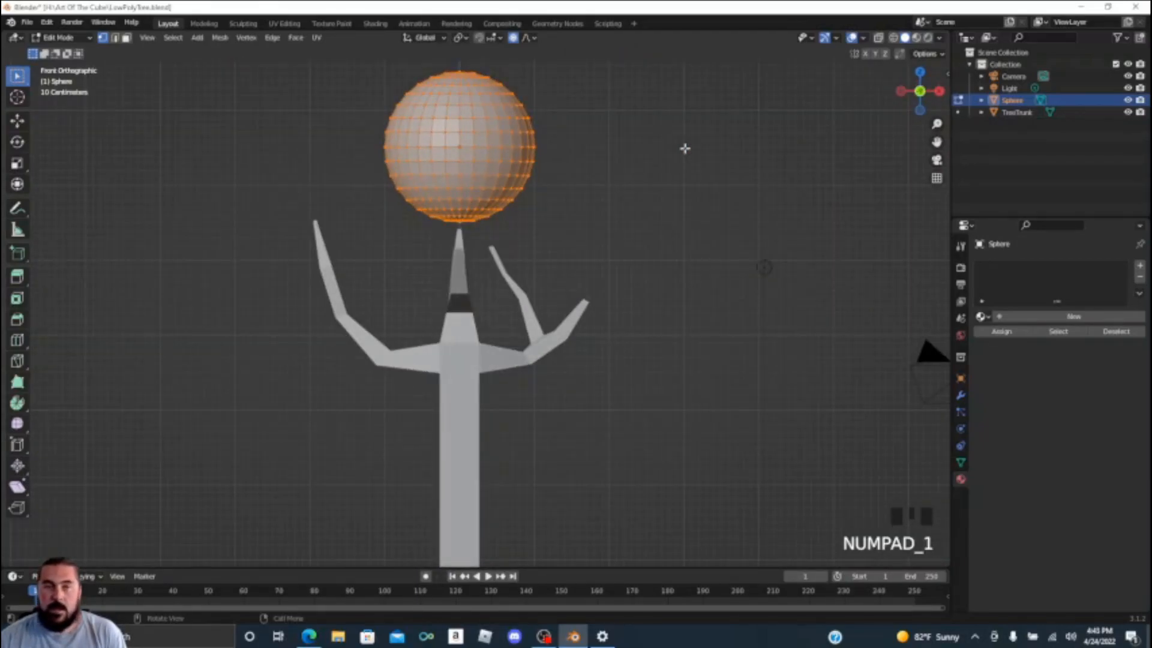
scroll(690, 153, "down", 5)
scroll(701, 163, "up", 1)
scroll(703, 173, "down", 1)
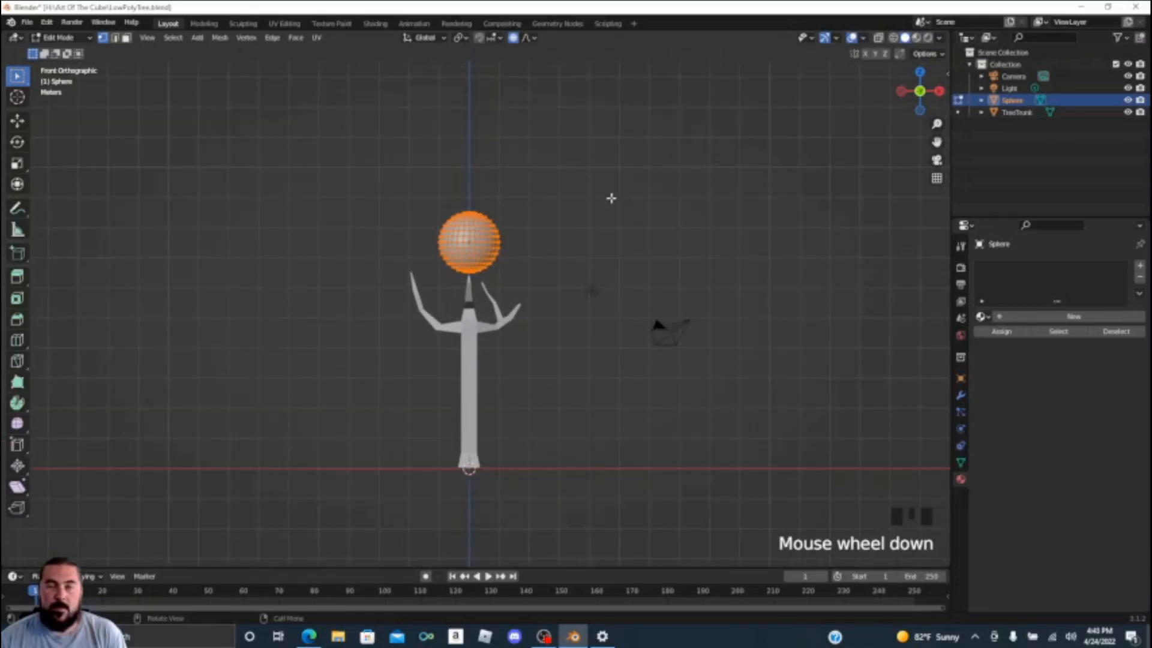
scroll(594, 216, "up", 6)
scroll(606, 179, "down", 1)
scroll(618, 147, "down", 1)
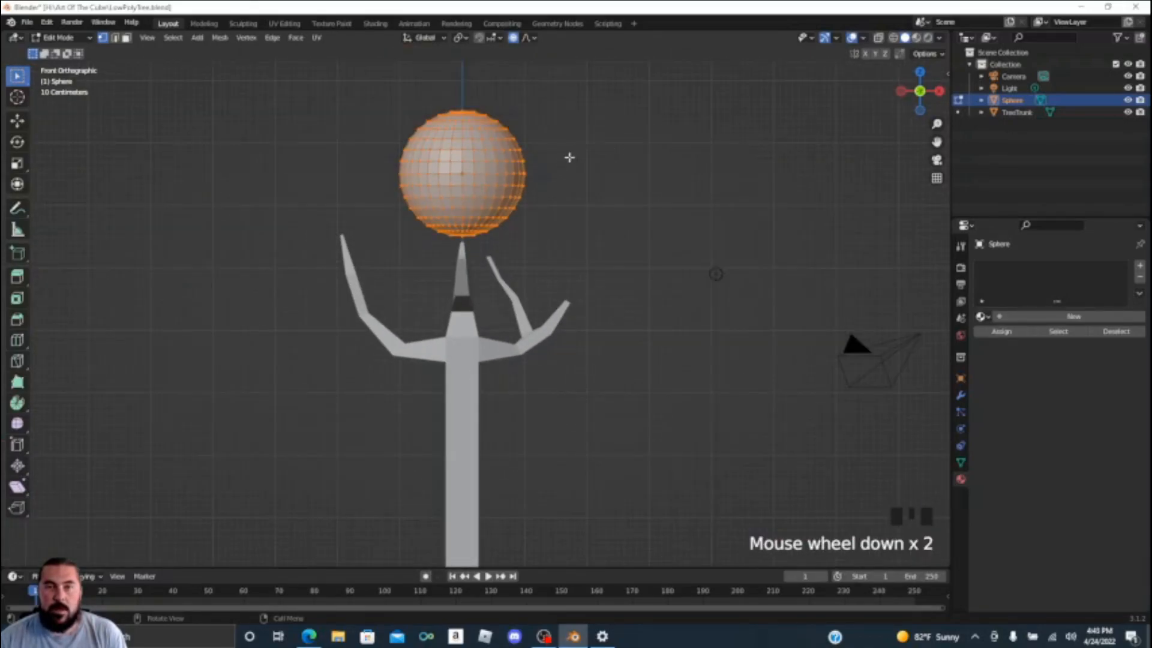
scroll(572, 155, "up", 3)
scroll(585, 147, "down", 1)
middle_click_drag(588, 144, 579, 325)
middle_click_drag(592, 239, 566, 250)
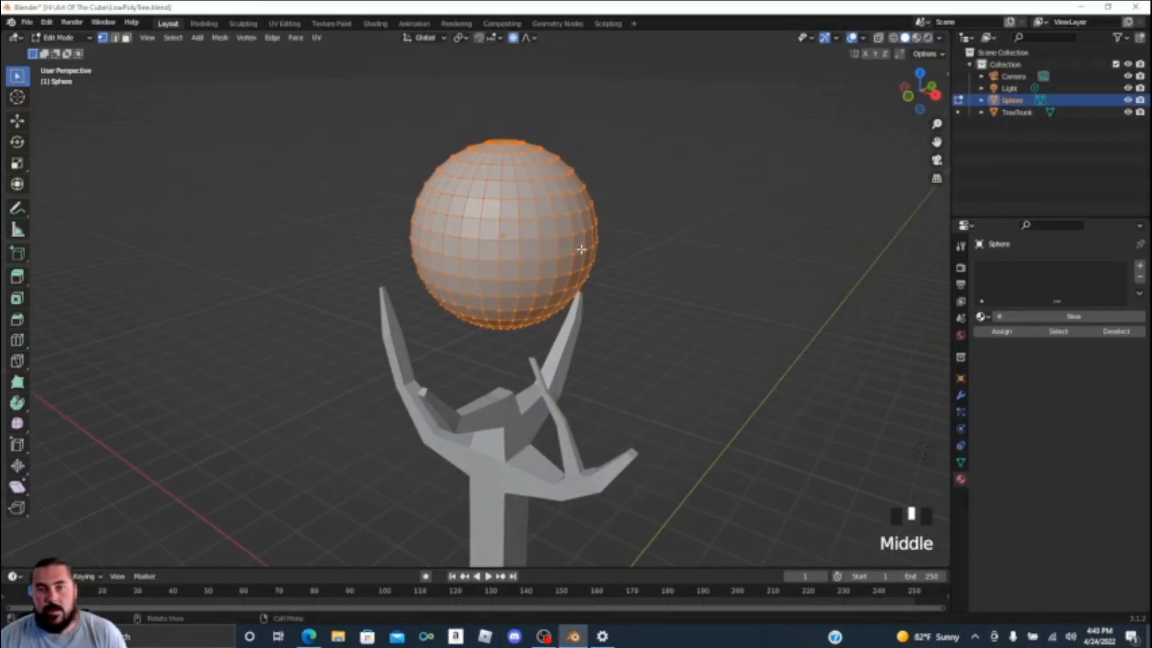
Pull a vertex on the sphere's side outward about 1.02 m along the X axis with a proportional size of 1.1 m
left_click(529, 264)
middle_click_drag(499, 267, 559, 254)
scroll(556, 263, "down", 5)
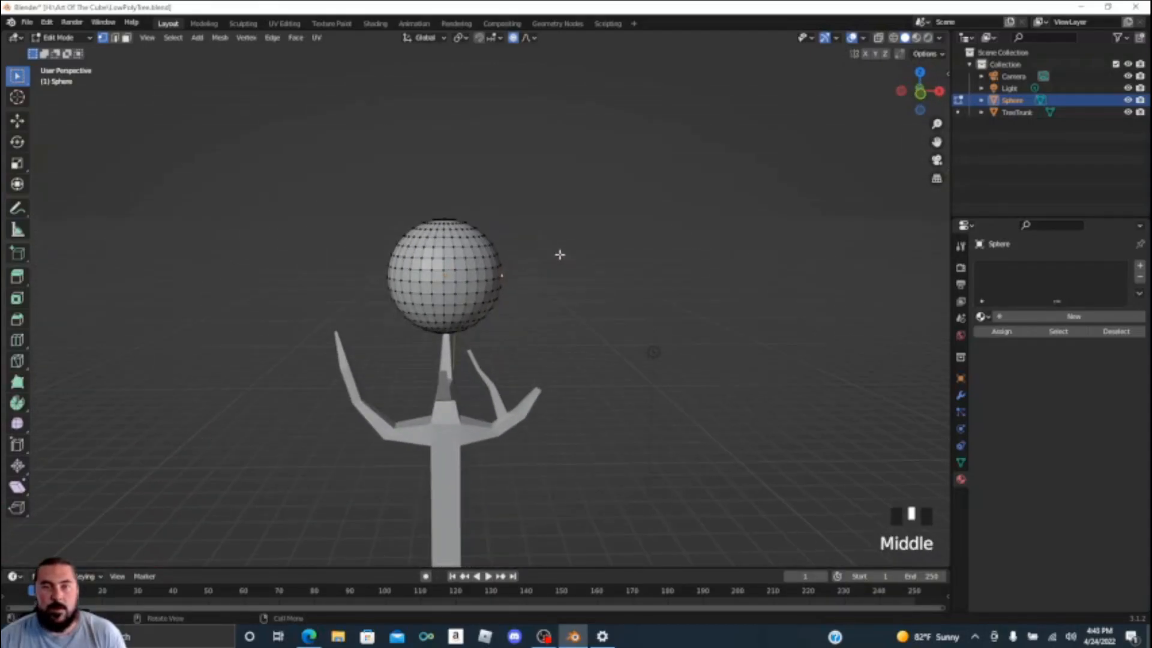
scroll(560, 255, "up", 1)
key("g")
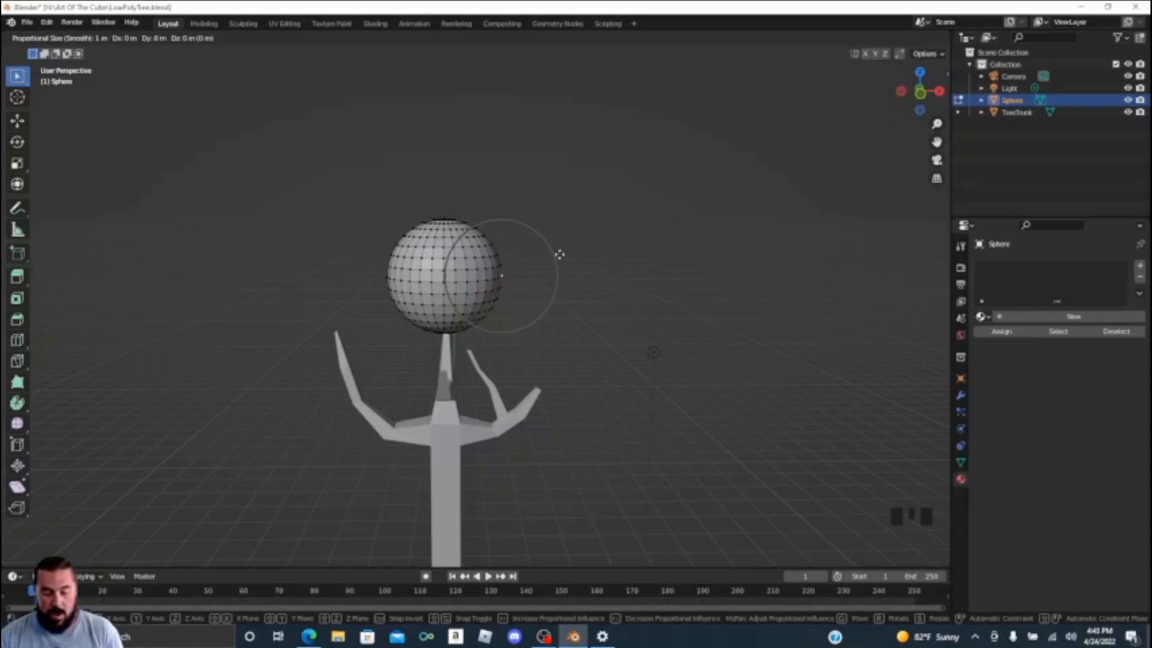
key("x")
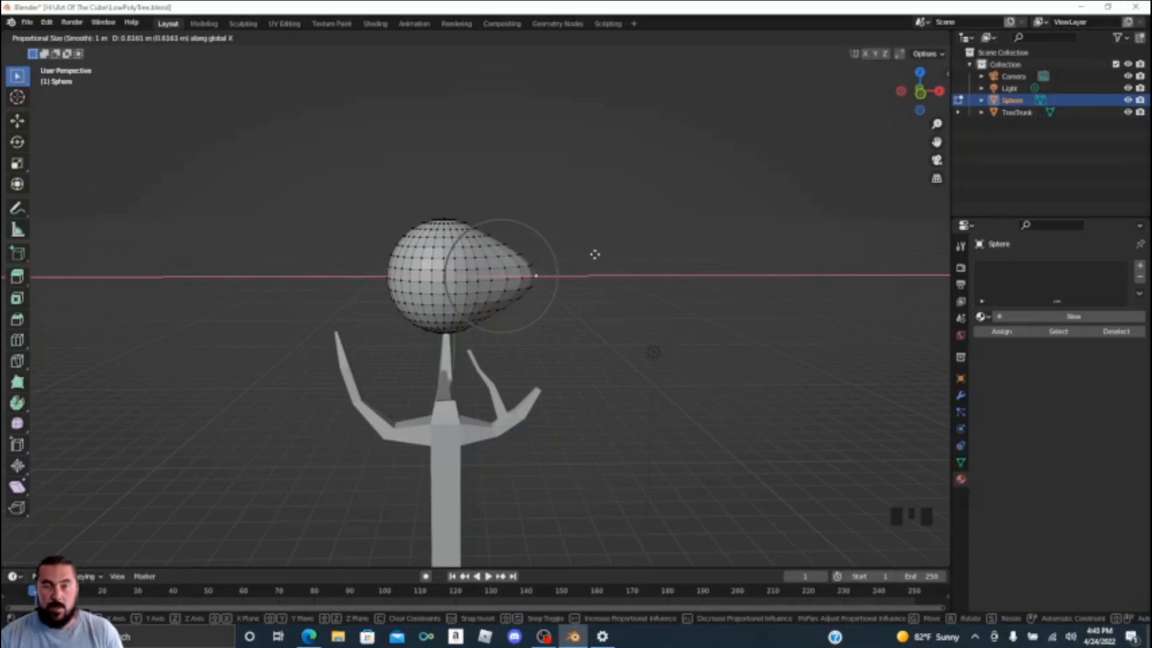
scroll(610, 255, "down", 6)
scroll(610, 255, "down", 4)
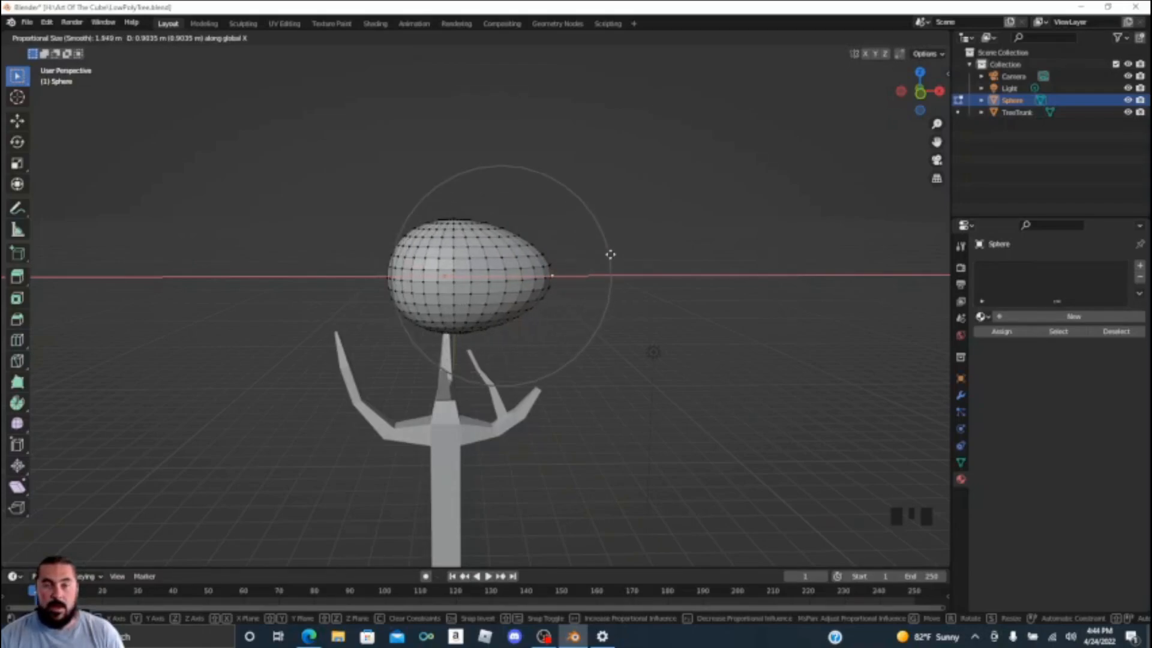
scroll(610, 255, "up", 7)
scroll(610, 254, "up", 9)
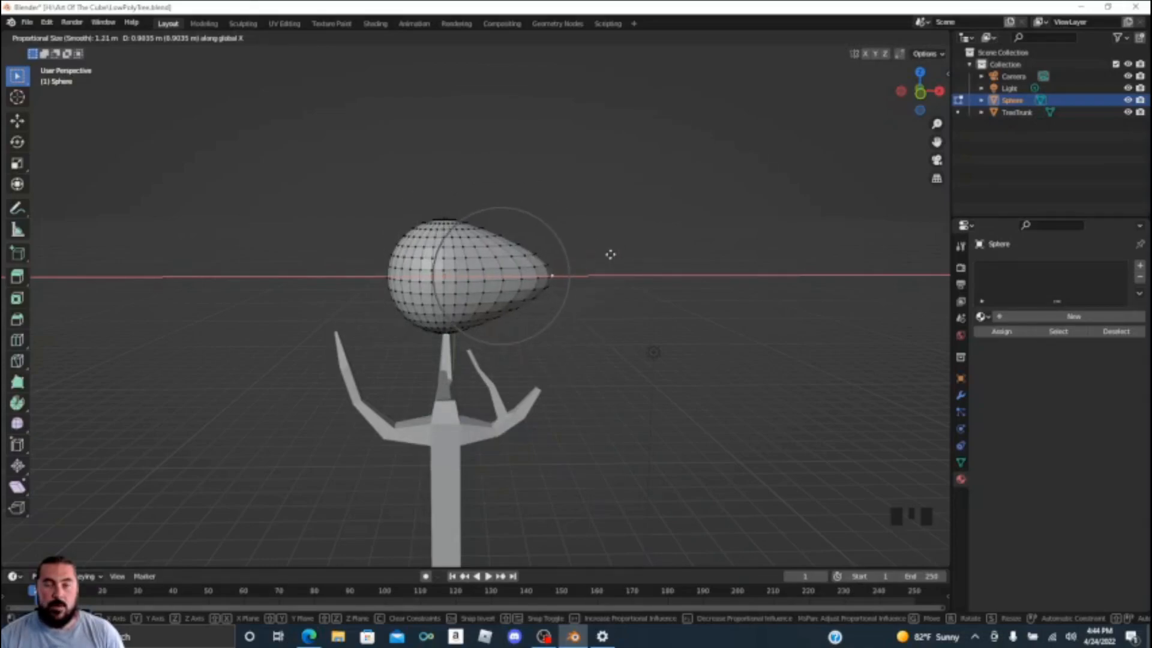
scroll(610, 254, "up", 1)
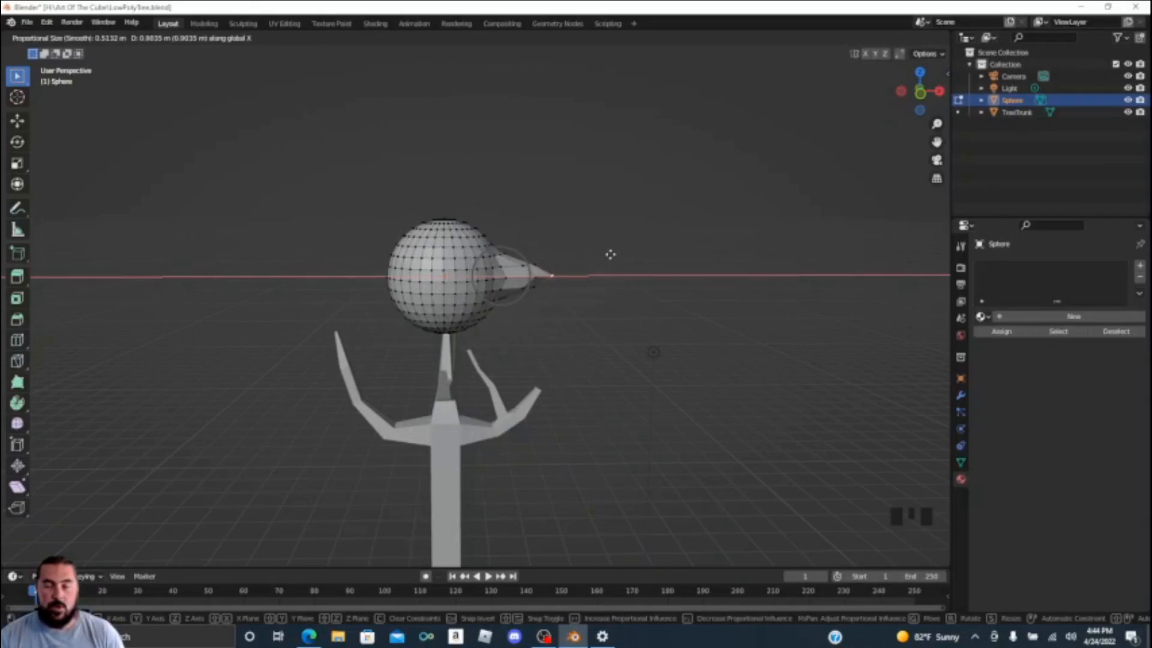
scroll(610, 254, "up", 5)
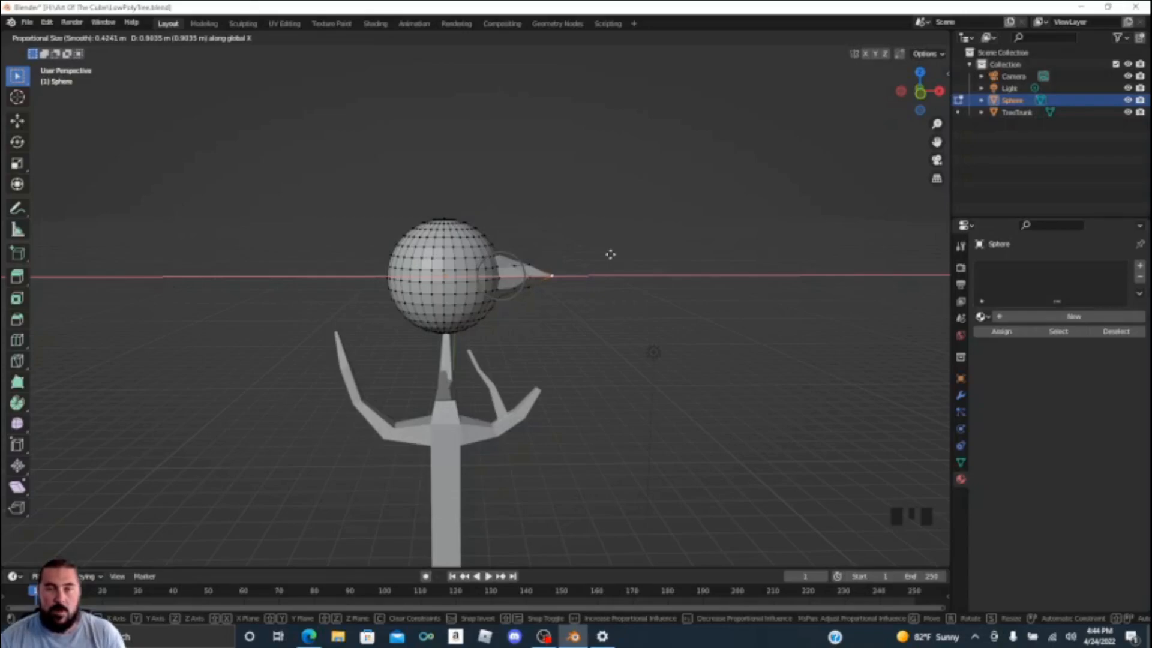
scroll(610, 254, "down", 5)
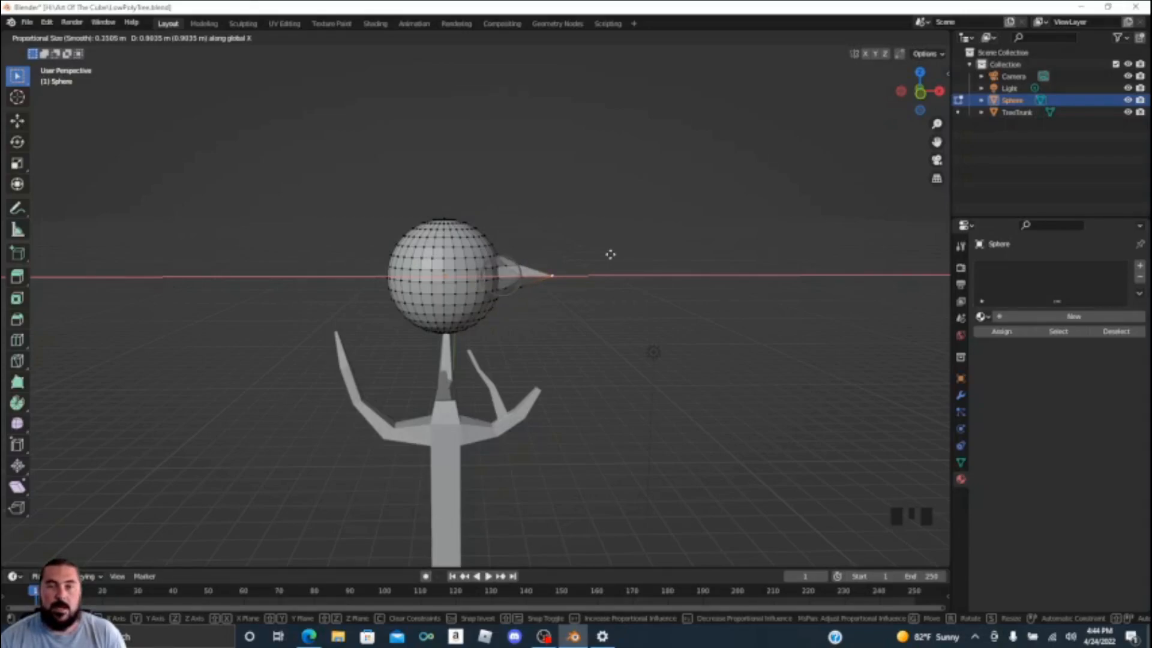
scroll(610, 255, "down", 8)
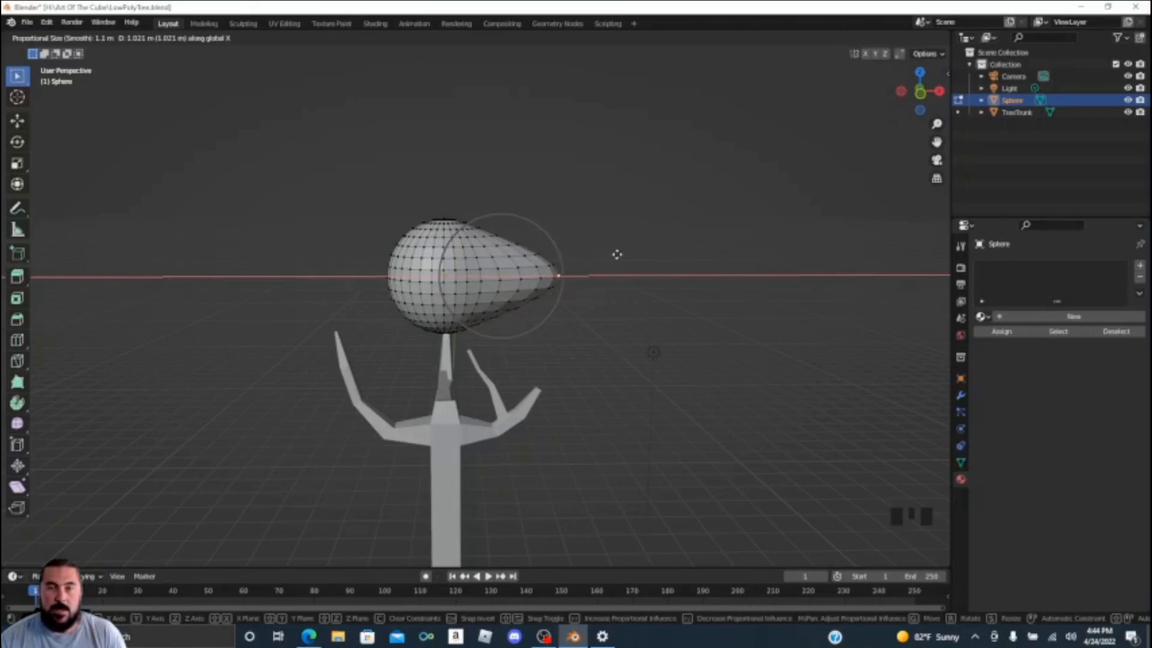
left_click(617, 255)
Push the sphere's top centre vertex down about 0.5 m along the Z axis with a proportional size of 1.21 m
middle_click_drag(618, 237, 504, 226)
scroll(505, 226, "down", 1)
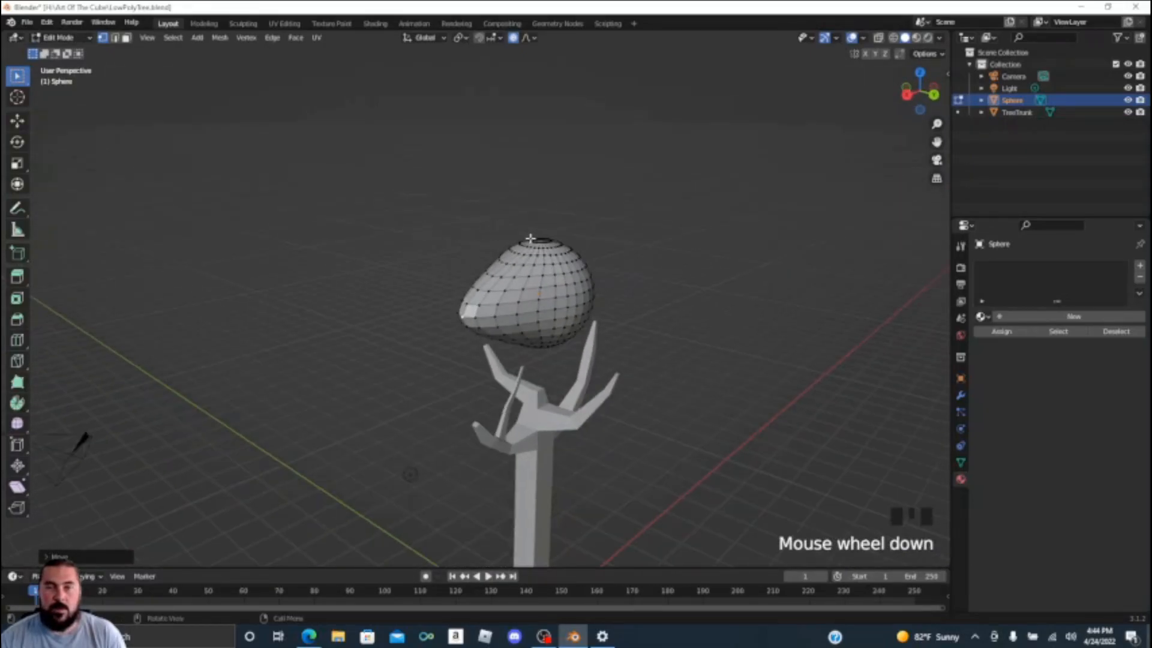
scroll(552, 214, "up", 5)
middle_click_drag(595, 191, 605, 337, "shift")
scroll(604, 337, "down", 1, "shift")
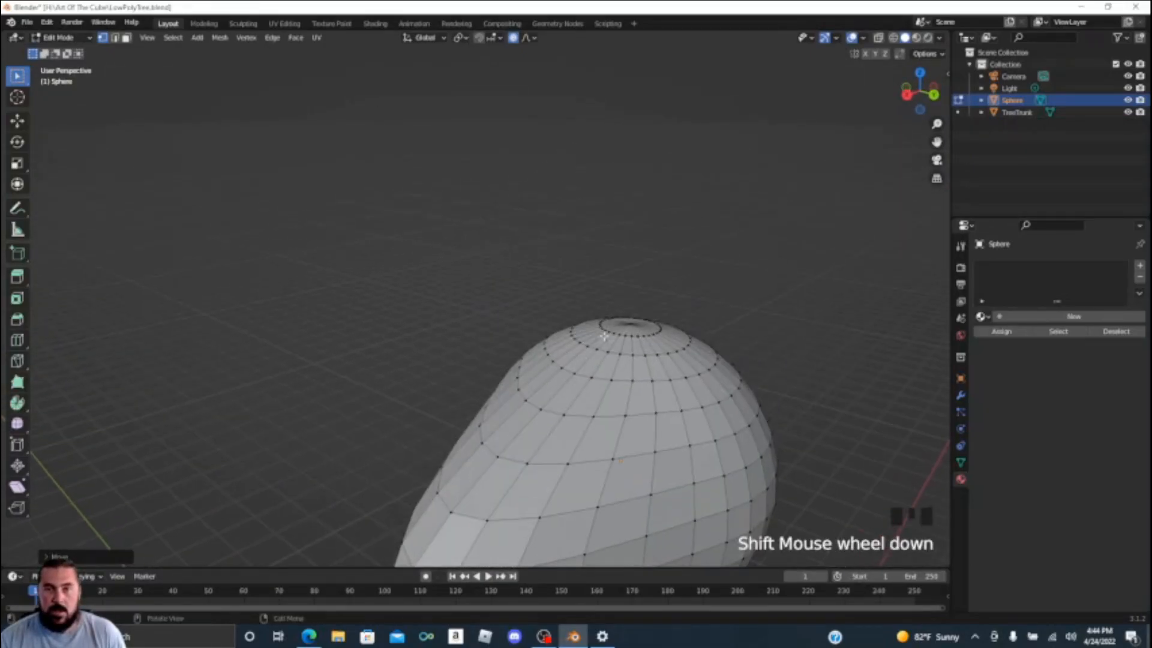
left_click(627, 324)
scroll(609, 350, "down", 2)
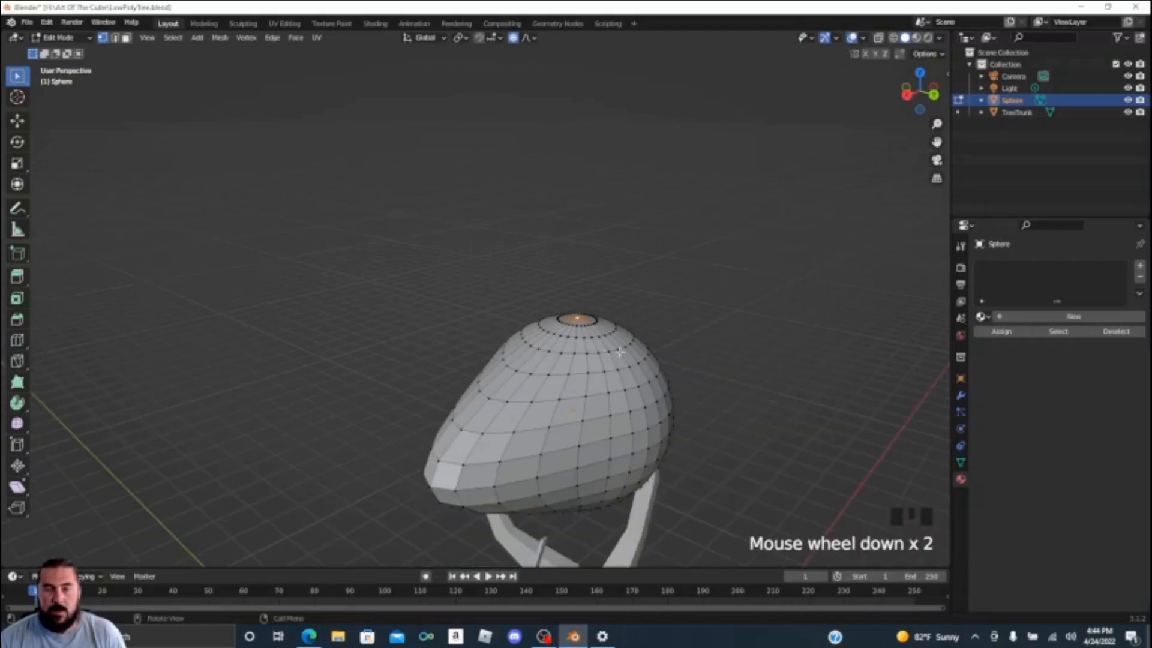
key("KP_3")
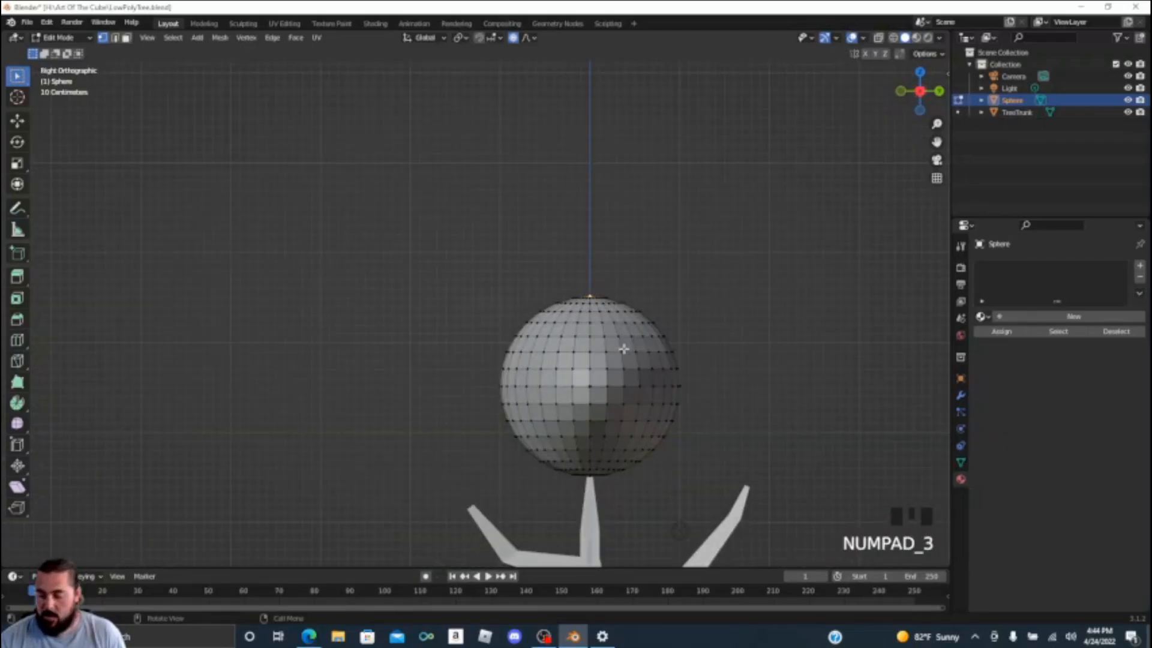
key("KP_1")
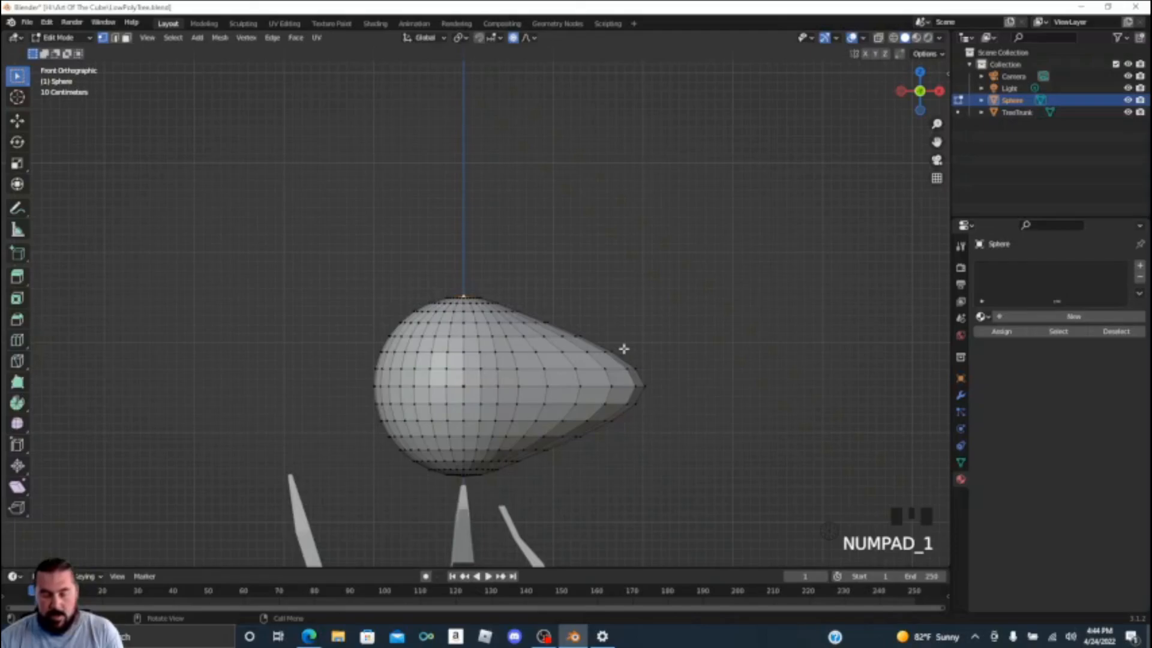
key("g")
key("z")
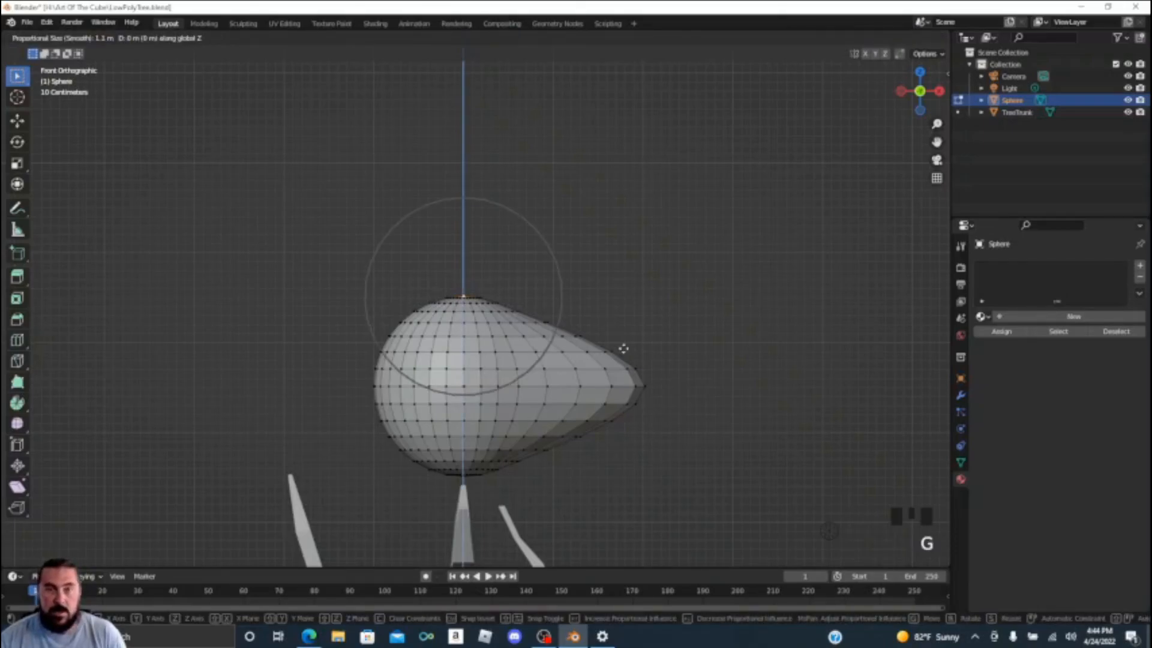
scroll(623, 349, "down", 1)
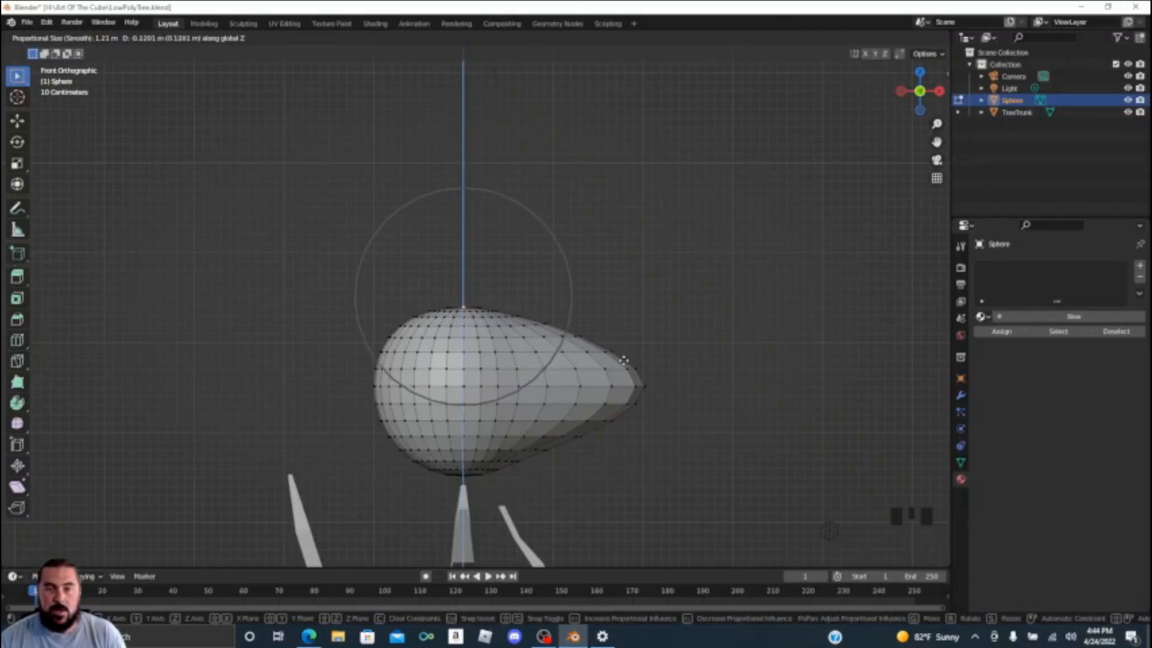
scroll(627, 369, "down", 1)
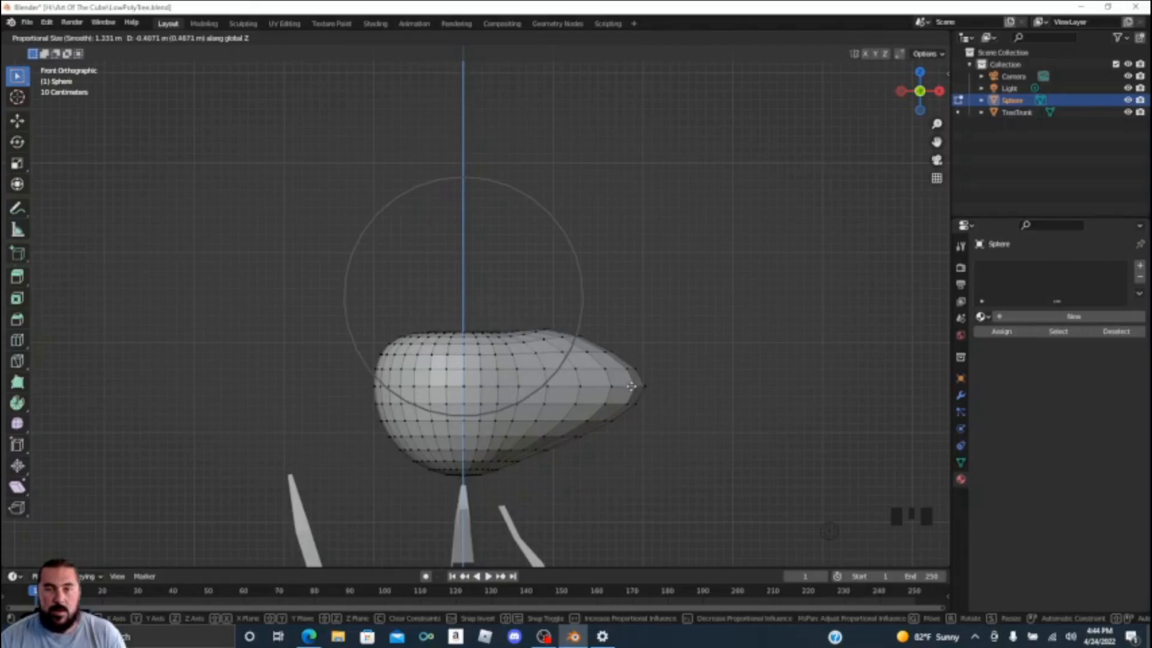
scroll(635, 393, "up", 1)
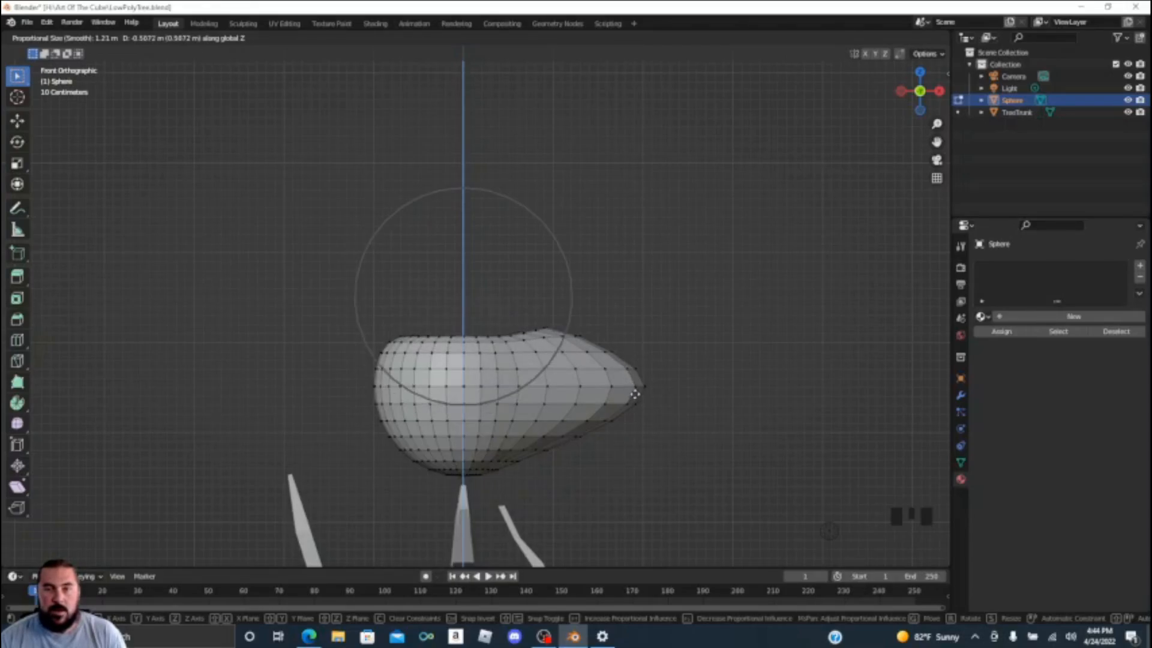
left_click(635, 393)
Raise the top centre vertex slightly along the Z axis with the proportional size reduced to about 0.47 m
middle_click_drag(622, 382, 360, 381)
scroll(360, 380, "down", 2)
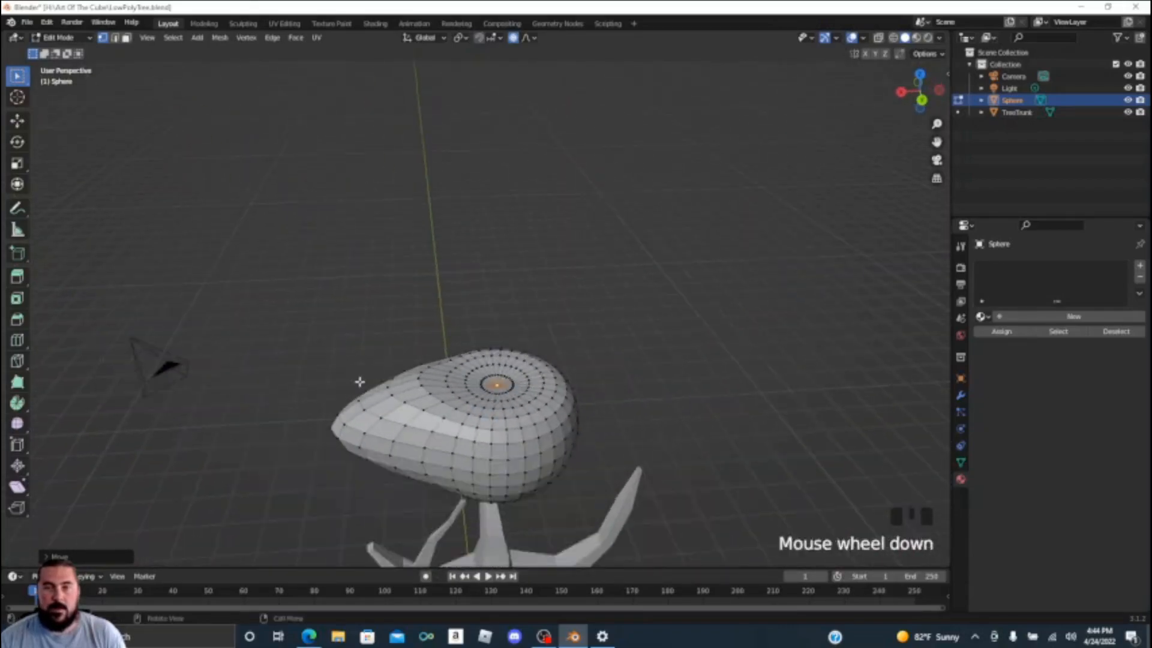
left_click(497, 386)
key("g")
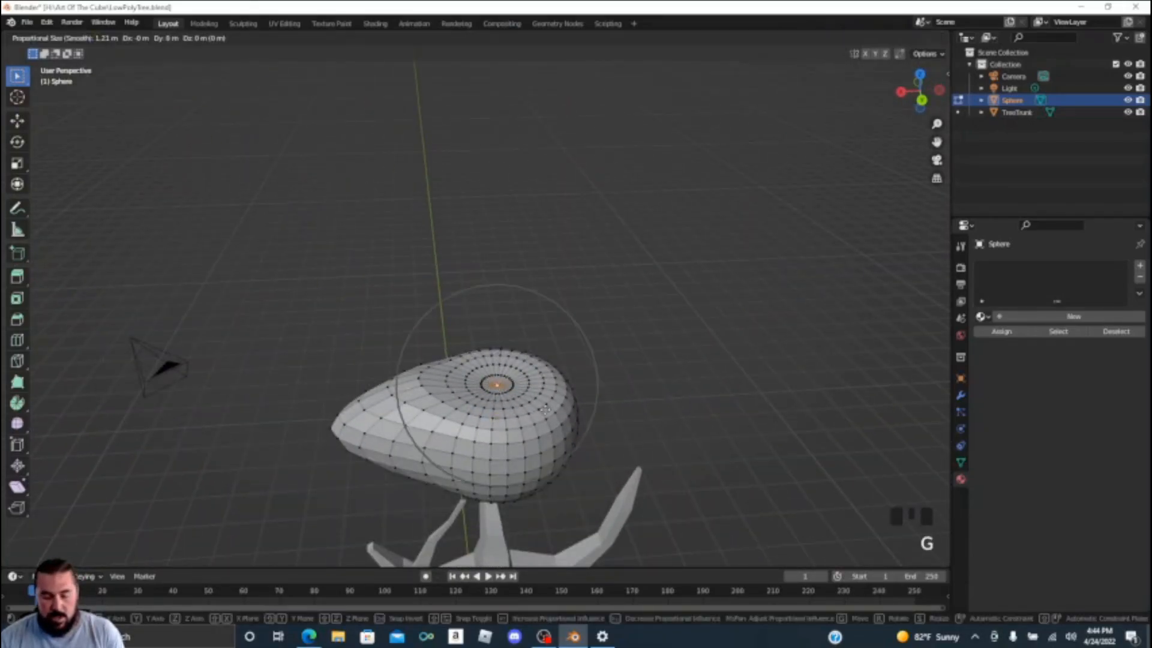
key("z")
scroll(546, 409, "up", 10)
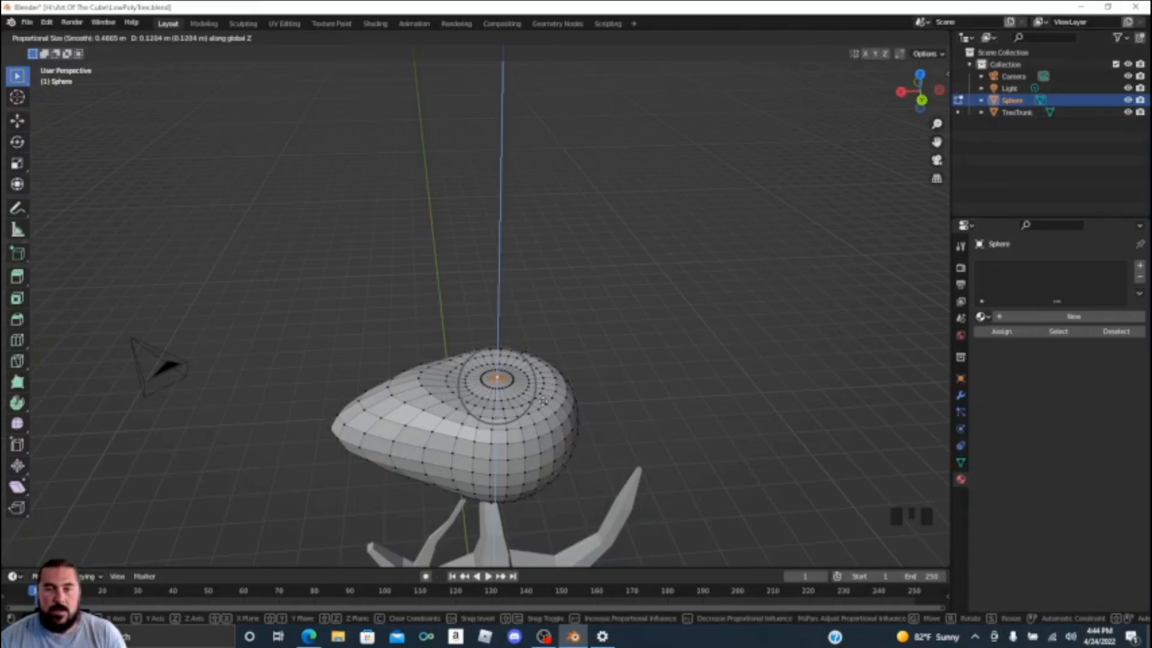
left_click(544, 406)
Raise the vertex between the flattened top and the pointed side slightly along the Z axis with a proportional size of 1.1 m
middle_click_drag(544, 406, 458, 360)
left_click(445, 349)
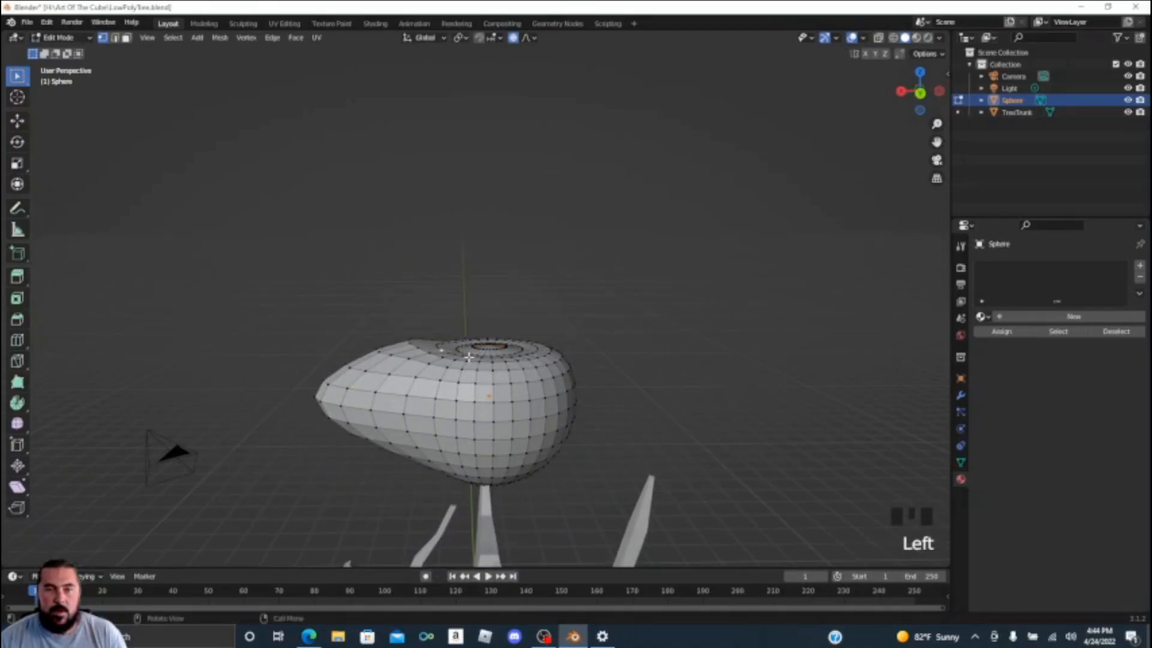
key("g")
key("z")
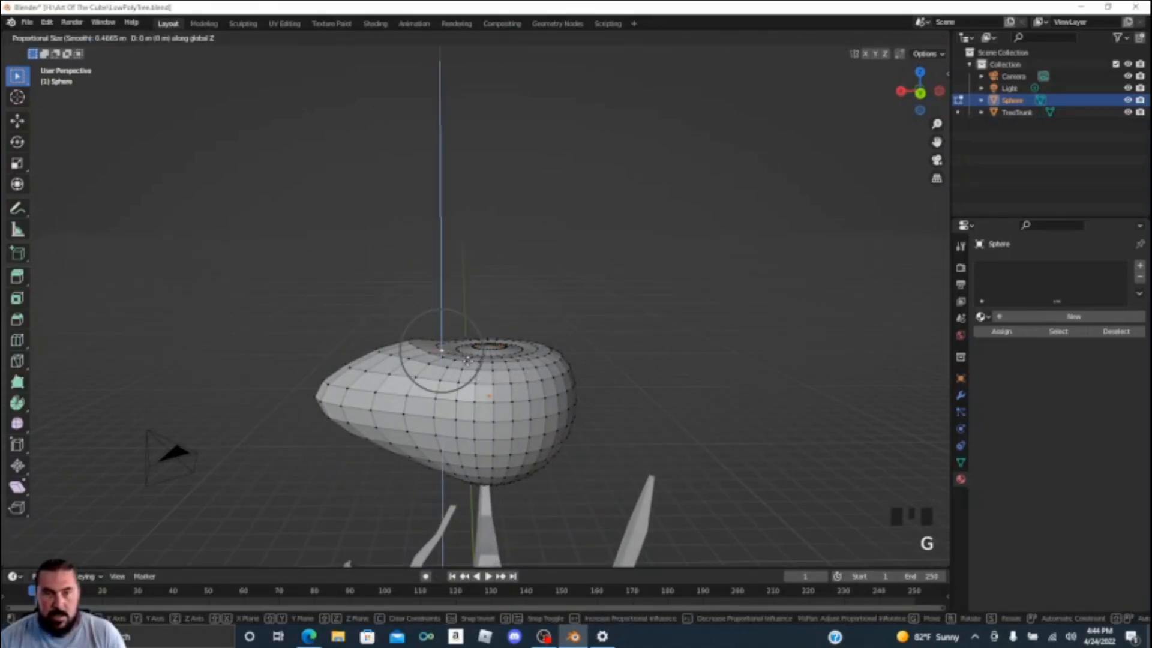
scroll(469, 355, "down", 6)
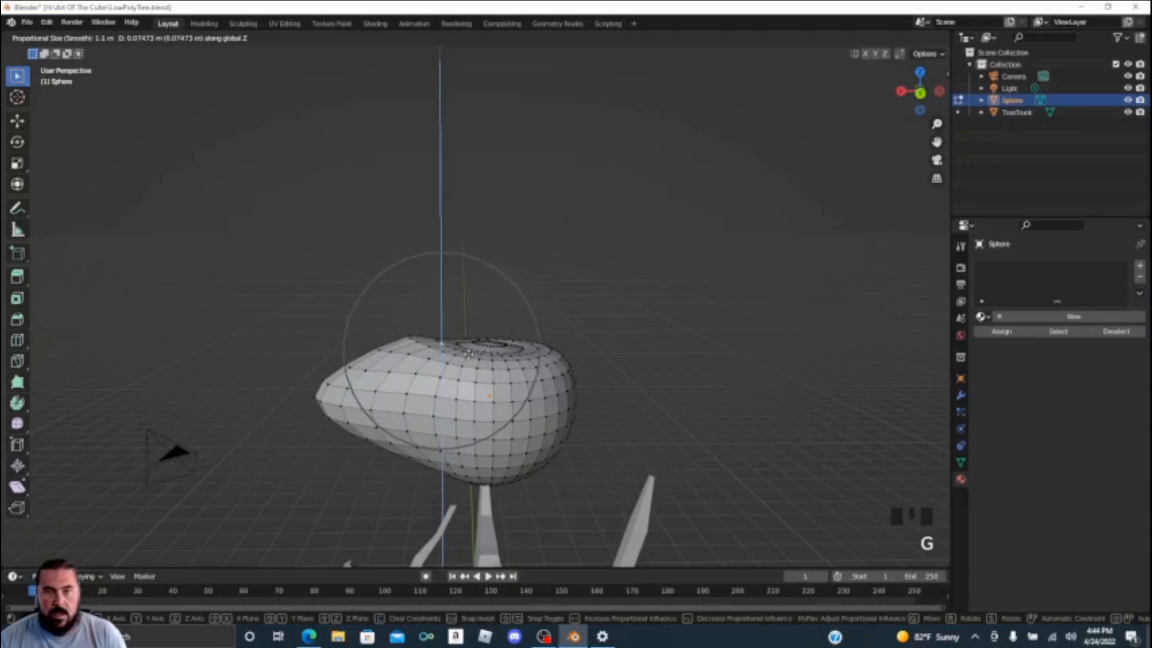
left_click(468, 355)
Raise a vertex on the top rim opposite the pointed side about 0.34 m along Z with a proportional size of about 0.83 m
scroll(469, 355, "down", 3)
middle_click_drag(468, 355, 340, 406)
scroll(455, 358, "down", 2)
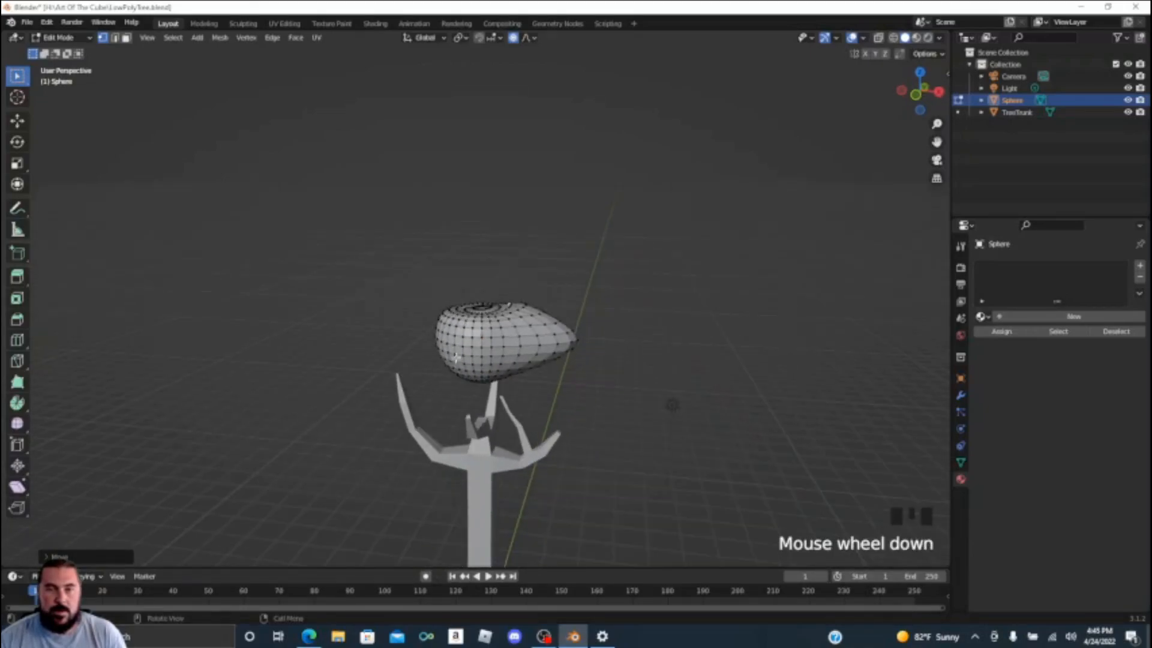
left_click(467, 313)
key("g")
key("z")
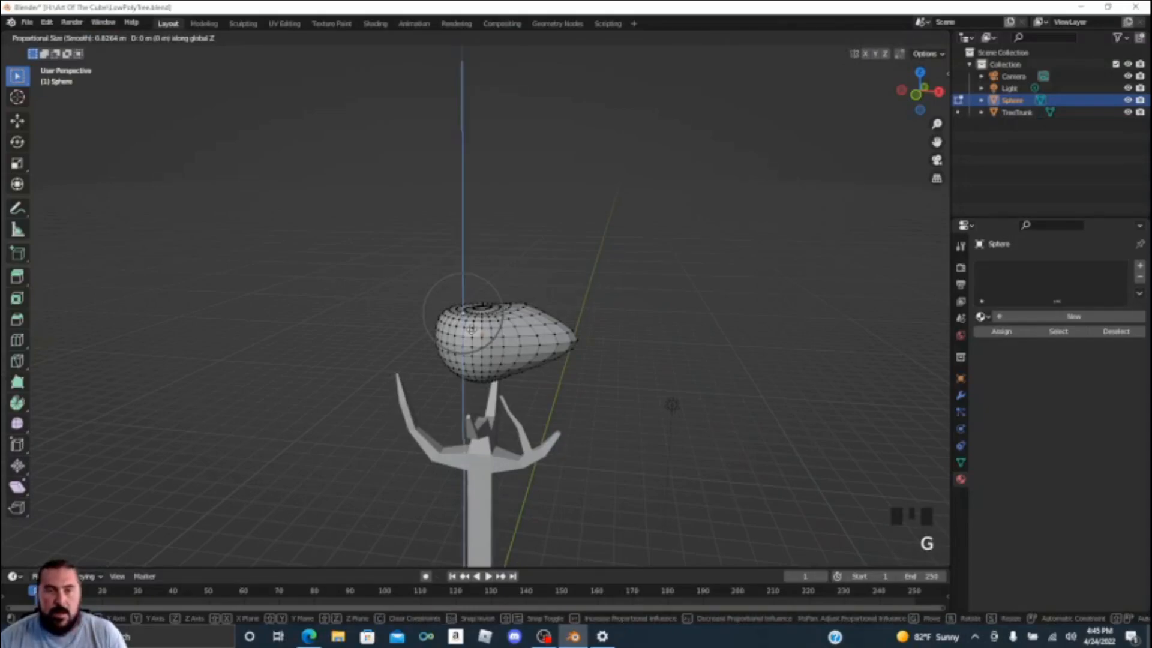
scroll(469, 320, "down", 2)
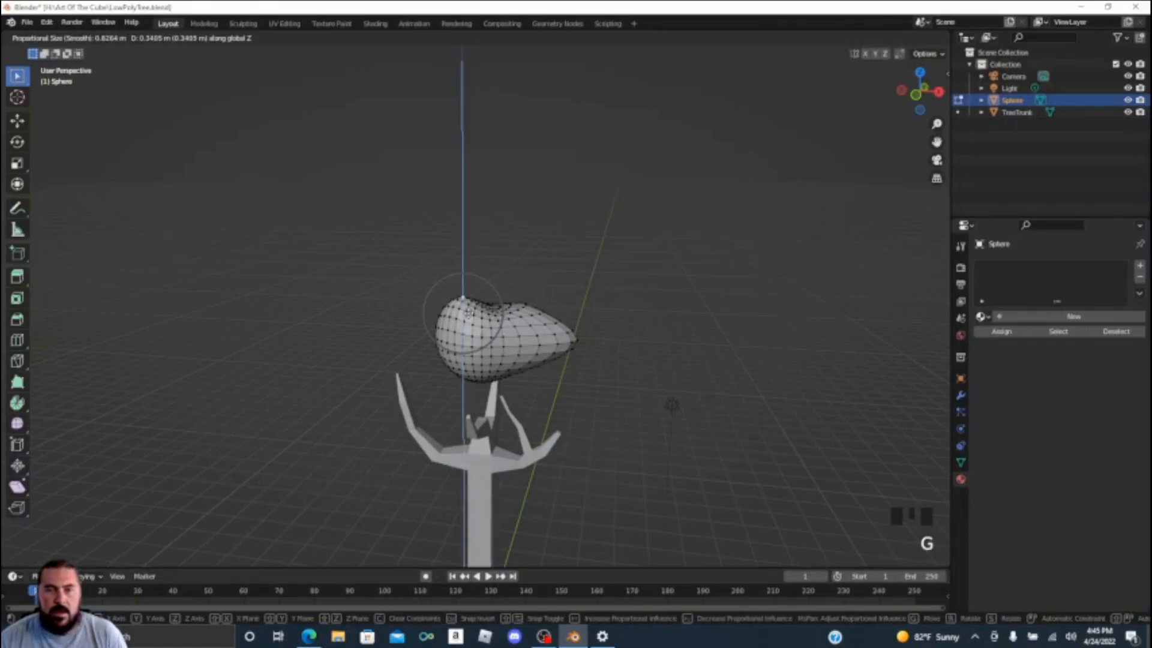
left_click(469, 313)
Raise another vertex on the foliage's upper surface slightly along the Z axis with a proportional size of 1 m
middle_click_drag(511, 300, 321, 321)
scroll(322, 322, "down", 2)
left_click(534, 353)
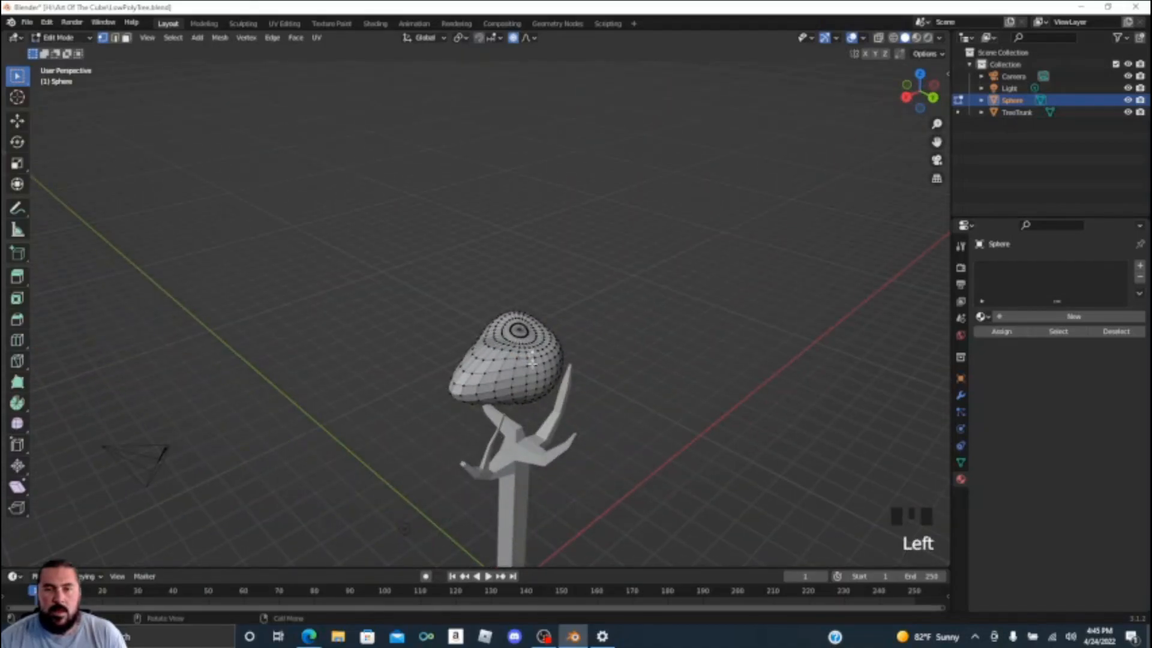
key("g")
key("z")
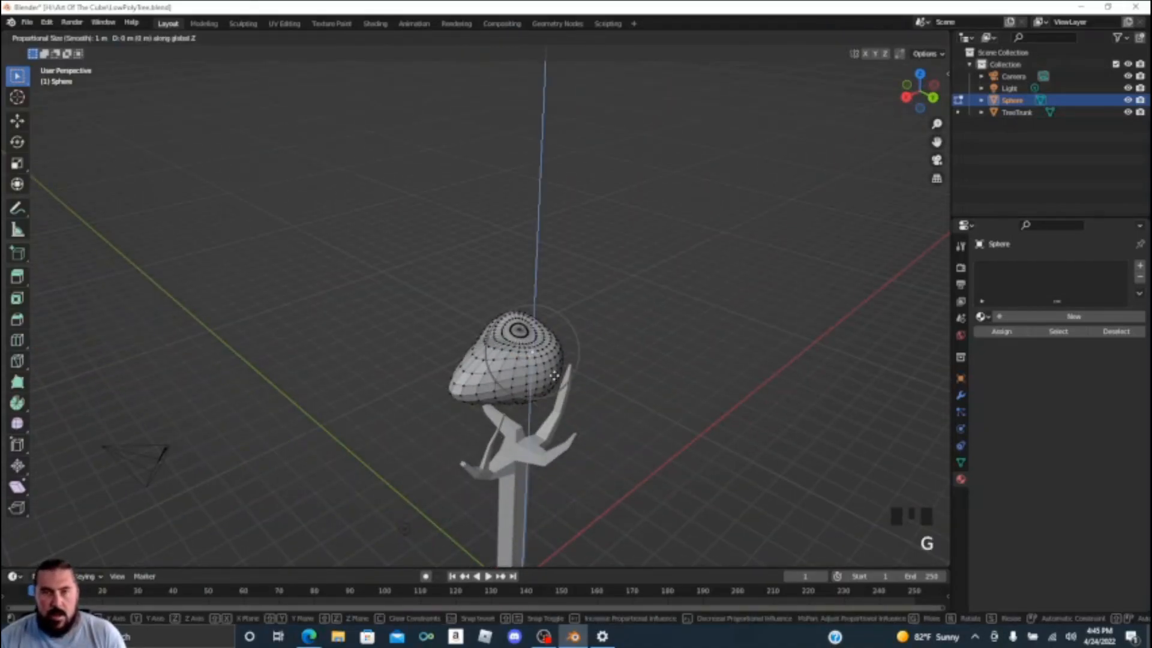
left_click(554, 366)
Pull a vertex on the side opposite the pointed tip outward about 0.56 m with a proportional size of 1 m
middle_click_drag(554, 365, 513, 351)
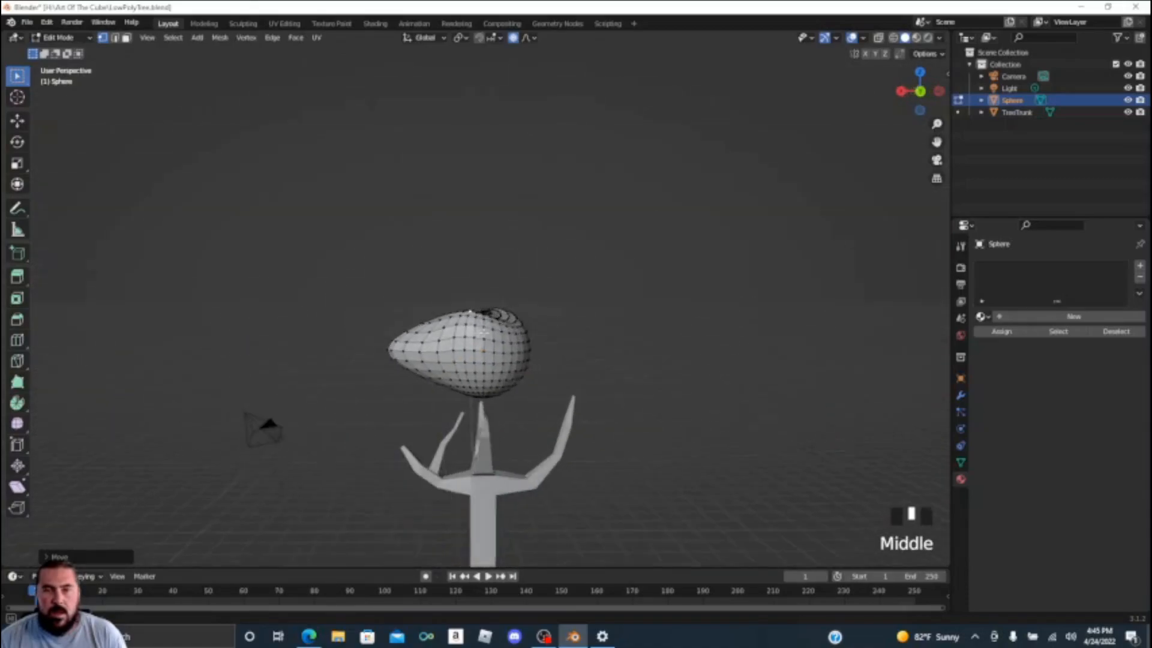
scroll(513, 351, "down", 2)
left_click(533, 381)
left_click(518, 354)
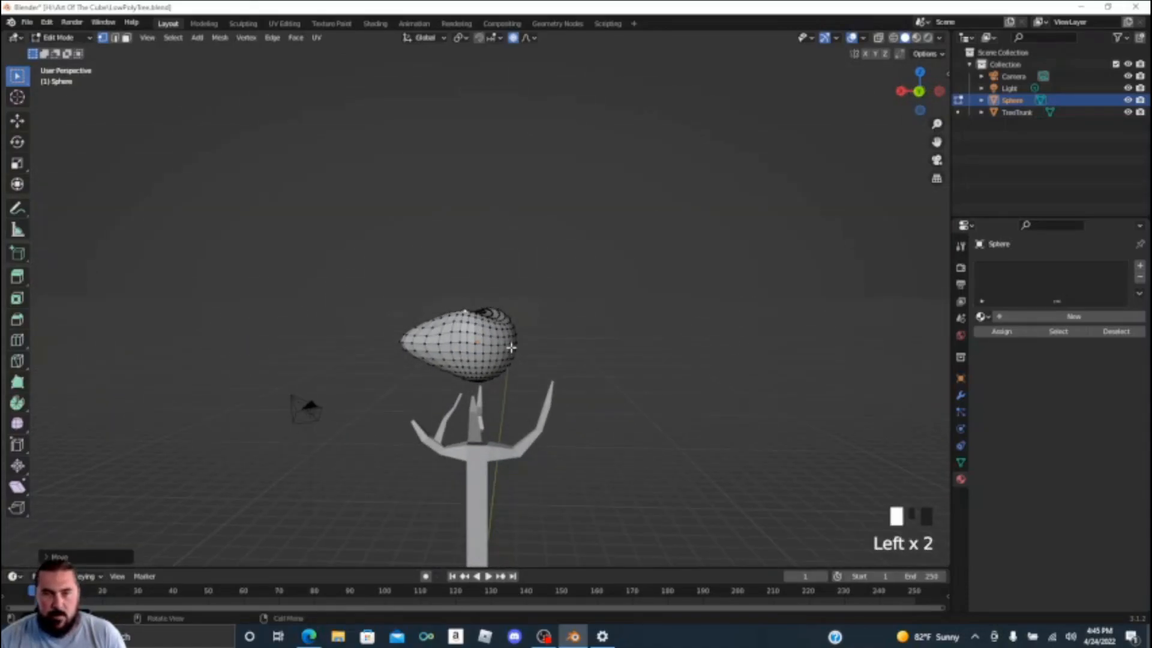
key("g")
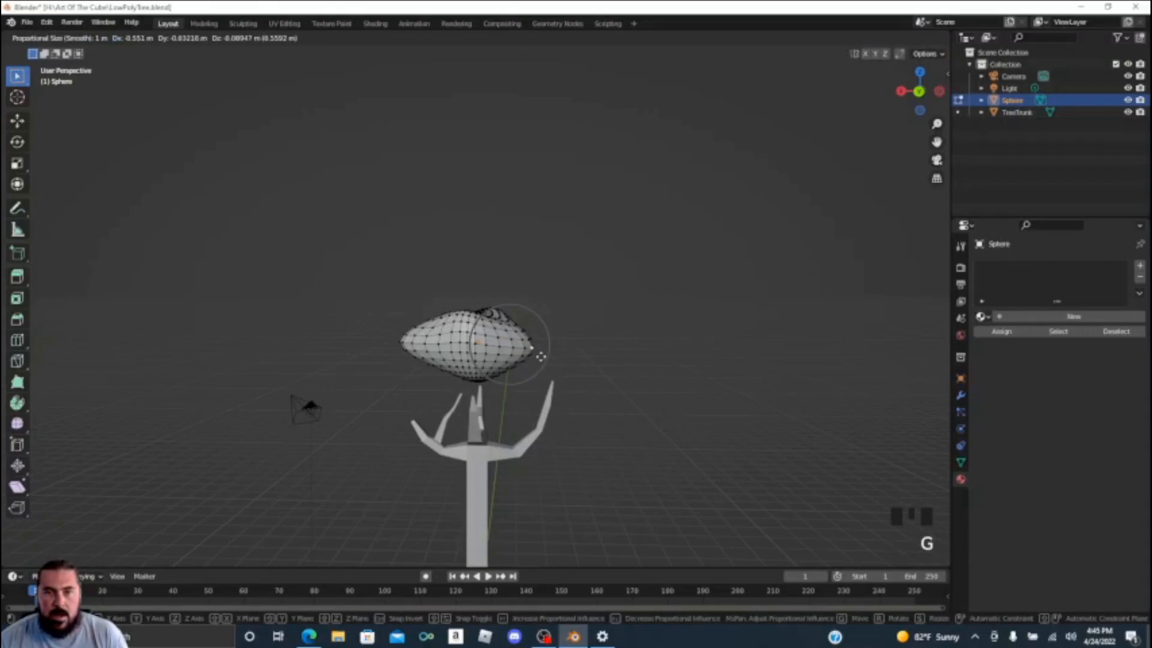
left_click(540, 351)
Select the foliage's bottom centre vertex and shift it along the Z axis with proportional editing
middle_click_drag(503, 372, 507, 345)
scroll(507, 345, "down", 2)
left_click(498, 354)
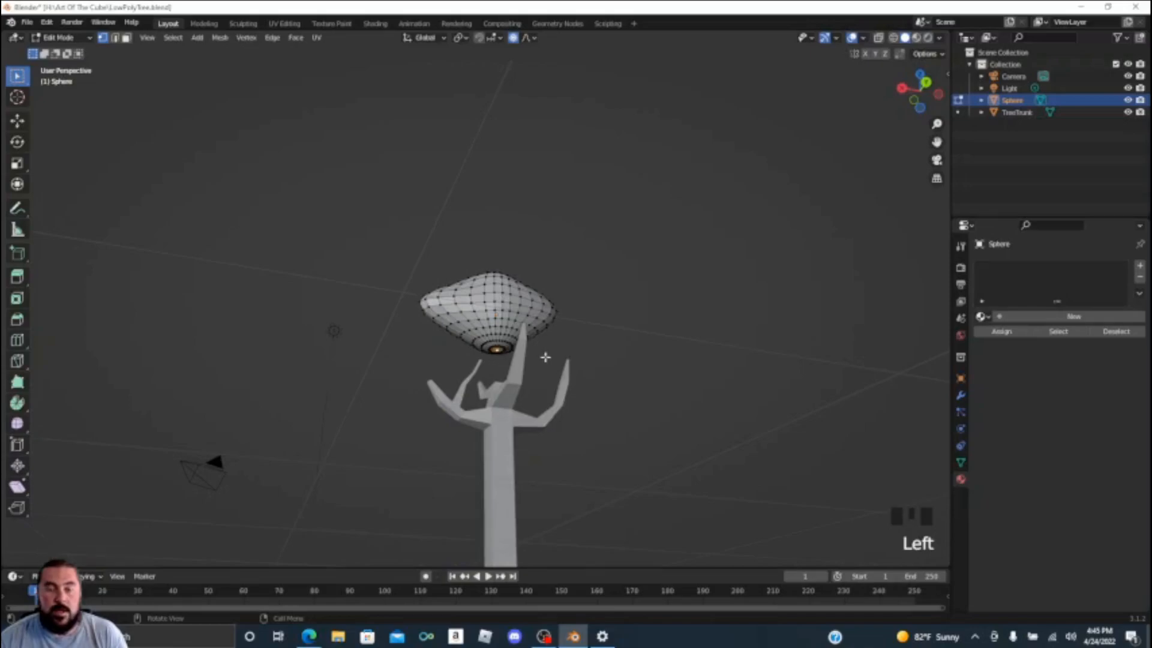
scroll(545, 358, "up", 7)
scroll(554, 365, "down", 2)
key("g")
key("z")
left_click(554, 353)
Raise a vertex in the dip on the foliage's upper surface along Z with a proportional size of 1.21 m and leave Edit Mode
middle_click_drag(554, 354, 449, 358)
scroll(571, 358, "down", 3)
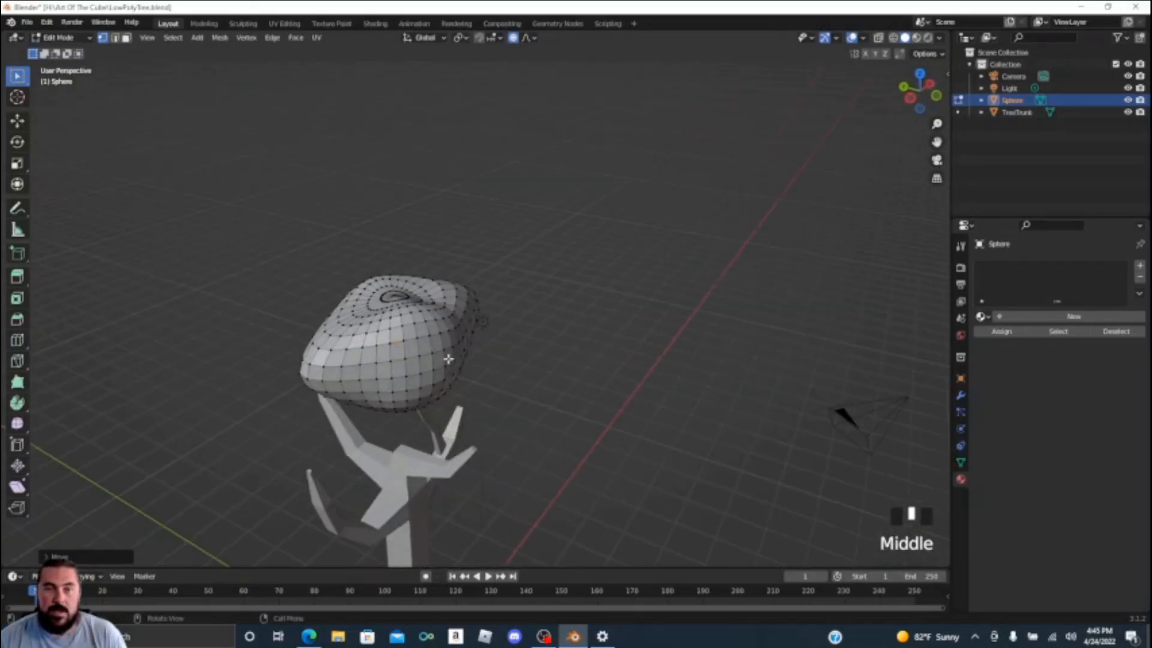
left_click(439, 321)
key("g")
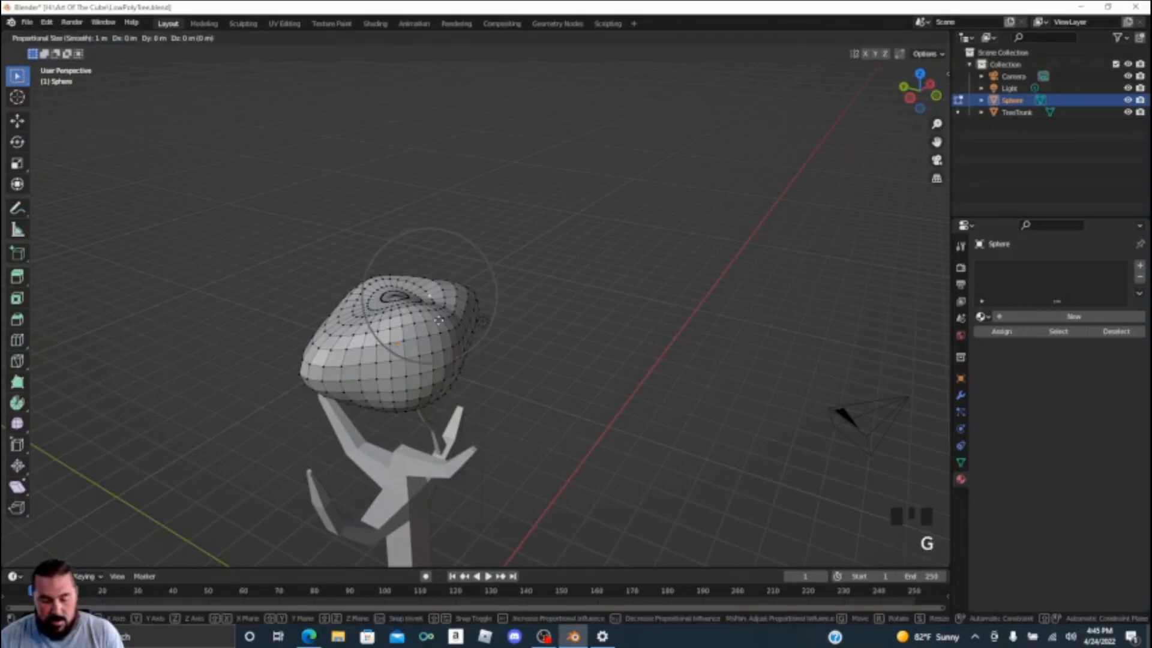
scroll(439, 321, "down", 3)
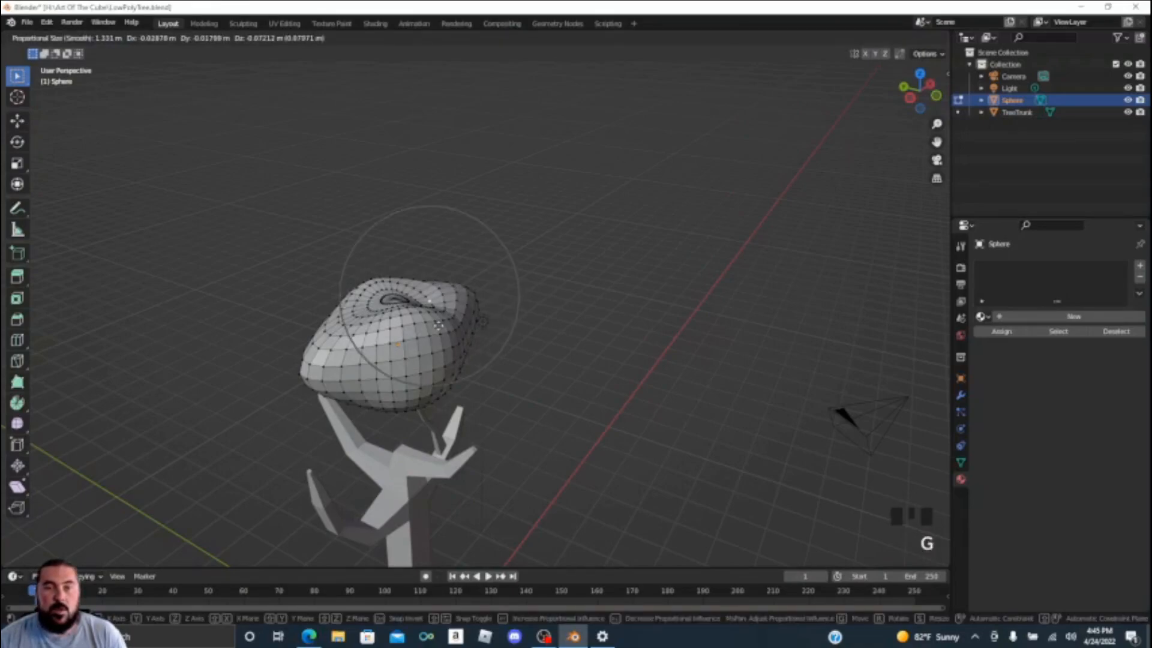
scroll(440, 330, "up", 1)
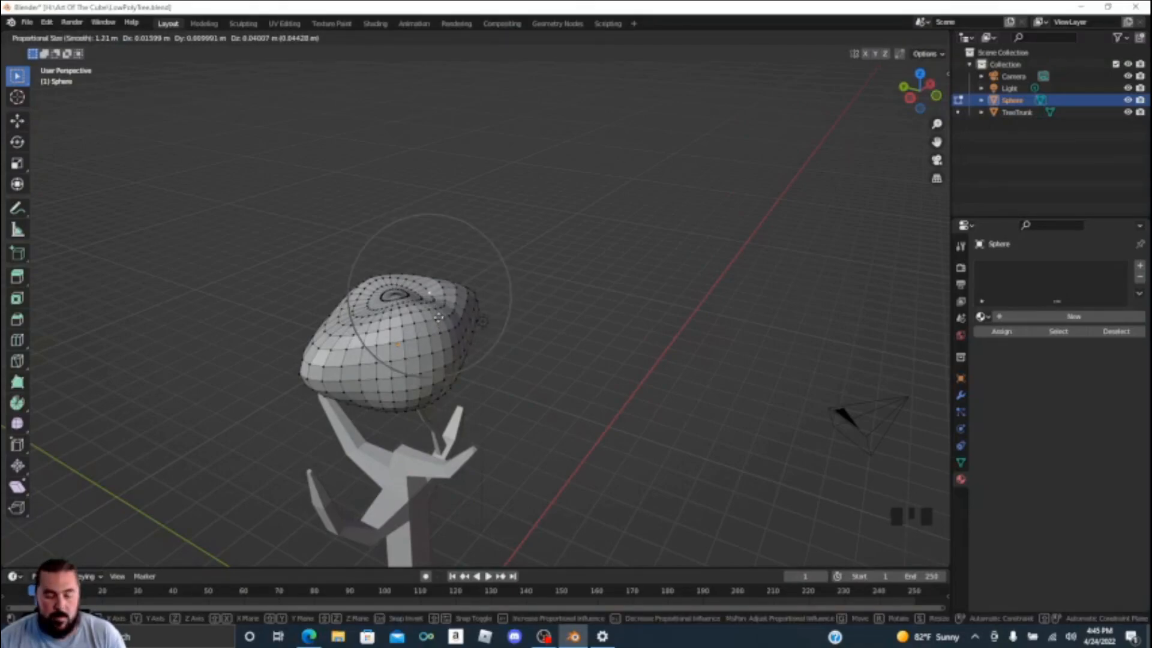
key("z")
left_click(440, 313)
middle_click_drag(440, 313, 414, 322)
scroll(436, 318, "down", 2)
middle_click_drag(435, 318, 511, 274)
scroll(512, 274, "down", 1)
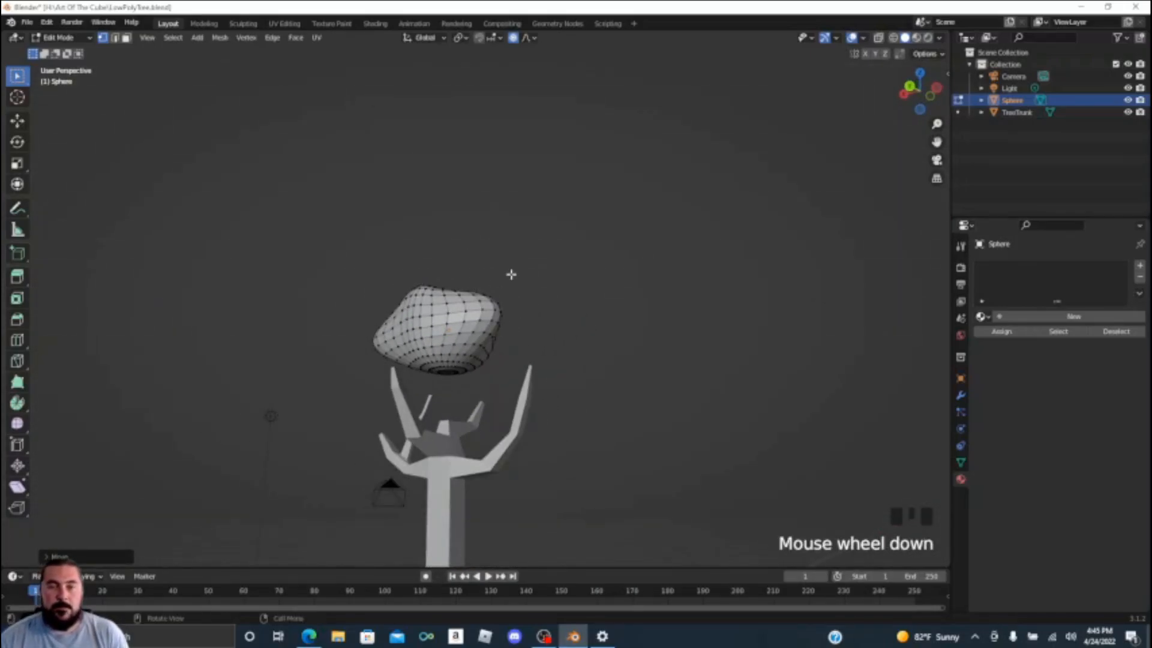
key("Tab")
Examine the foliage's shape and its position above the branches from the front and the side
middle_click_drag(566, 246, 429, 285)
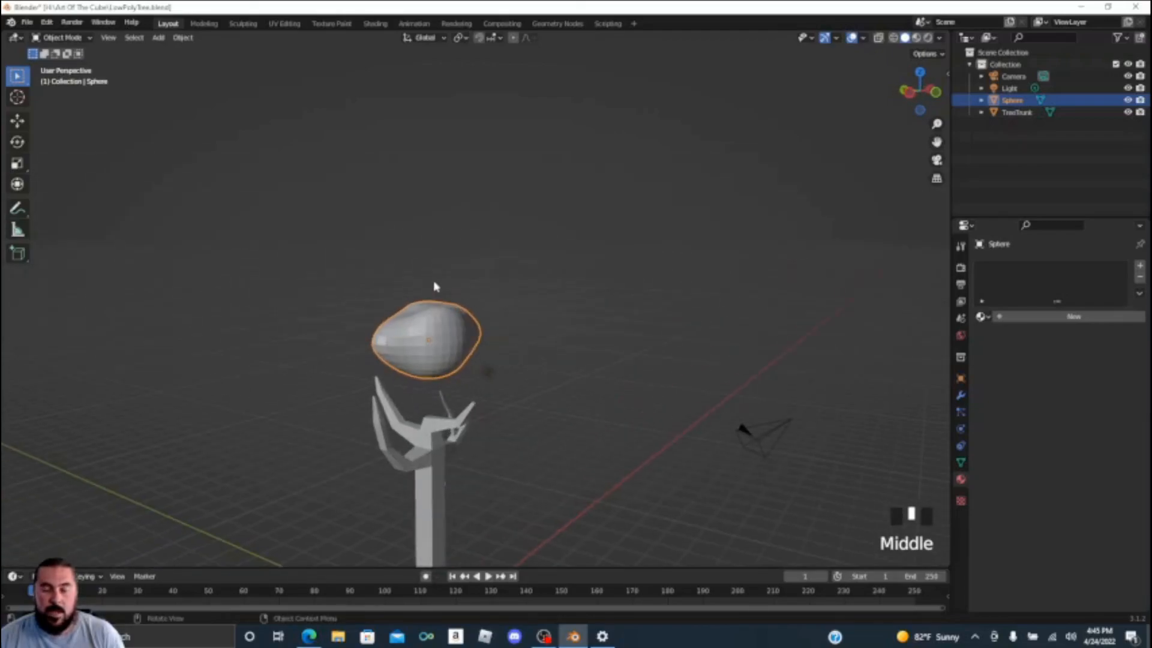
scroll(432, 351, "down", 1)
key("KP_1")
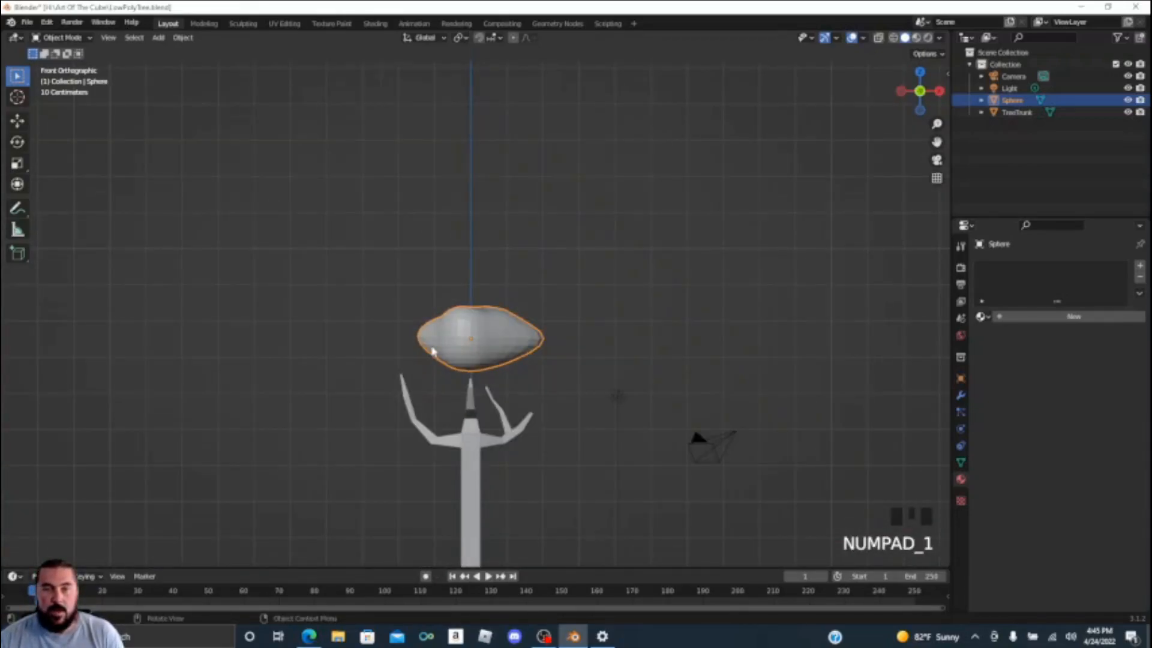
scroll(431, 351, "down", 3)
scroll(545, 331, "up", 7)
scroll(717, 343, "down", 3)
middle_click_drag(719, 341, 585, 371)
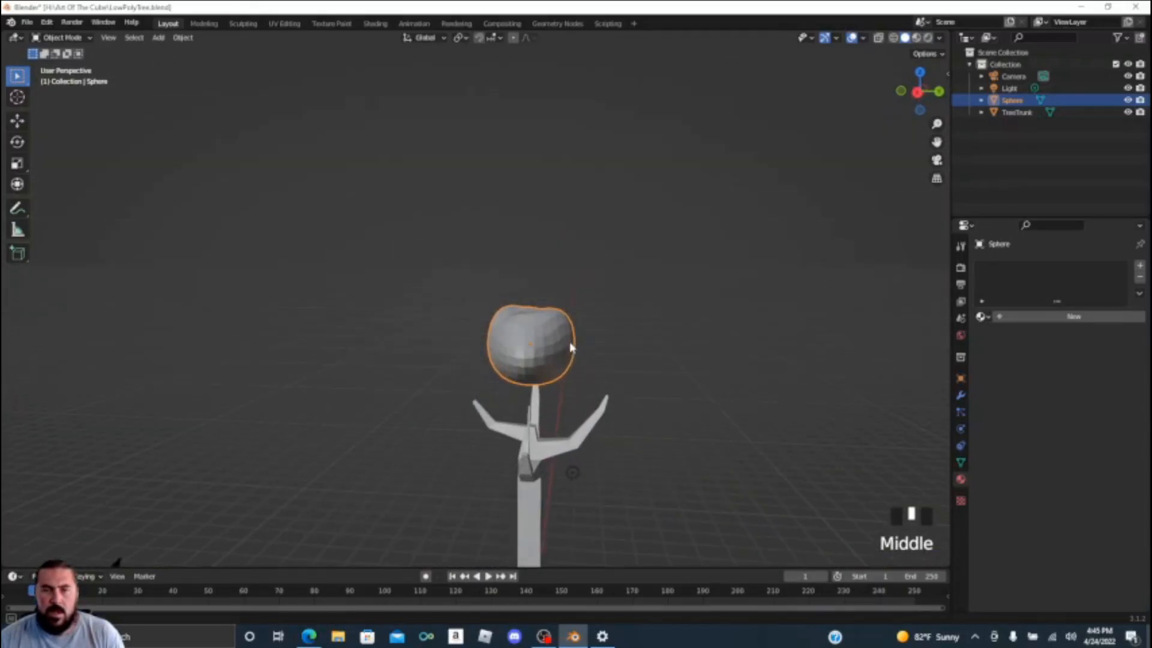
scroll(592, 372, "down", 1)
Select the foliage object and lower it along the Z axis onto the tip of the central branch
left_click_drag(565, 358, 649, 439)
middle_click_drag(633, 437, 643, 406)
scroll(637, 410, "down", 1)
left_click(530, 333)
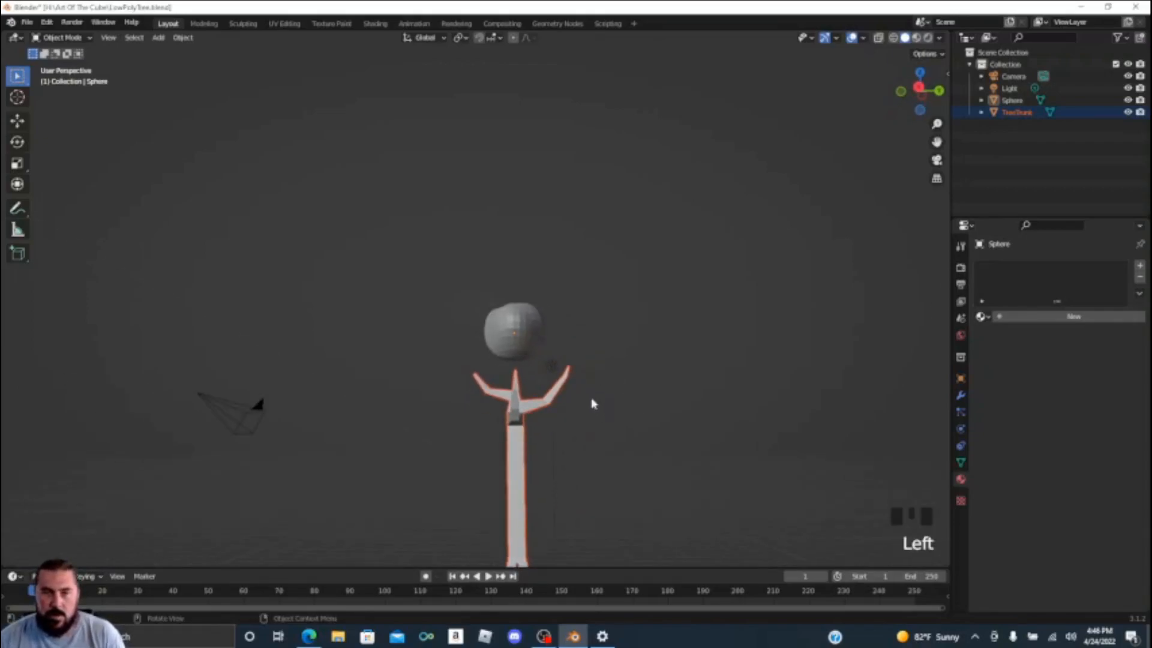
left_click(514, 346)
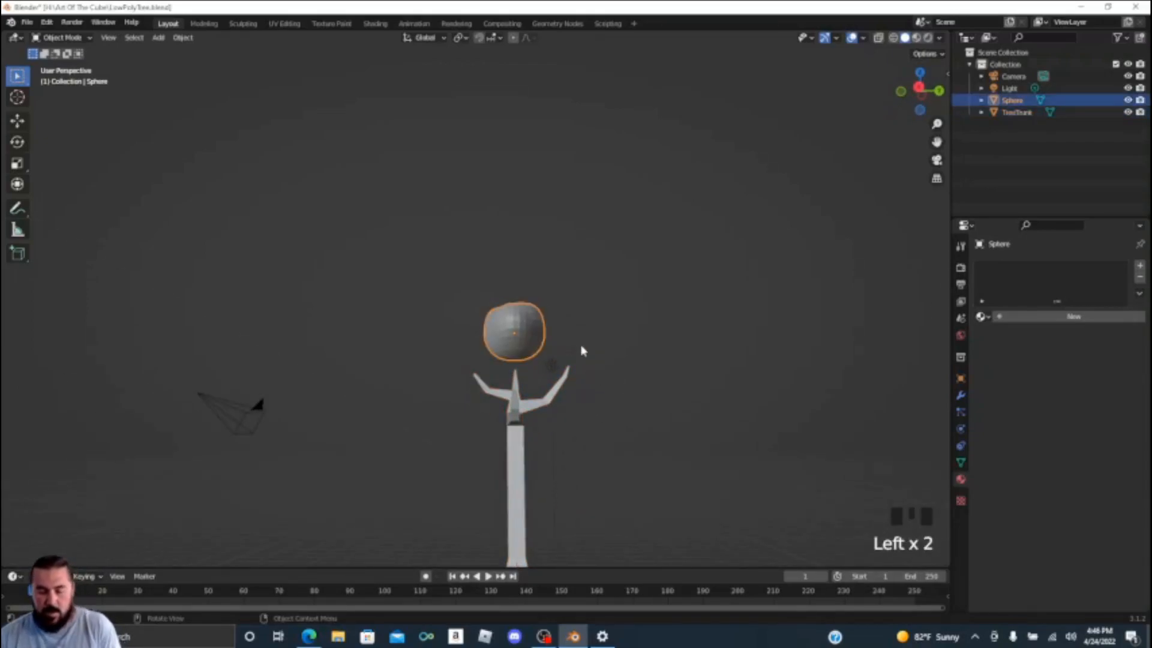
key("g")
key("z")
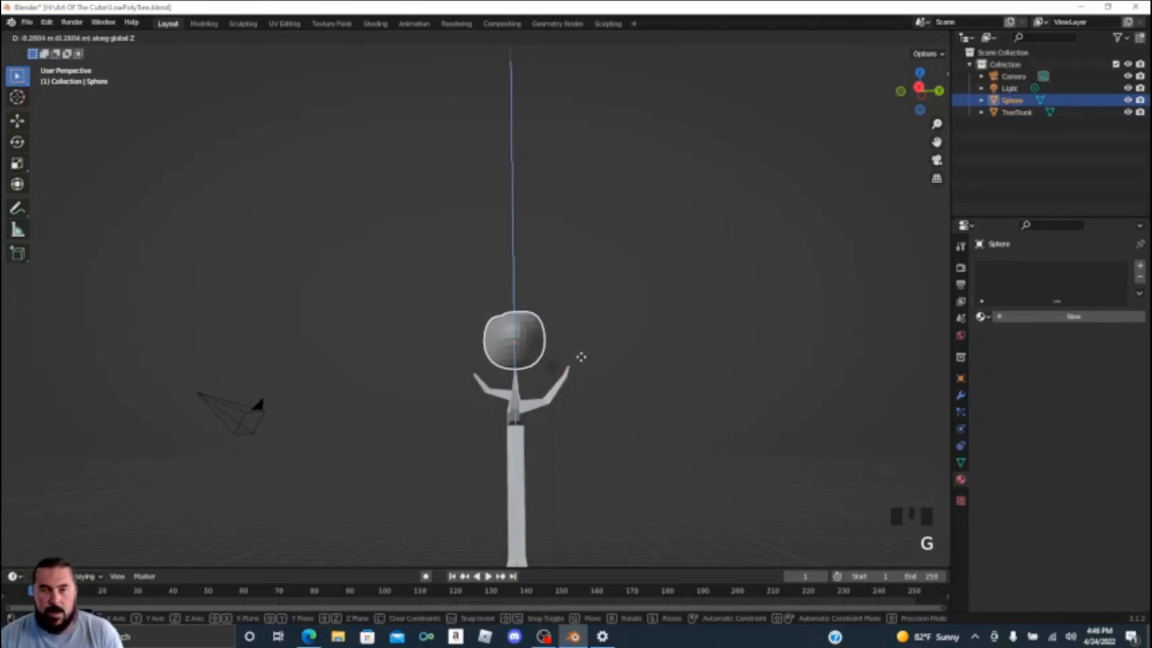
left_click(581, 368)
Move the foliage about 1.5 m along Y over the side branch and lower it slightly along Z onto the branch tip
key("g")
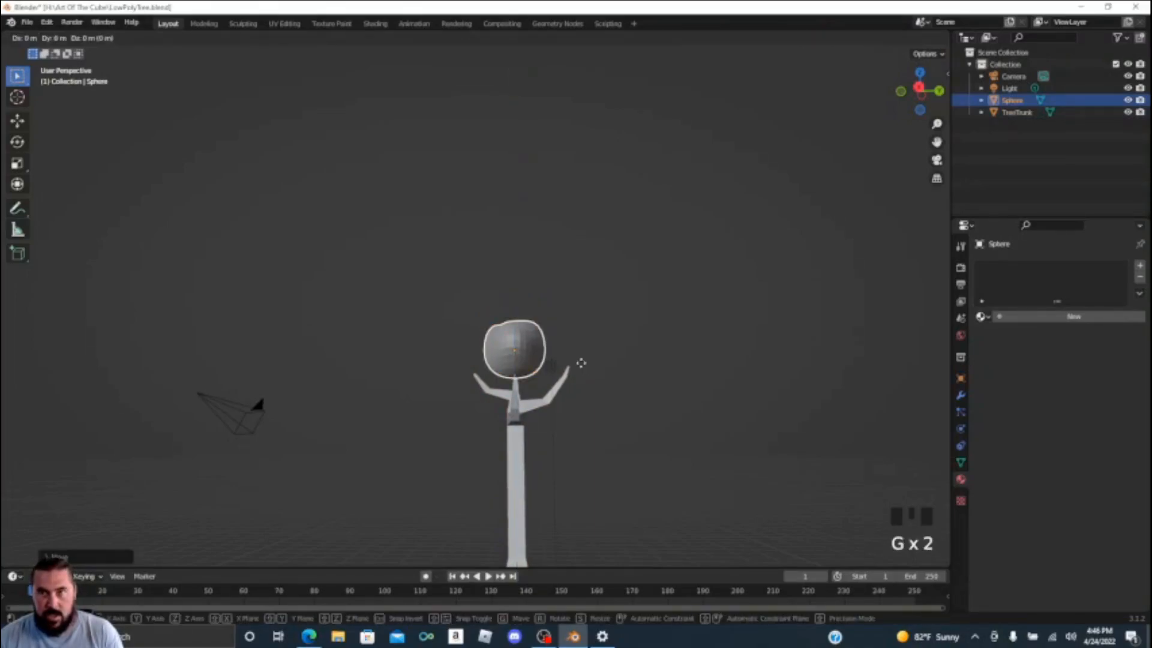
key("y")
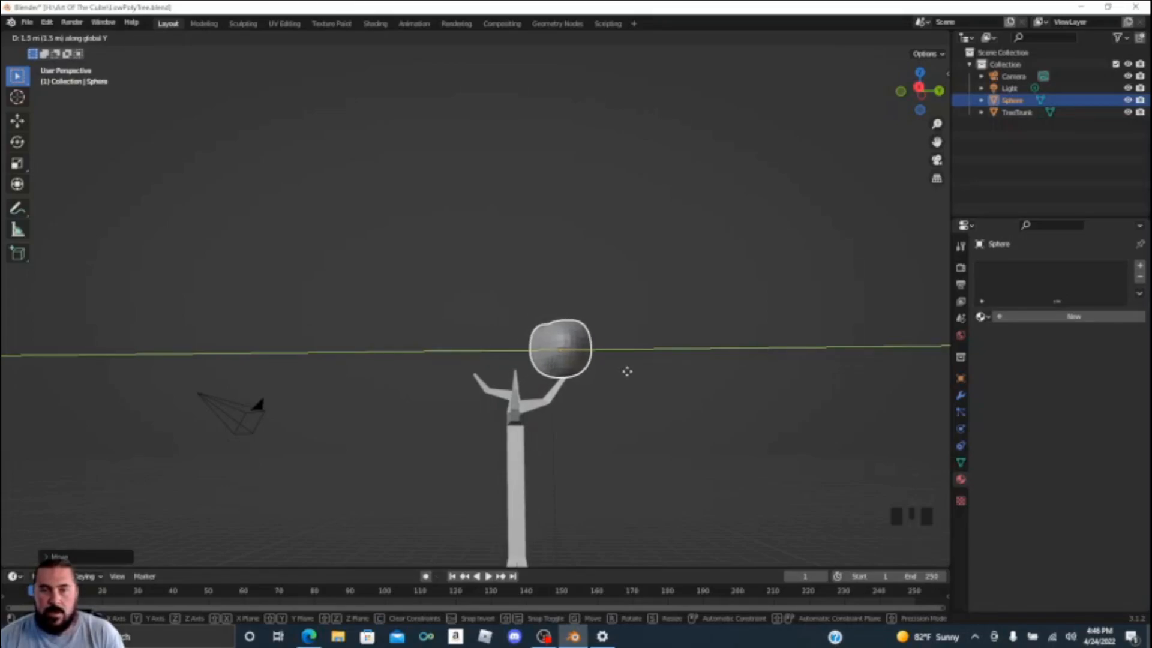
left_click(625, 372)
key("g")
key("z")
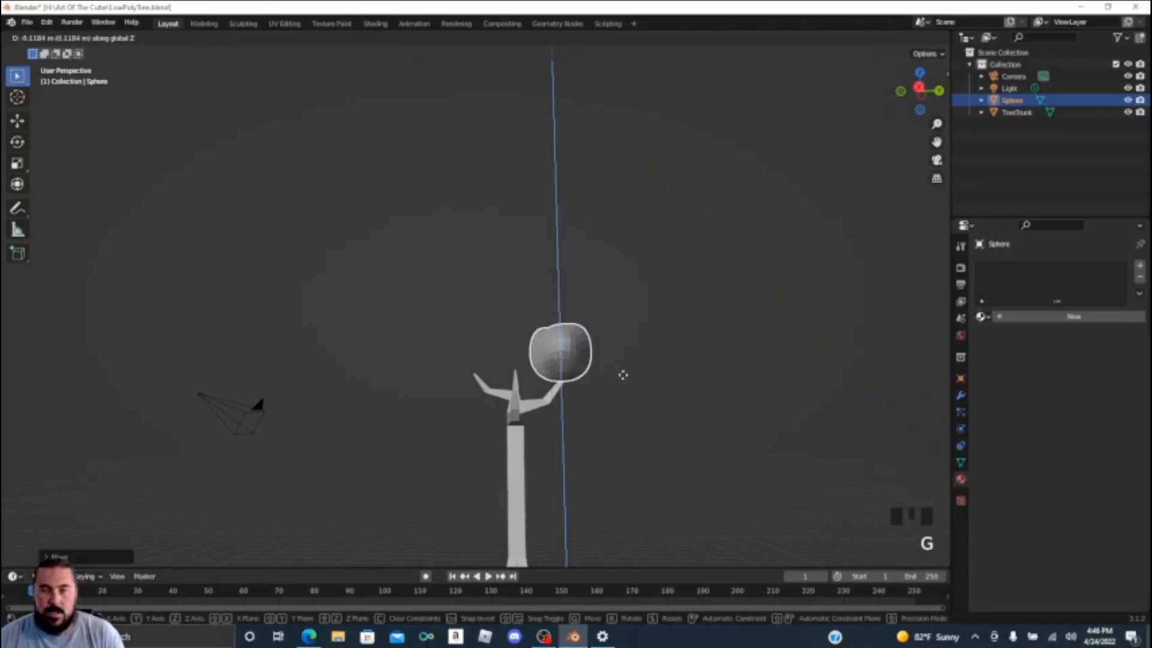
left_click(625, 380)
middle_click_drag(632, 347, 503, 396)
scroll(503, 396, "down", 2)
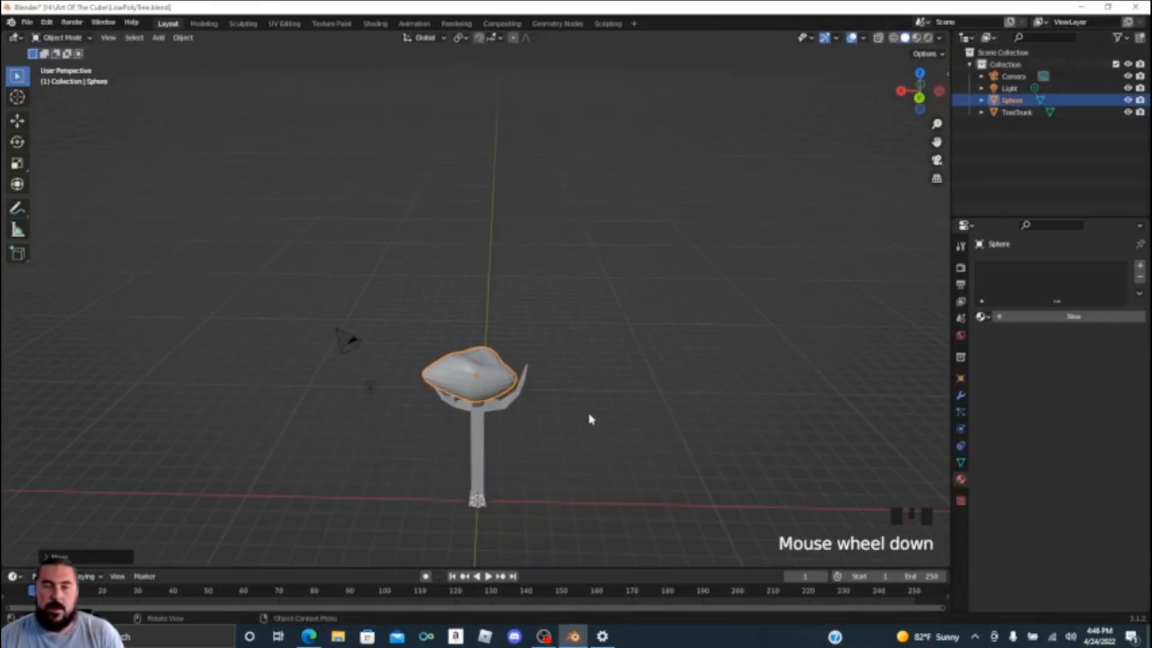
Rename the foliage's Sphere object to Leaves
left_click(589, 416)
middle_click_drag(618, 420, 511, 366)
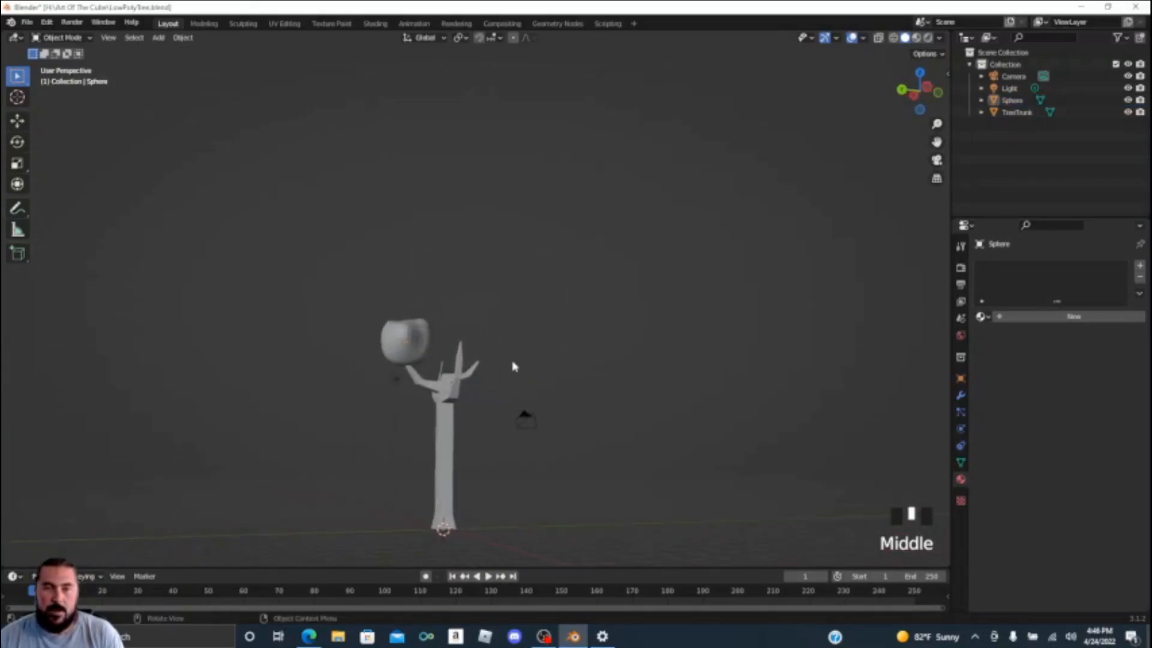
scroll(446, 364, "down", 1)
left_click(429, 342)
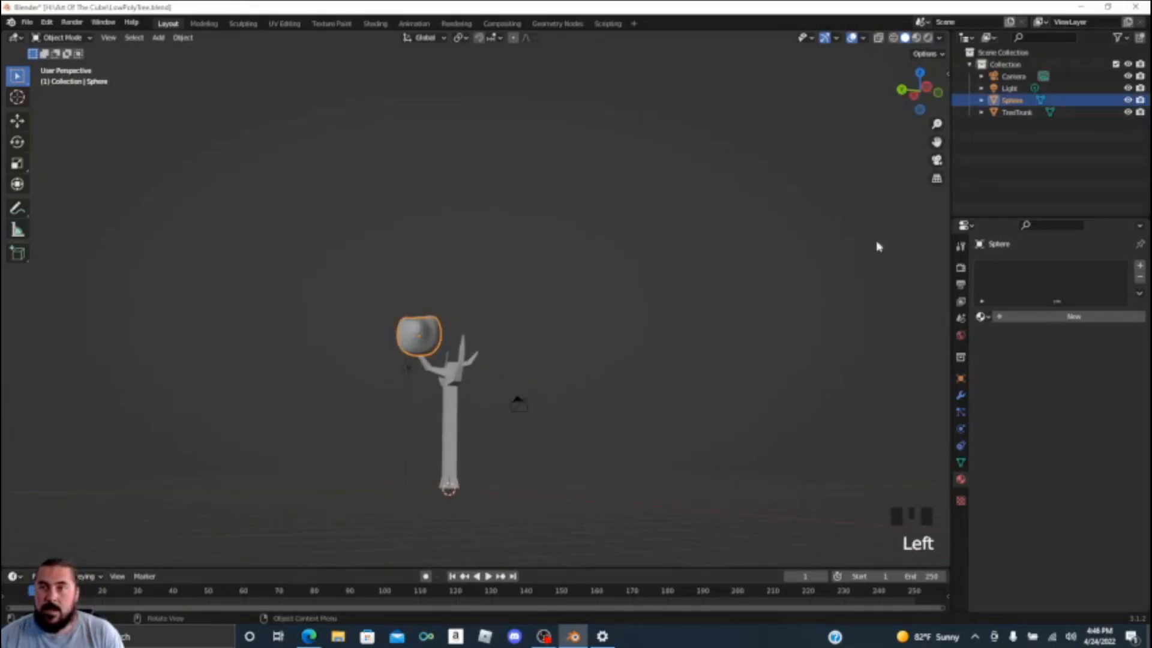
triple_click(1011, 100)
type("L")
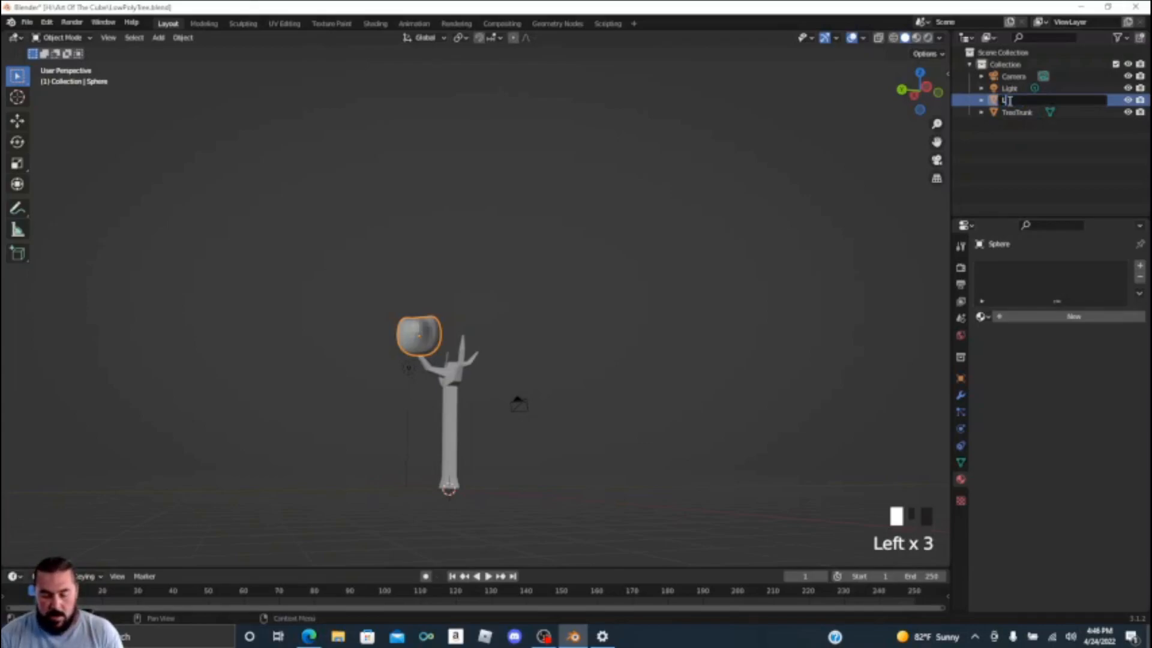
type("eaves")
key("Return")
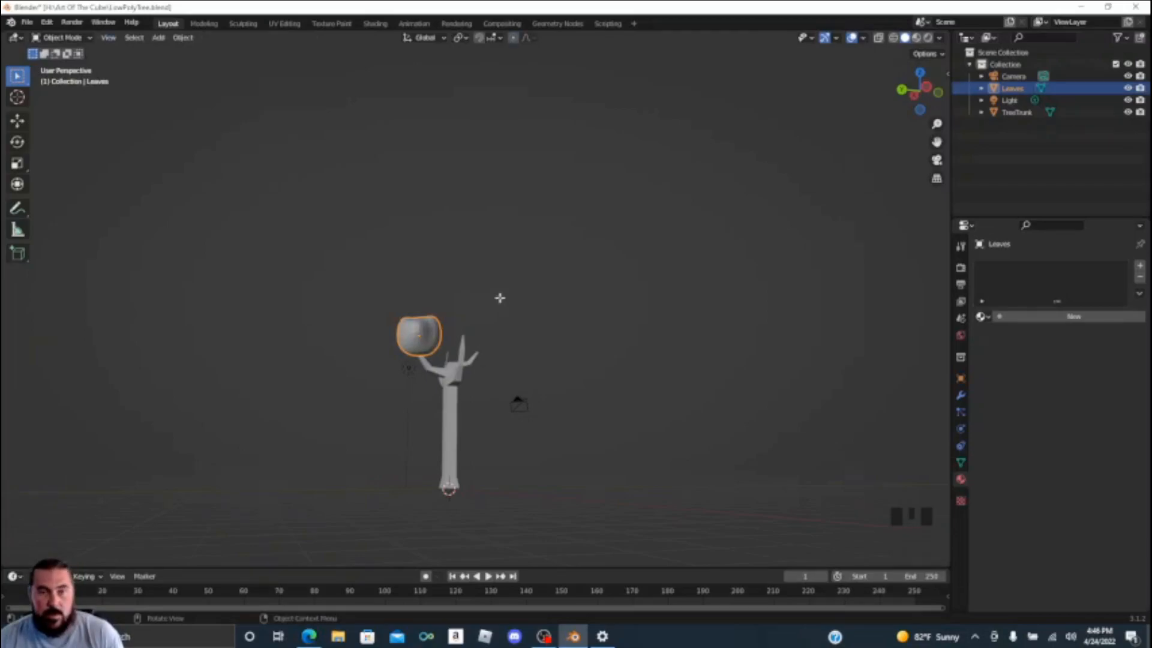
Add a new UV sphere inside the Leaves mesh in Edit Mode
key("Tab")
middle_click_drag(581, 268, 607, 309)
scroll(514, 352, "up", 6)
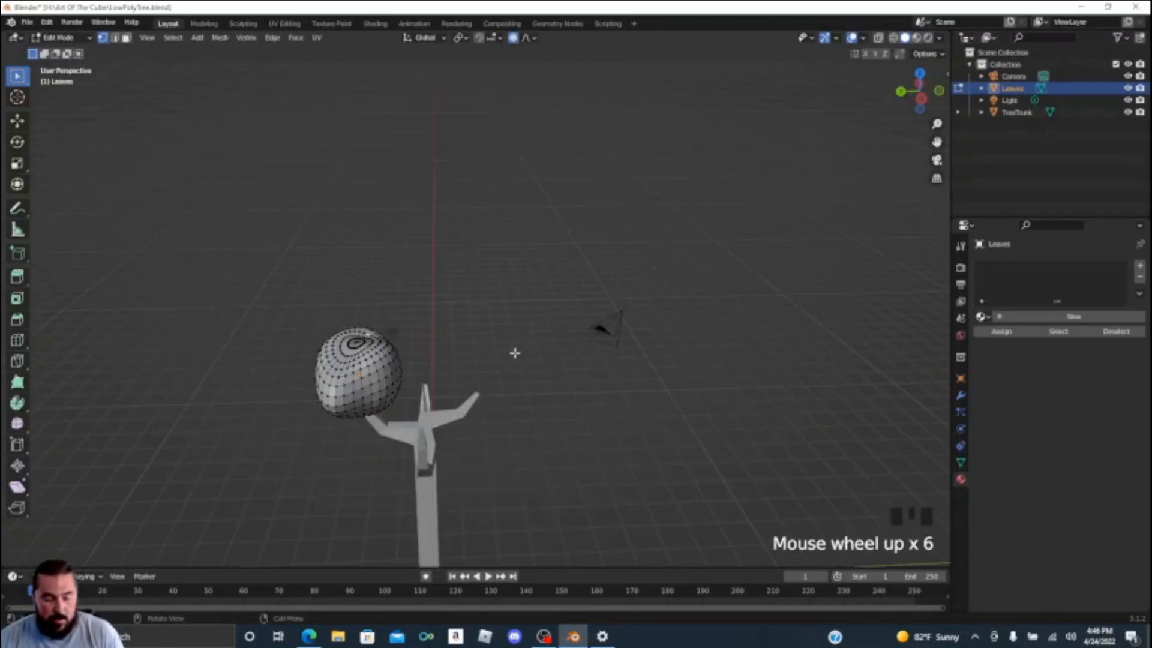
key("shift+a")
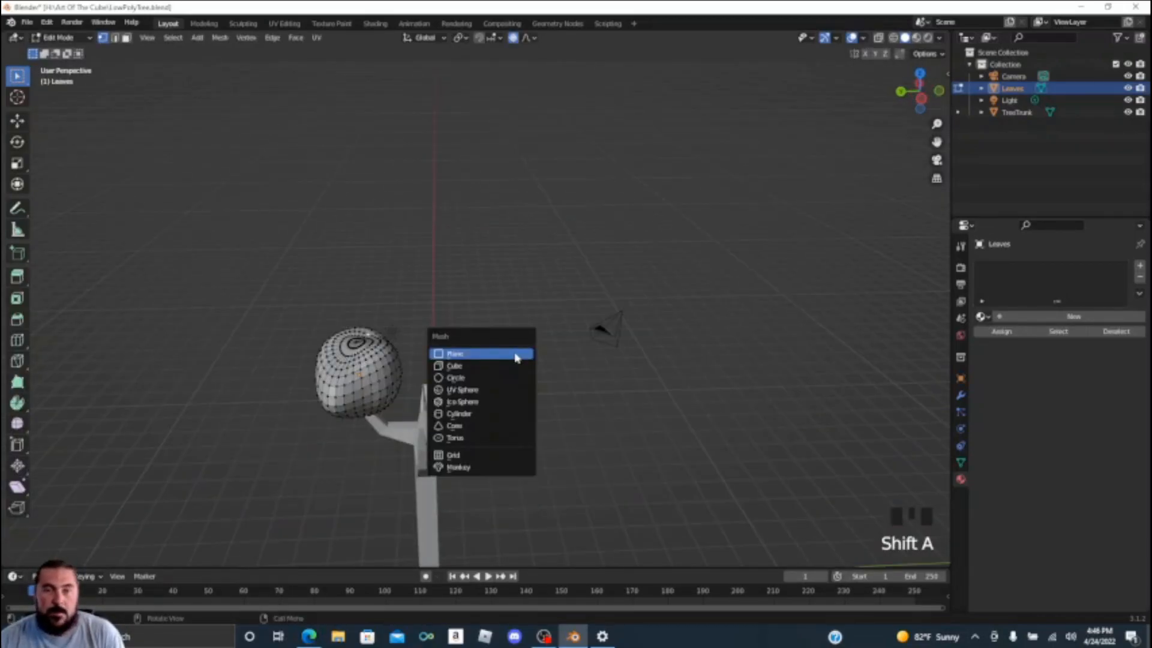
left_click(514, 390)
scroll(509, 388, "down", 1)
scroll(508, 388, "down", 1)
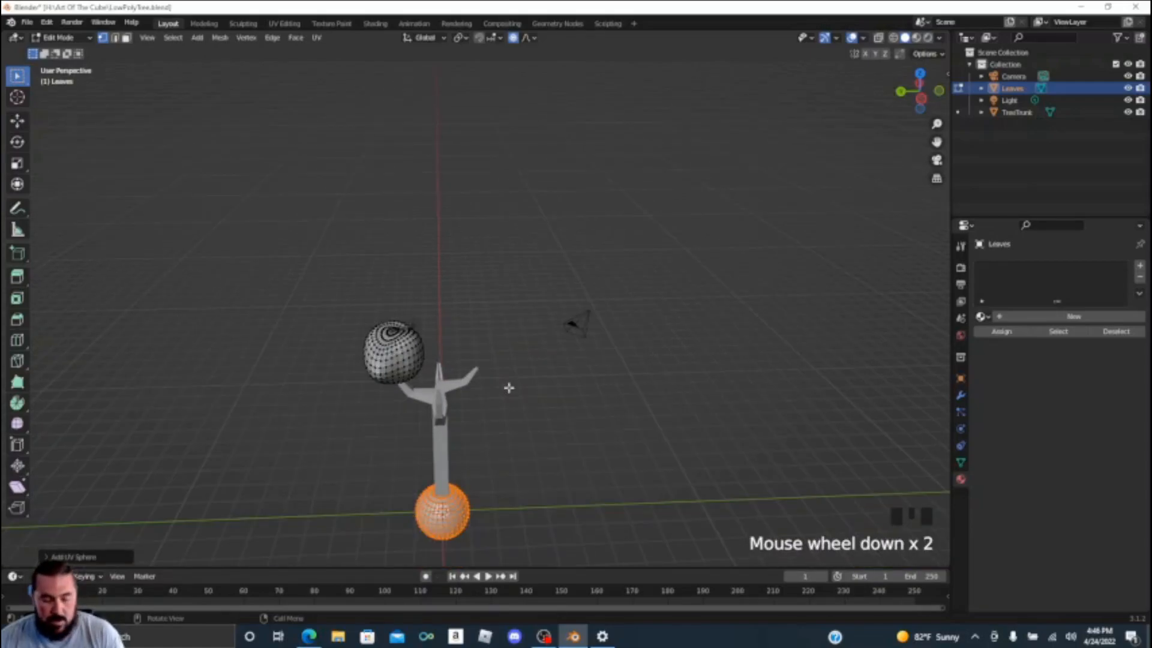
Raise the new sphere along the Z axis to just above the branches, next to the existing foliage
key("g")
key("z")
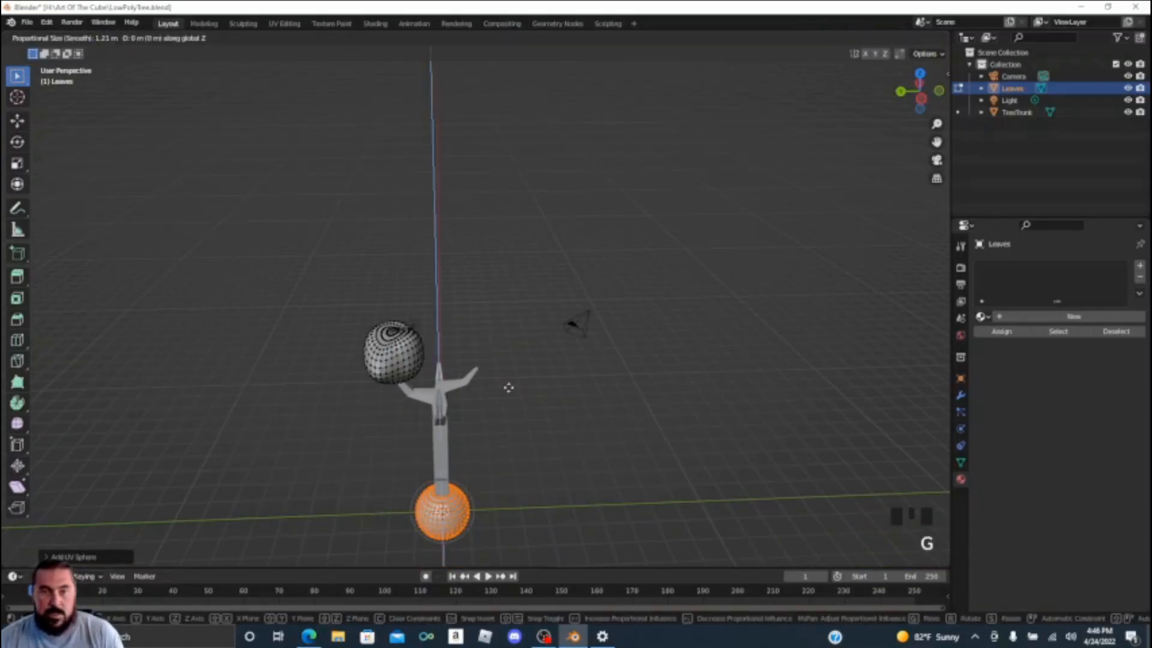
left_click(484, 222)
middle_click_drag(477, 266, 501, 358)
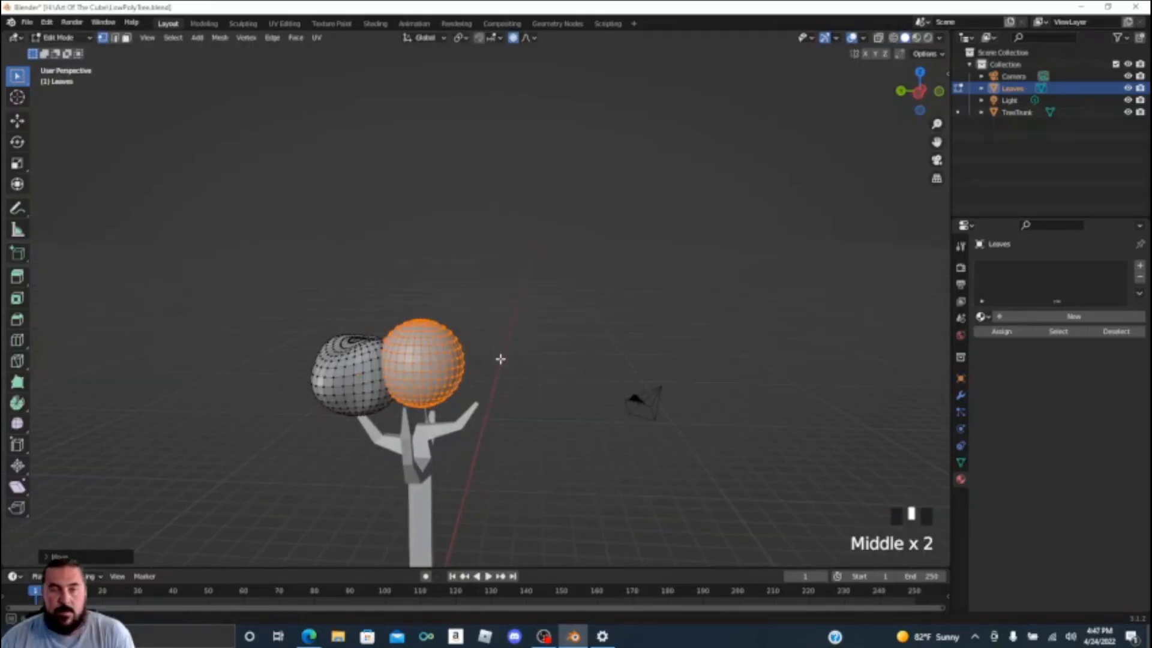
scroll(497, 362, "down", 2)
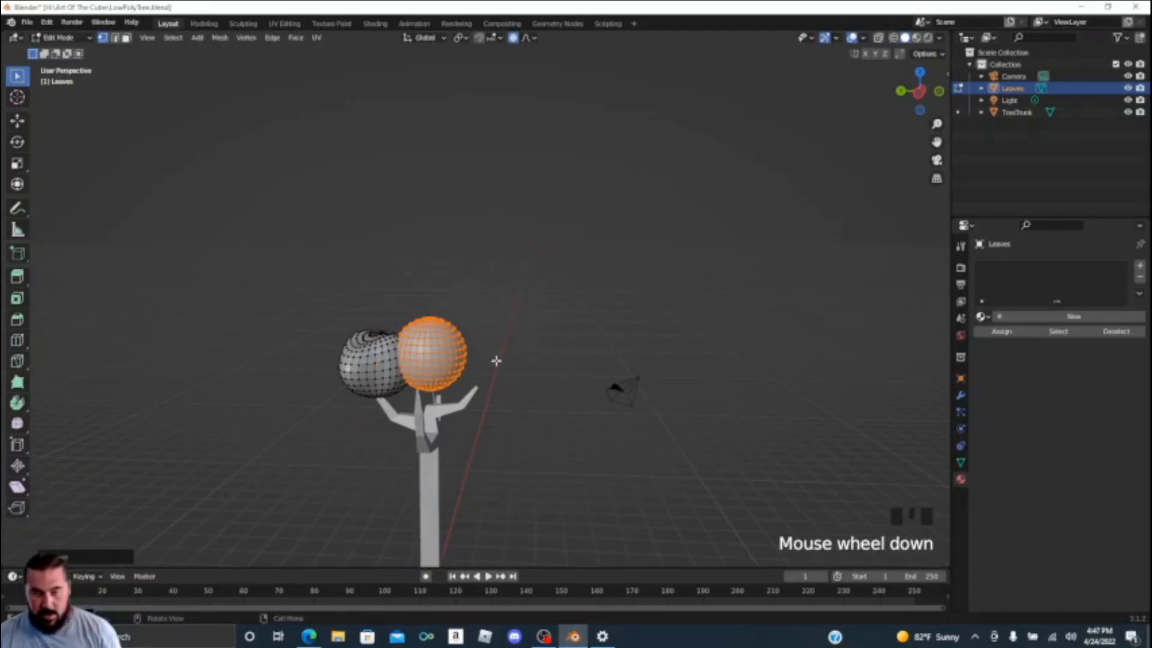
key("g")
key("y")
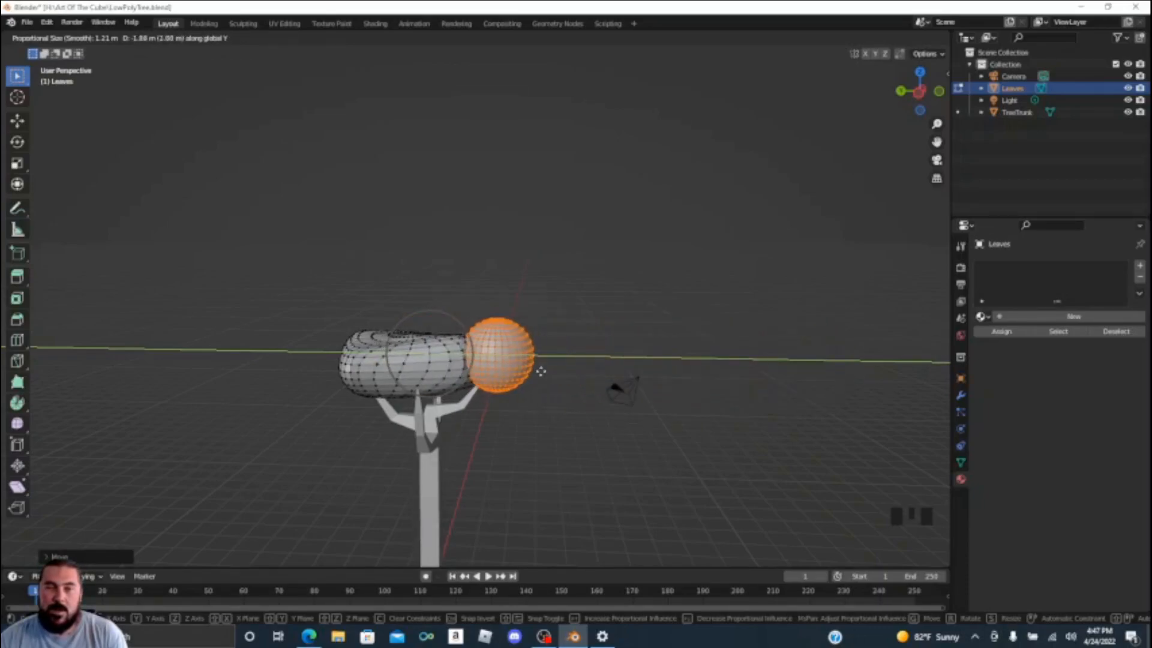
left_click(512, 369)
Turn off proportional editing so the new sphere can move without deforming the existing foliage
left_click(513, 38)
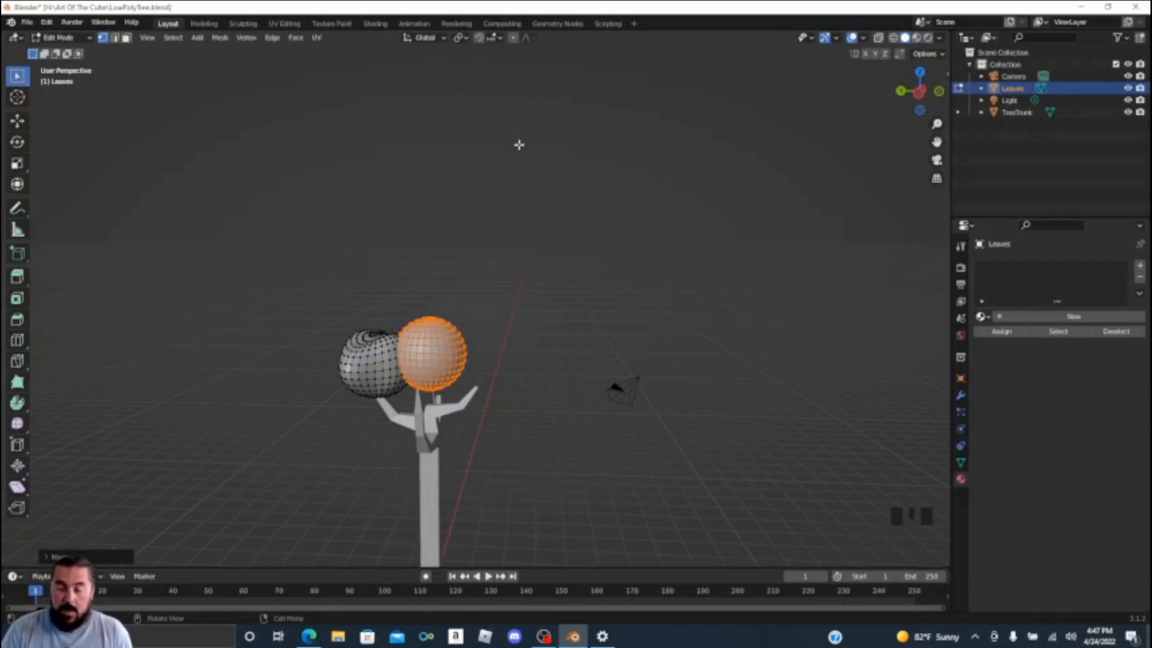
key("o")
key("o")
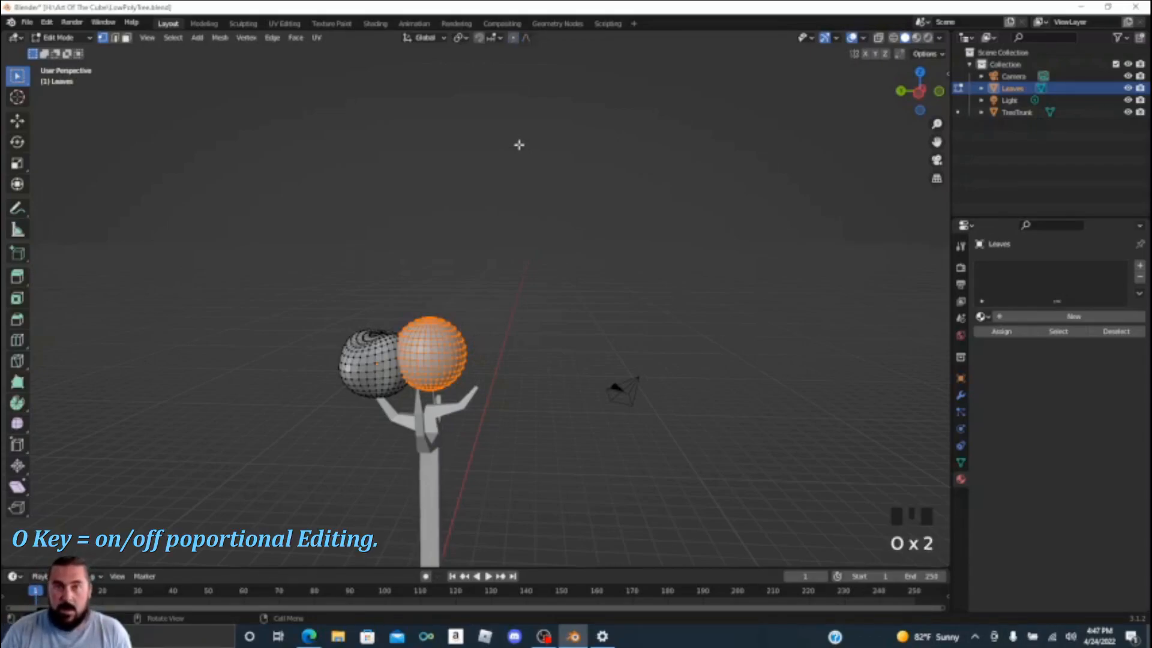
key("o")
key("o")
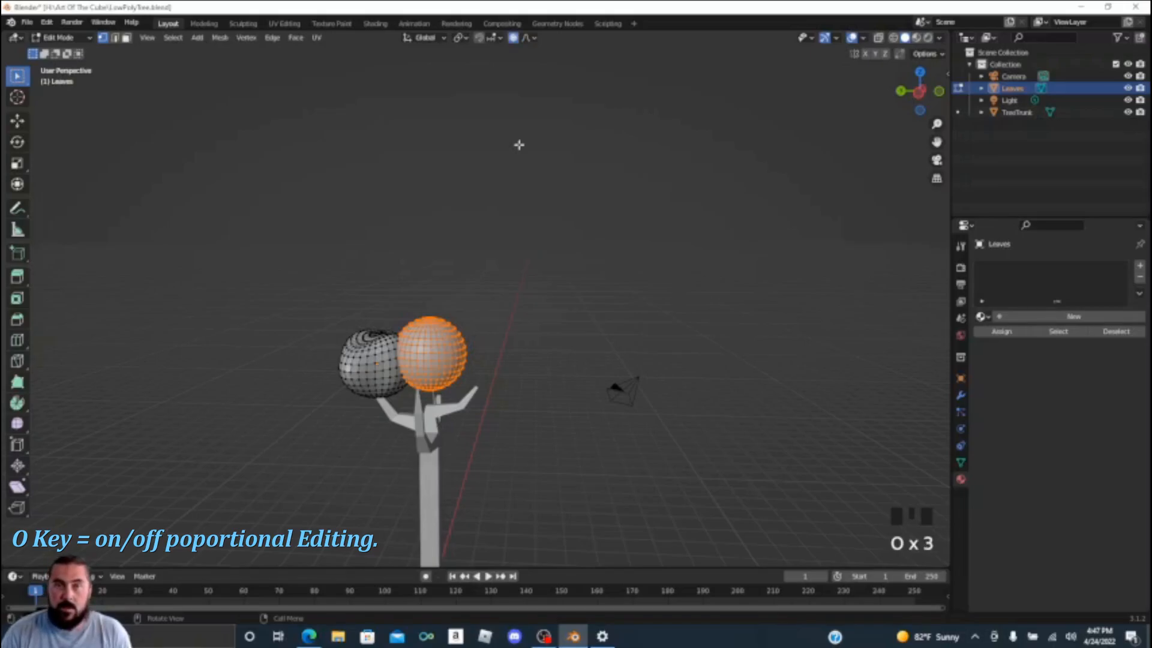
key("o")
key("o")
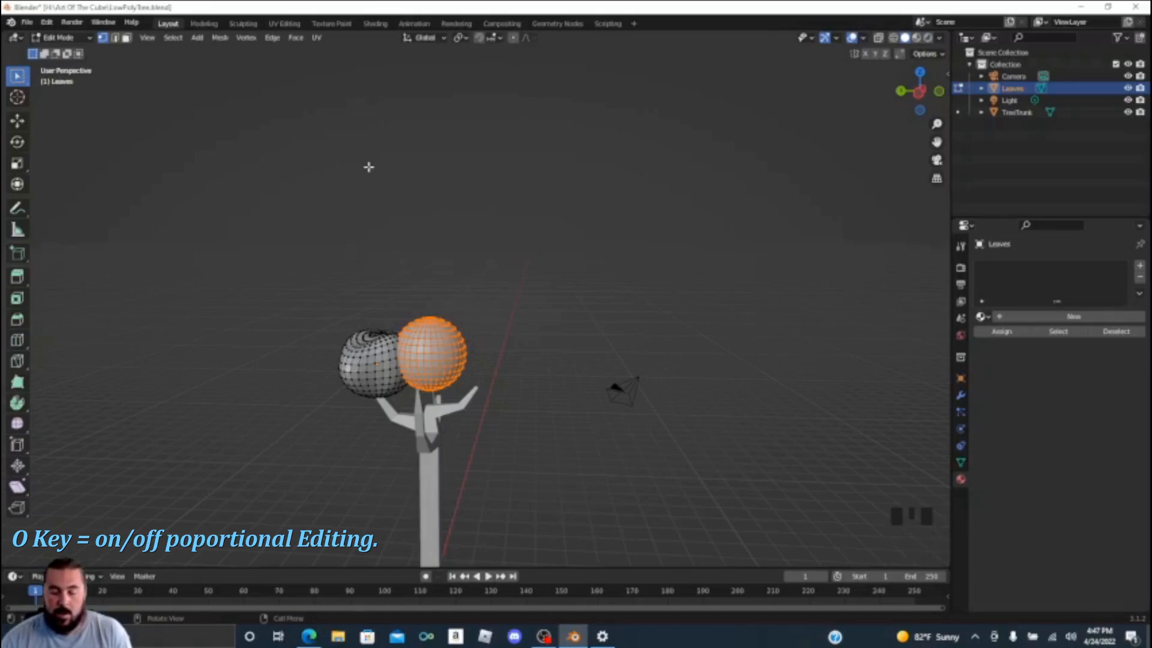
key("g")
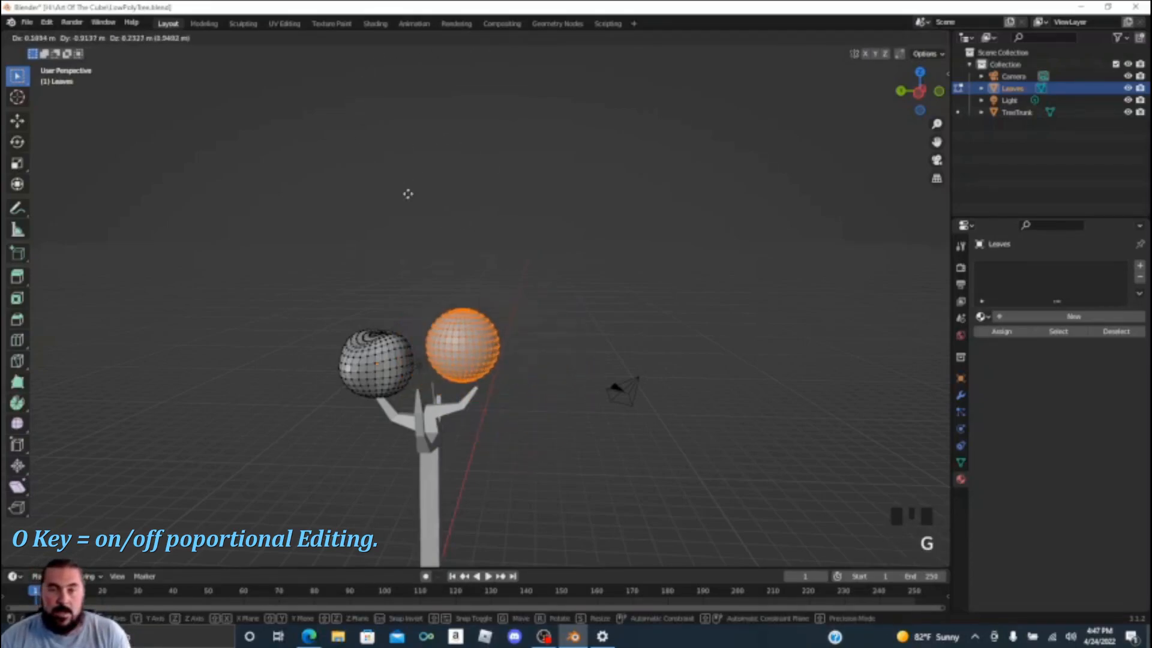
right_click(427, 140)
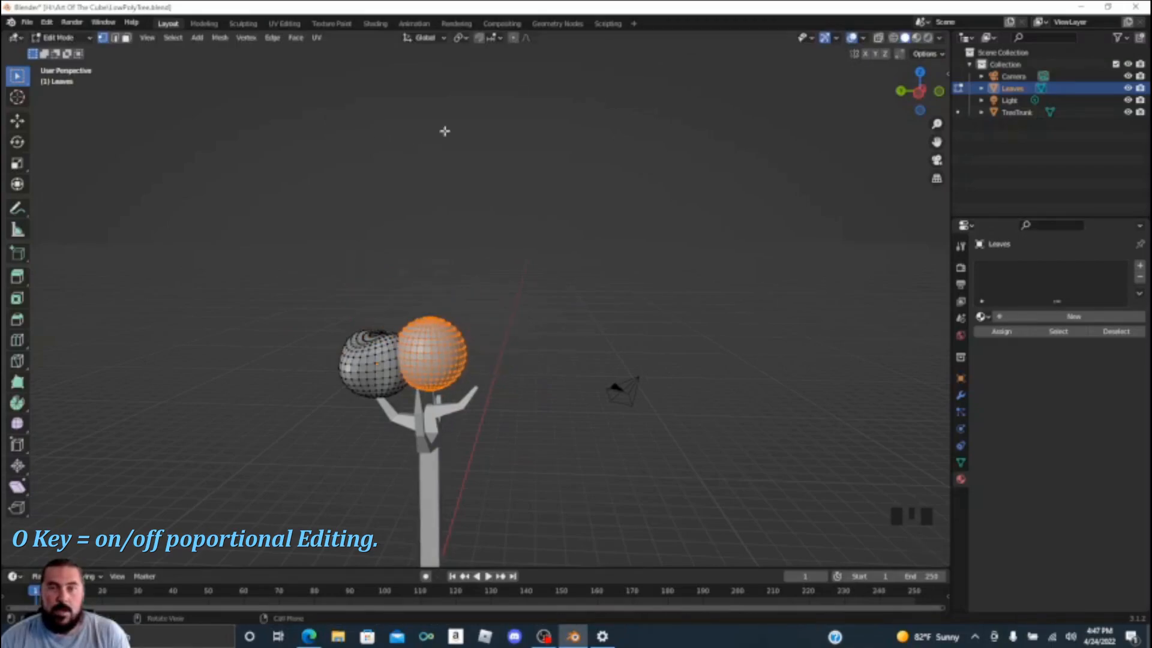
left_click(535, 43)
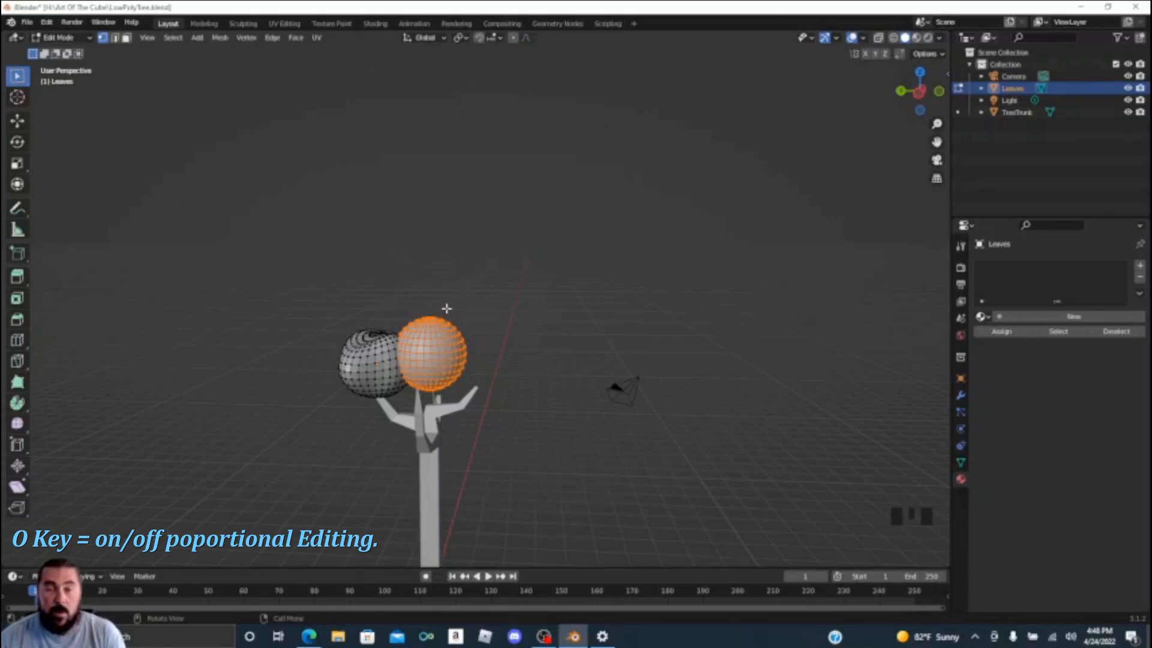
scroll(447, 308, "down", 3)
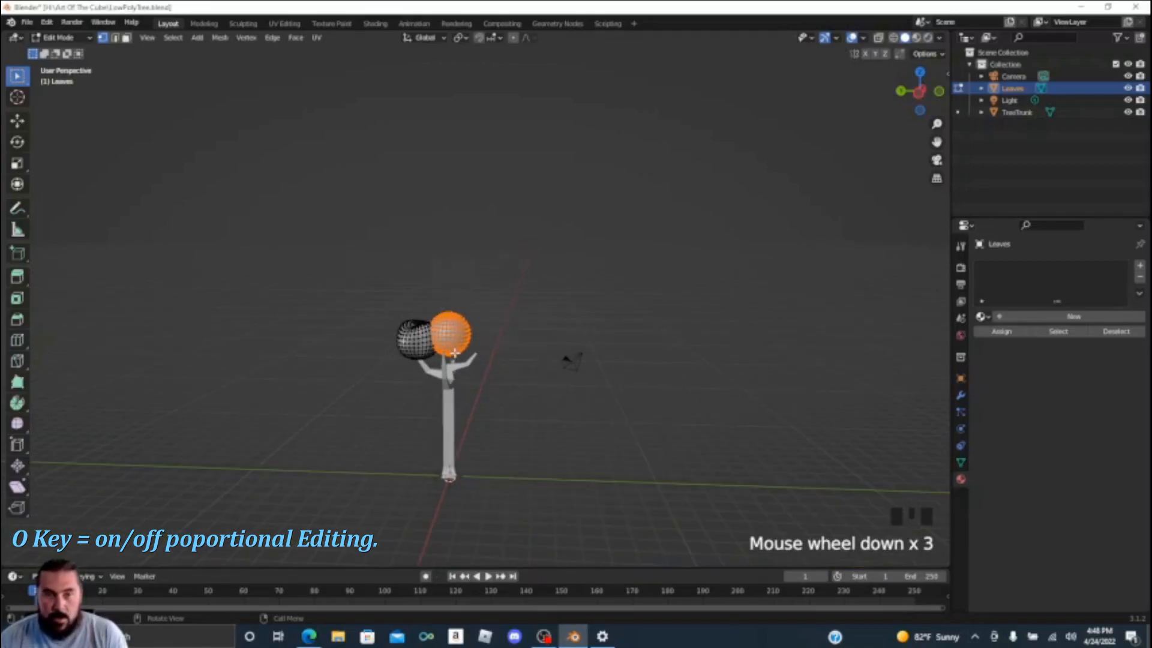
scroll(450, 312, "down", 1)
middle_click_drag(456, 318, 474, 333)
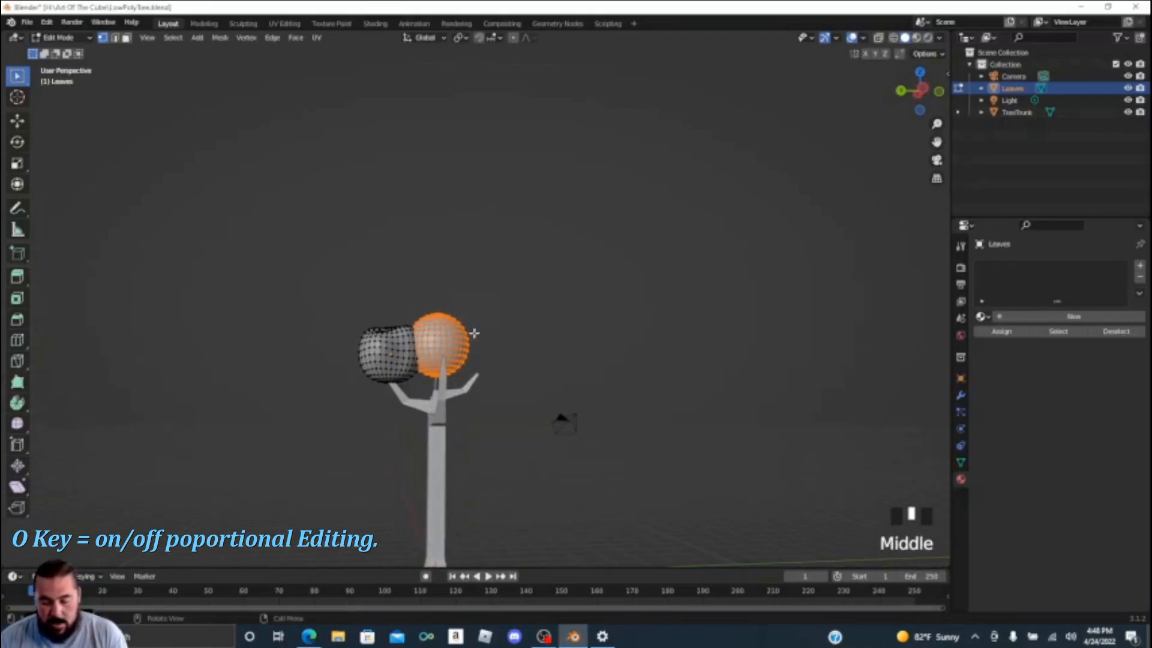
Move the new sphere about 1.28 m along the negative Y axis, over the branch opposite the first foliage clump
key("g")
key("y")
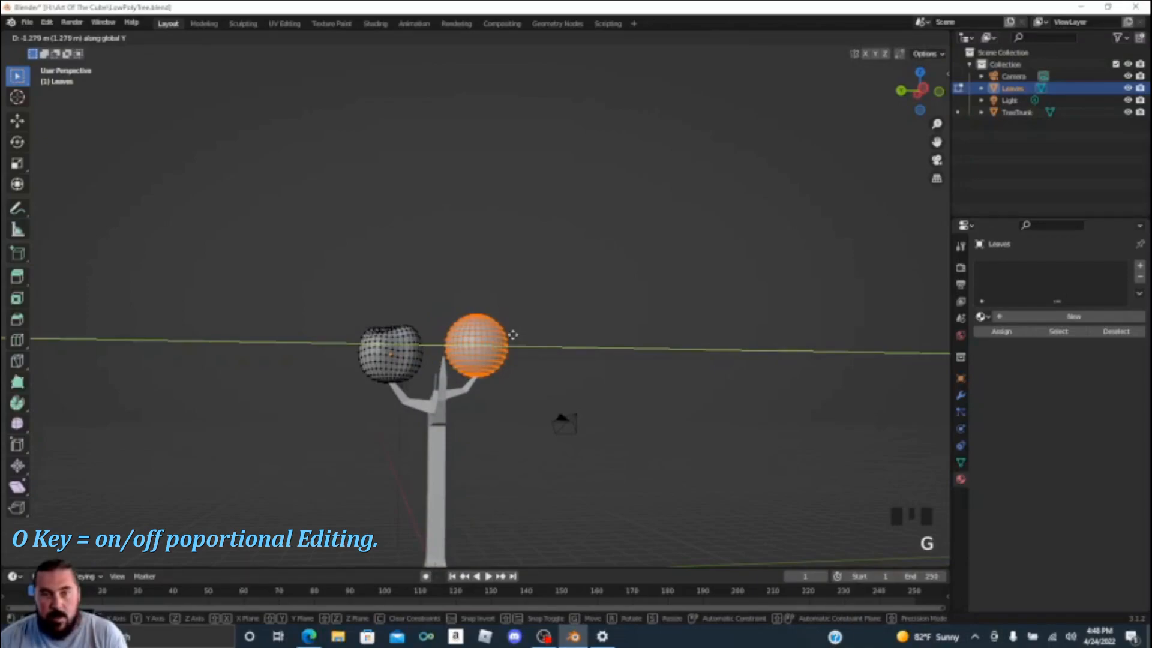
left_click(512, 334)
Examine the new sphere's placement relative to the branches and the first clump from the side and from above
middle_click_drag(512, 332, 440, 338)
scroll(440, 338, "down", 1)
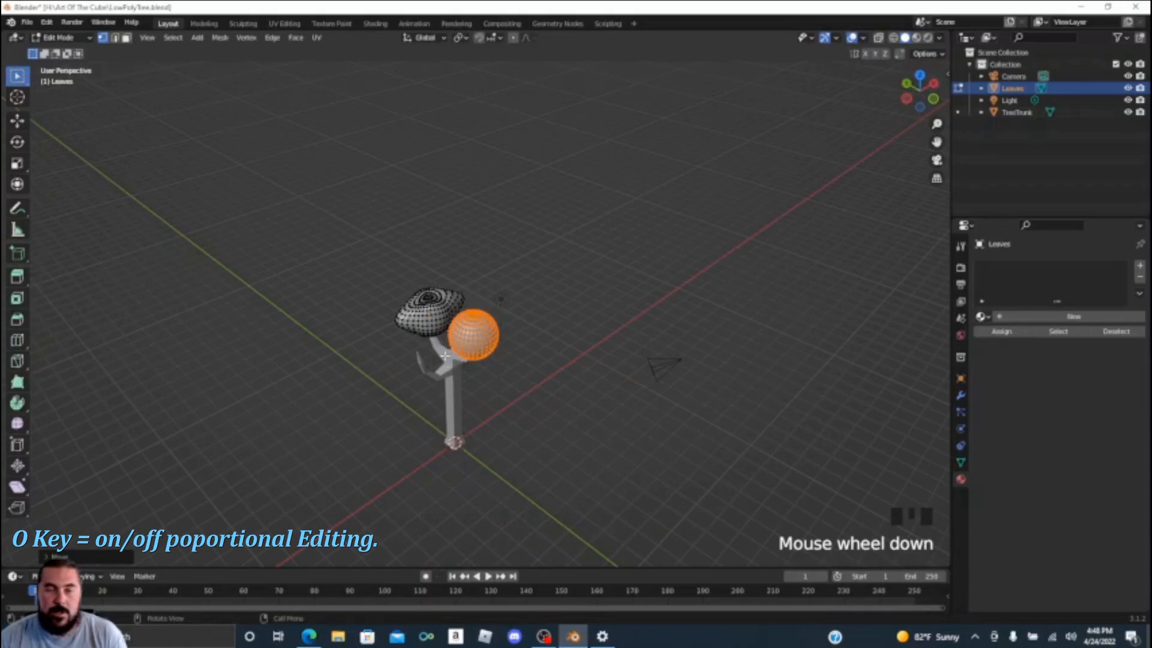
middle_click_drag(423, 356, 427, 267)
scroll(426, 267, "up", 4)
middle_click_drag(453, 328, 668, 353)
scroll(603, 356, "down", 2)
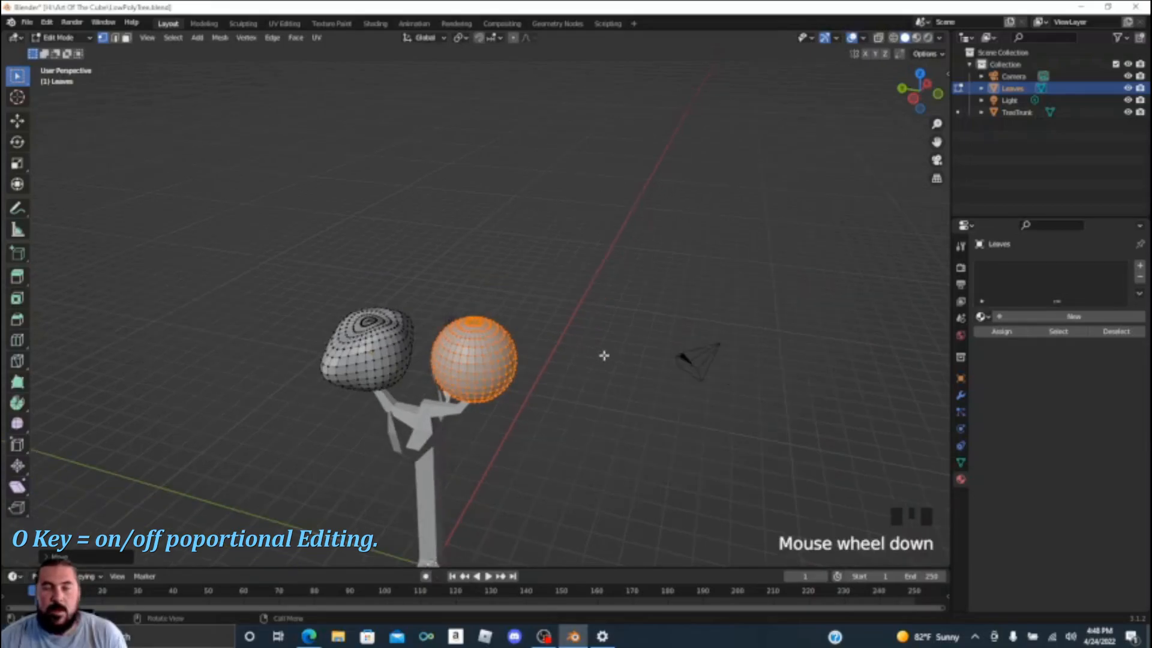
middle_click_drag(571, 335, 534, 308)
scroll(534, 307, "down", 1)
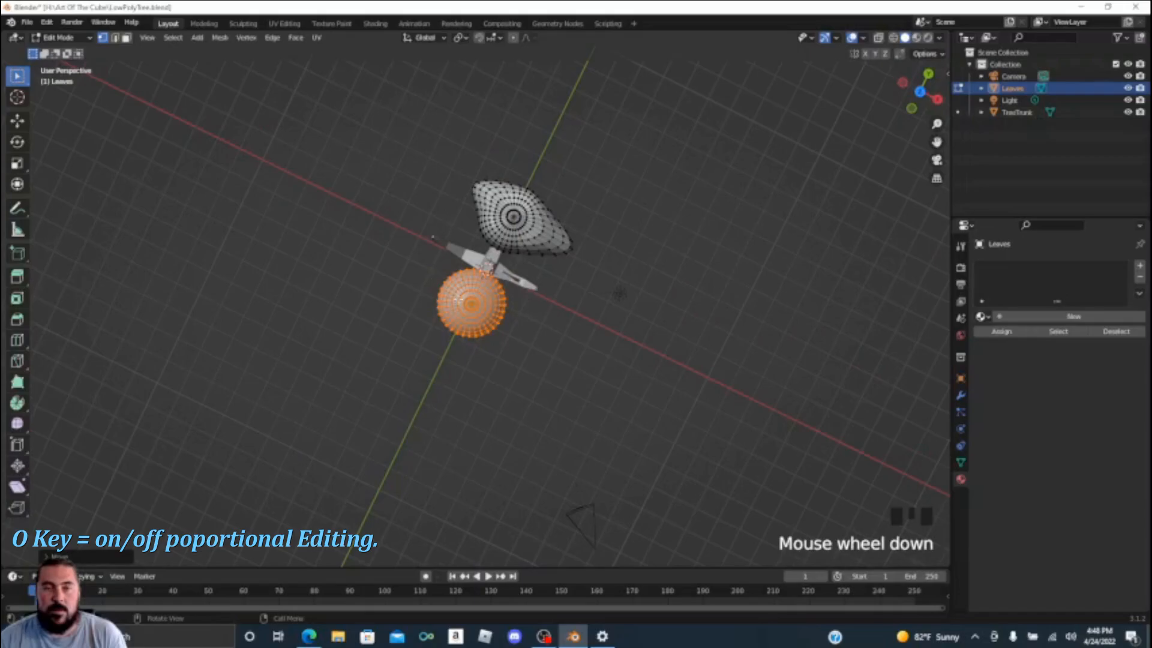
middle_click_drag(466, 329, 496, 211)
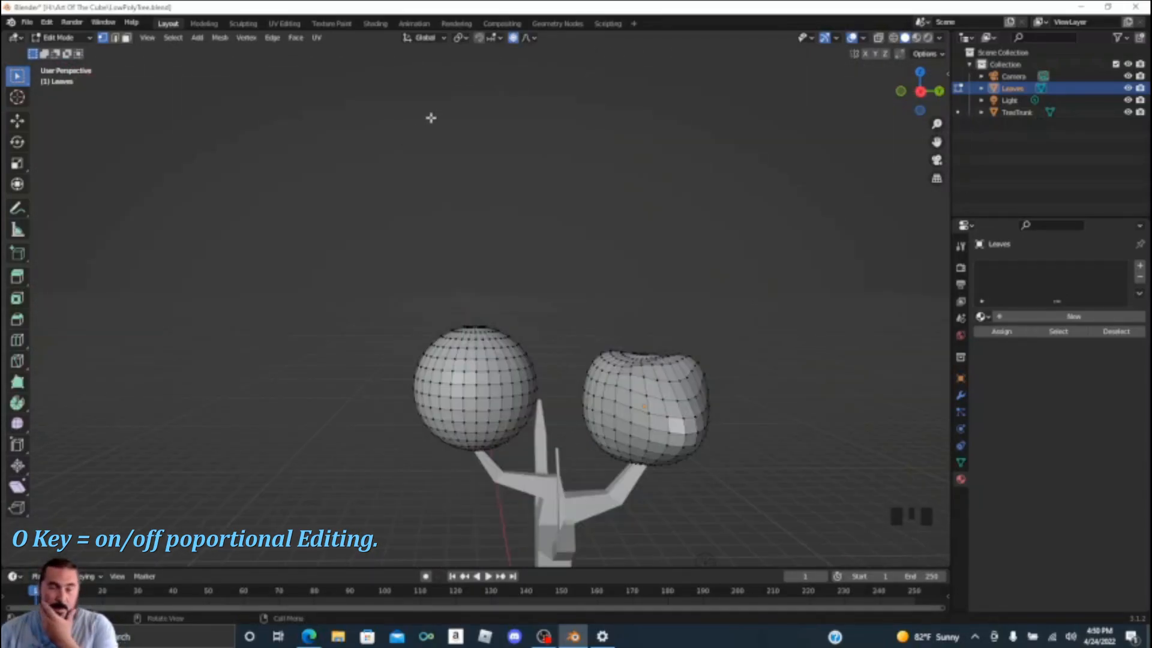
Pull a side vertex of the new sphere outward along Y, away from the first clump, using proportional editing with a 1 m radius
middle_click_drag(453, 176, 739, 162)
middle_click_drag(612, 347, 529, 378)
scroll(529, 378, "down", 2)
left_click(510, 379)
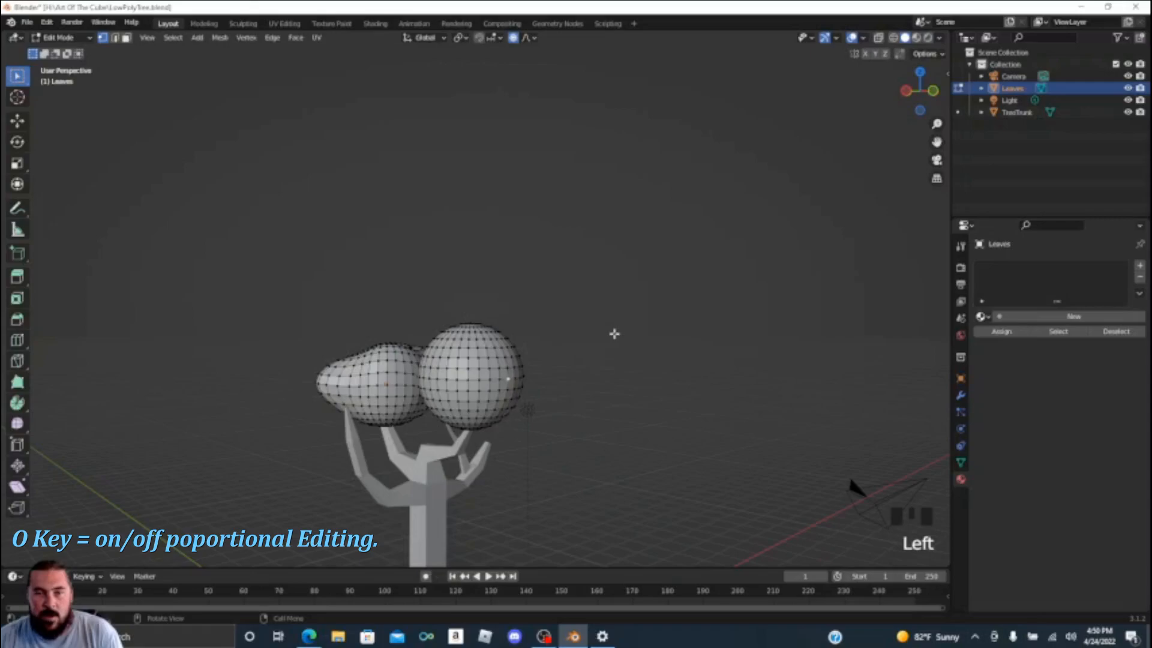
key("g")
key("y")
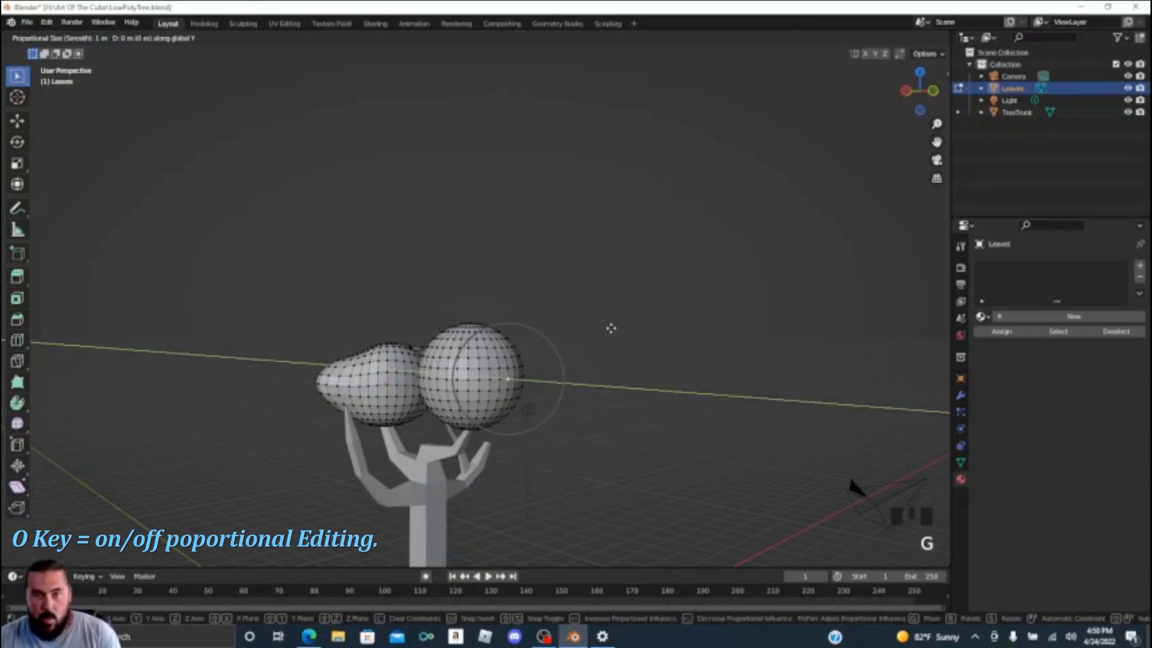
left_click(640, 329)
Raise a vertex on the upper outer side of the new clump about 0.17 m along Z with proportional editing
middle_click_drag(658, 306, 499, 334)
left_click(480, 358)
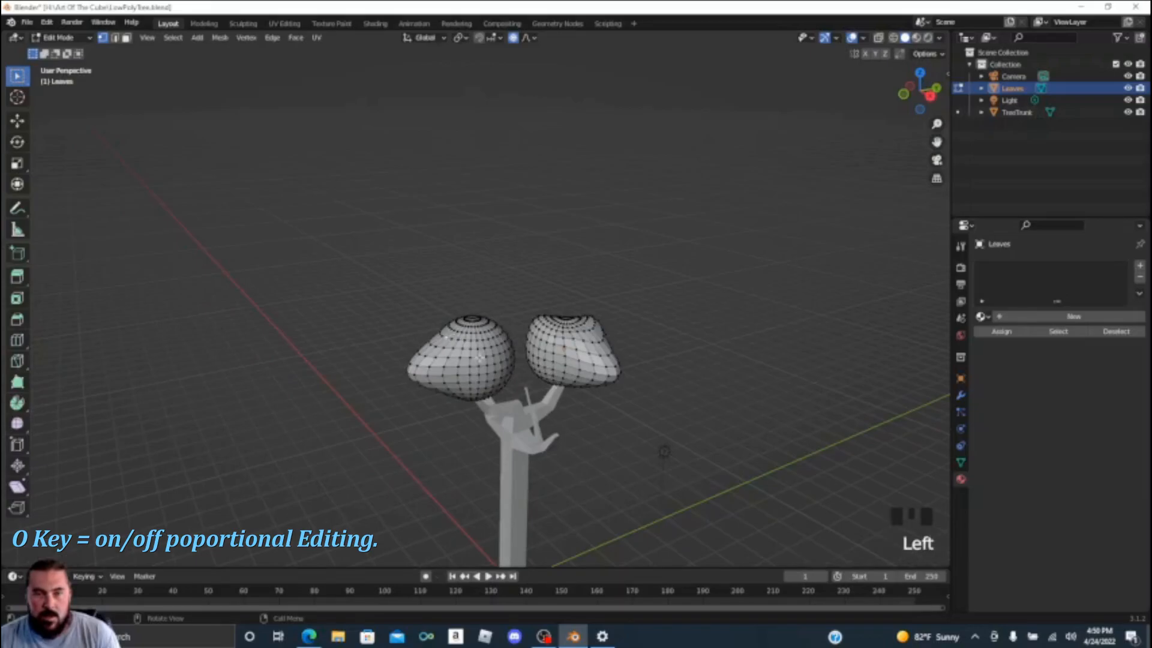
key("g")
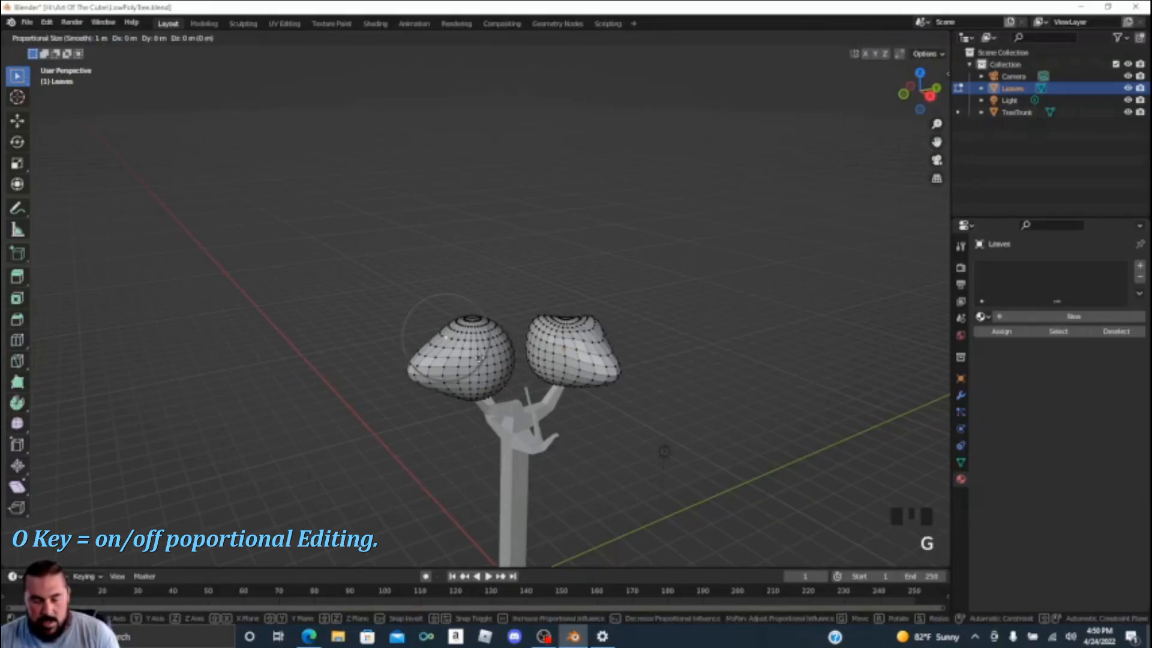
key("z")
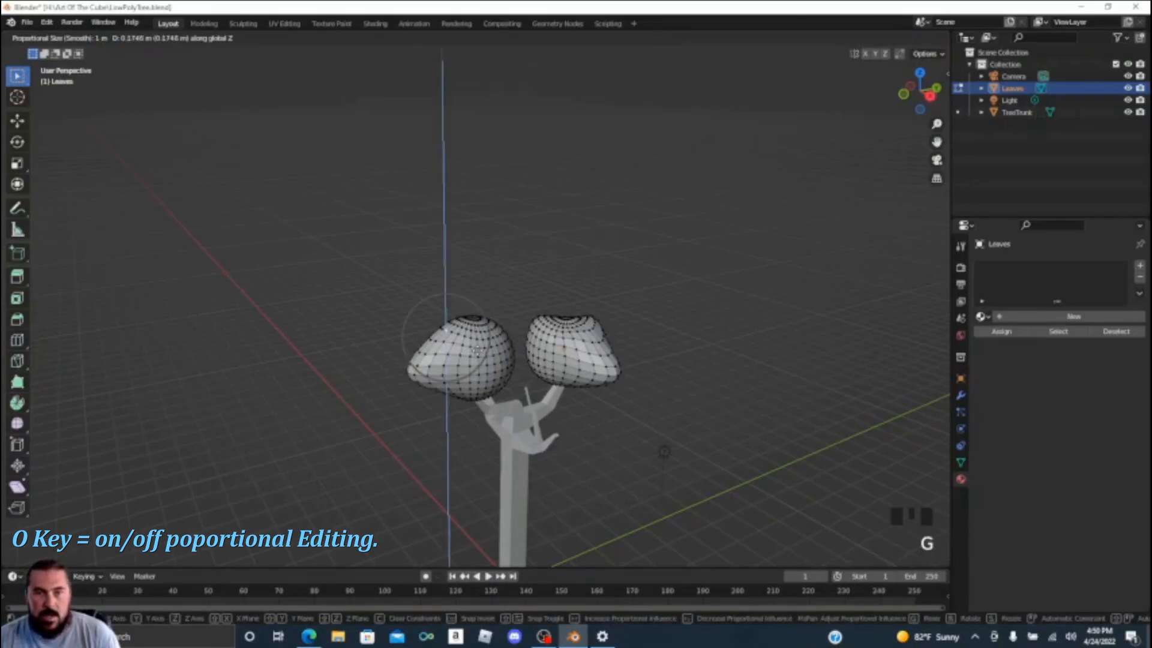
left_click(496, 362)
Pull a vertex on the new clump's inner side along Y toward the first clump with proportional editing
middle_click_drag(497, 362, 481, 378)
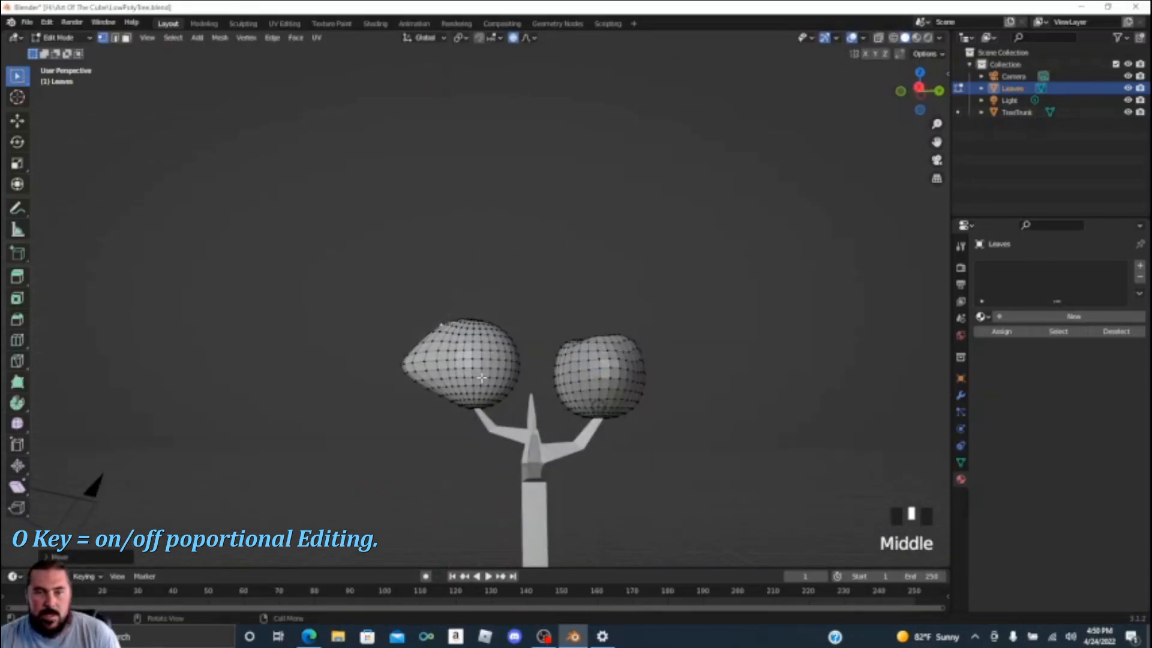
left_click(497, 376)
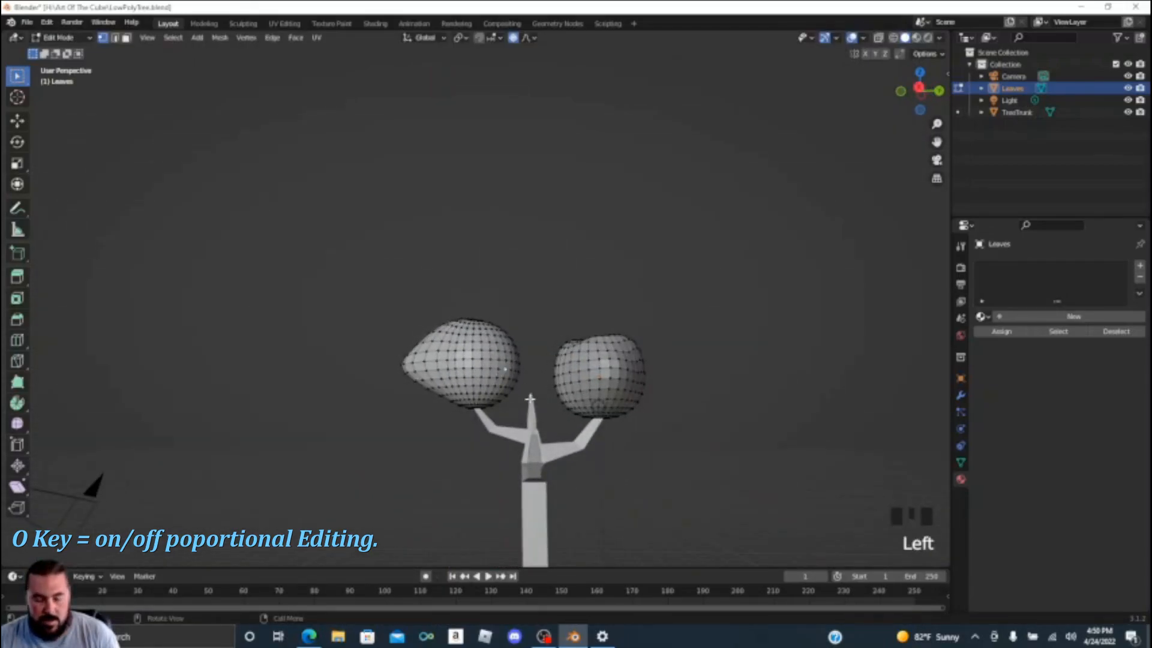
key("g")
key("y")
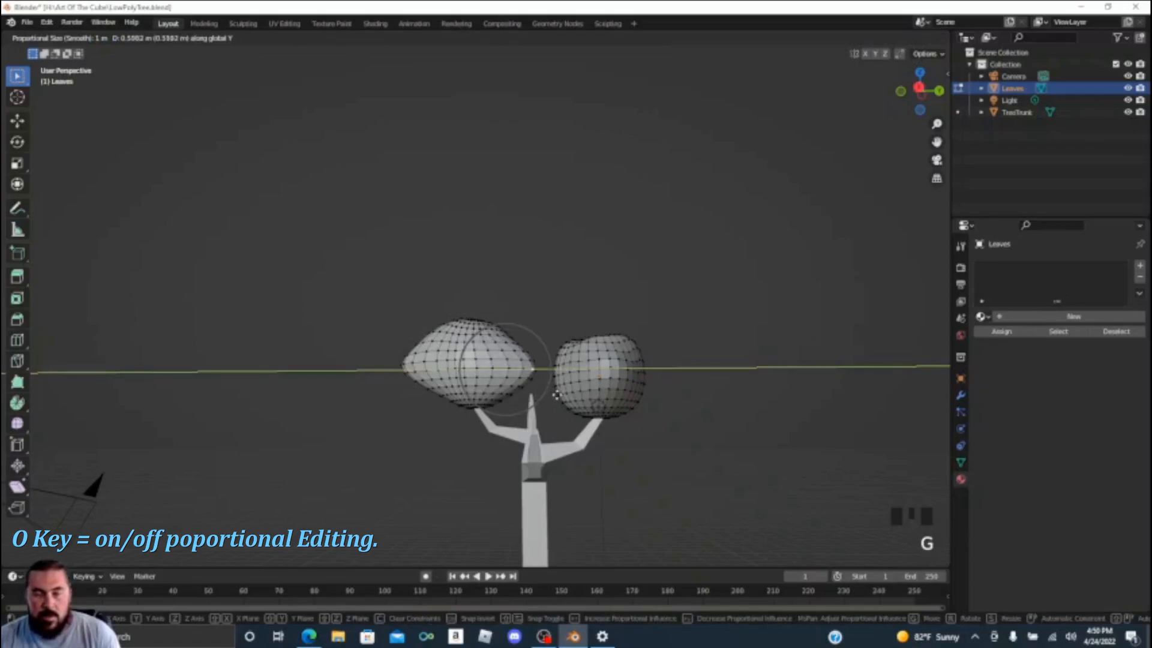
left_click(557, 394)
Pull a side vertex of the new clump about 0.47 m along negative X with a 1.611 m proportional radius
middle_click_drag(556, 394, 541, 376)
scroll(515, 367, "down", 1)
left_click(515, 367)
scroll(542, 375, "down", 1)
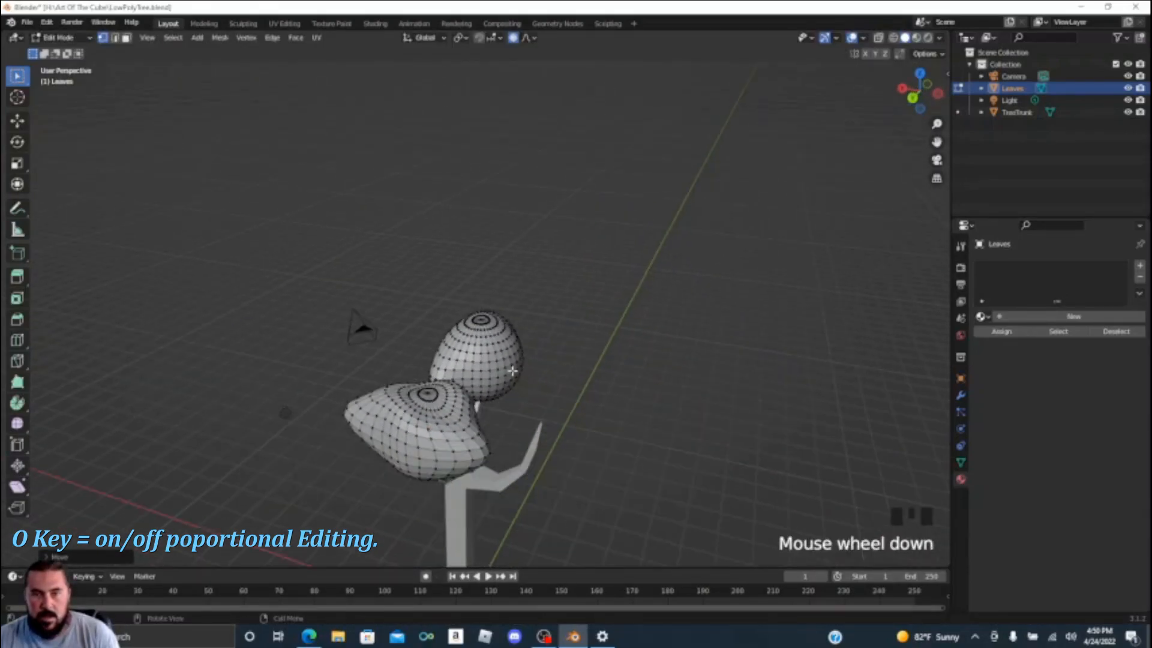
left_click(542, 375)
key("g")
key("y")
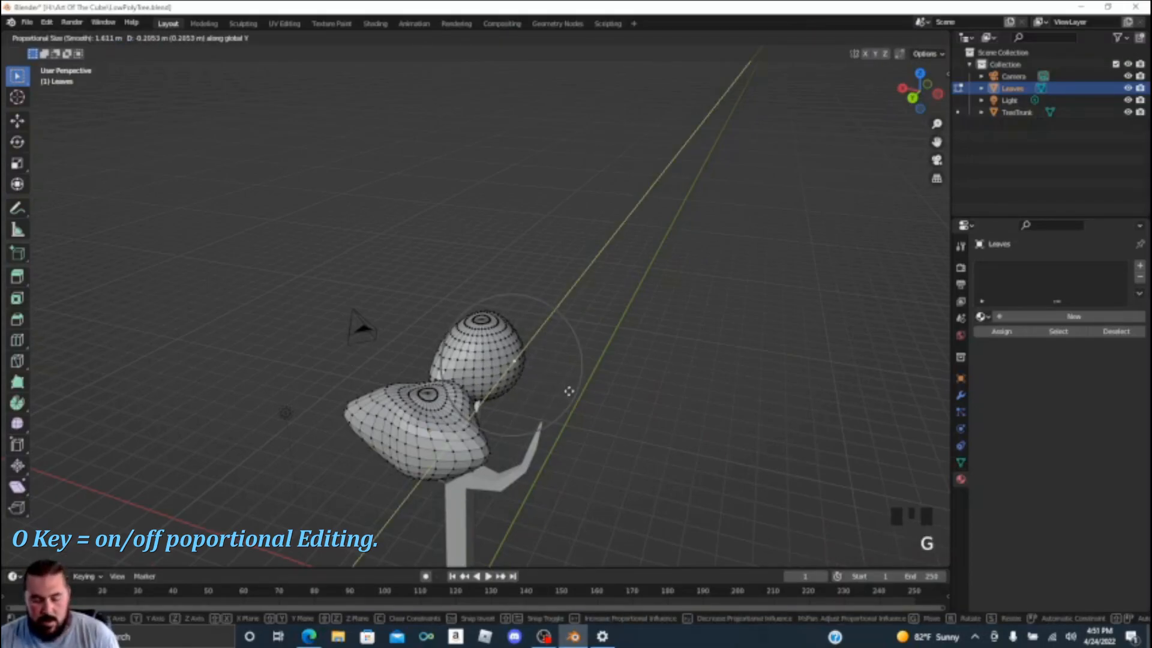
key("x")
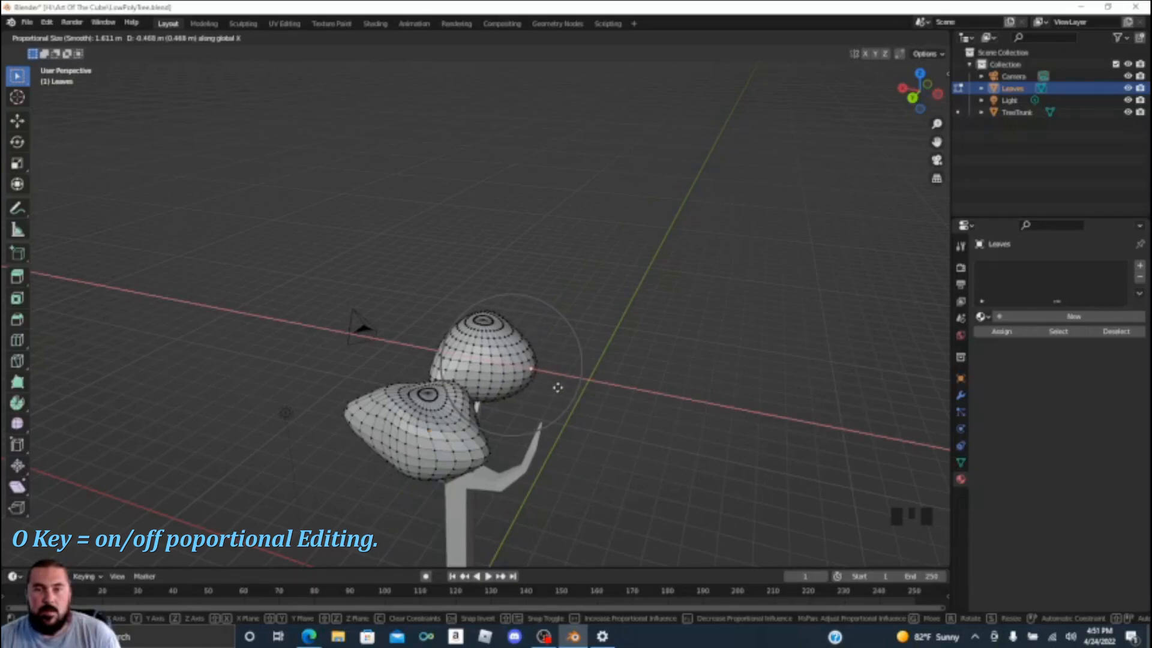
left_click(558, 387)
Pull a vertex on the new clump's rounded outer side outward in the horizontal plane, locking Z, to bulge that side
middle_click_drag(557, 388, 457, 358)
scroll(456, 358, "down", 1)
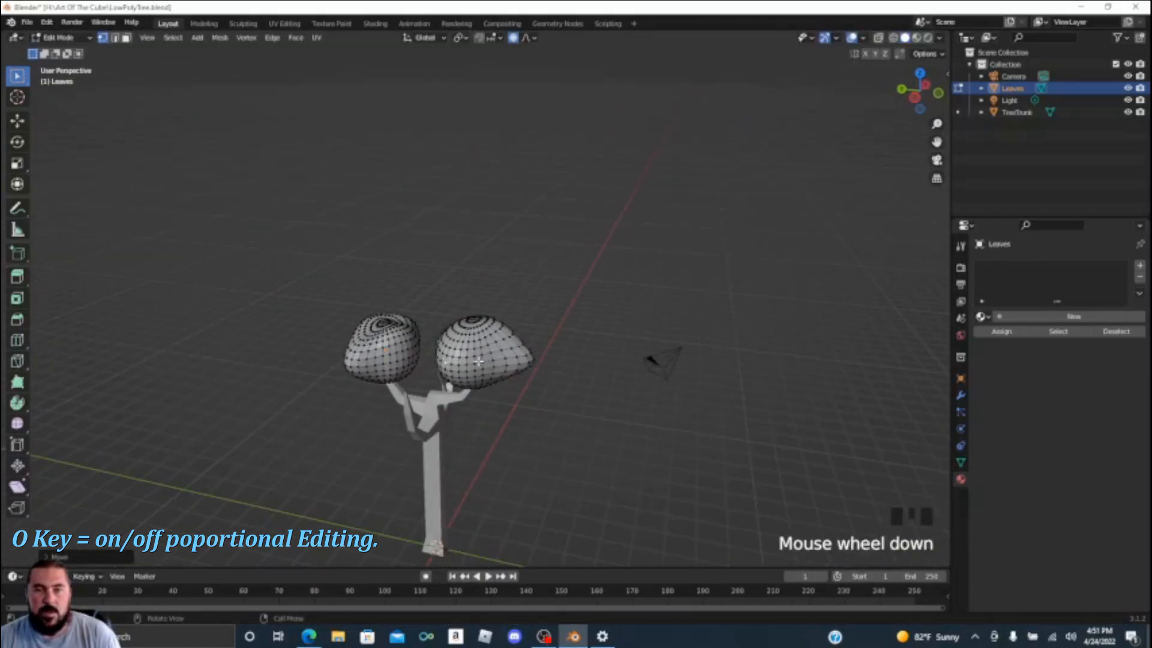
left_click(556, 336)
middle_click_drag(555, 336, 430, 364)
scroll(422, 359, "down", 1)
scroll(438, 369, "down", 1)
left_click(448, 333)
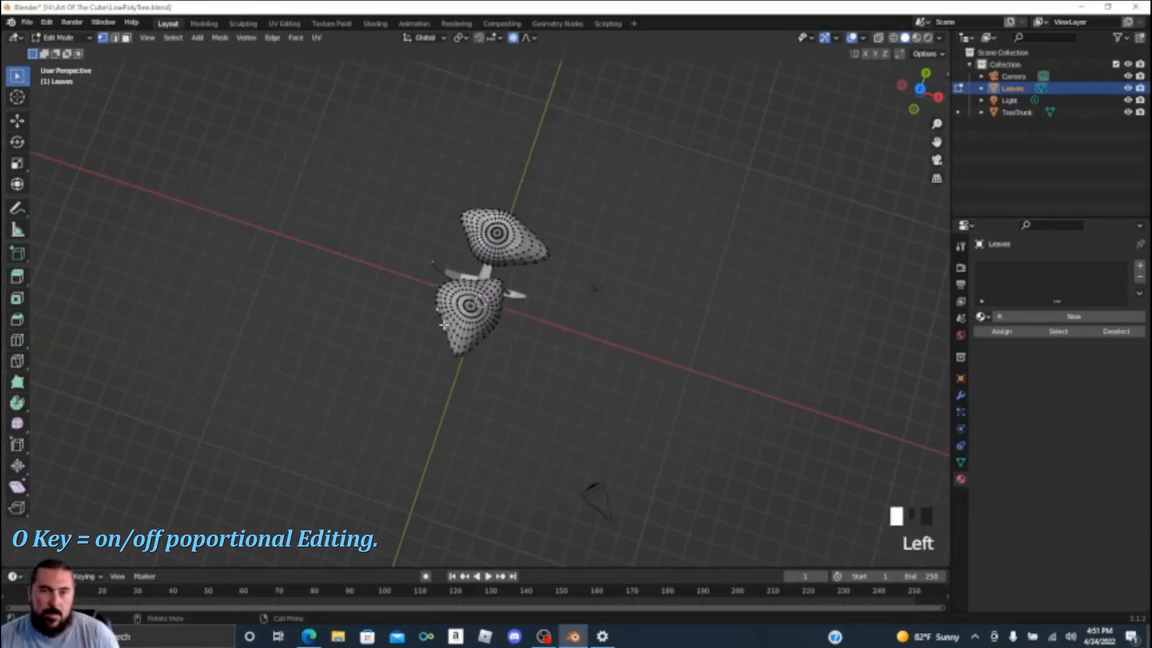
key("g")
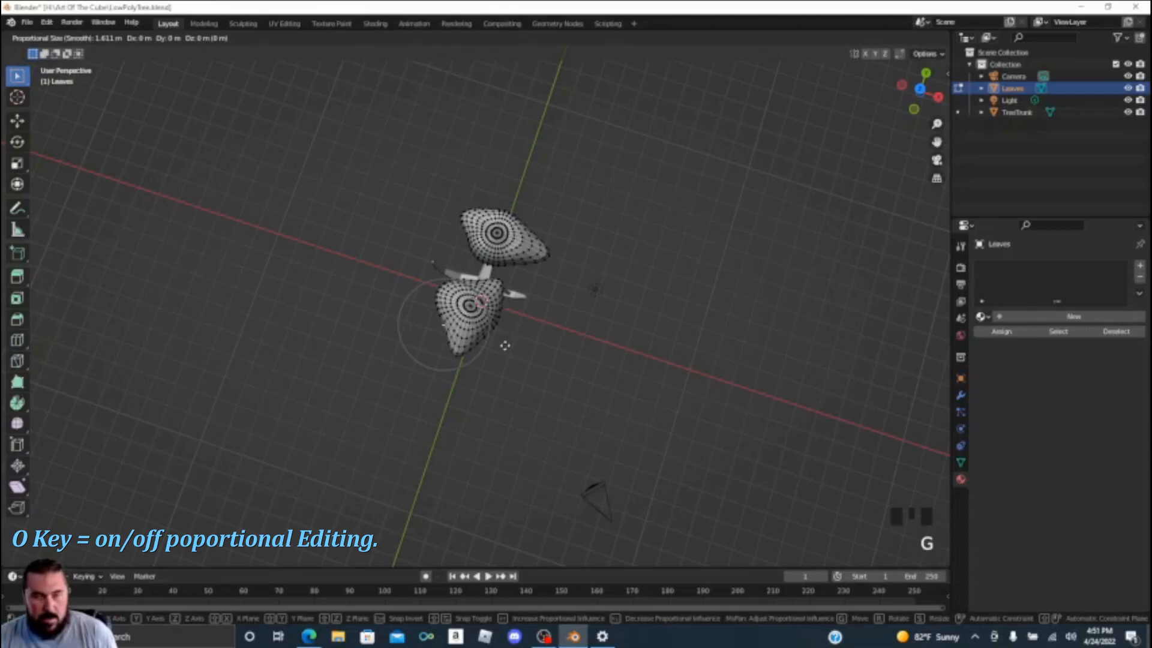
key("shift+z")
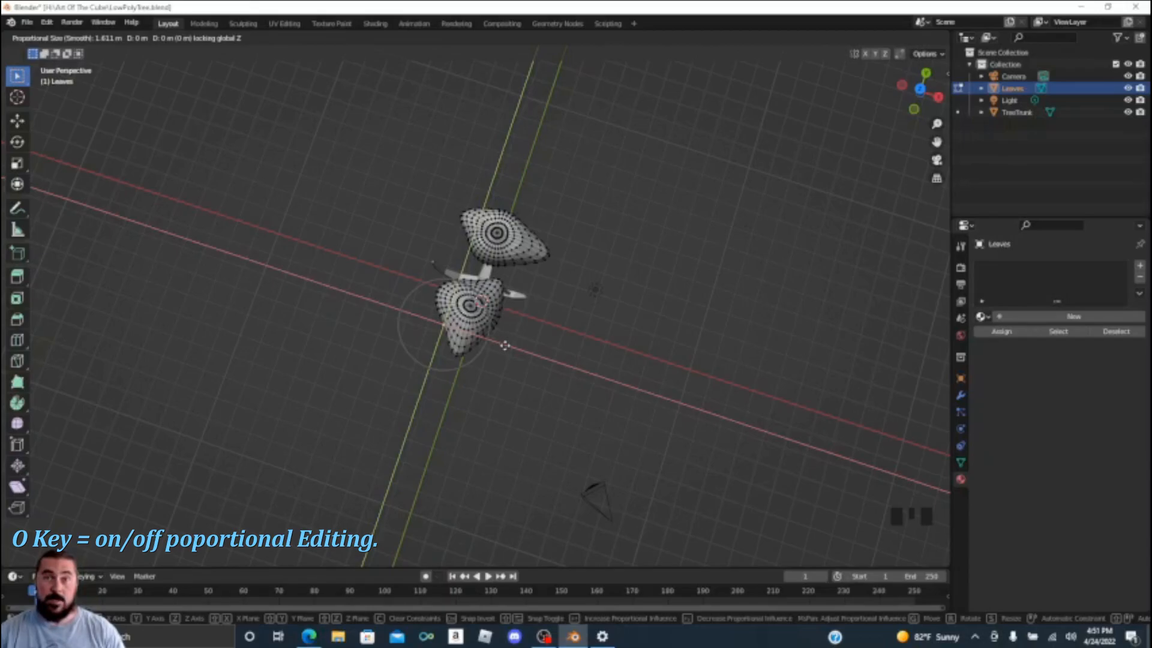
left_click(491, 354)
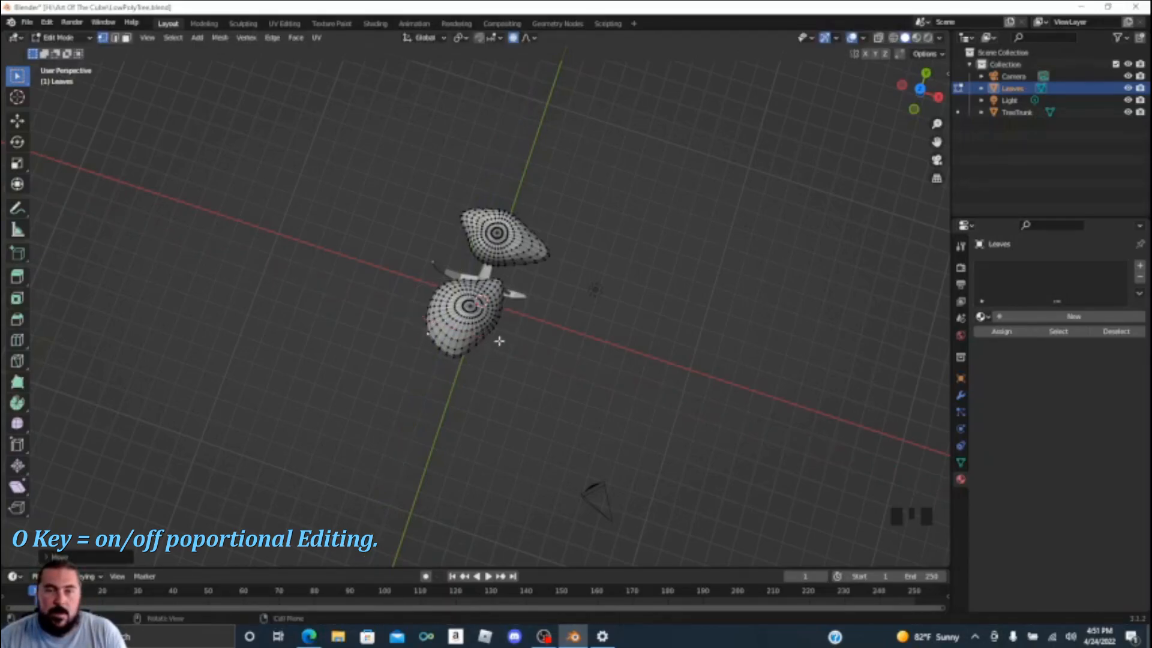
Pull a vertex on the new clump's opposite side outward about 0.48 m horizontally, with Z locked
left_click(529, 363)
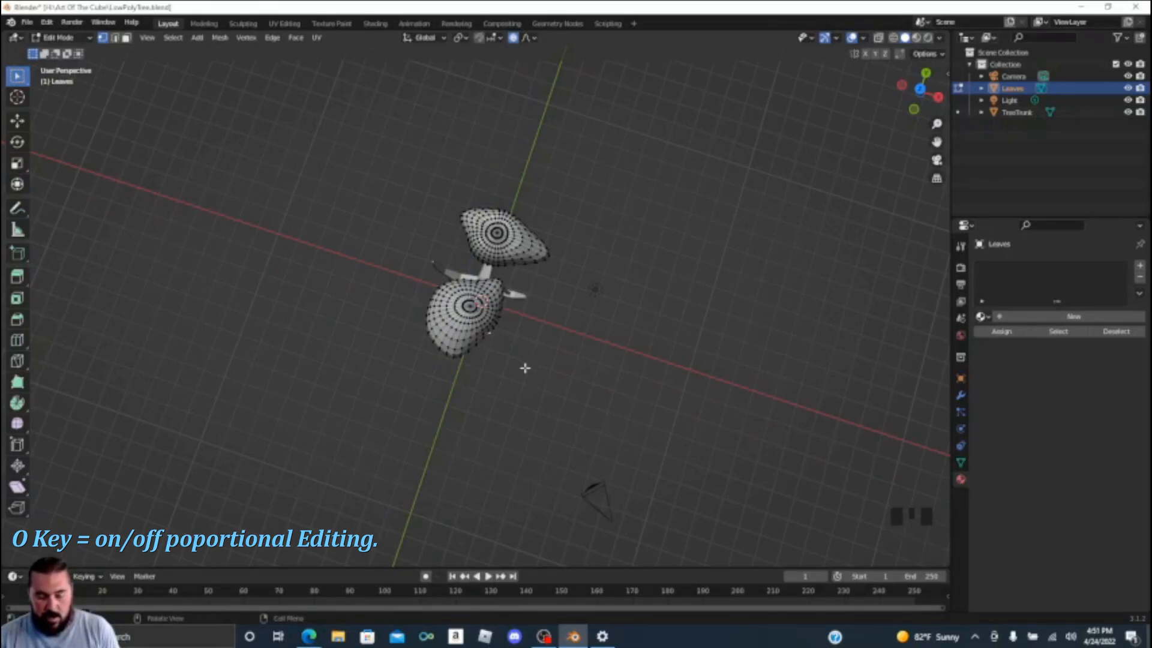
key("g")
key("shift+z")
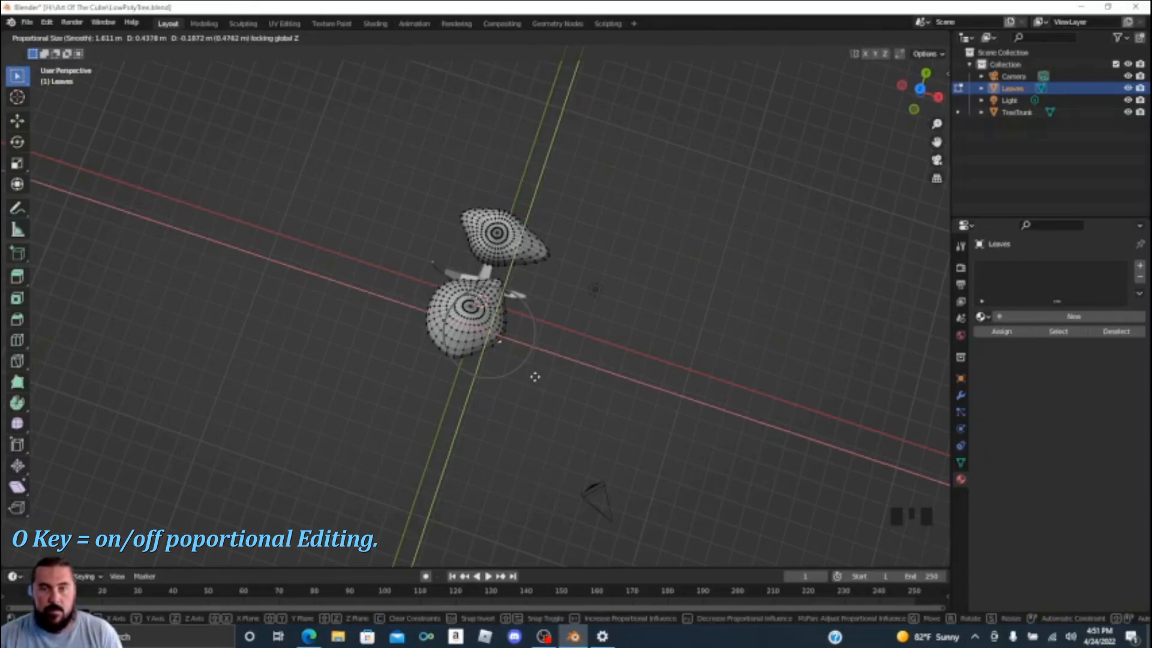
left_click(534, 377)
Duplicate the entire first foliage clump and place the copy about 2.05 m away, above a neighbouring bare branch
middle_click_drag(540, 352, 490, 320)
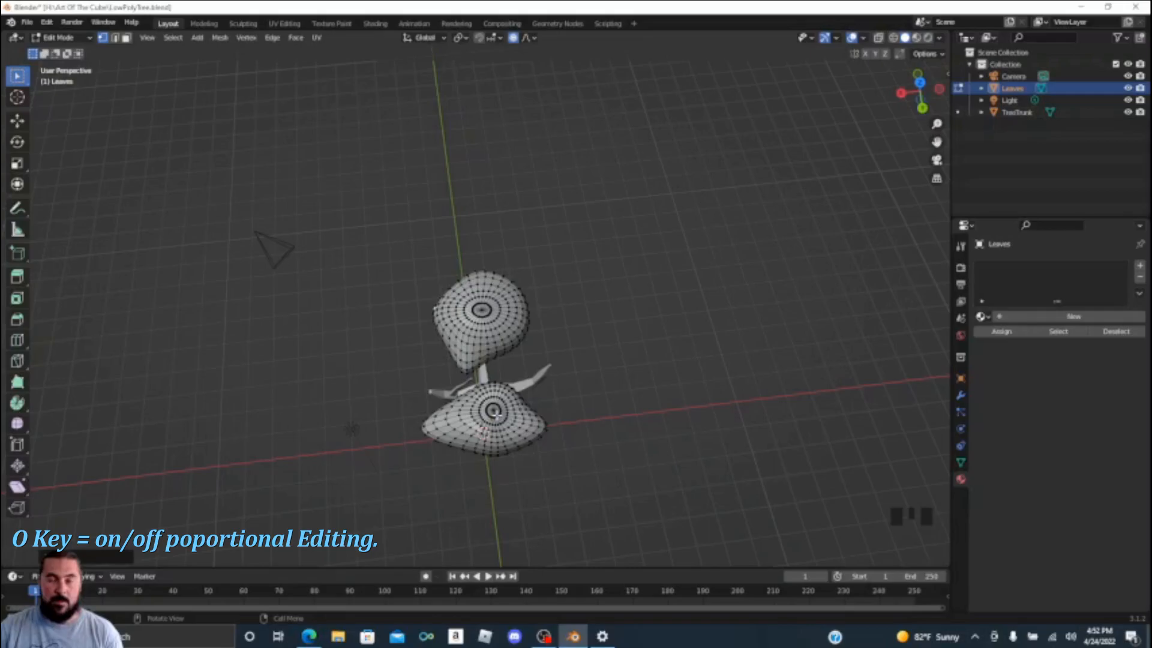
key("l")
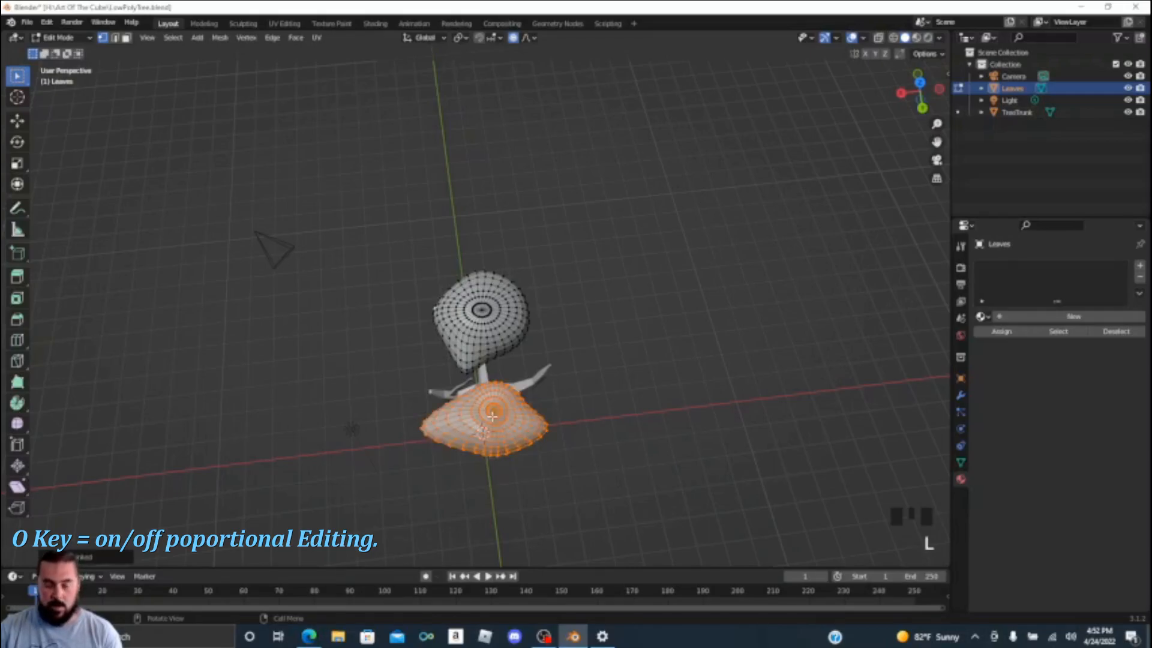
key("shift+d")
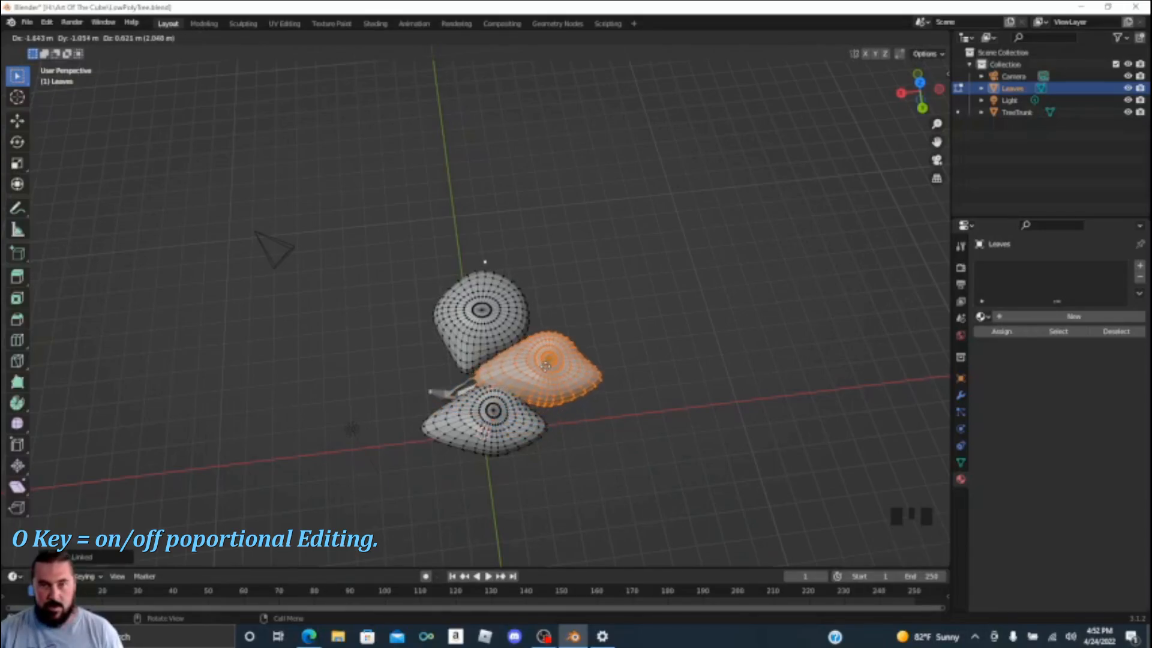
left_click(545, 366)
Delete the stray vertex beside the outer edge of the second foliage clump
middle_click_drag(660, 360, 503, 285)
scroll(503, 285, "up", 7)
middle_click_drag(537, 321, 552, 336)
middle_click_drag(645, 378, 504, 389)
scroll(485, 437, "down", 2)
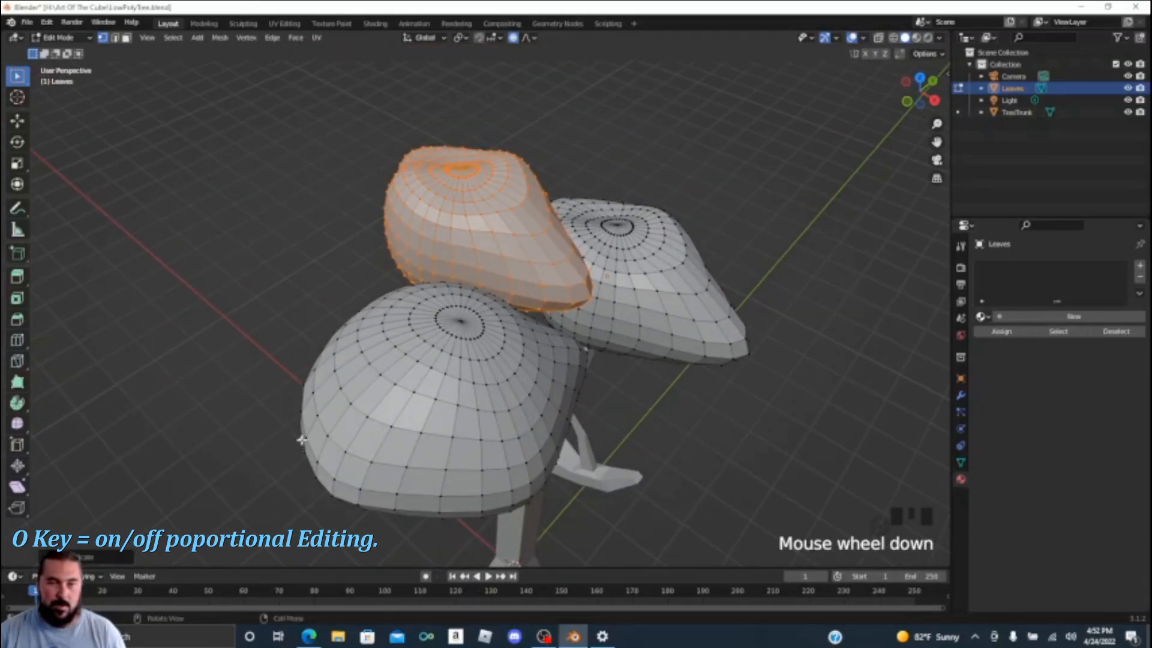
left_click(301, 440)
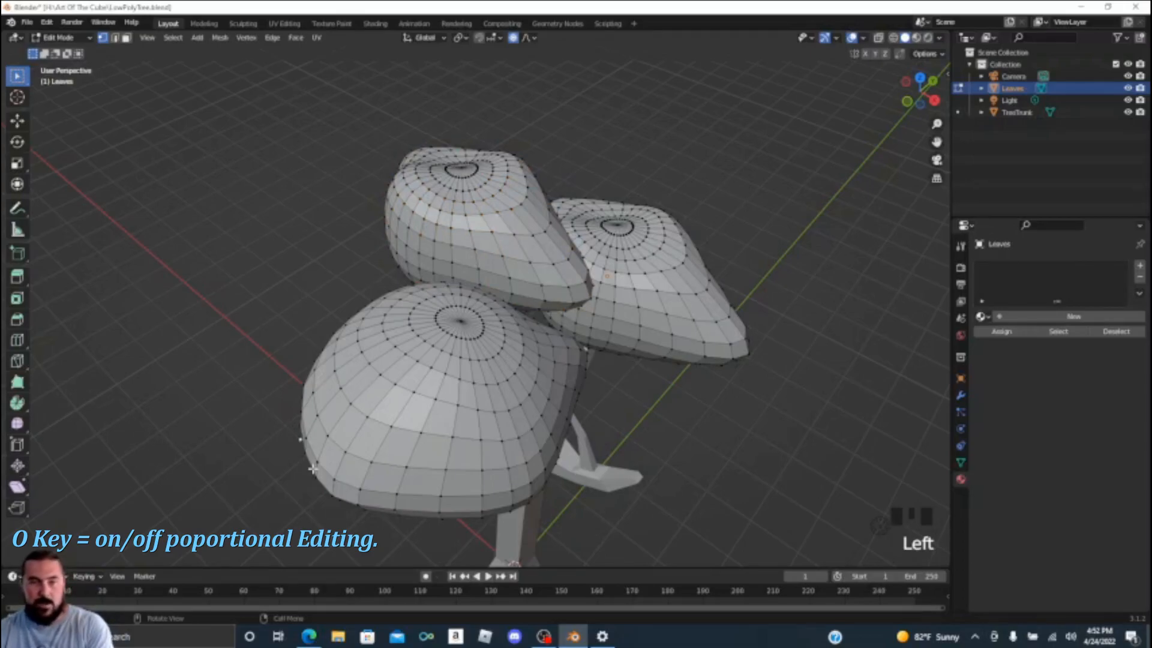
key("Delete")
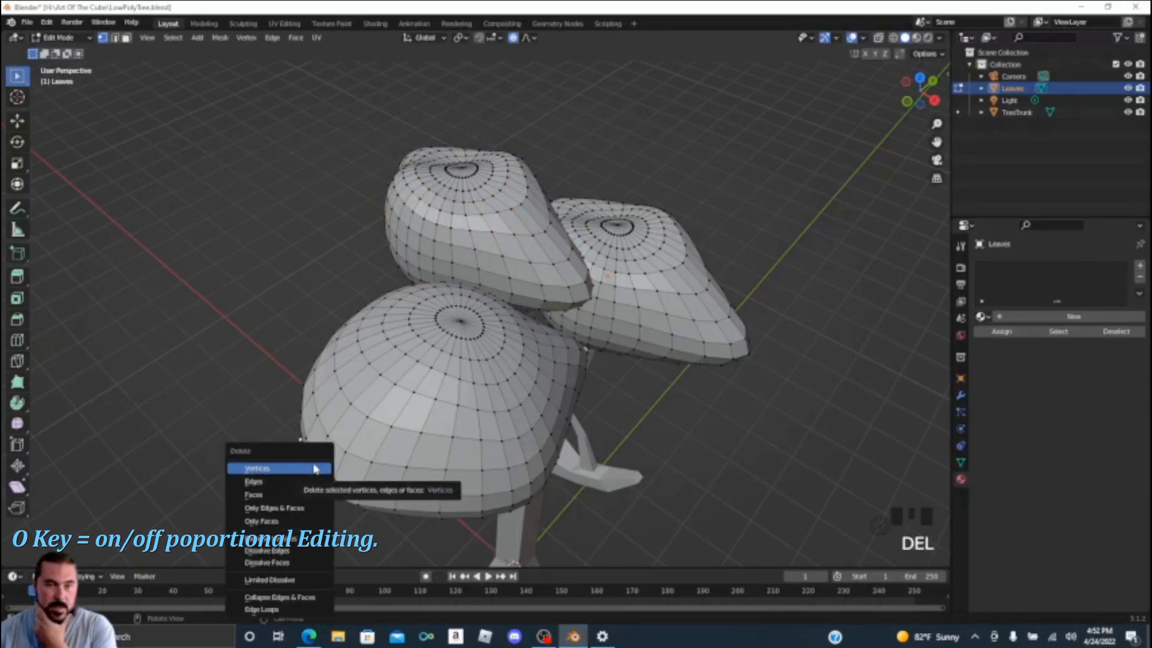
Select the whole duplicated clump and turn off proportional editing so it can move without deforming the other clumps
middle_click_drag(600, 227, 587, 256)
scroll(587, 256, "down", 3)
middle_click_drag(674, 301, 514, 236)
scroll(422, 252, "up", 1)
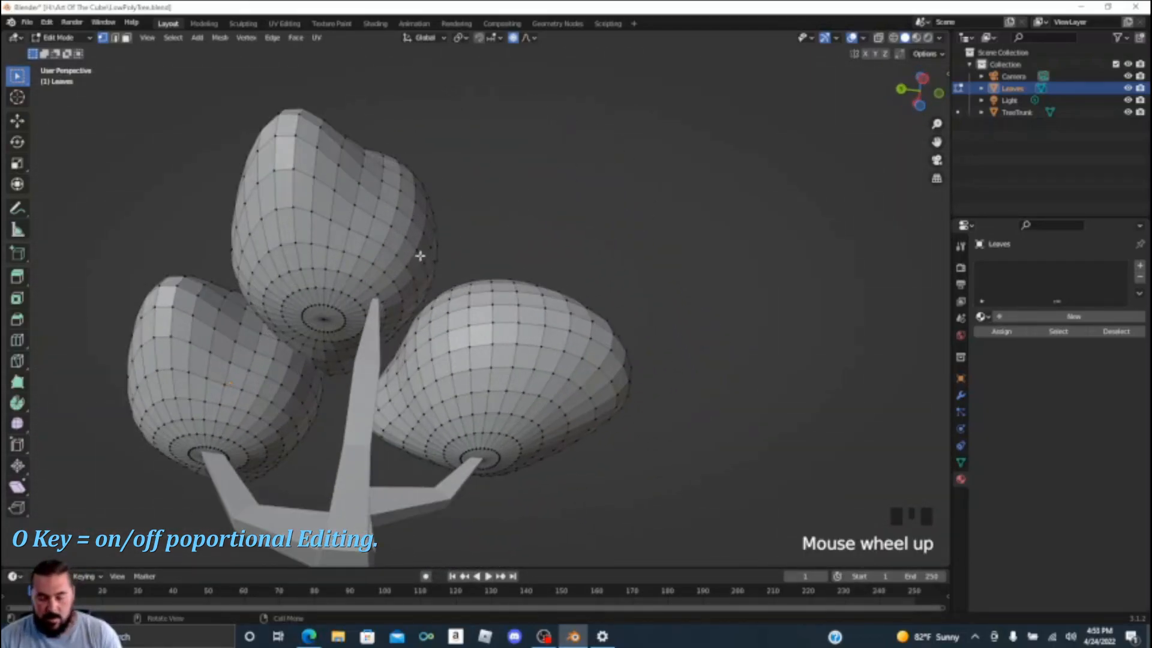
middle_click_drag(400, 251, 636, 326)
key("l")
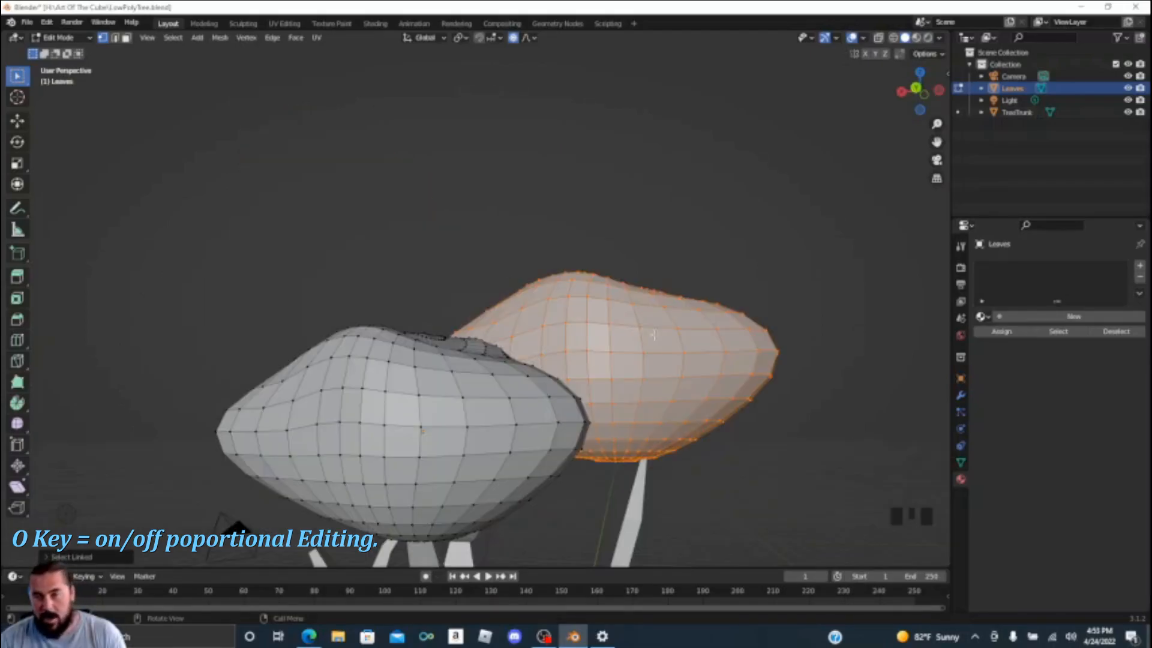
middle_click_drag(747, 401, 702, 403)
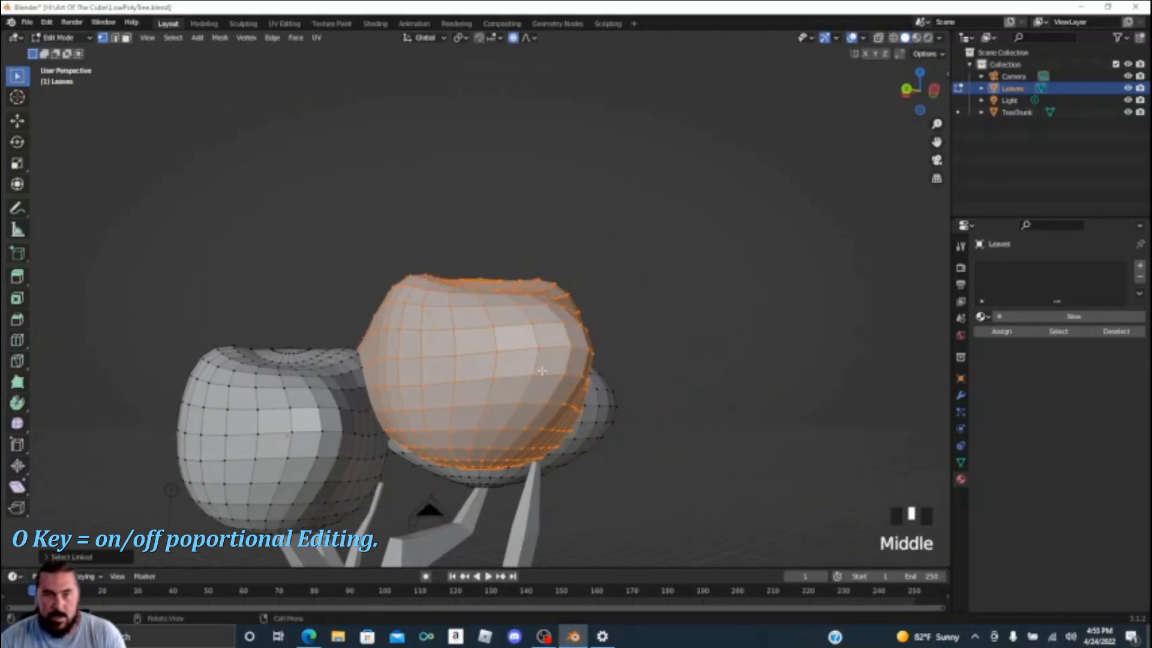
scroll(583, 418, "down", 2)
middle_click_drag(594, 426, 664, 405)
key("g")
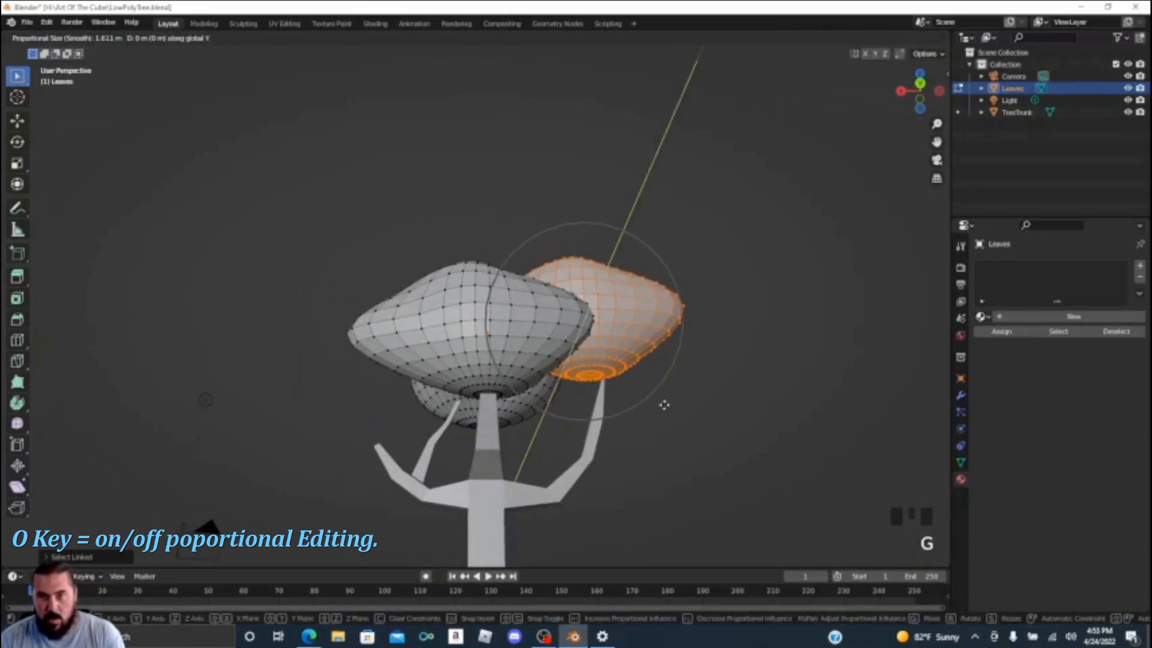
right_click(666, 406)
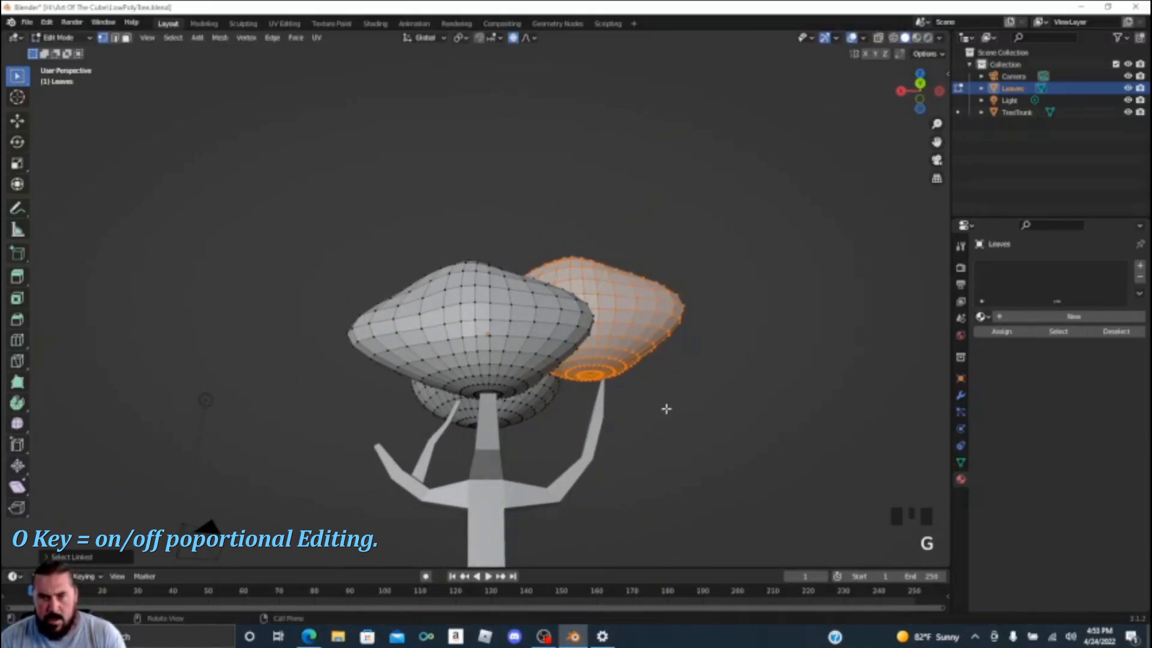
key("o")
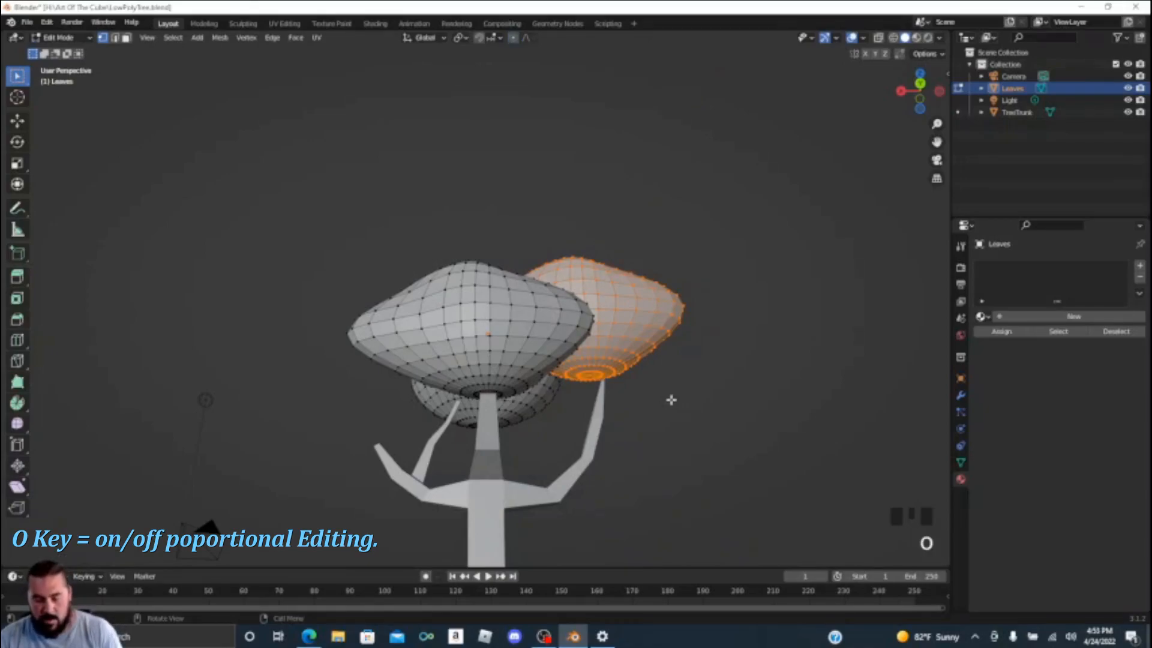
Shift the duplicated clump slightly along Y, and align it along X over the branch tip in front view
key("g")
key("y")
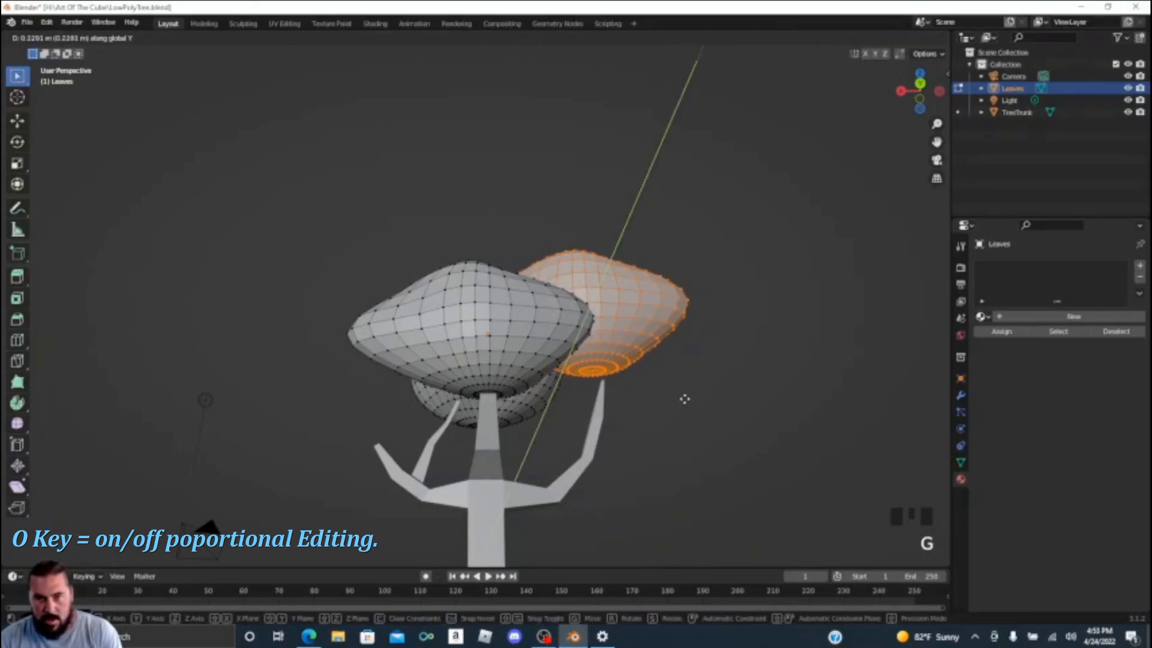
left_click(682, 400)
key("g")
key("g")
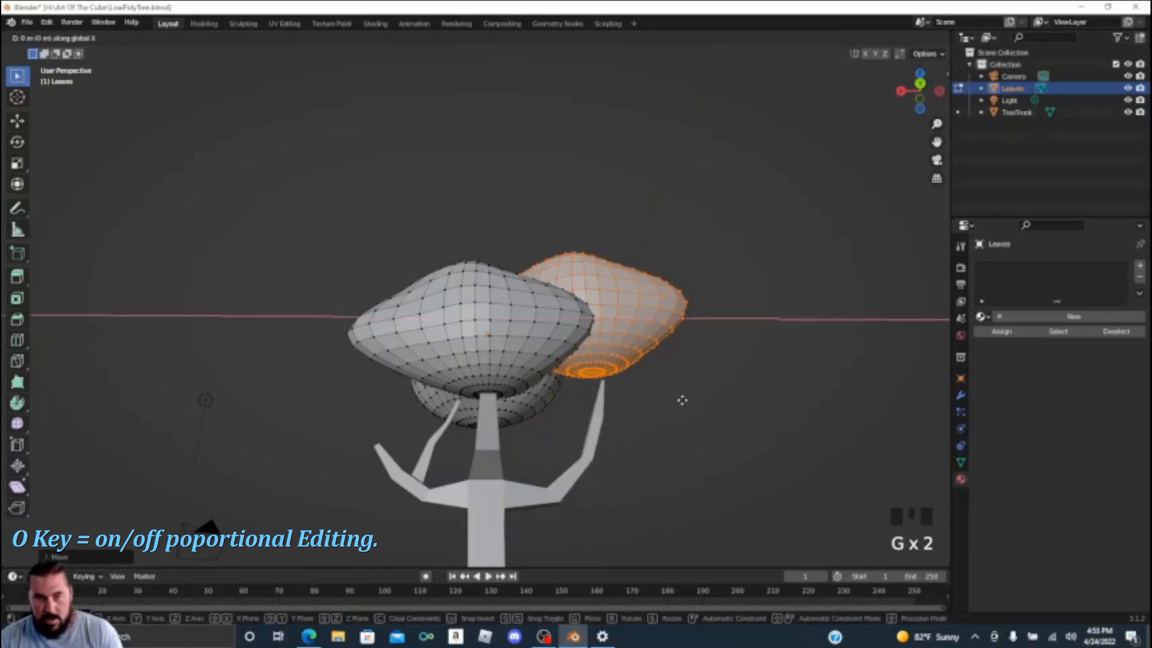
left_click(693, 401)
key("KP_1")
key("g")
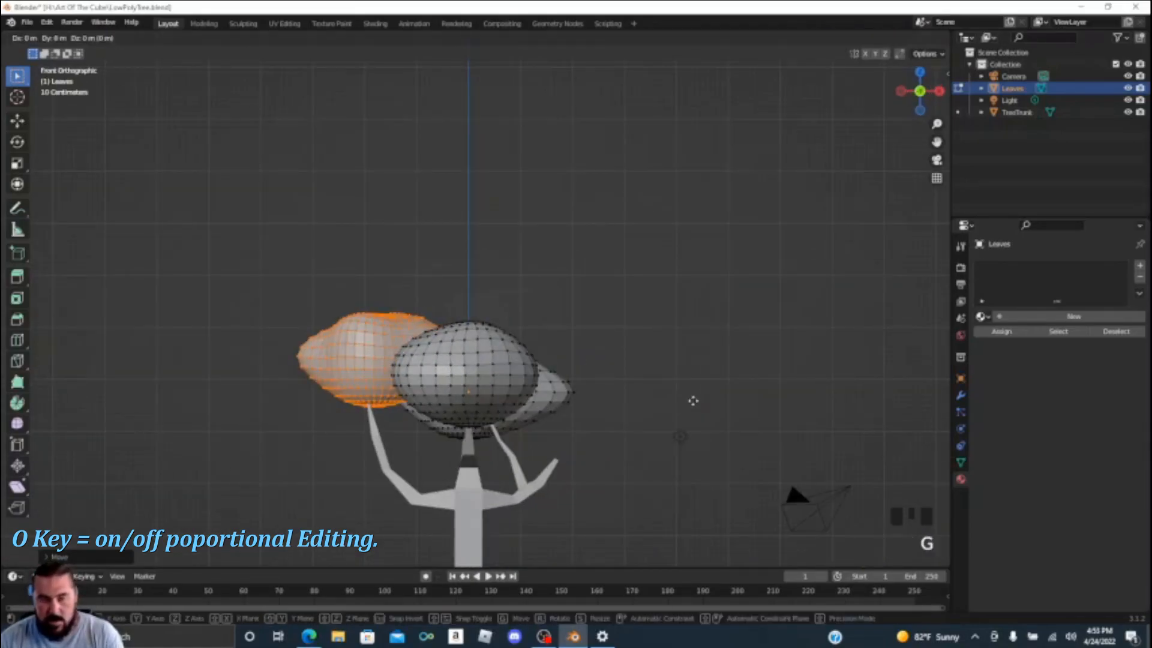
key("g")
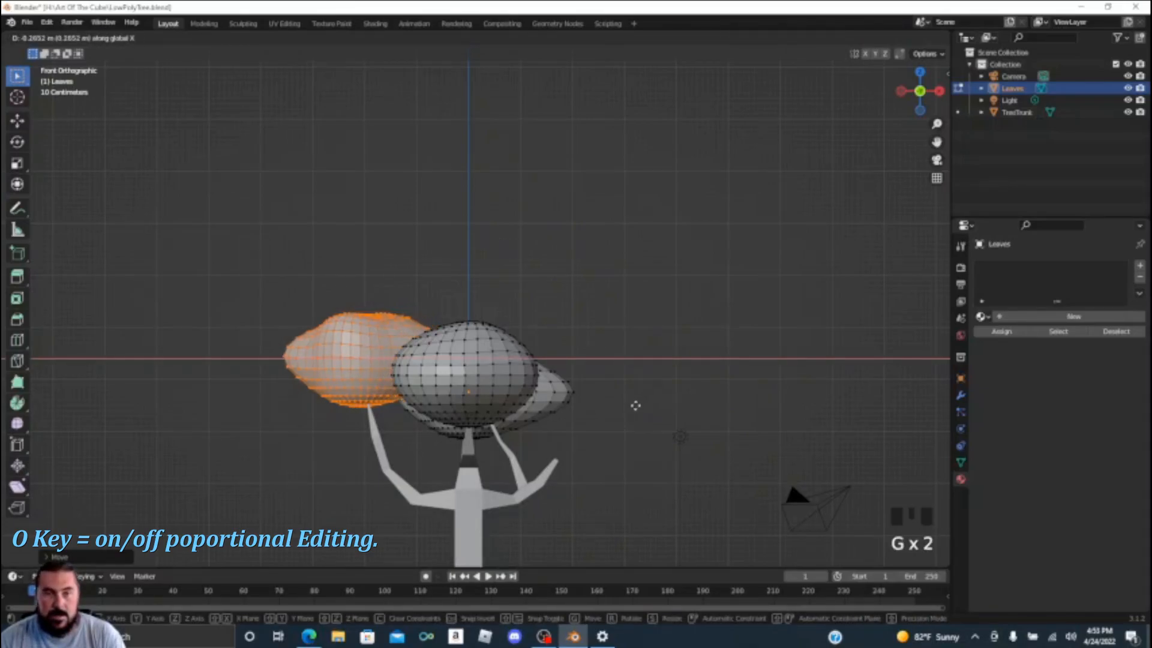
left_click(640, 406)
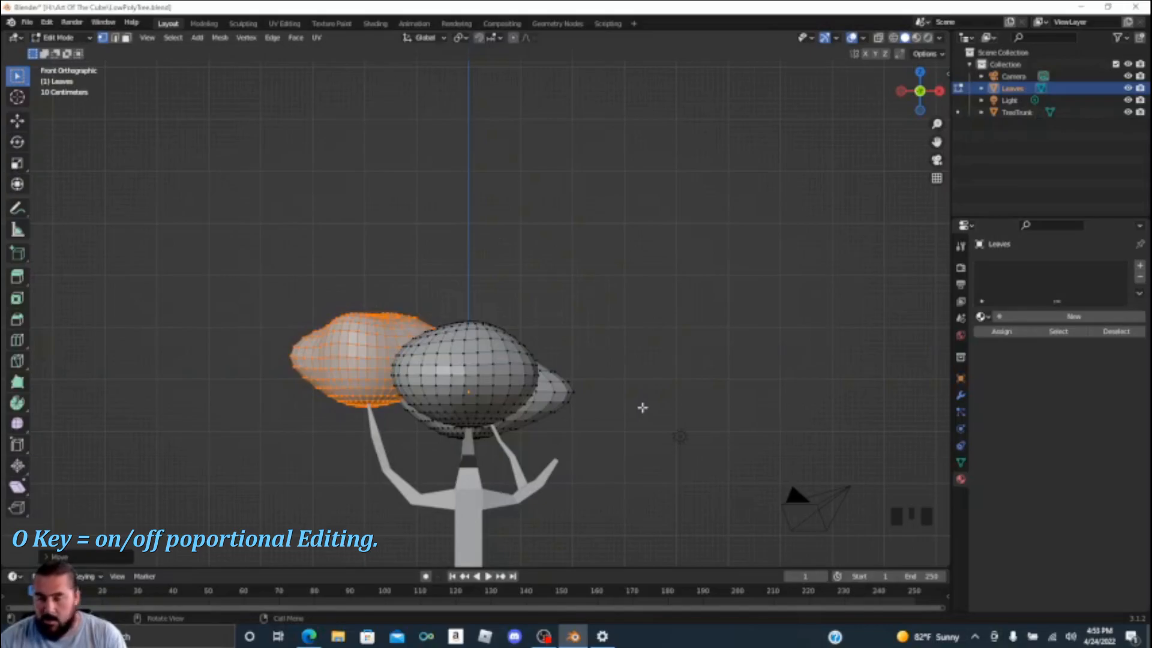
In left view, move the duplicated clump about -0.59 m along Y and lower it along Z onto its branch tip
key("KP_3")
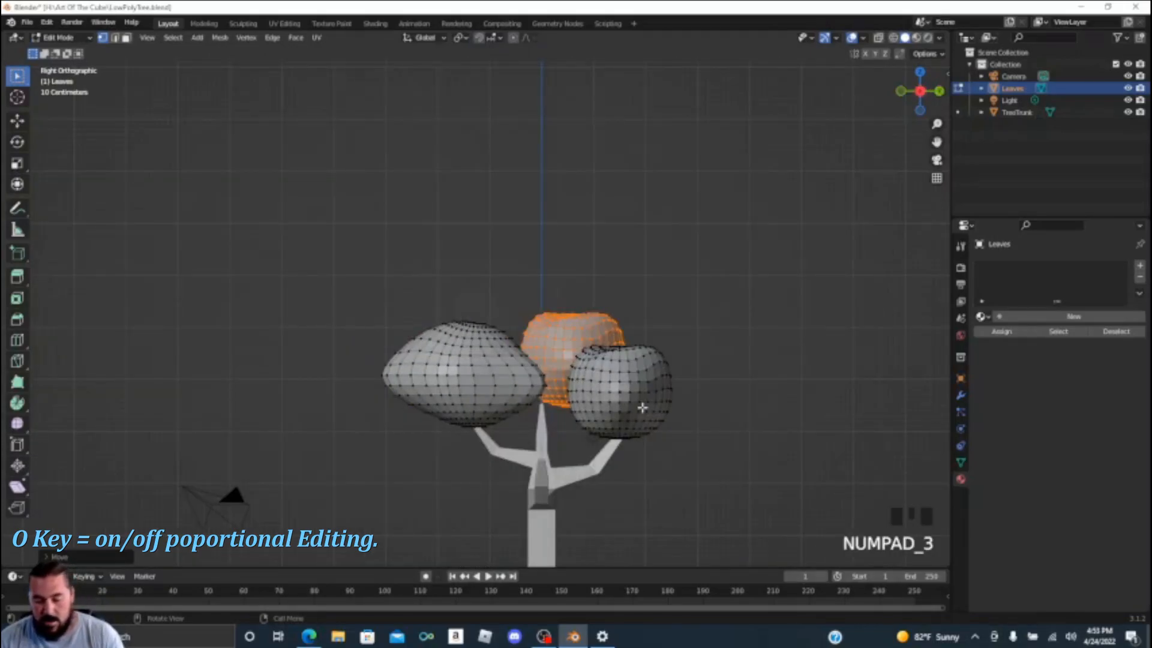
key("ctrl+KP_3")
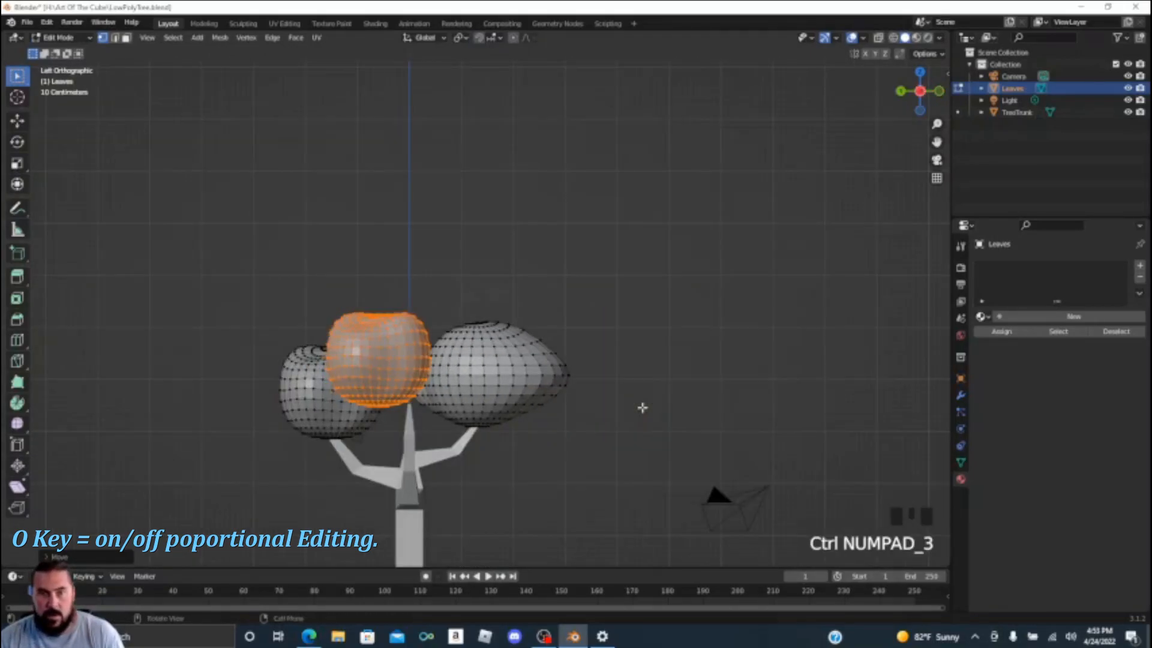
key("g")
key("y")
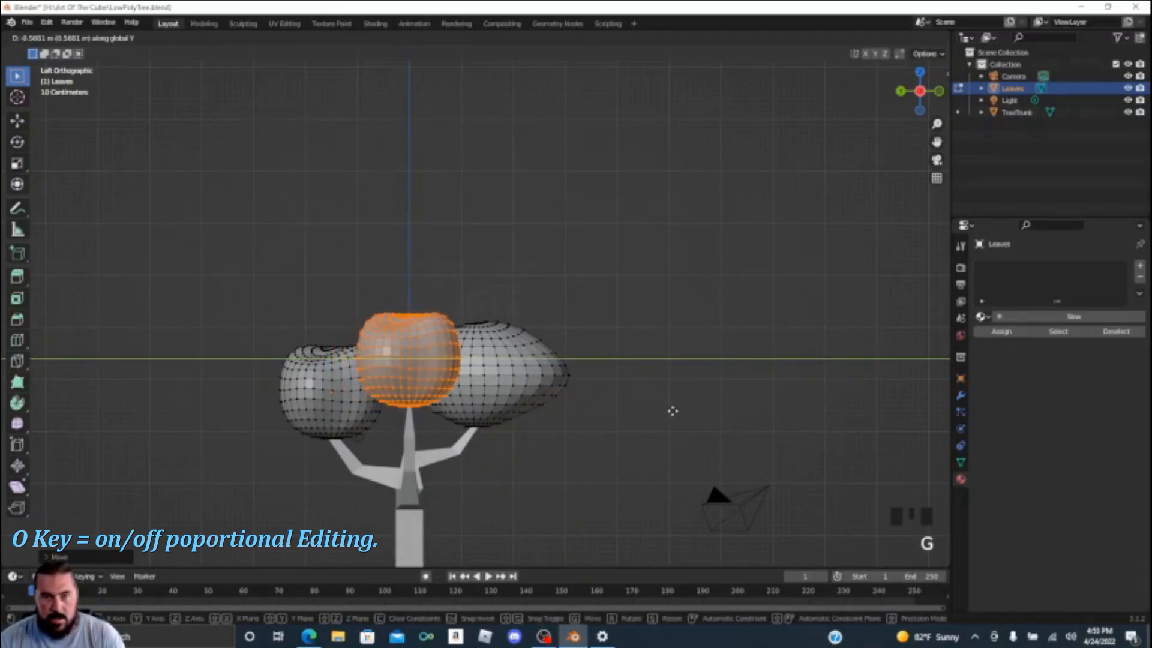
left_click(673, 411)
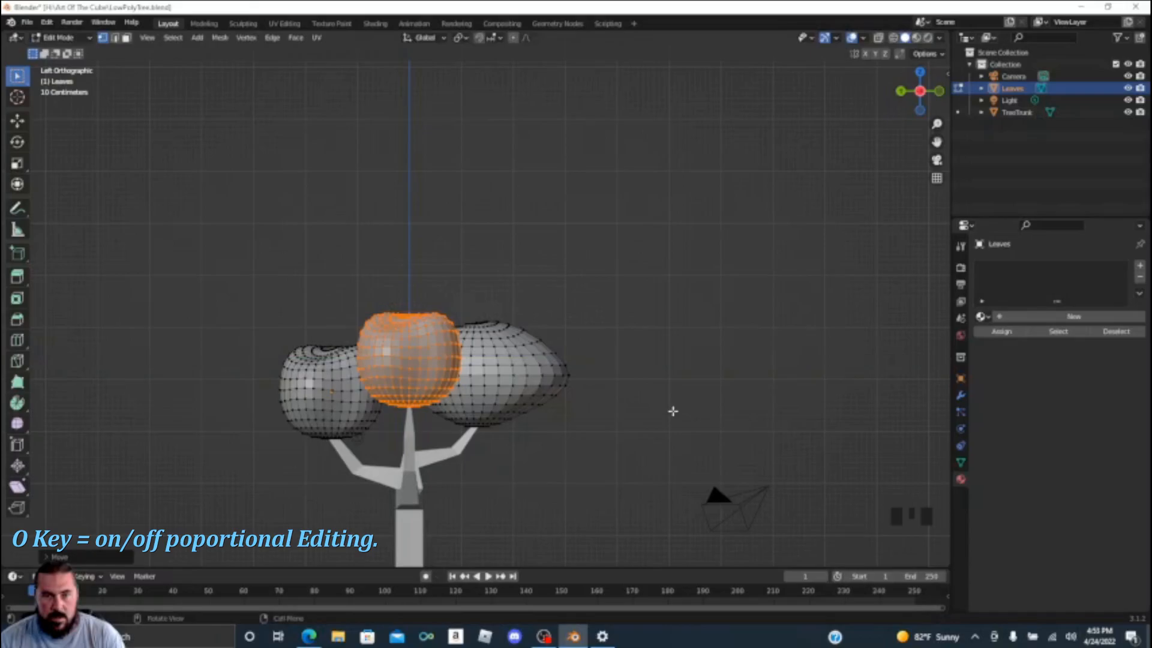
key("g")
key("z")
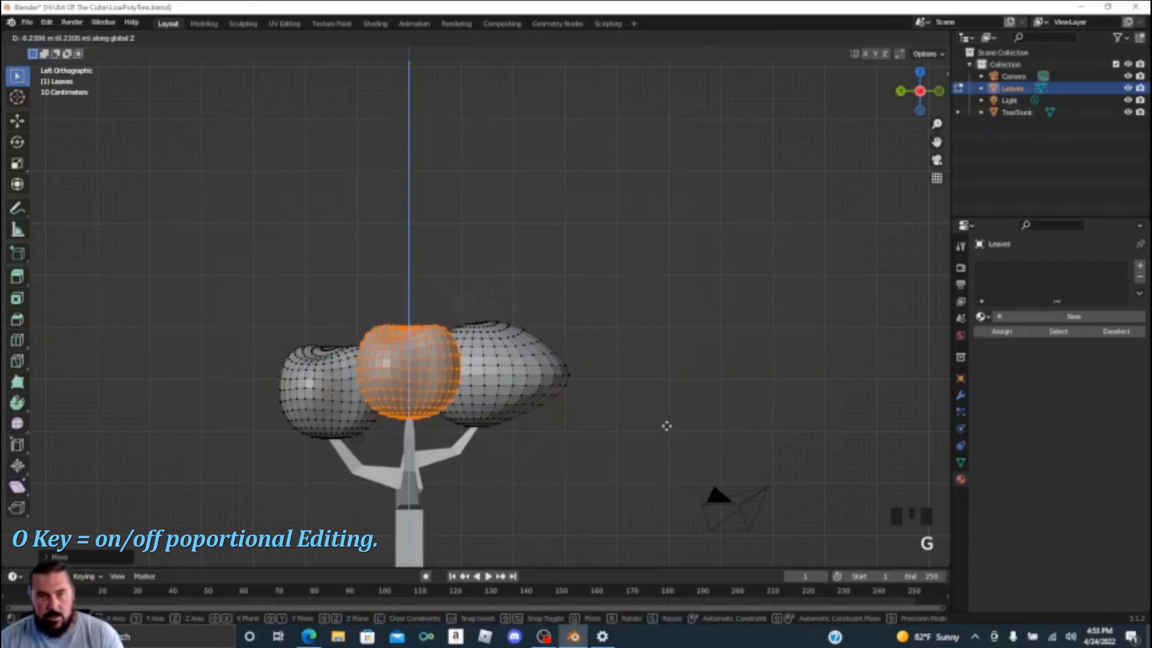
left_click(688, 433)
Select a single vertex on the positive-Y side of the duplicated clump
middle_click_drag(702, 360, 348, 417)
scroll(513, 371, "down", 1)
middle_click_drag(585, 375, 492, 359)
left_click(459, 404)
middle_click_drag(570, 357, 503, 409)
key("g")
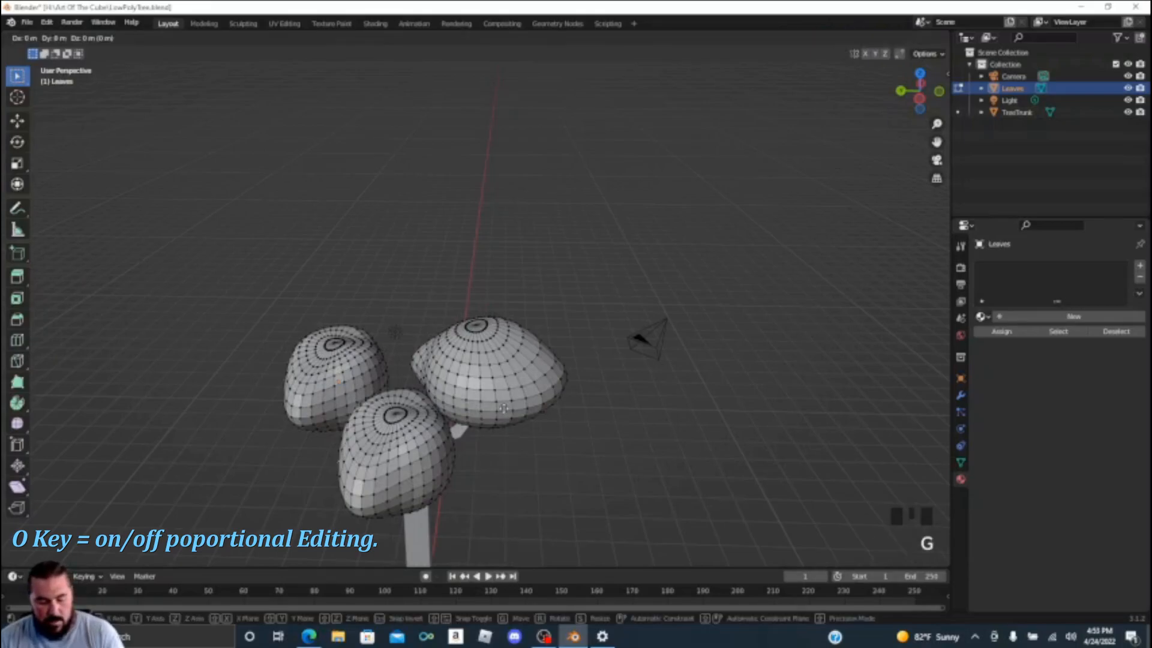
key("shift+z")
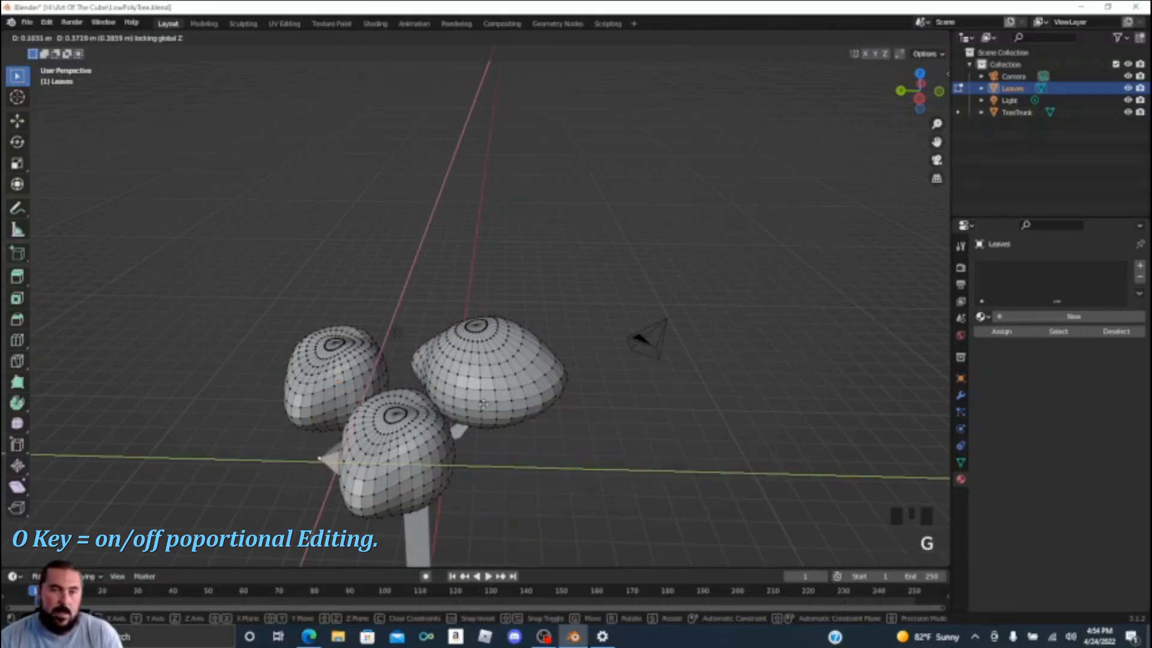
right_click(481, 406)
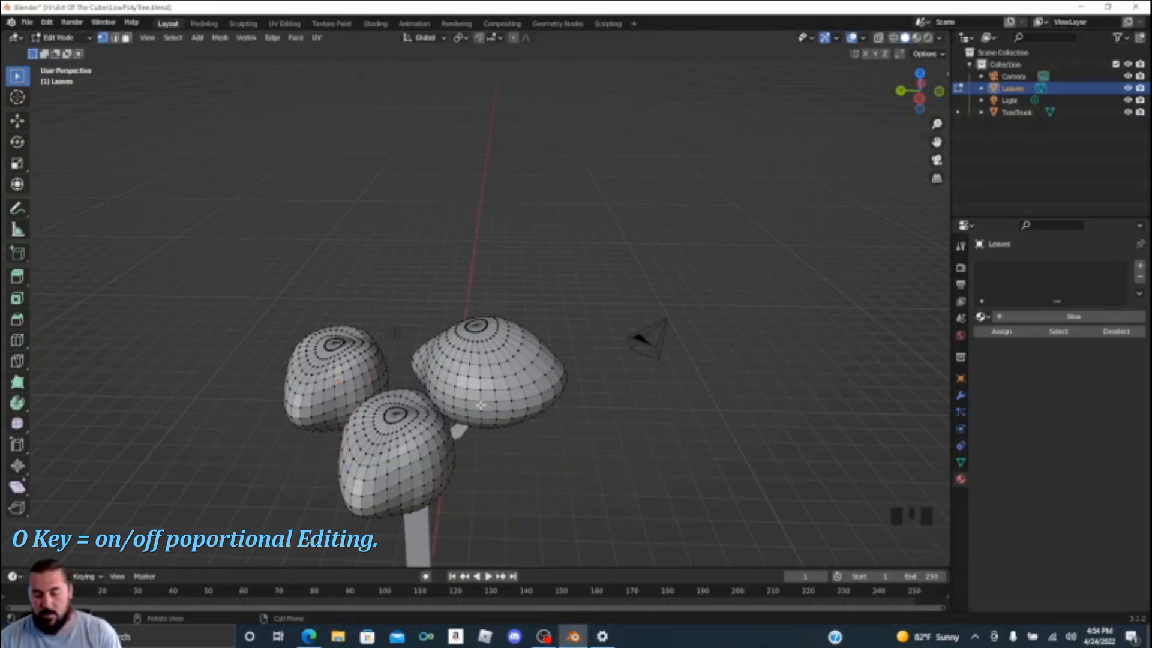
Turn proportional editing back on and pull the selected vertex of the duplicated clump outward horizontally, with Z locked
key("o")
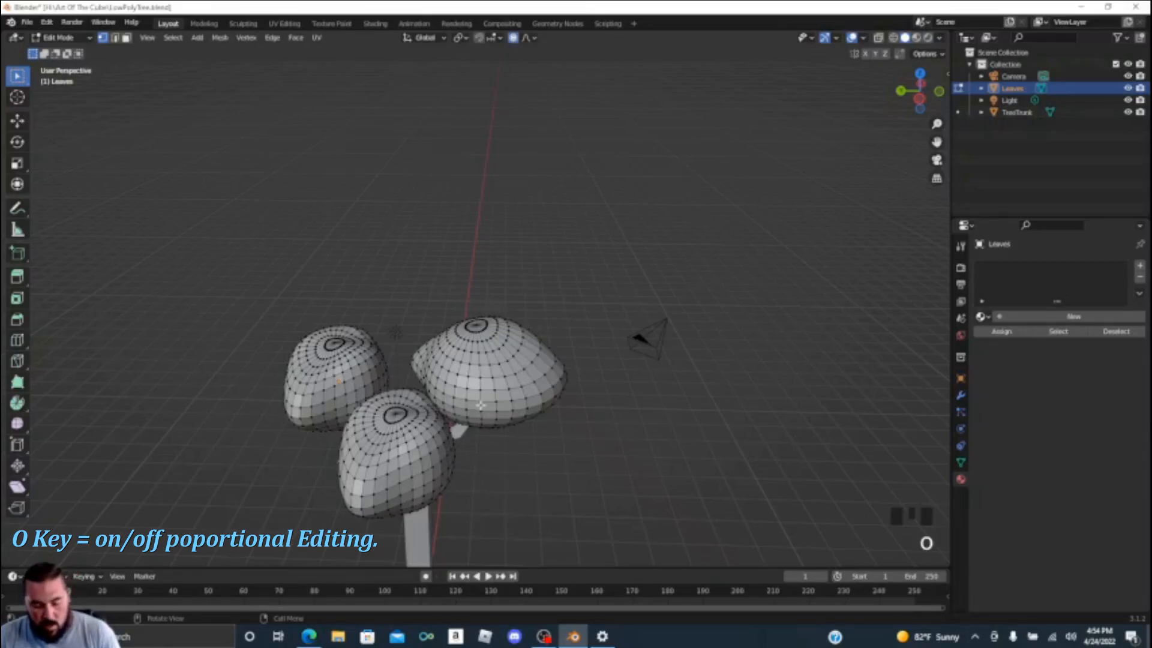
key("g")
key("shift+z")
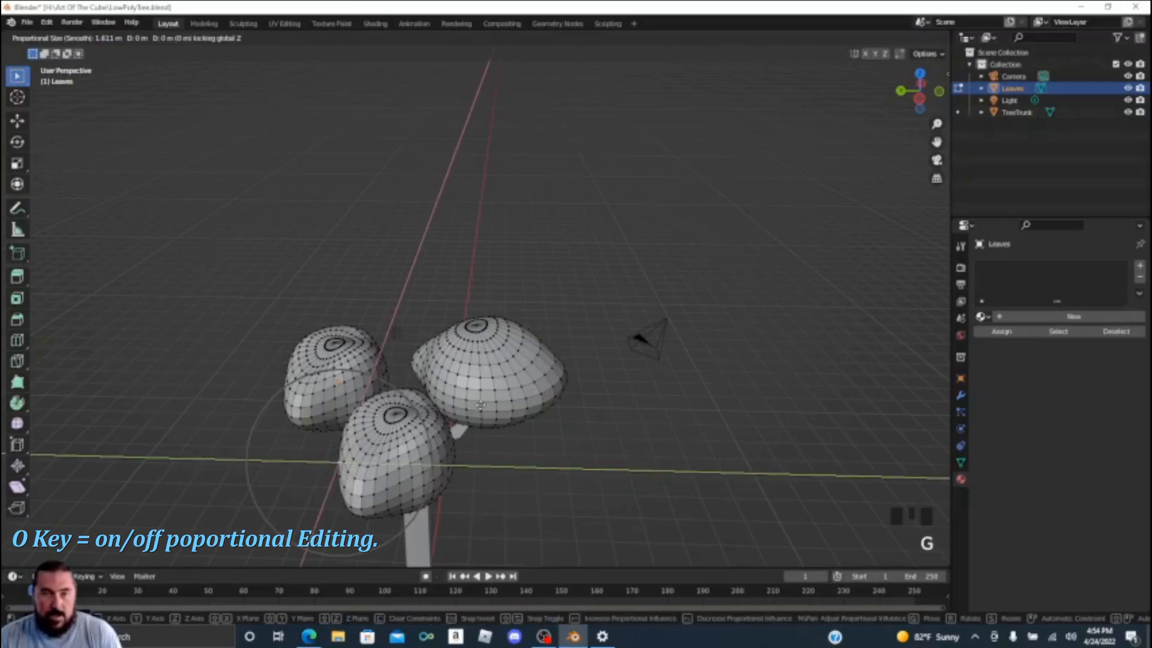
left_click(448, 406)
Move a vertex on the duplicated clump's inner edge, beside the first clump, about 0.21 m horizontally with Z locked
middle_click_drag(456, 389, 476, 346)
scroll(468, 440, "down", 1)
scroll(469, 439, "up", 1)
left_click(524, 469)
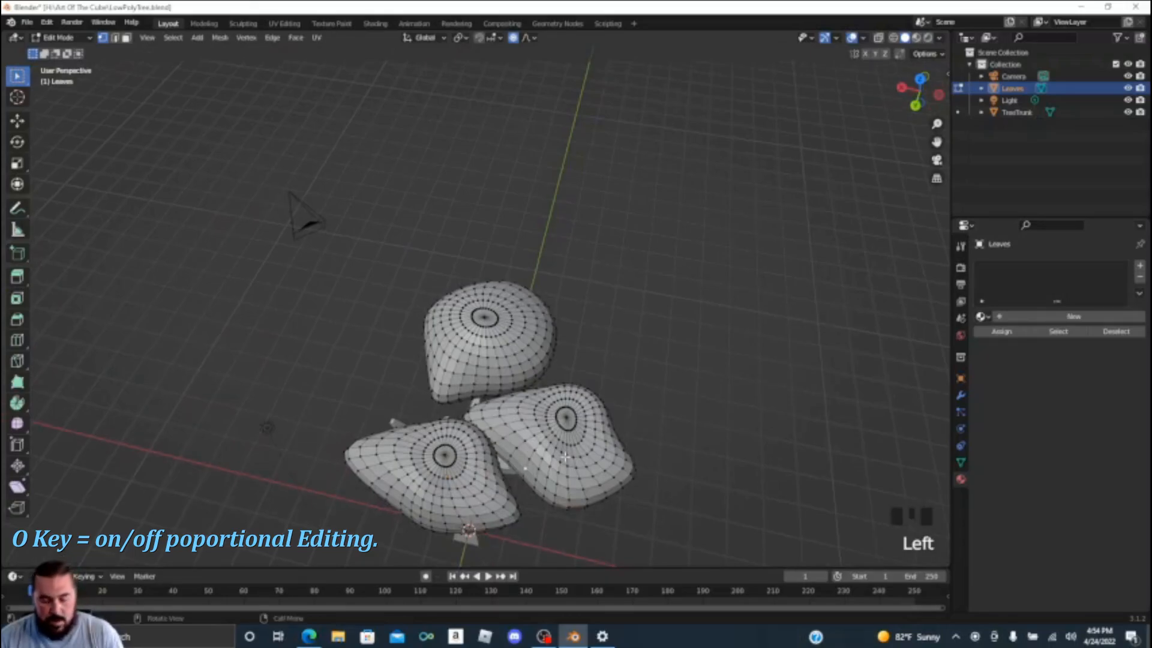
key("g")
key("shift+z")
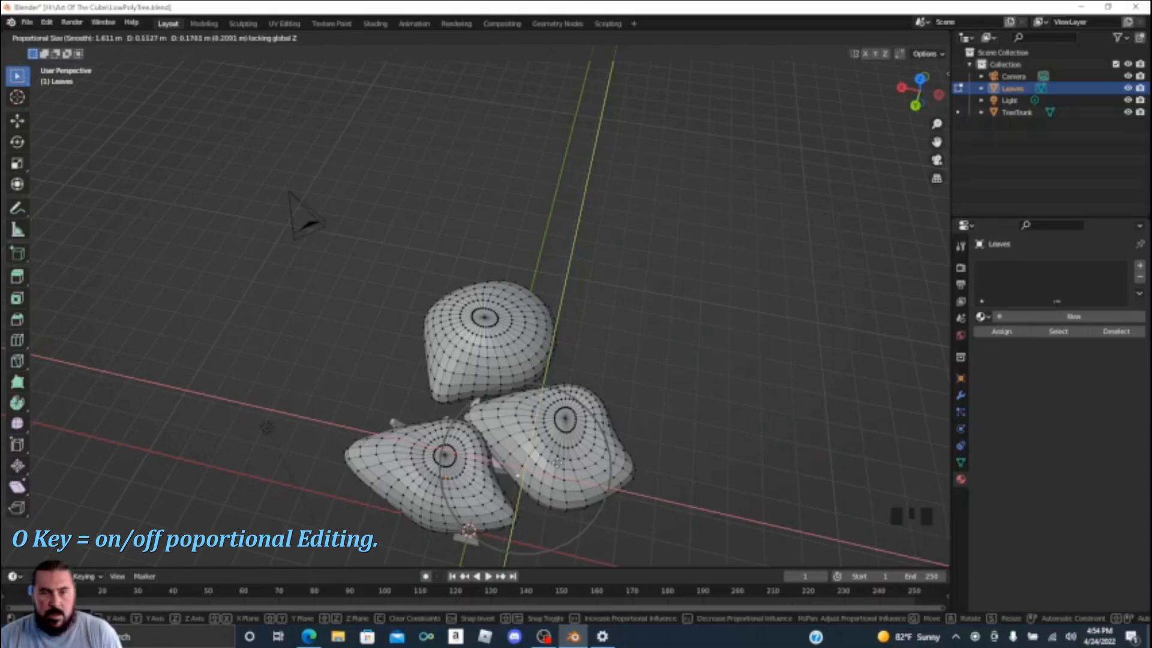
left_click(559, 459)
Reduce the proportional size to about 0.68 m and move the inner-edge vertex about 0.29 m horizontally, with Z locked
middle_click_drag(559, 459, 527, 433)
scroll(528, 433, "down", 1)
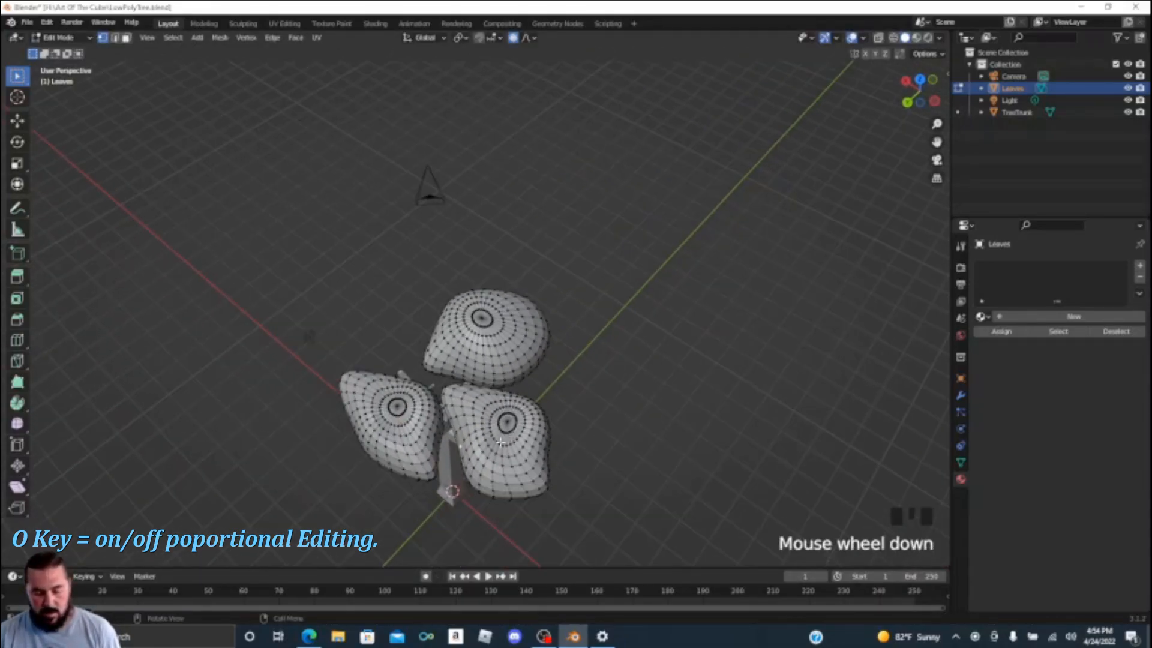
key("g")
key("z")
scroll(500, 441, "up", 9)
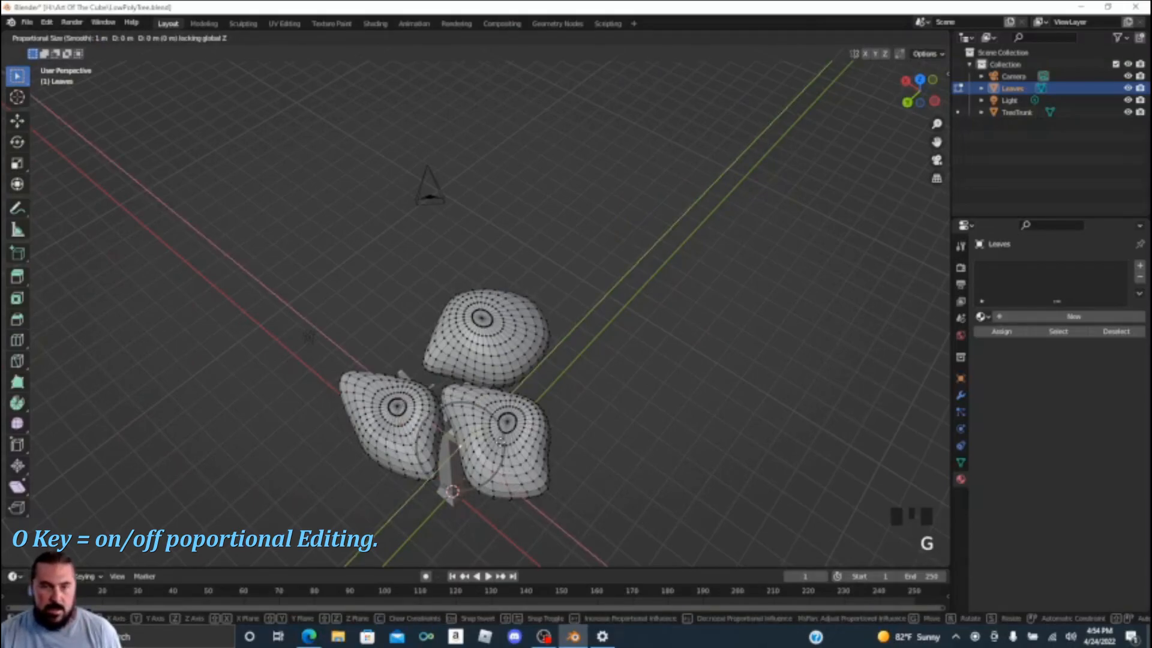
scroll(500, 441, "up", 6)
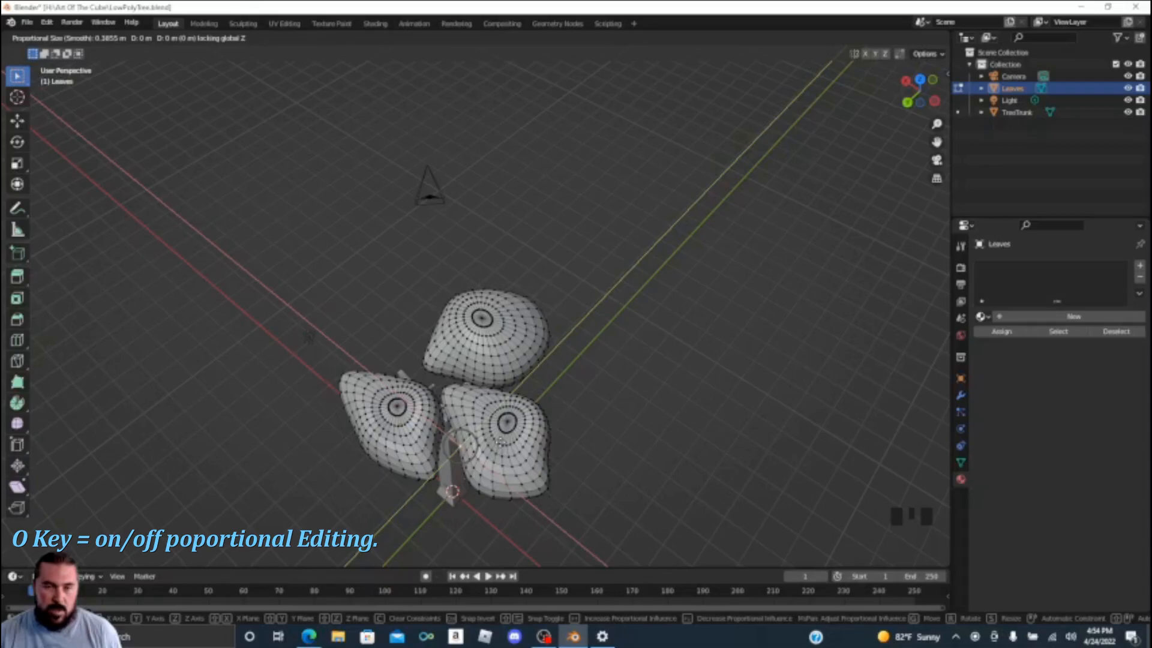
scroll(492, 444, "down", 1)
scroll(483, 447, "down", 5)
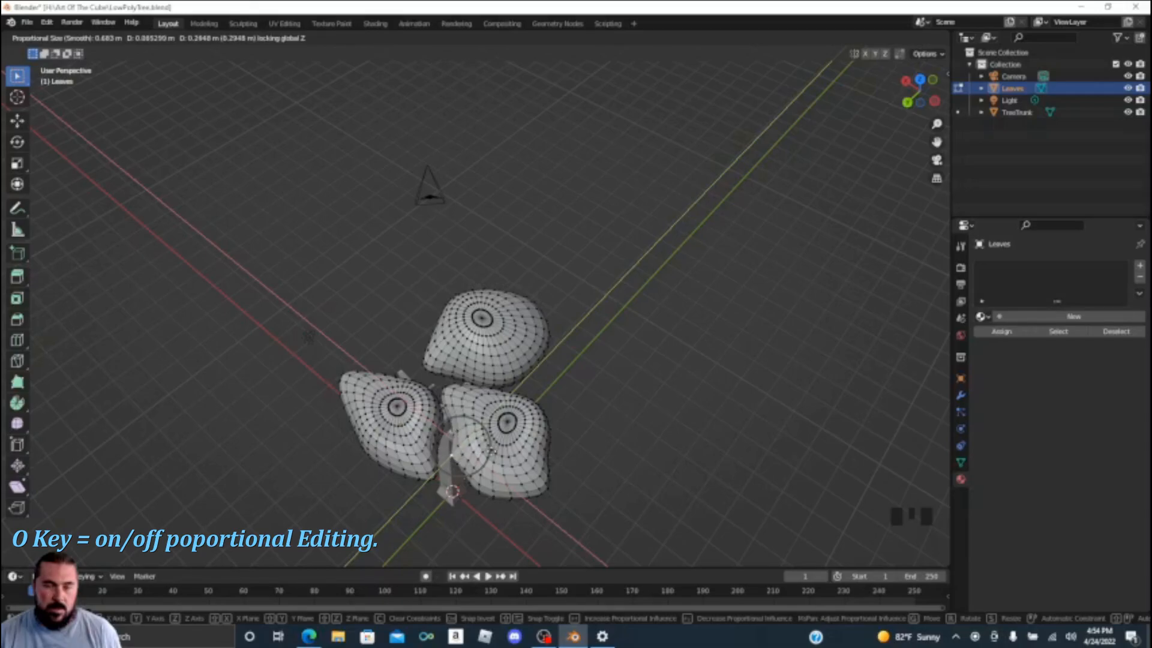
left_click(490, 448)
Add a UV sphere to the Leaves mesh, and raise it along Z to branch height with proportional editing off
middle_click_drag(586, 402, 470, 455)
middle_click_drag(552, 344, 633, 442)
scroll(581, 426, "down", 1)
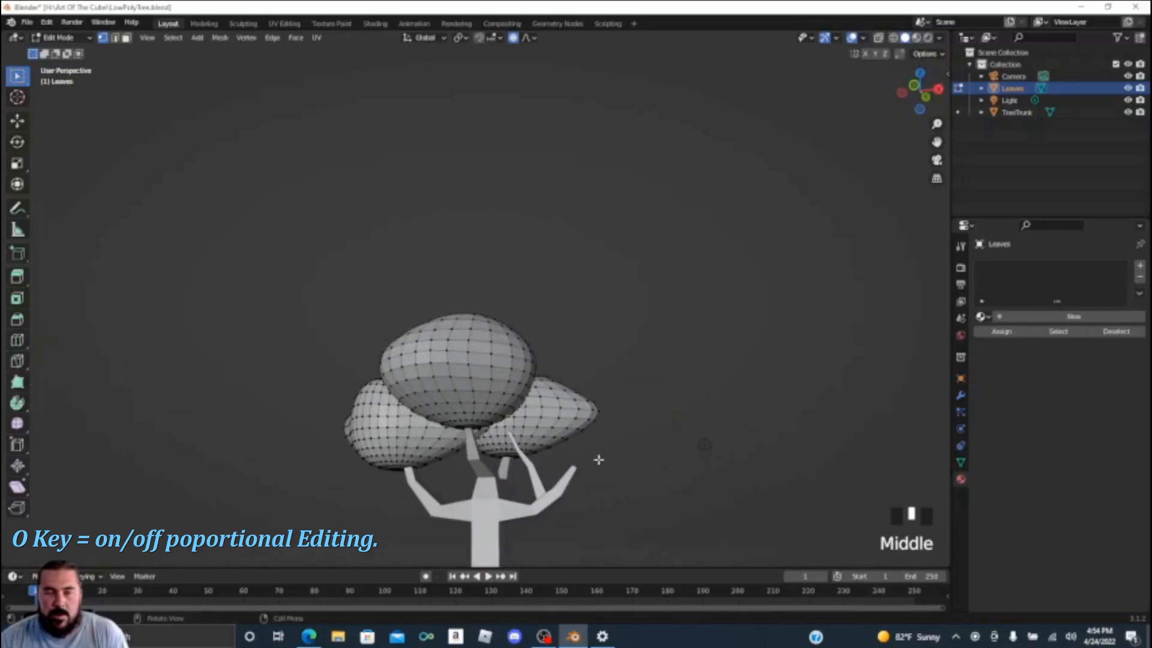
scroll(624, 429, "down", 2)
scroll(624, 429, "down", 1)
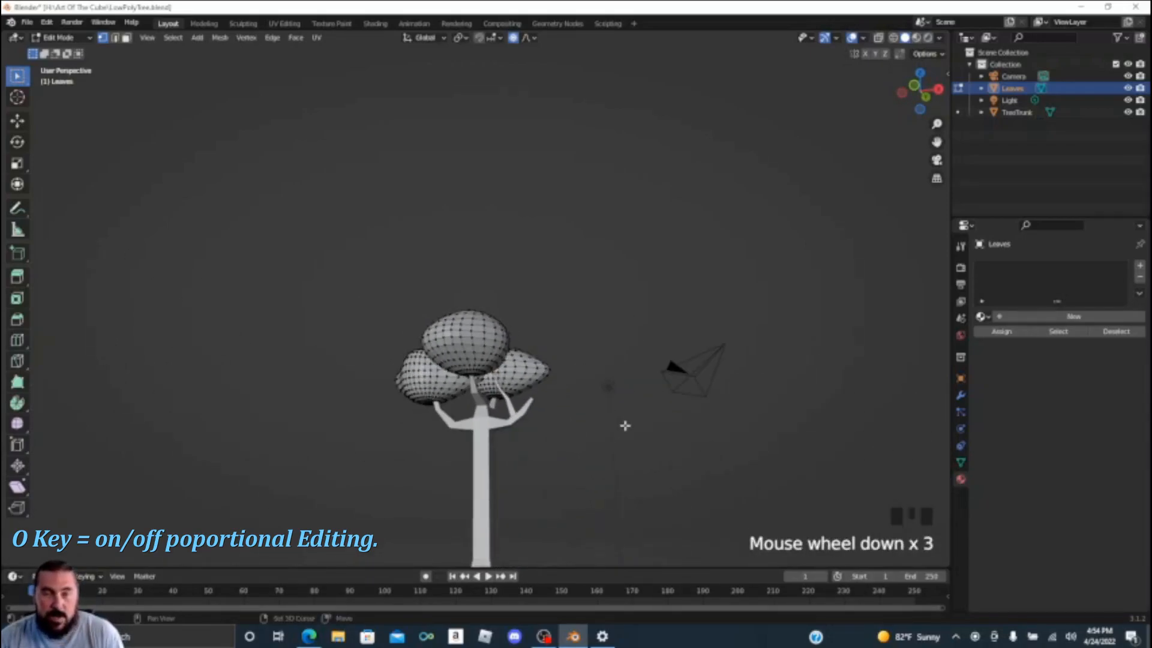
key("shift+a")
left_click(626, 430)
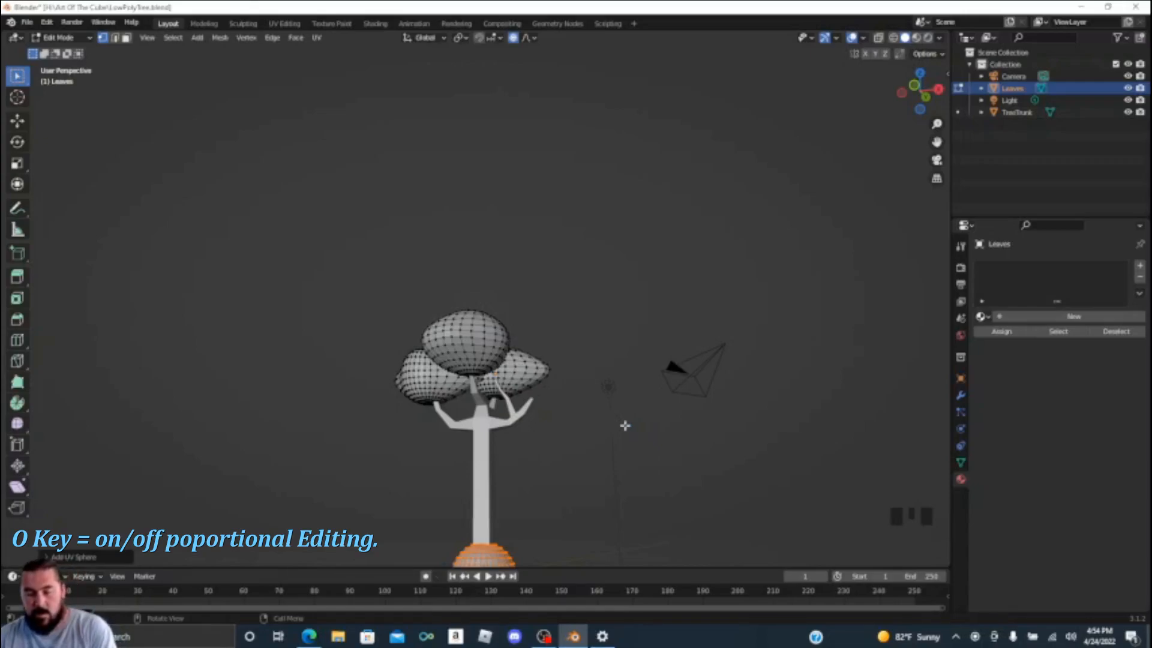
key("o")
key("g")
key("z")
left_click(615, 232)
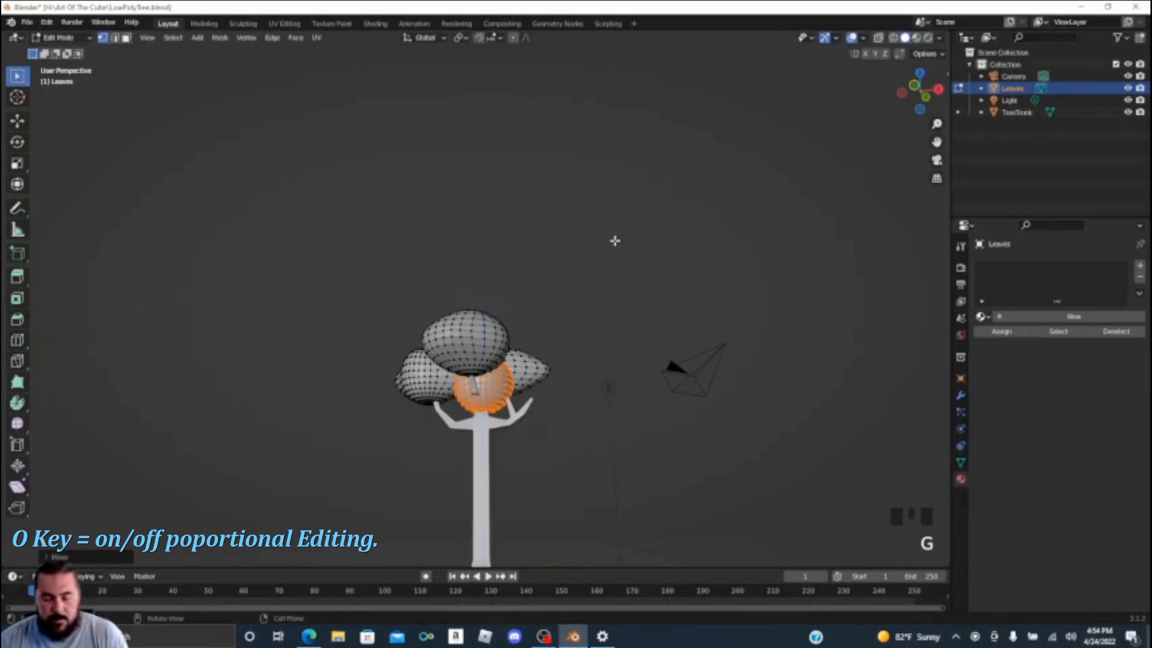
Move the new sphere along positive X towards the remaining bare branch
key("g")
key("x")
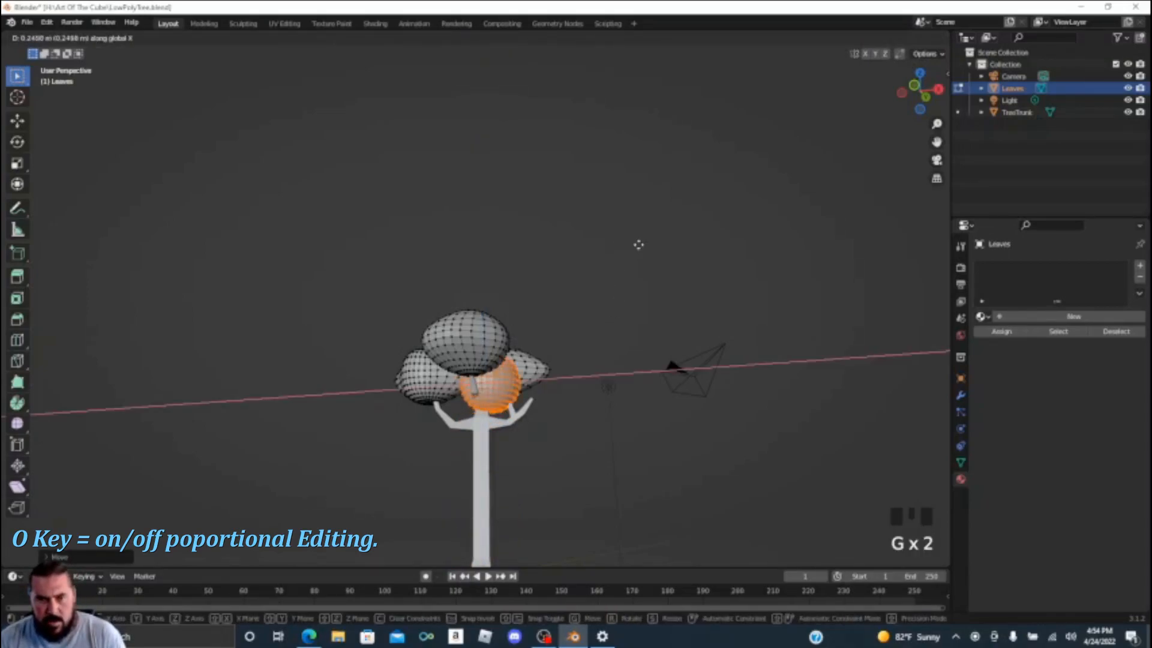
left_click(649, 246)
Flatten the new sphere along Z to a bit over half its height
middle_click_drag(641, 224, 630, 255)
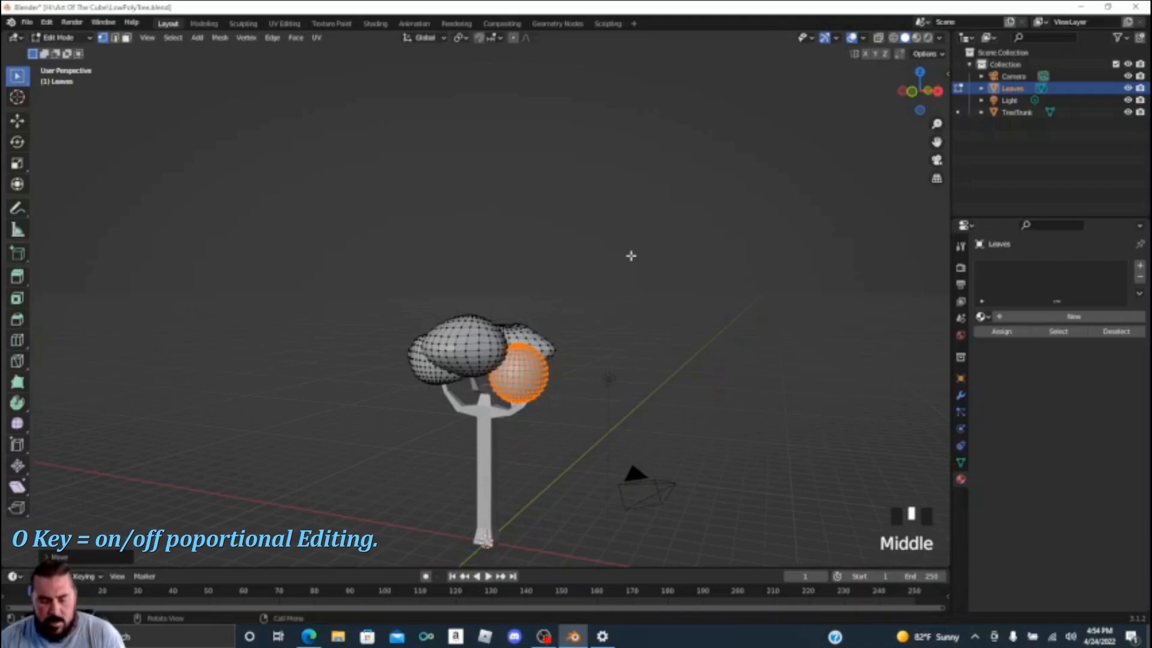
key("s")
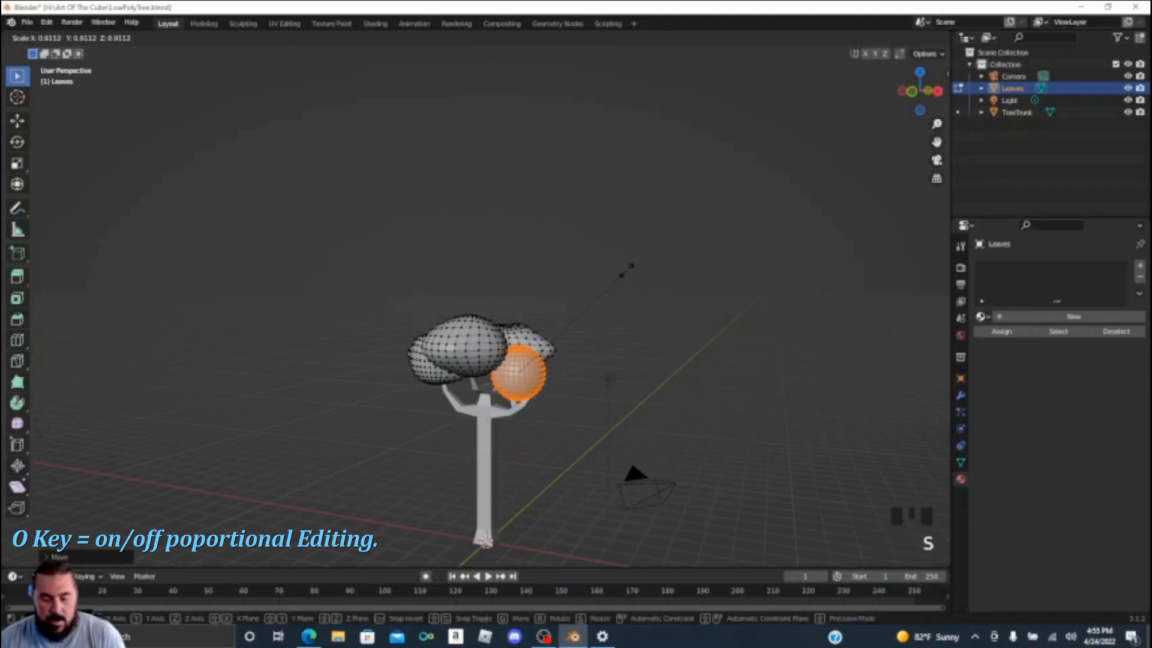
key("s")
key("z")
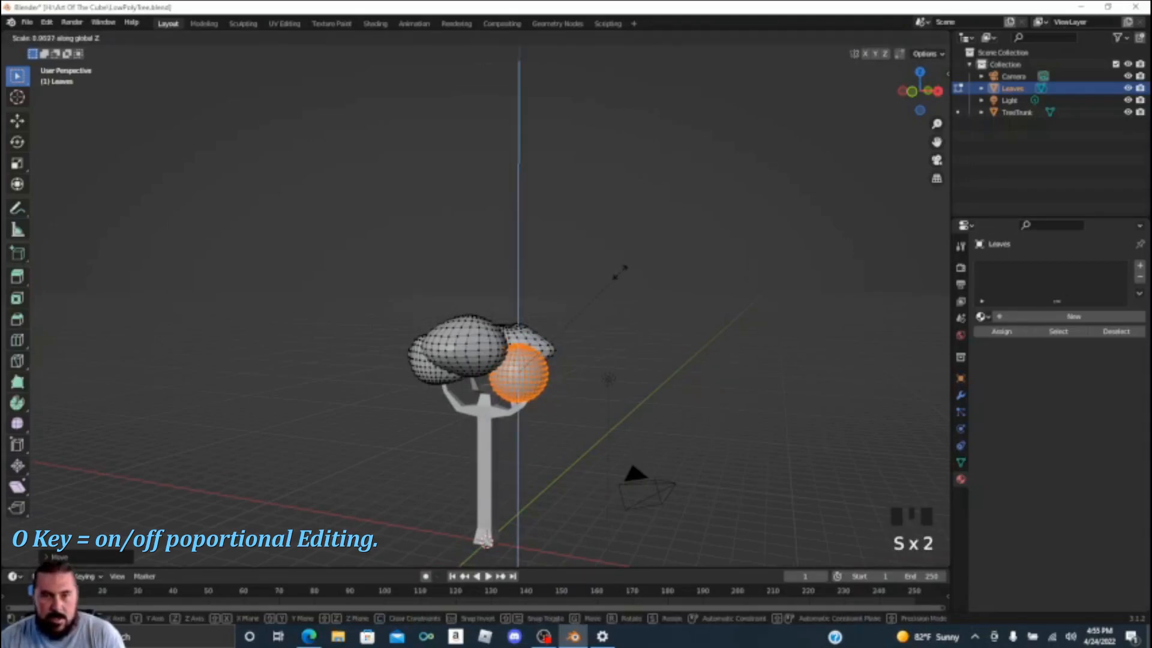
left_click(545, 296)
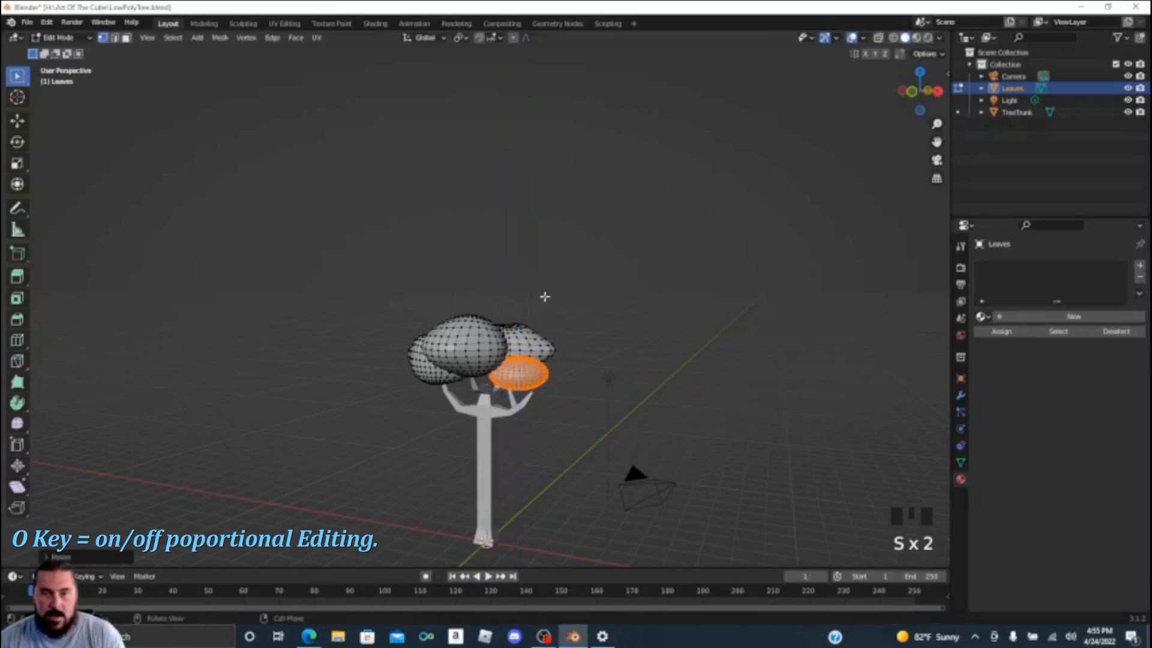
Lower the flattened sphere along Z onto the bare branch tip, fine-tuning its height with a rise of about 0.06 m
key("g")
key("z")
left_click(544, 311)
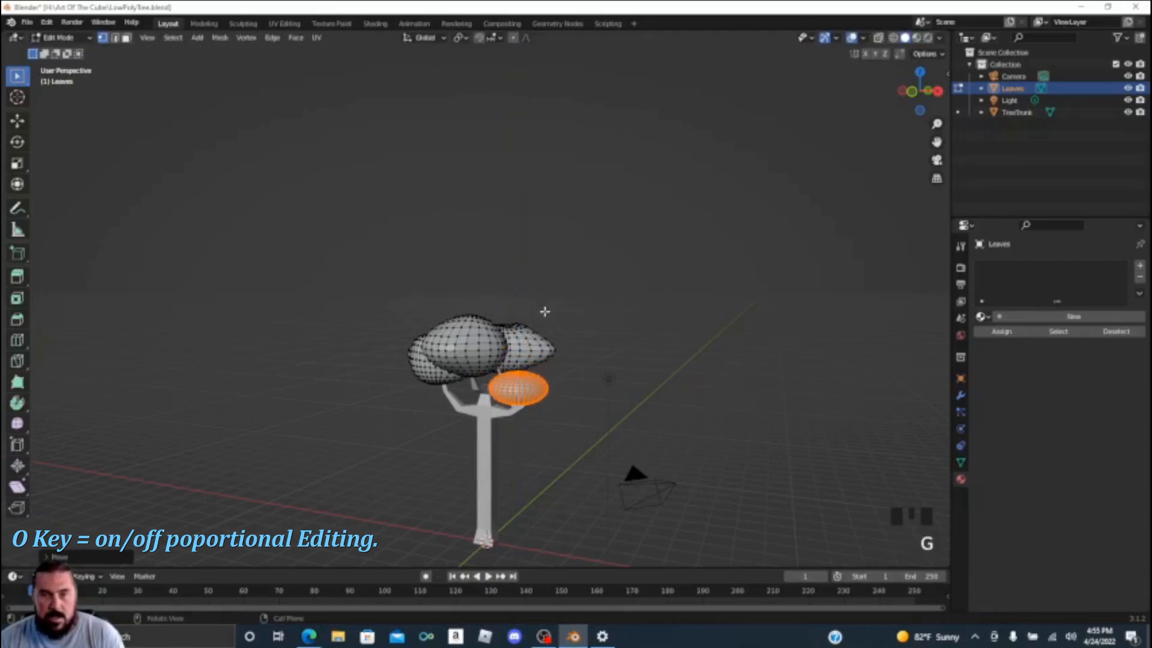
scroll(545, 311, "up", 6)
middle_click_drag(593, 422, 348, 283, "shift")
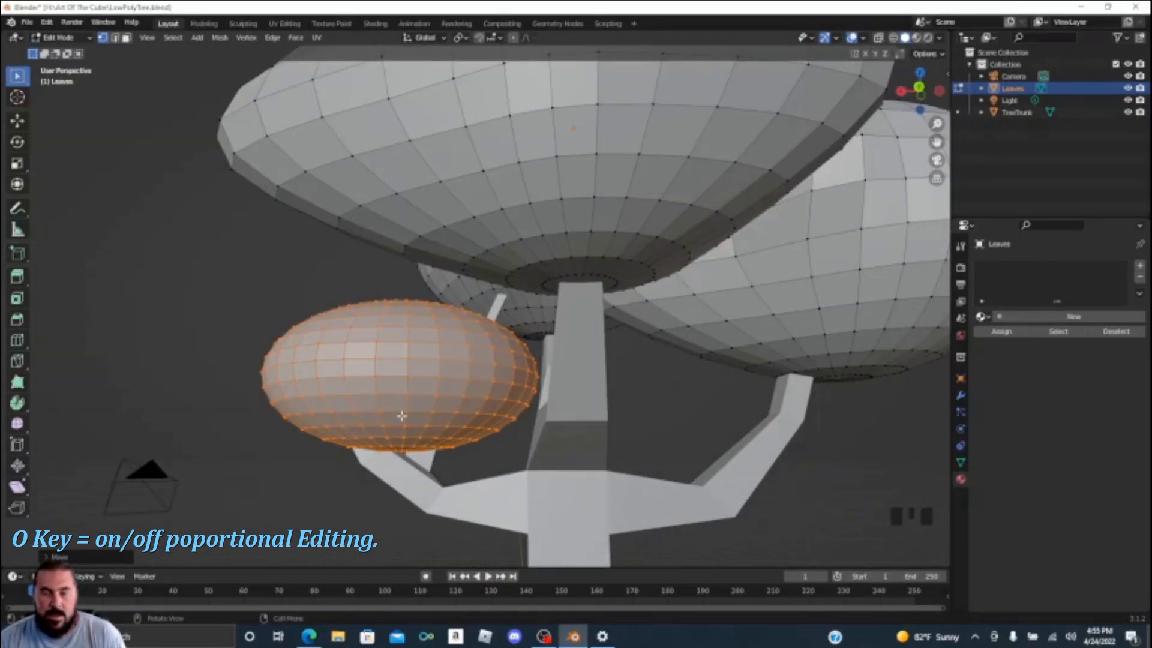
key("g")
key("z")
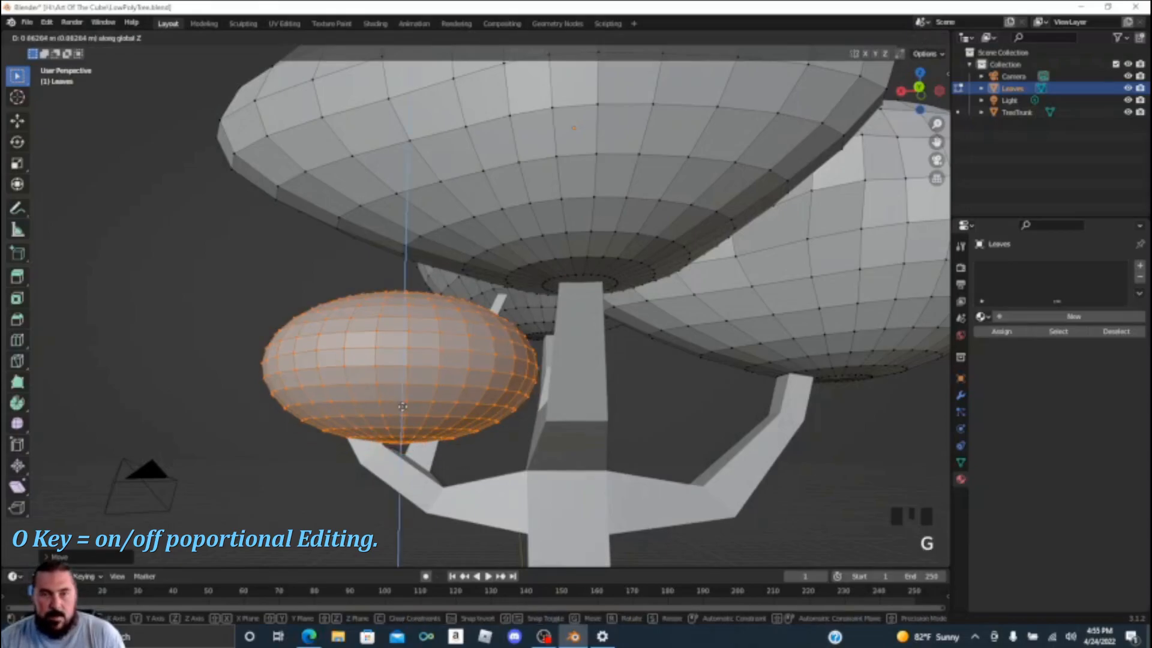
left_click(403, 406)
Widen the flattened sphere horizontally by scaling it with the Z axis locked
key("s")
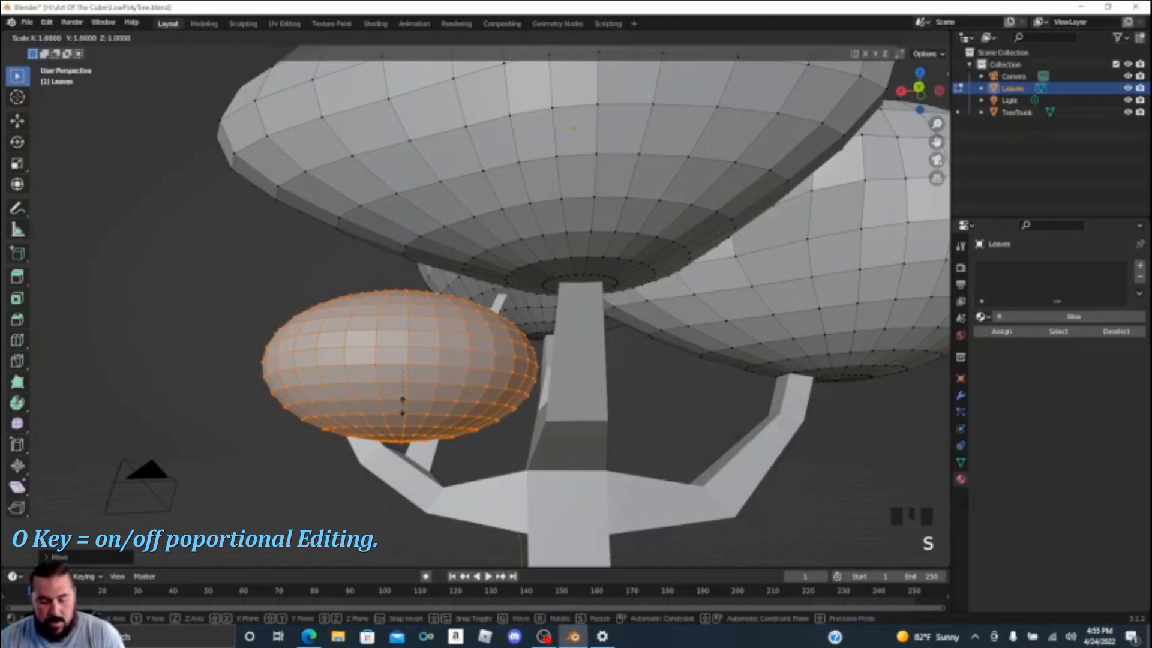
key("shift+z")
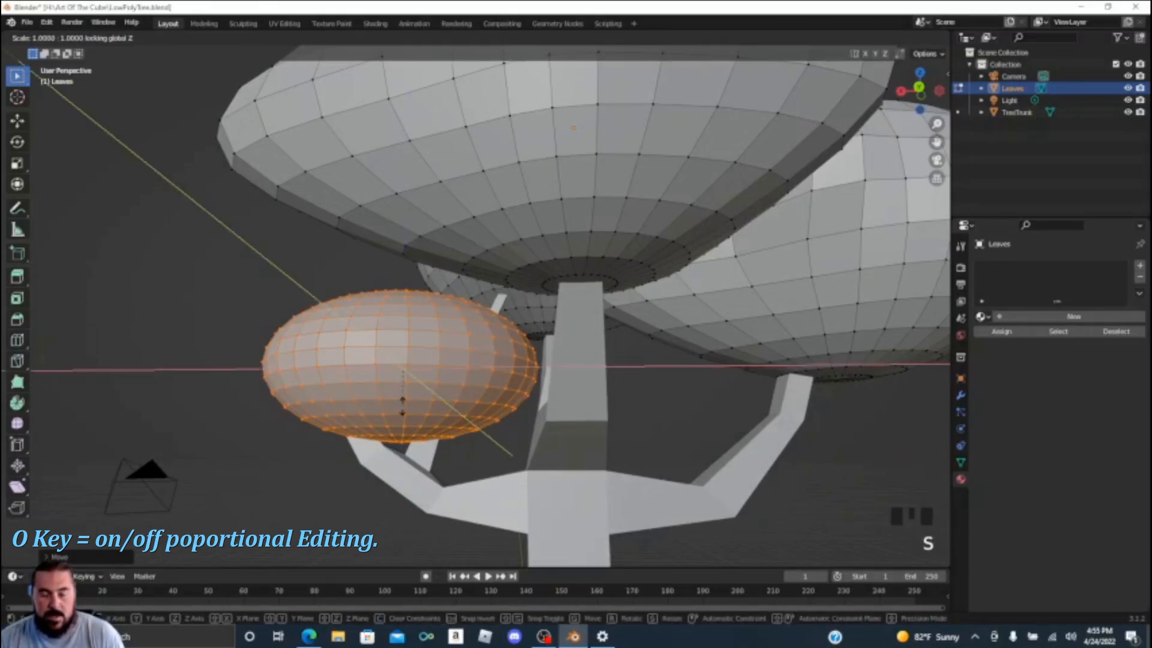
left_click(368, 405)
middle_click_drag(368, 405, 510, 425)
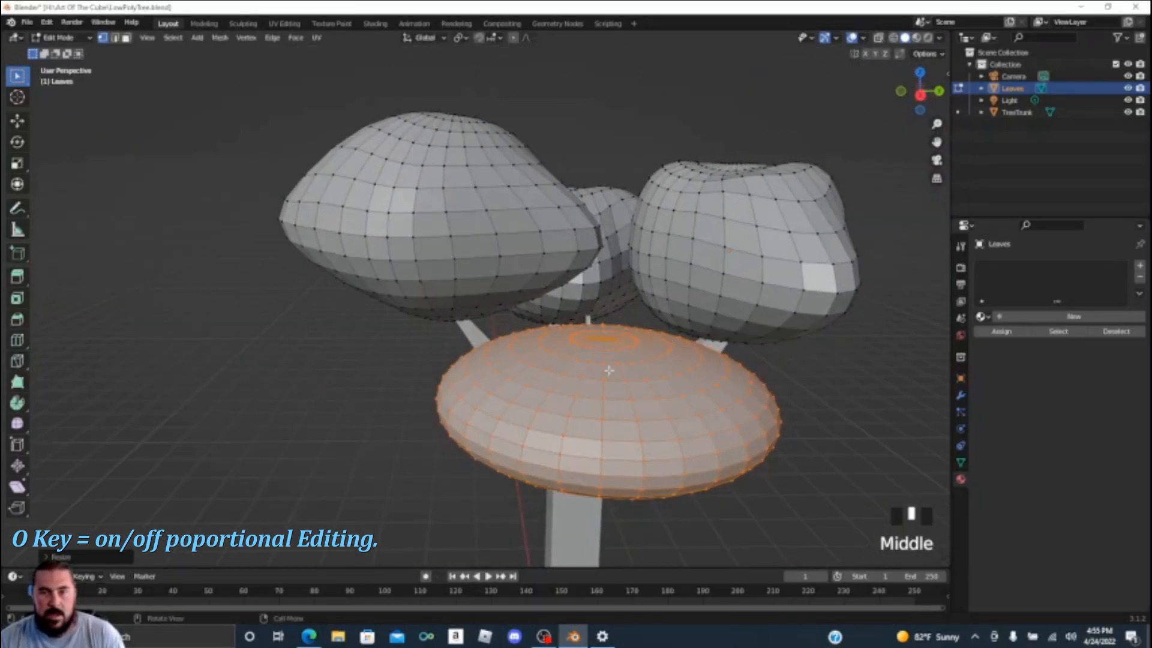
scroll(590, 407, "down", 2)
middle_click_drag(590, 410, 530, 371)
scroll(530, 371, "down", 1)
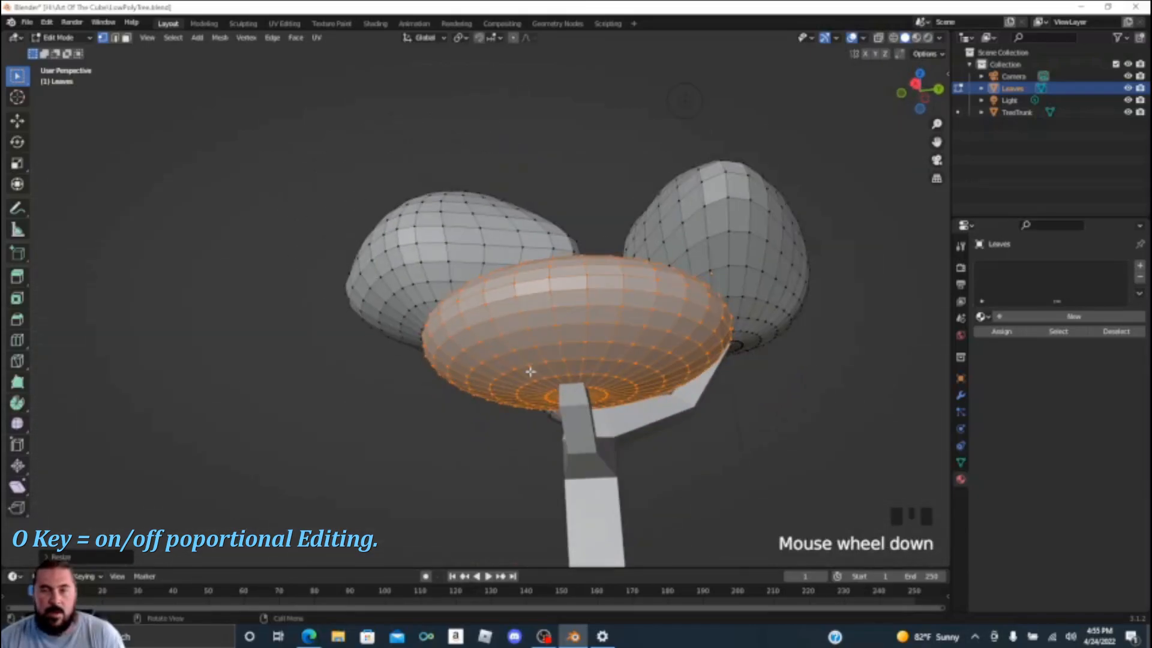
Pull a vertex on the new sphere's lower outer rim down along Z, using proportional editing with about a 1 m influence
left_click(495, 373)
left_click(475, 372)
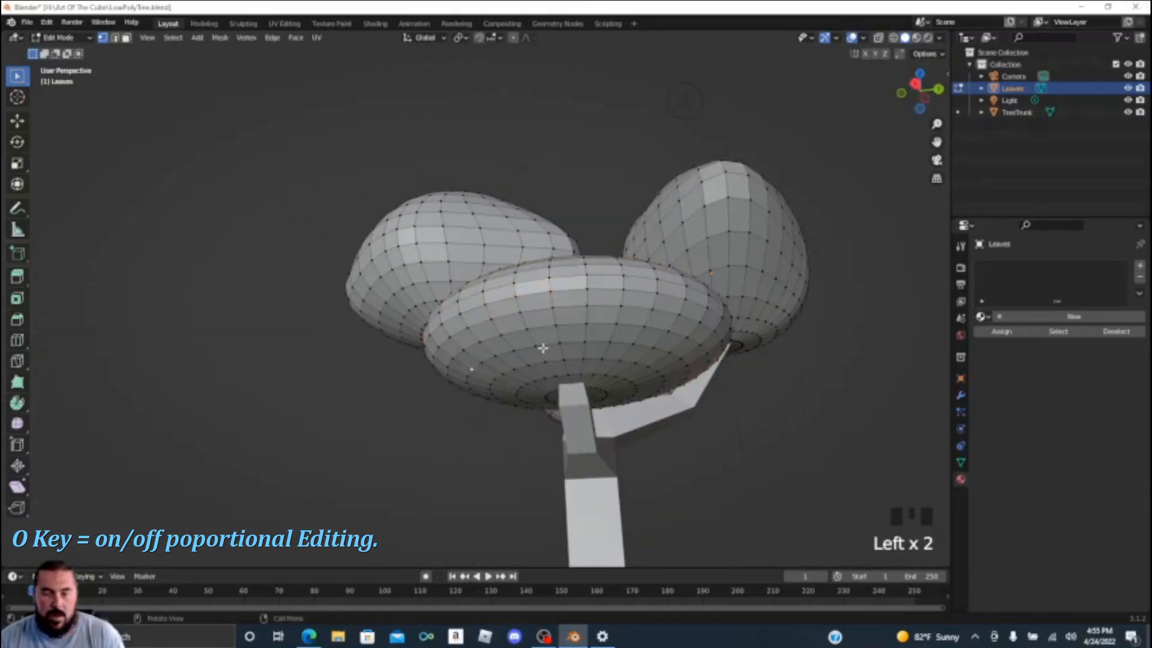
scroll(542, 347, "down", 2)
middle_click_drag(542, 348, 564, 381)
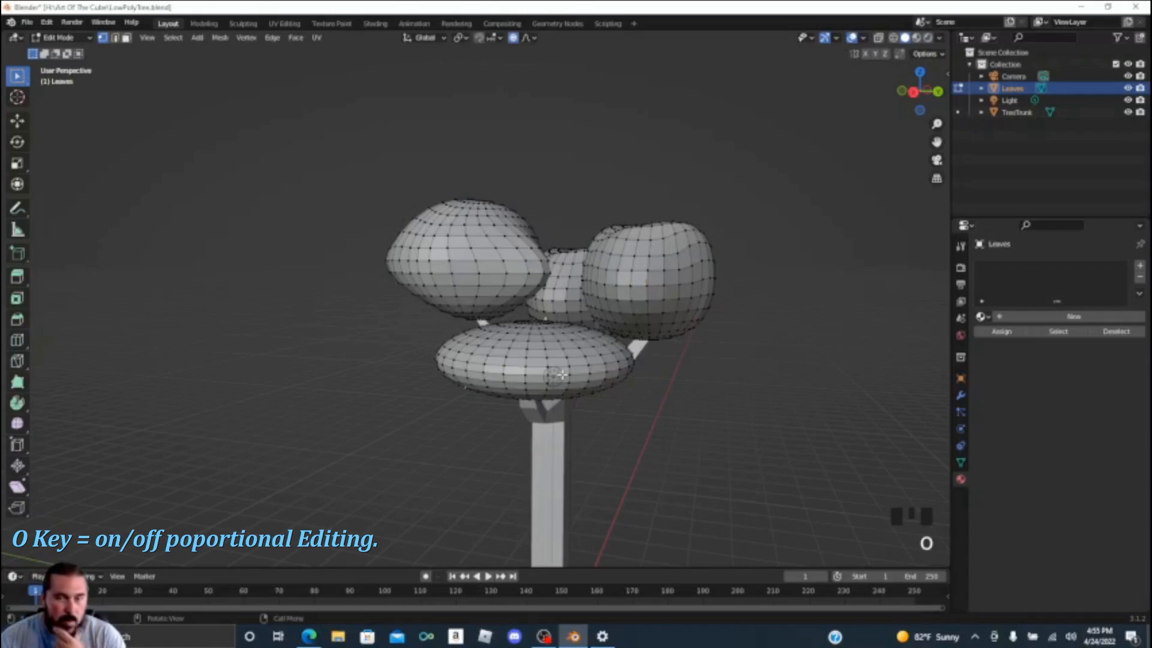
key("g")
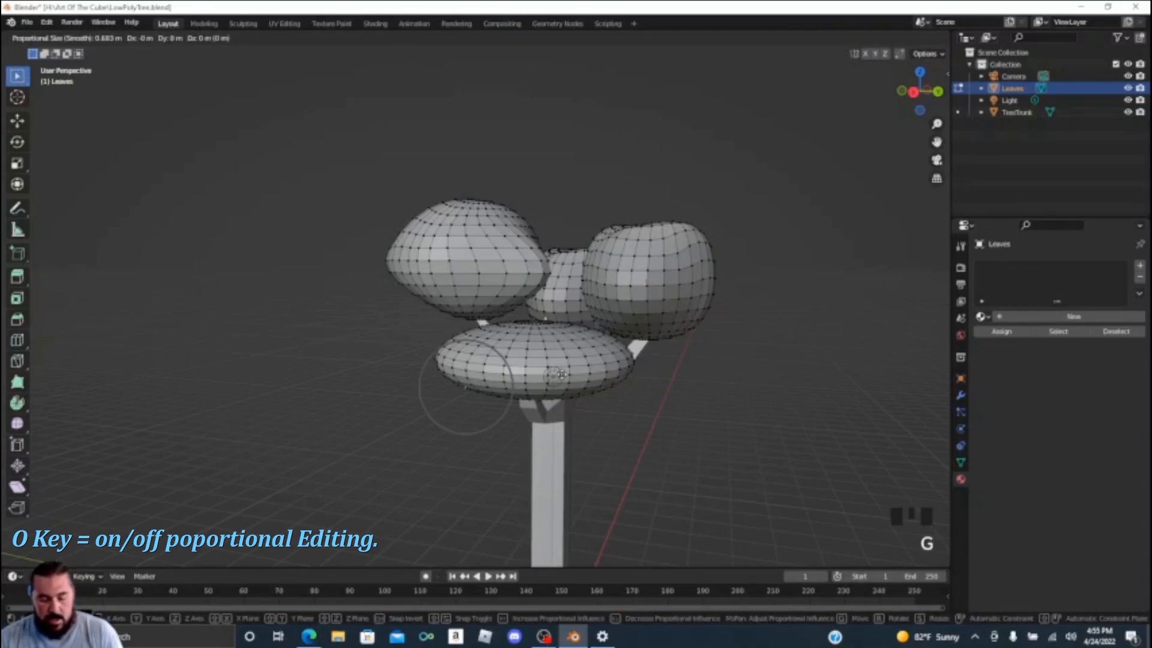
key("z")
scroll(555, 387, "down", 4)
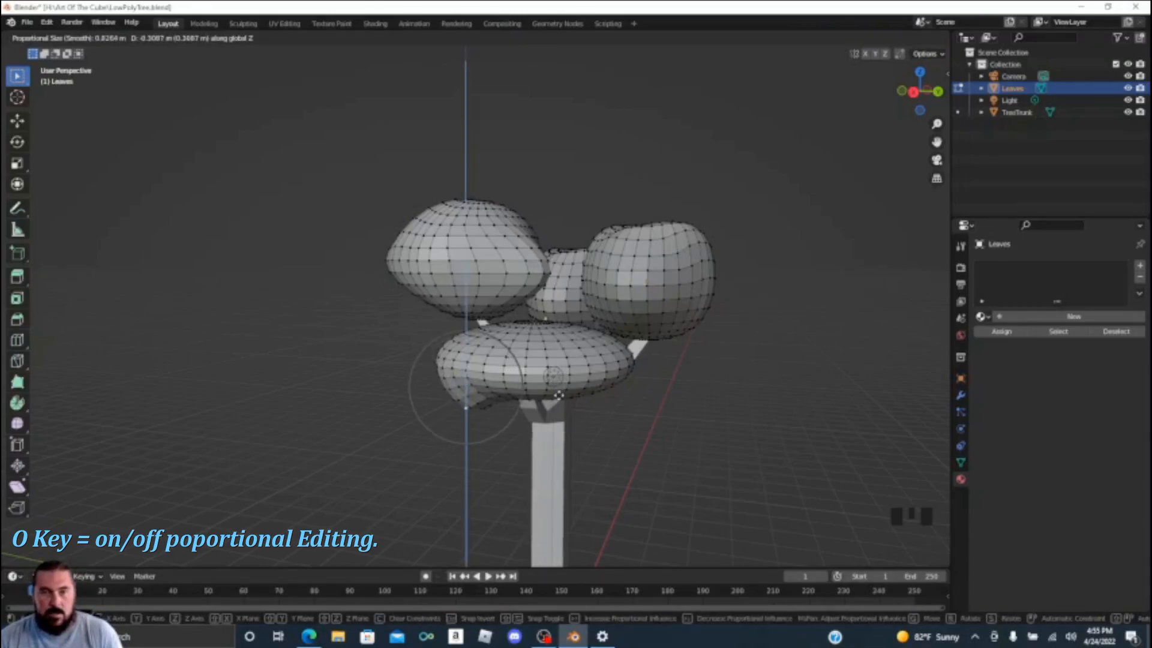
left_click(553, 424)
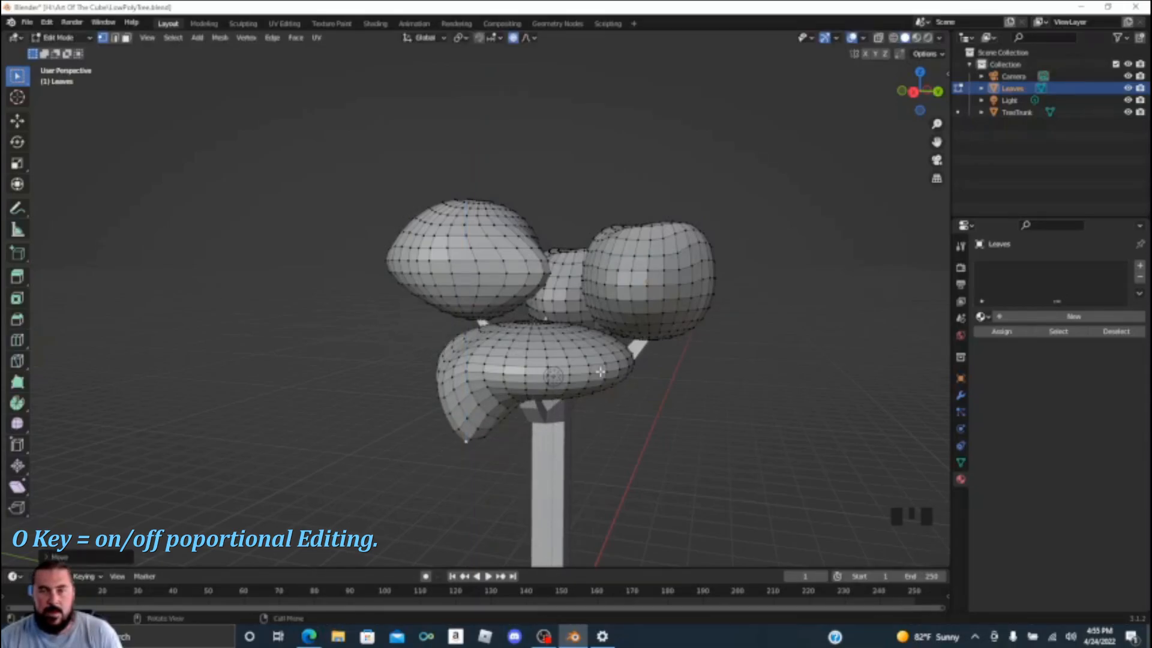
Move a vertex on the new clump's trunk-facing side along X with a 1 m proportional influence
mouse_move(571, 357)
middle_mouse_down()
mouse_move(715, 280)
mouse_move(576, 350)
middle_mouse_up()
middle_click_drag(490, 378, 461, 359)
scroll(471, 373, "down", 1)
left_click(464, 370)
left_click(452, 353)
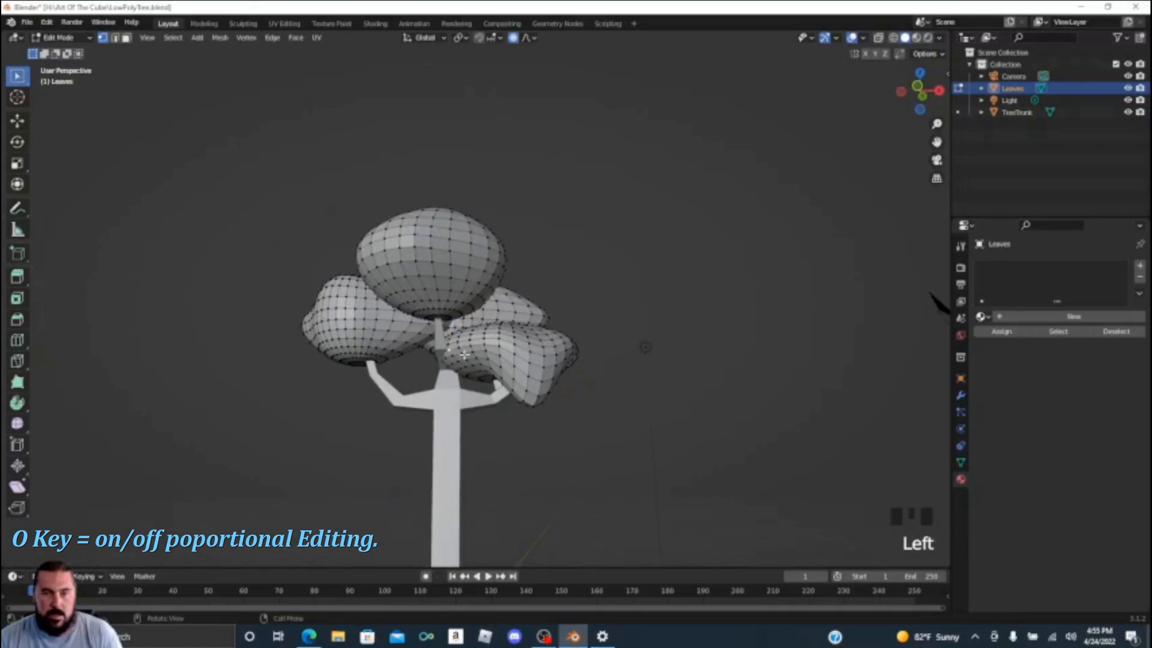
key("g")
key("z")
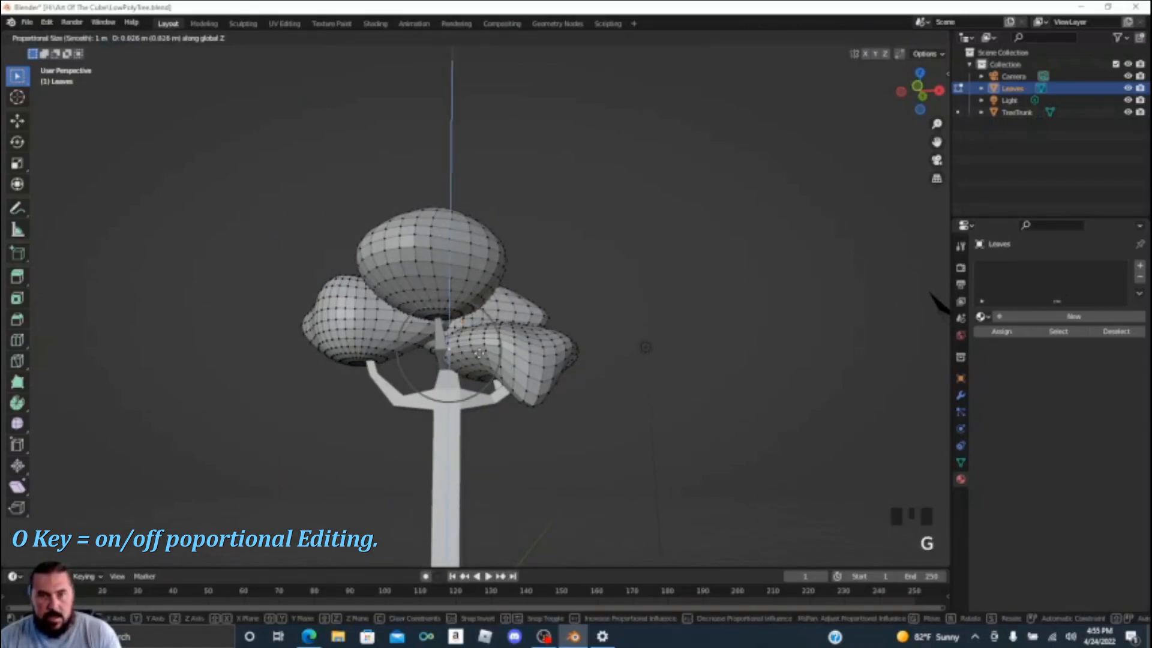
key("x")
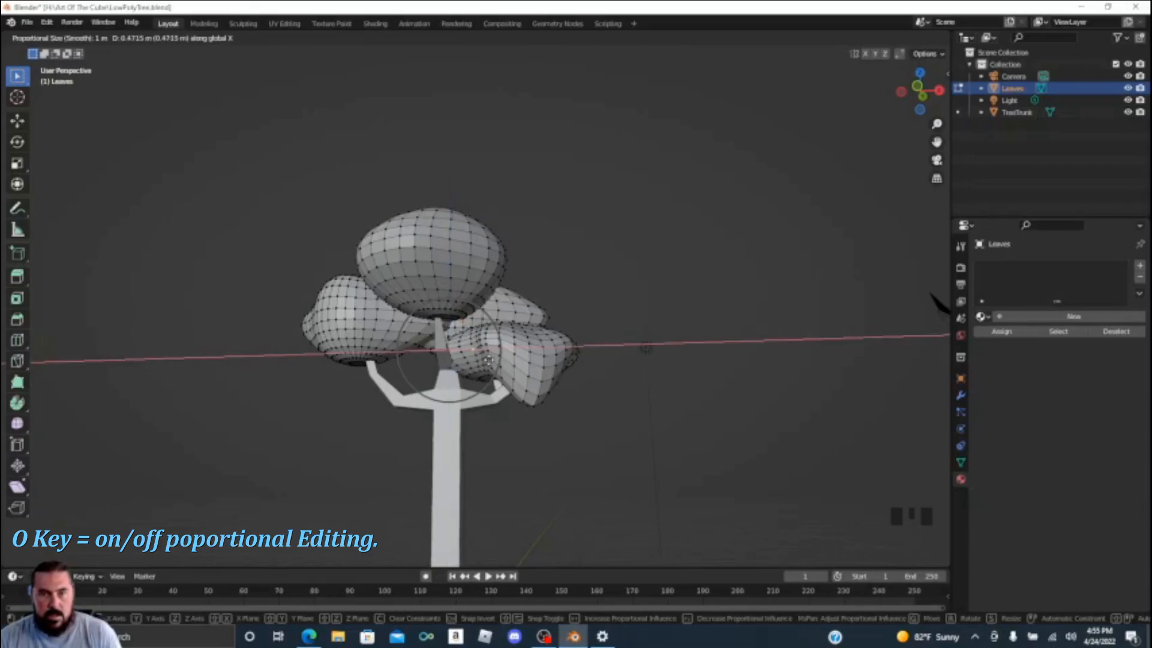
left_click(478, 352)
Shift a vertex on the clump's inner side horizontally with Z locked, using a proportional influence of about 0.75 m
middle_click_drag(478, 353, 483, 361)
left_click(484, 362)
key("g")
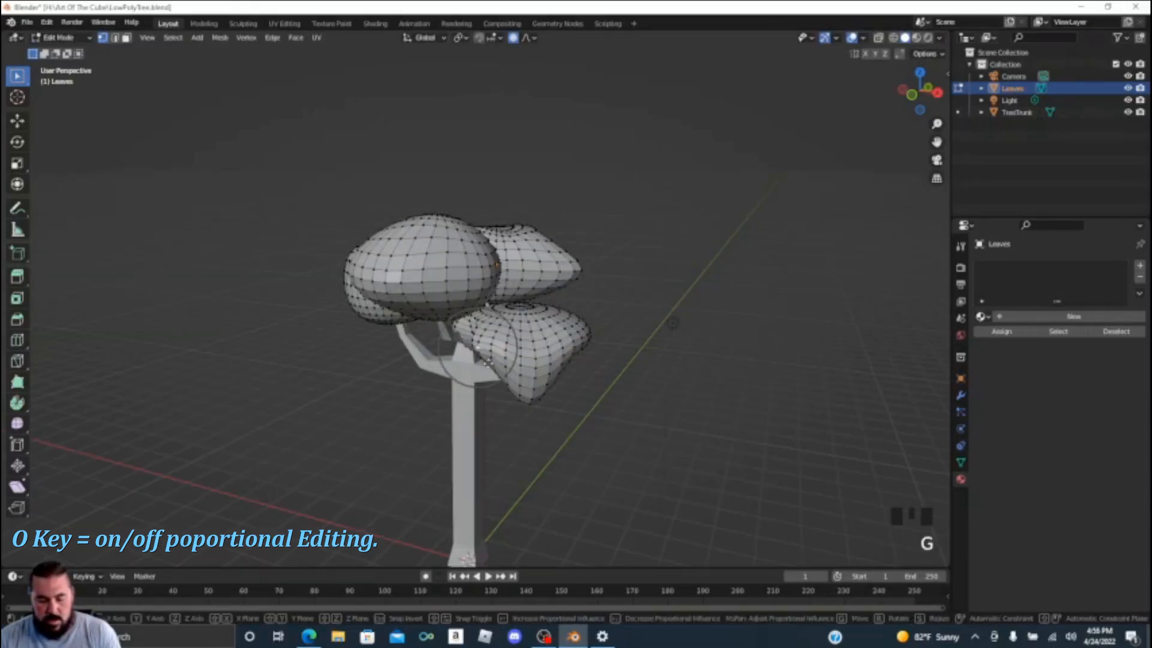
key("shift+z")
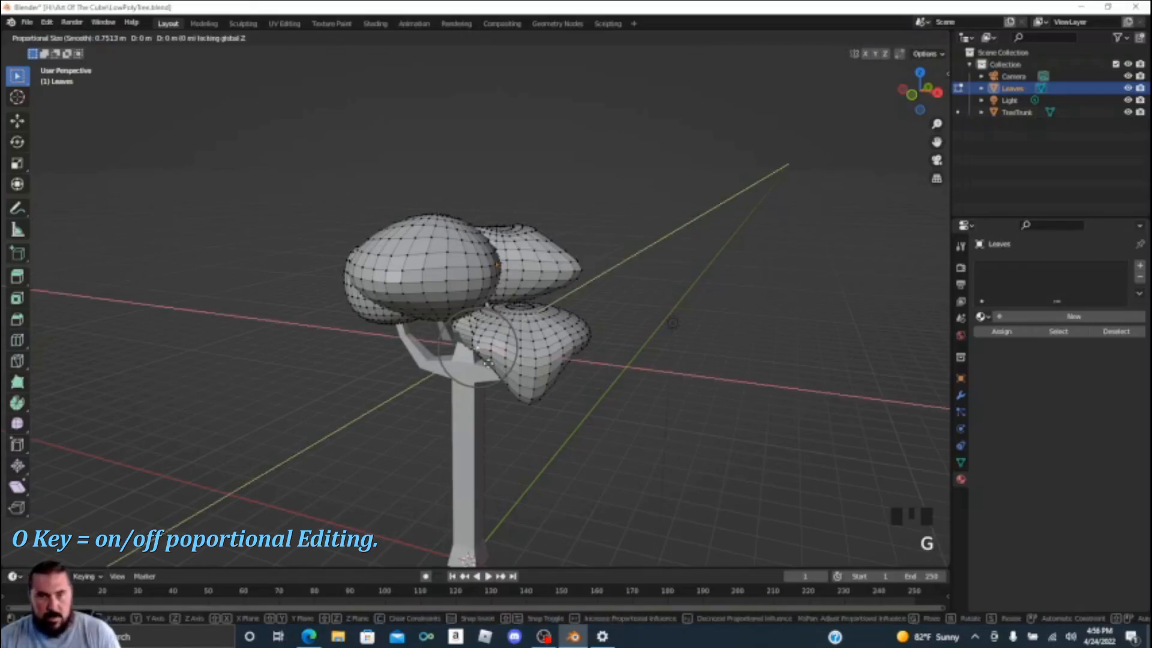
left_click(501, 360)
Push the clump's lower vertex beside the trunk horizontally away from it with Z locked, keeping the 0.75 m proportional influence
middle_click_drag(501, 360, 522, 249)
scroll(480, 314, "down", 1)
middle_click_drag(481, 314, 538, 327)
scroll(467, 358, "down", 1)
scroll(468, 358, "up", 10)
scroll(468, 358, "down", 1)
middle_click_drag(468, 359, 421, 383)
left_click(378, 502)
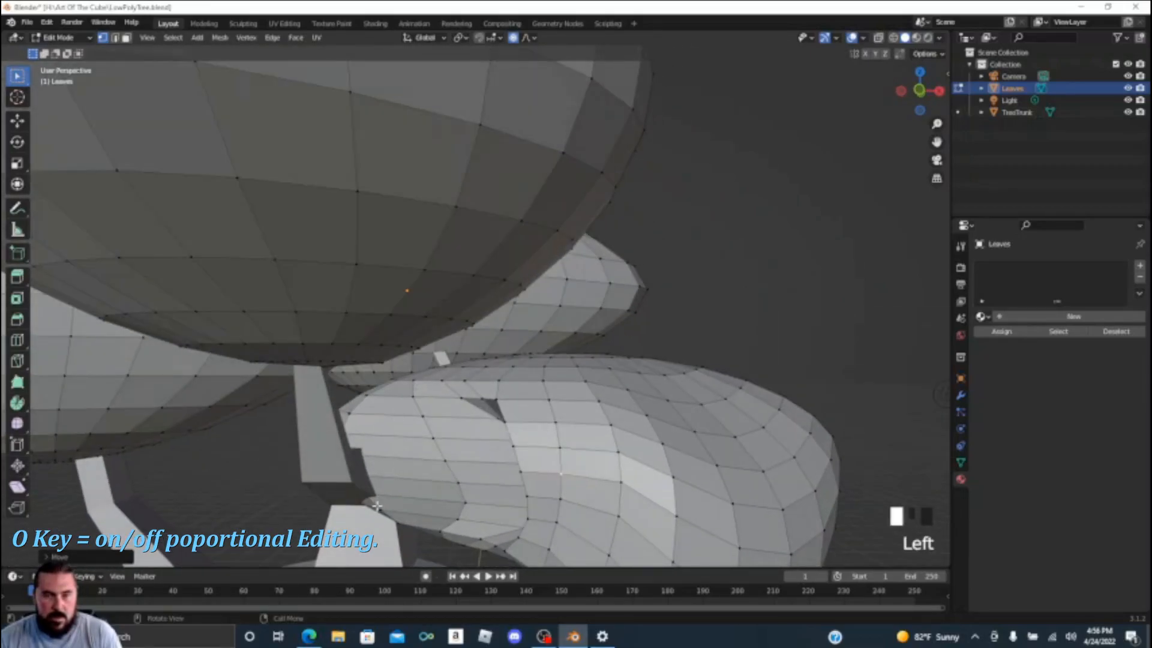
key("g")
key("shift+z")
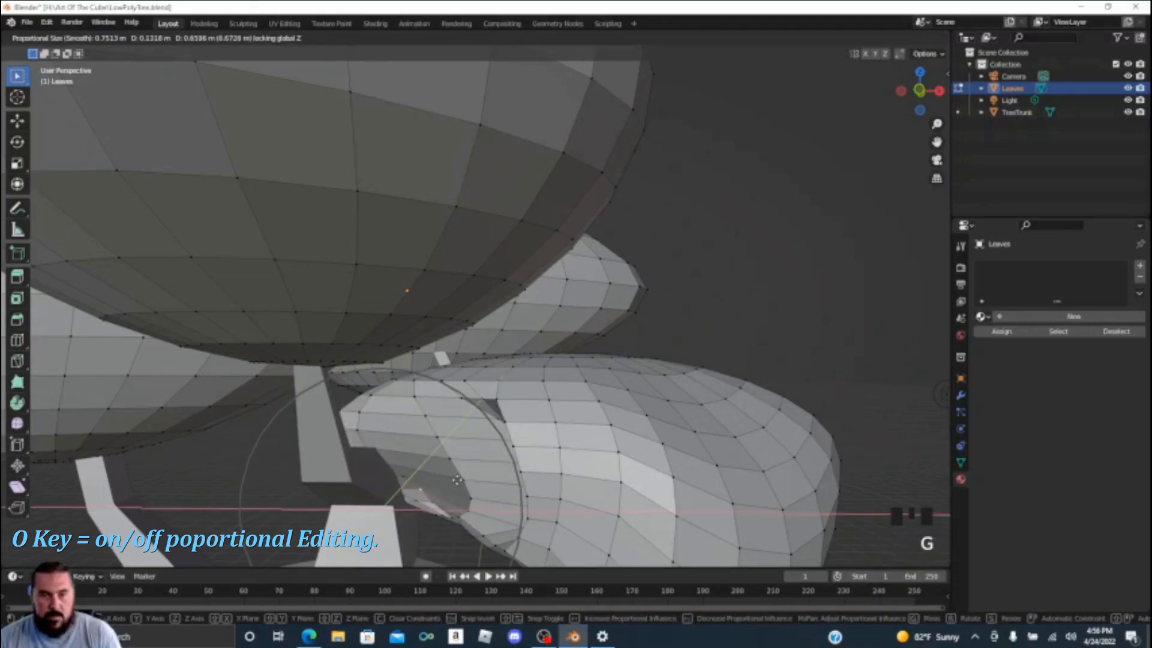
left_click(447, 487)
Move the clump's protruding inner edge vertex about 0.64 m horizontally with Z locked, reducing the proportional influence to about 0.47 m
left_click(367, 439)
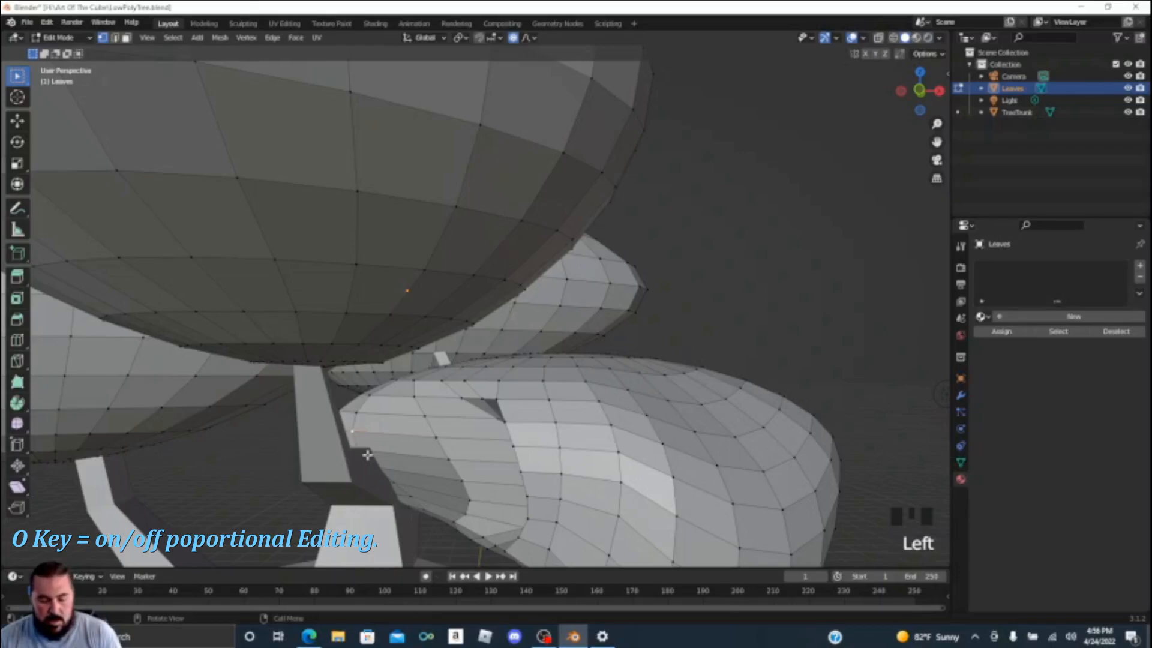
left_click(382, 477)
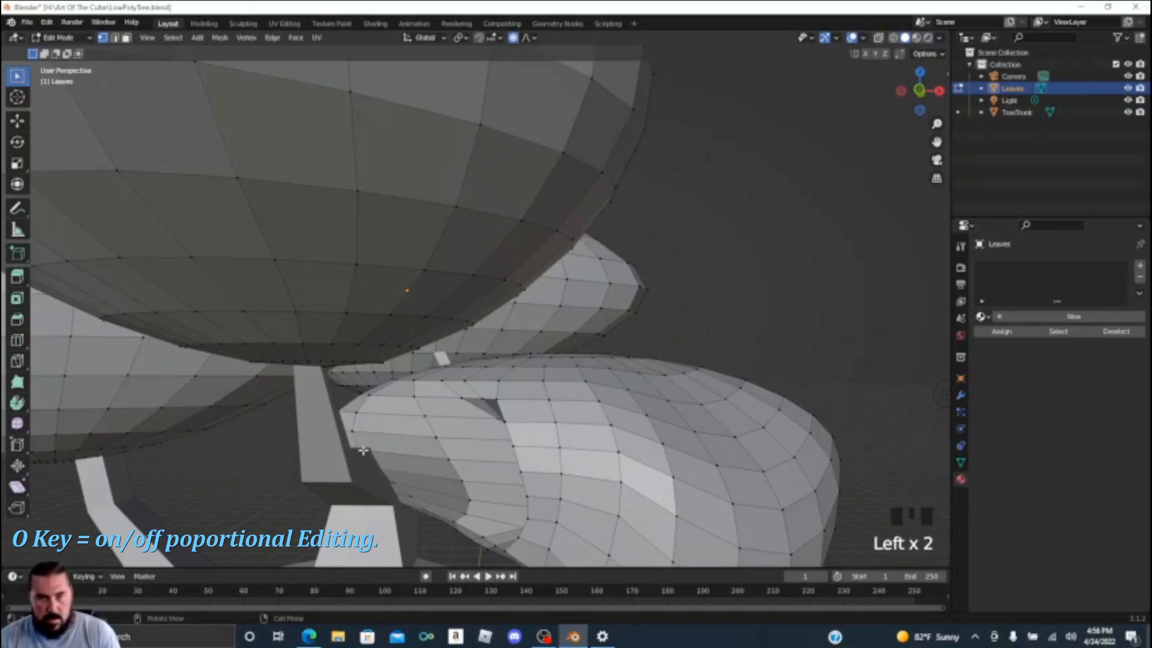
middle_click_drag(357, 445, 267, 487)
scroll(264, 488, "down", 1)
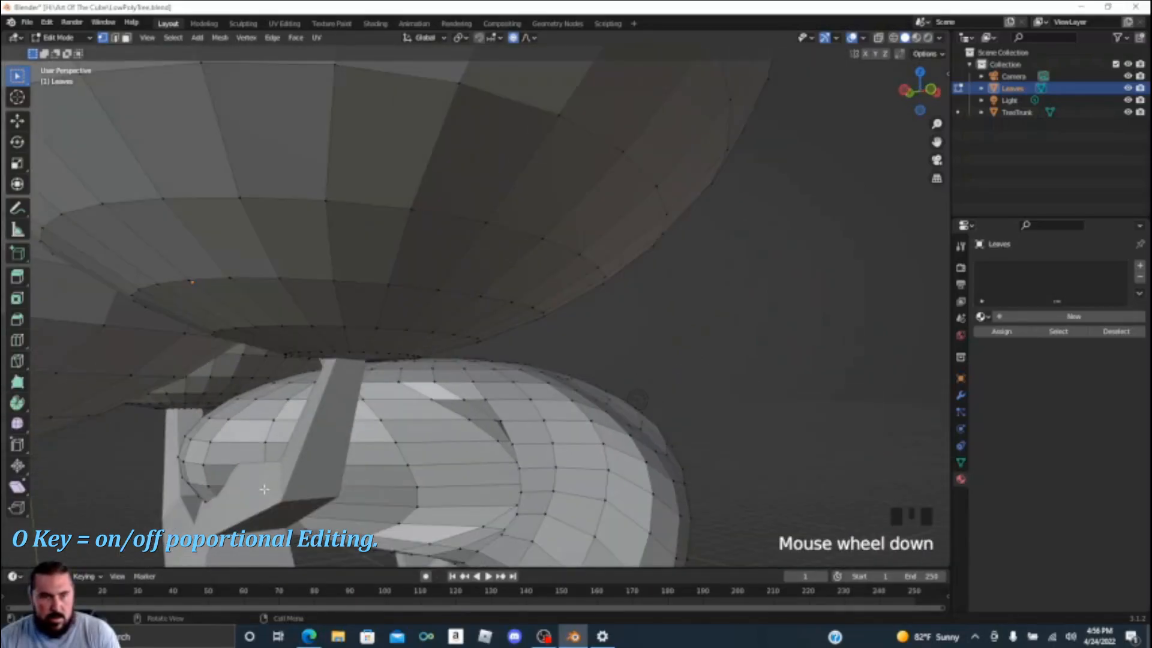
left_click(183, 462)
key("g")
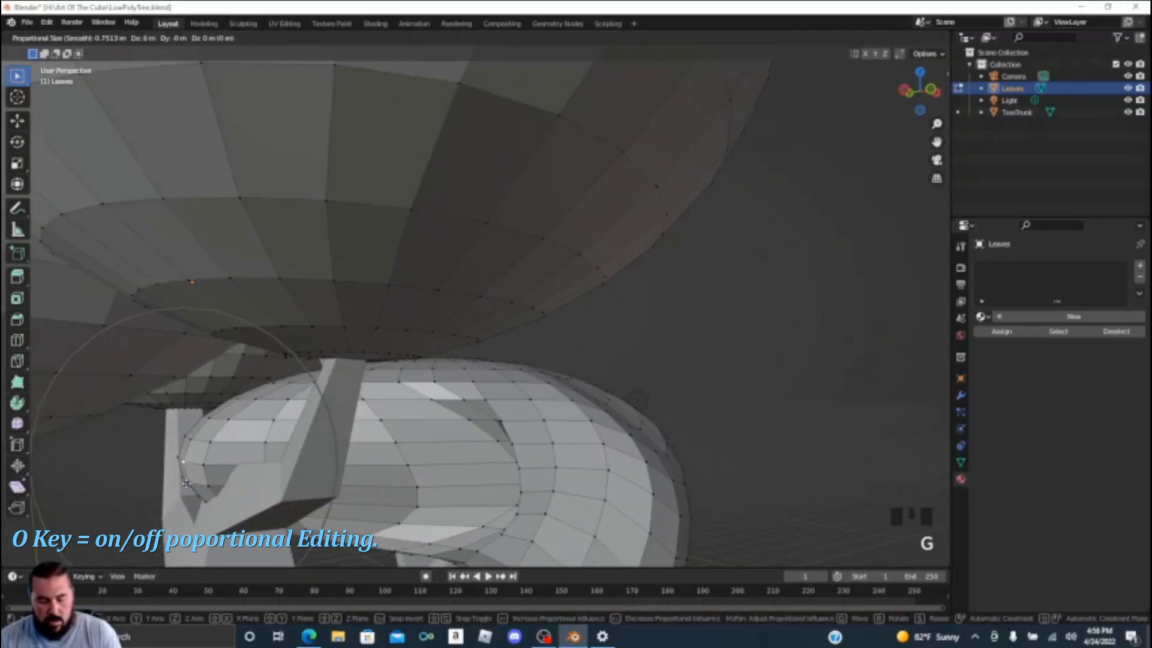
key("shift+z")
scroll(198, 480, "down", 6)
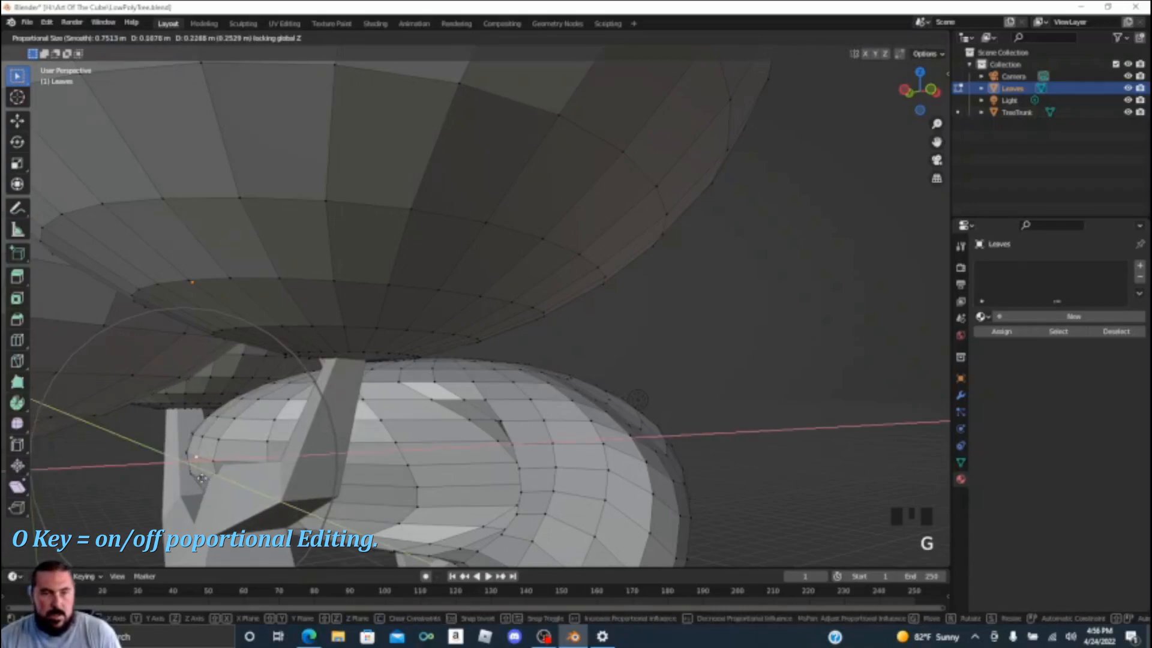
scroll(221, 477, "up", 14)
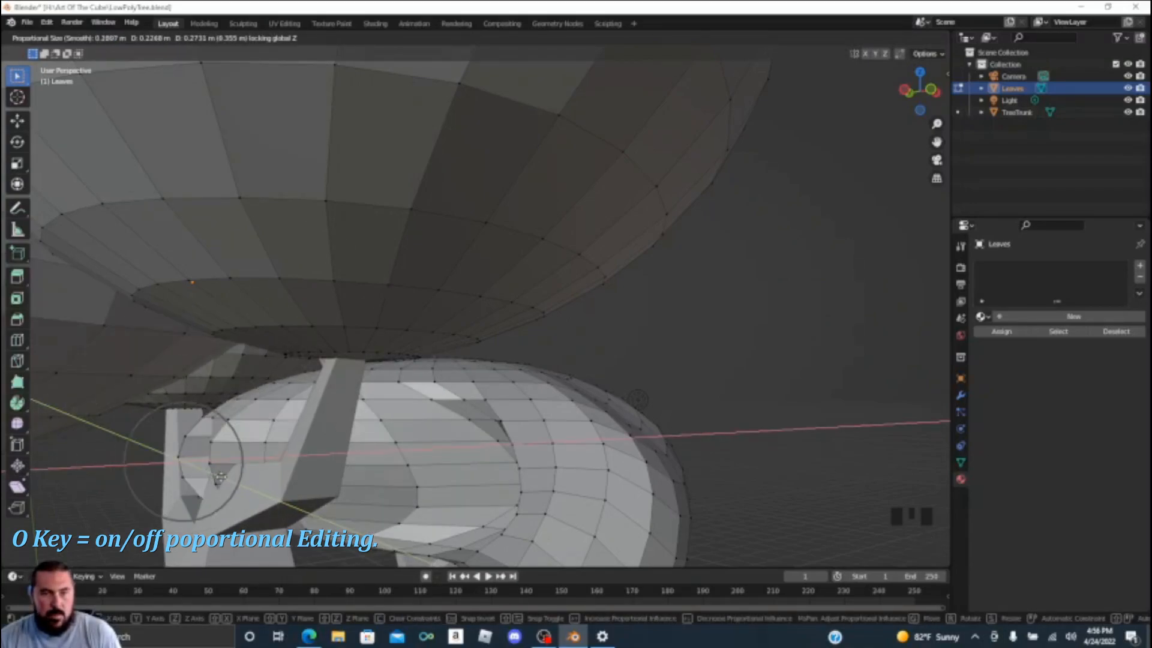
scroll(251, 477, "down", 2)
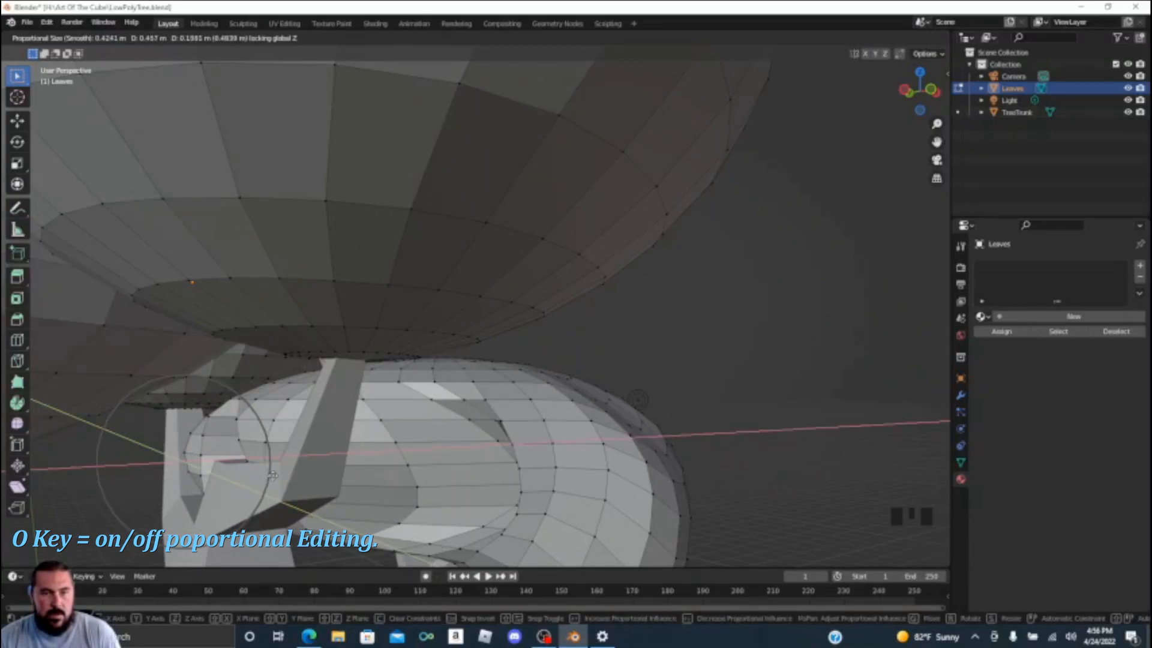
scroll(296, 475, "down", 1)
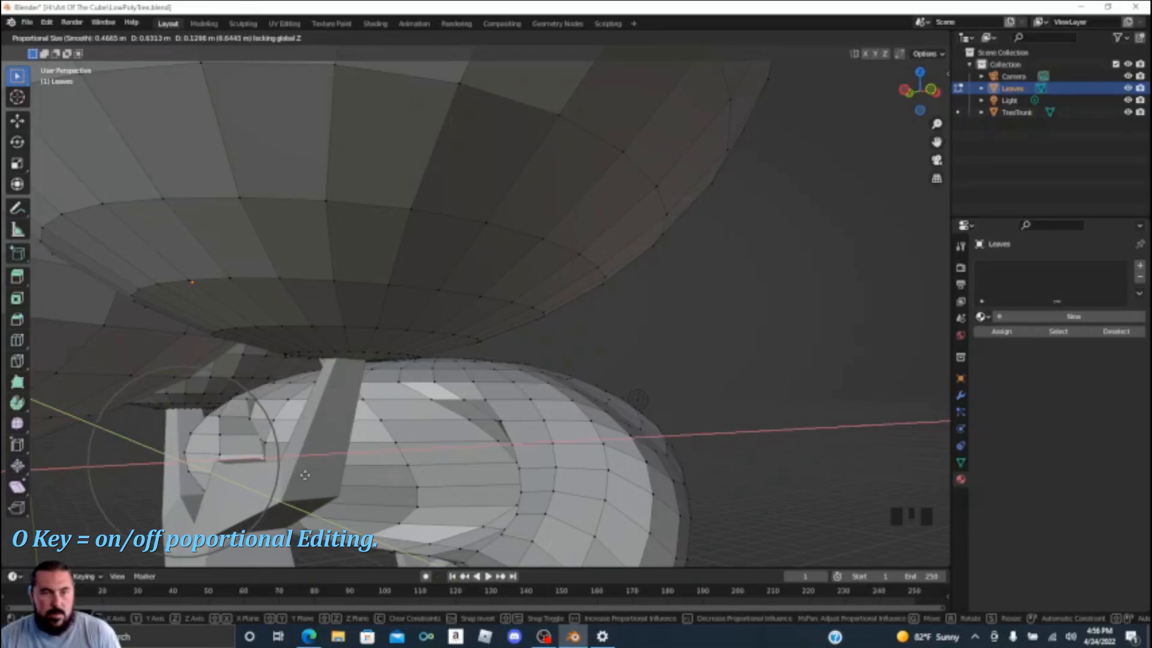
left_click(319, 474)
Freely move the vertex at the clump's inner tip away from the central branch, keeping the 0.47 m proportional influence
middle_click_drag(330, 451, 347, 402)
scroll(330, 454, "down", 2)
left_click(364, 396)
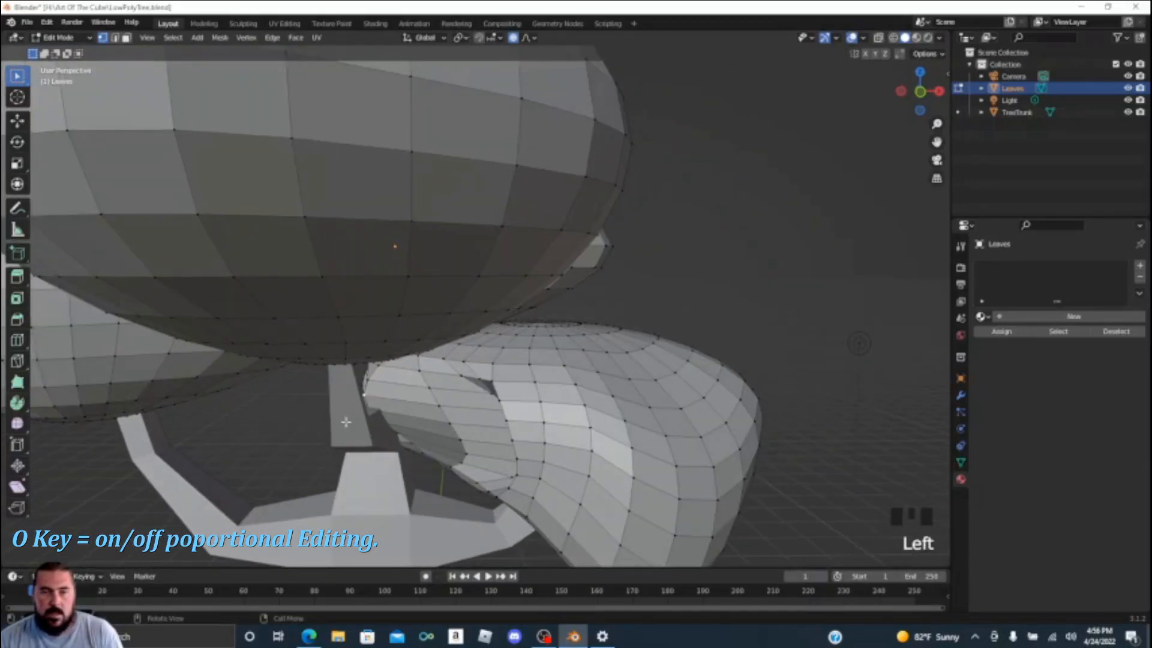
key("g")
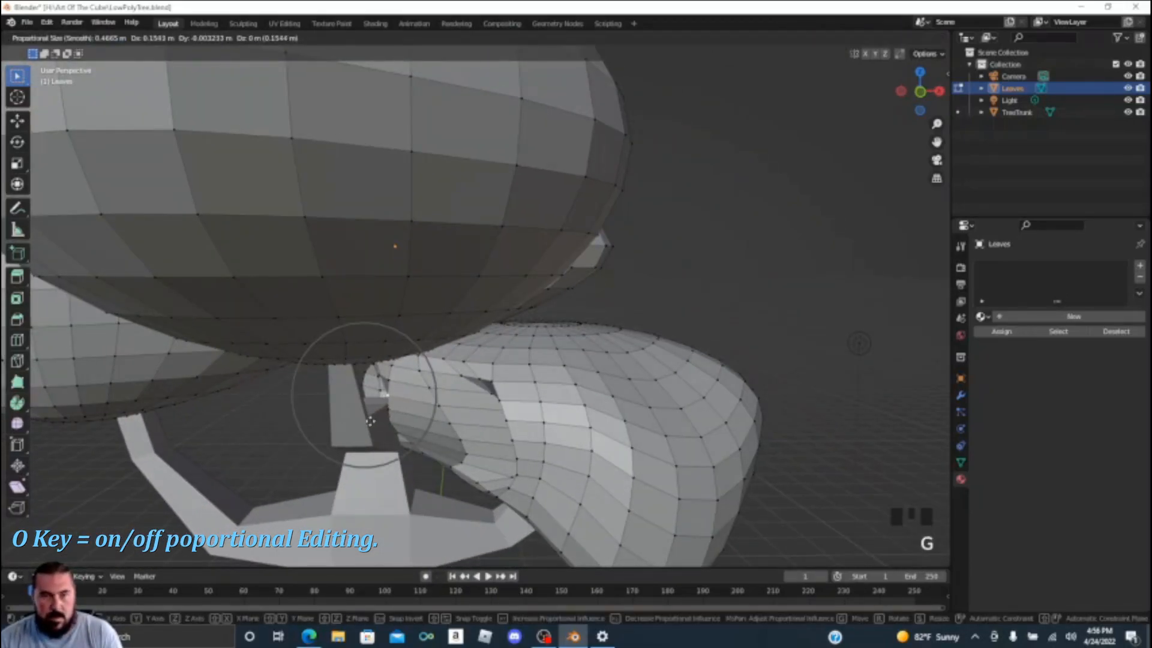
left_click(381, 416)
Pull the clump's low vertex behind the trunk horizontally away from the branch junction with Z locked
middle_click_drag(387, 401, 588, 377)
scroll(587, 377, "down", 2)
left_click(379, 473)
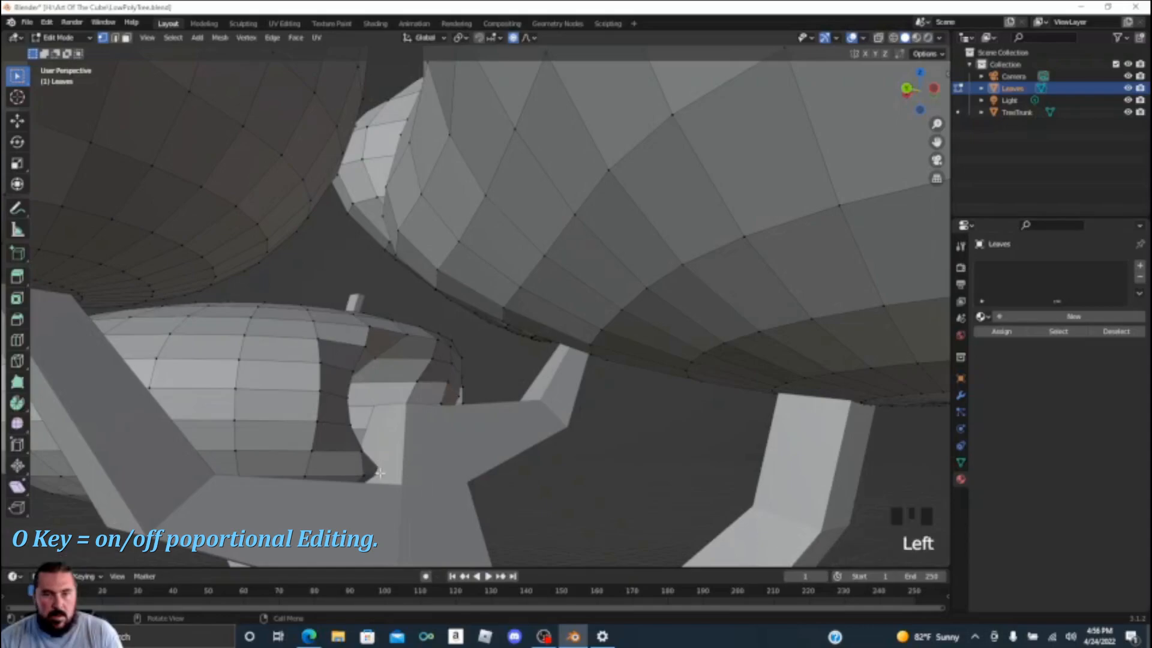
left_click(364, 474)
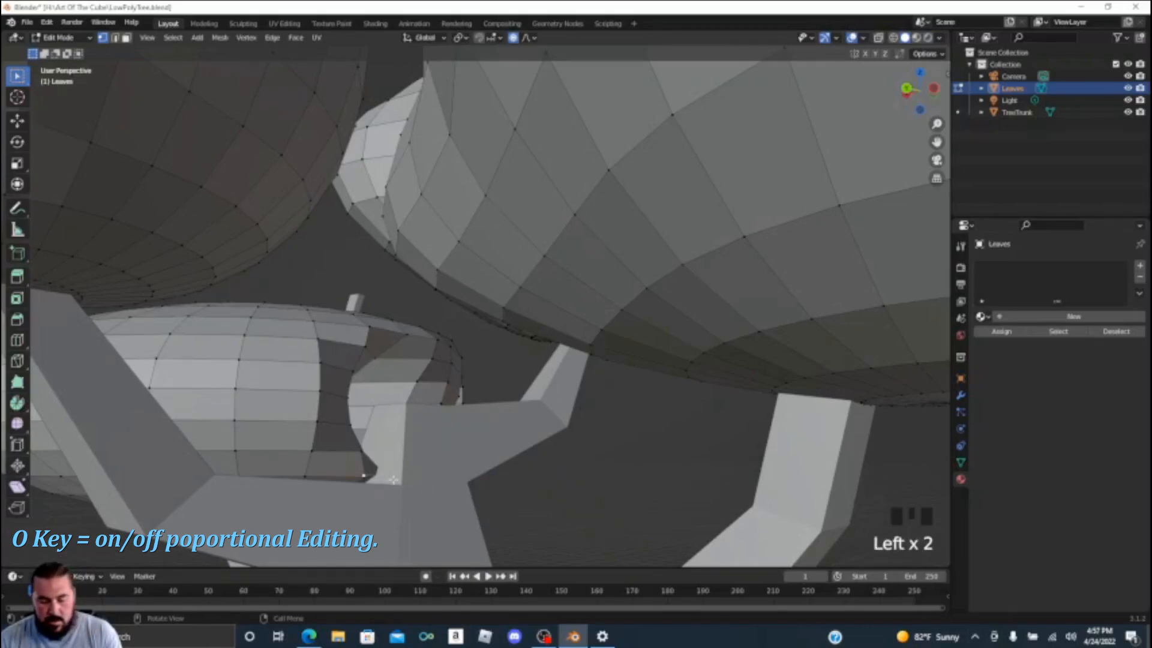
key("g")
key("shift+z")
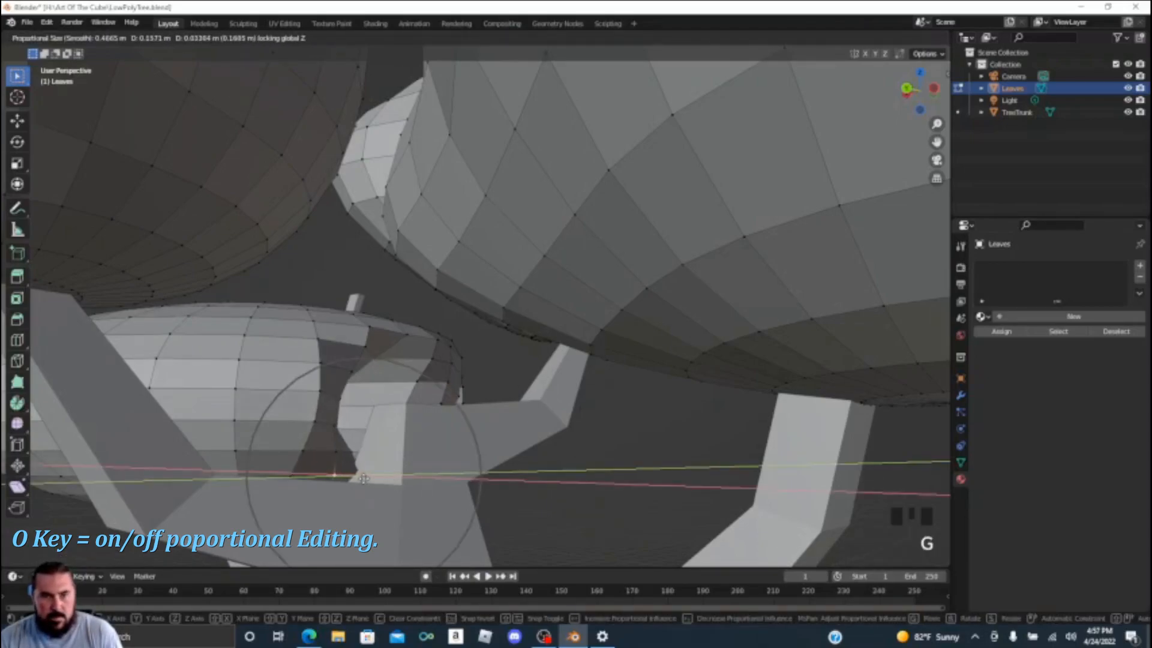
left_click(341, 481)
Move the selected trunk-side vertex of the clump along X with proportional editing to clear the branch
scroll(374, 438, "up", 2)
middle_click_drag(374, 438, 360, 414)
scroll(334, 427, "down", 2)
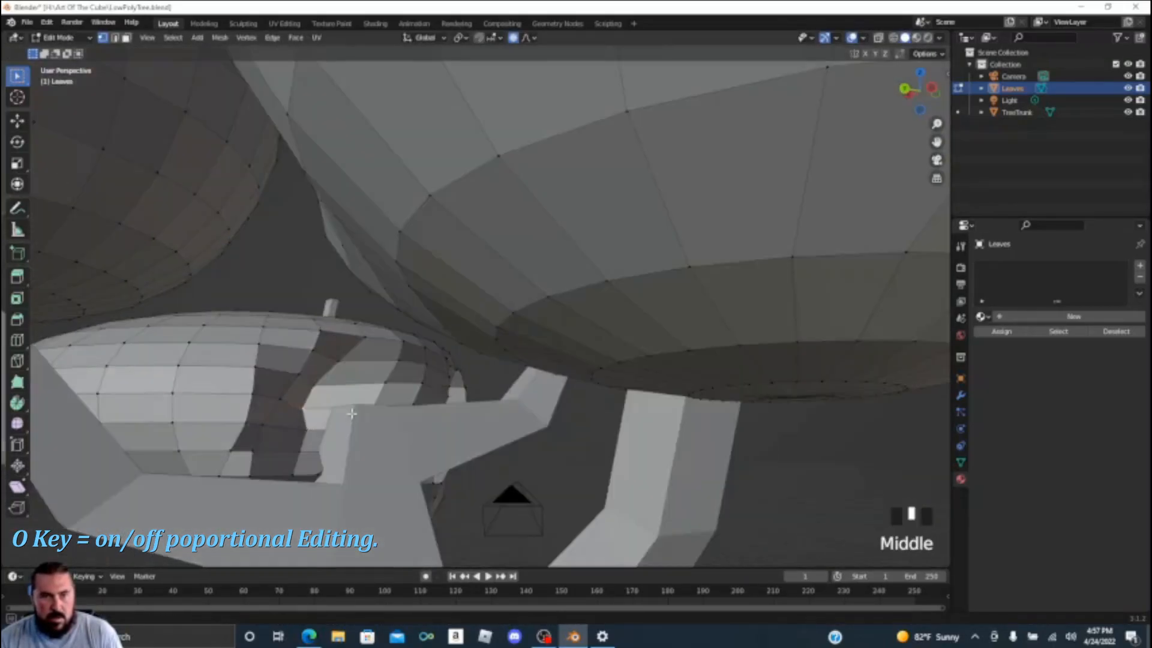
scroll(365, 415, "down", 2)
key("g")
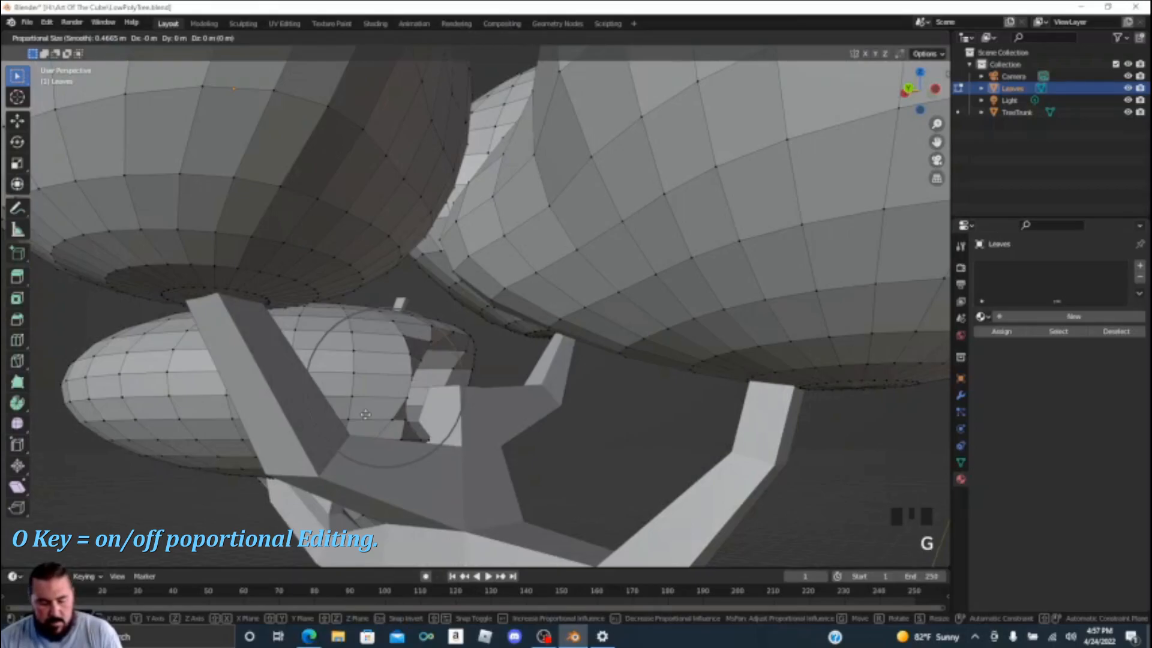
key("x")
left_click(406, 413)
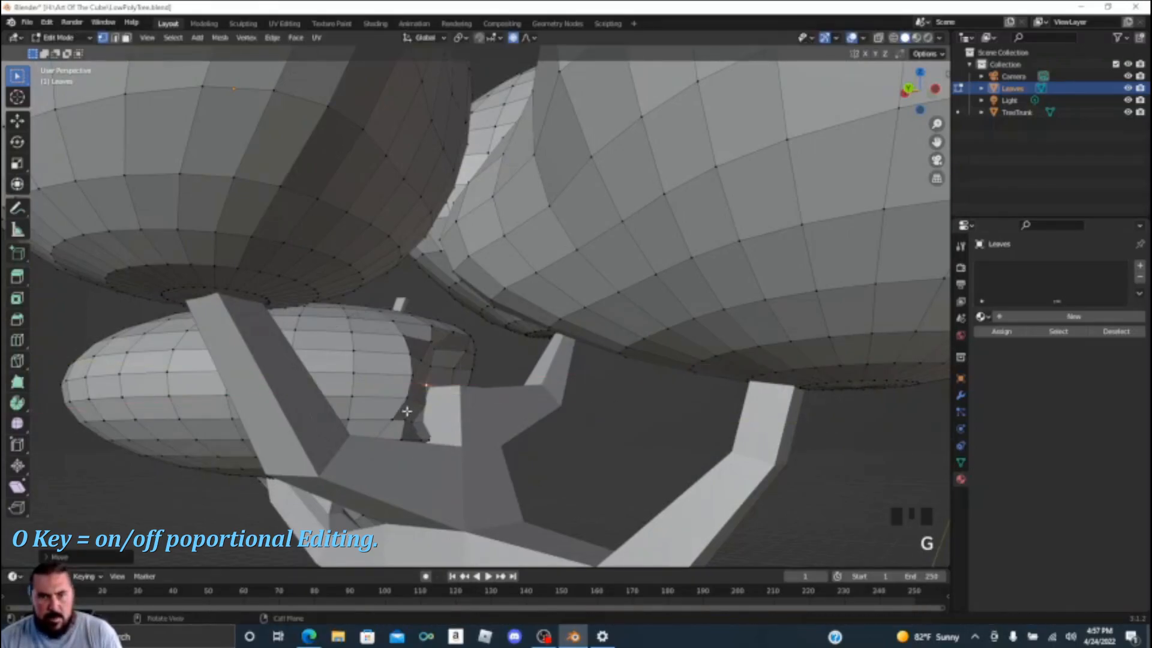
Select a vertex higher on the clump's indented inner side and move it horizontally with Z locked to reshape the dent
left_click(435, 354)
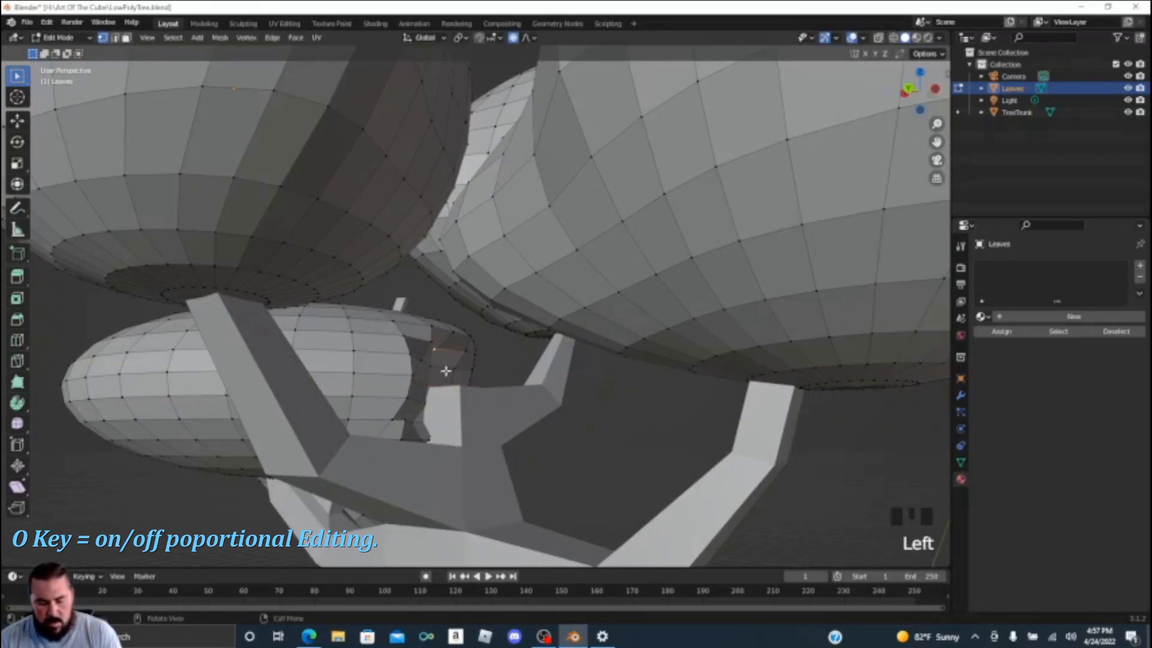
key("g")
key("shift+z")
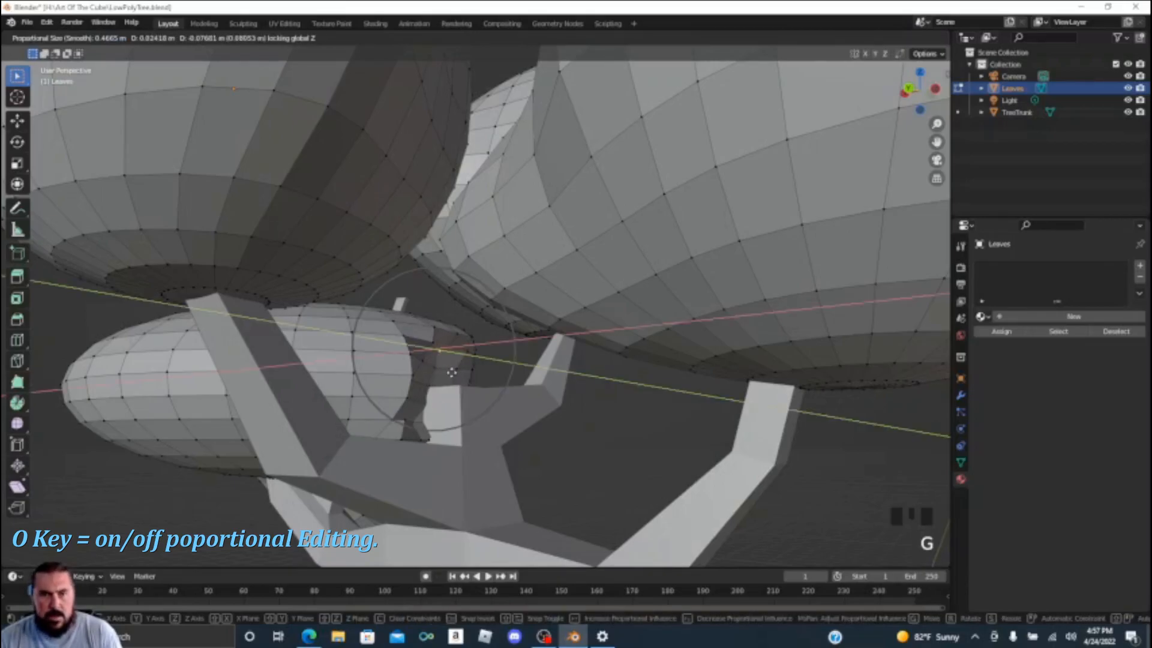
left_click(476, 375)
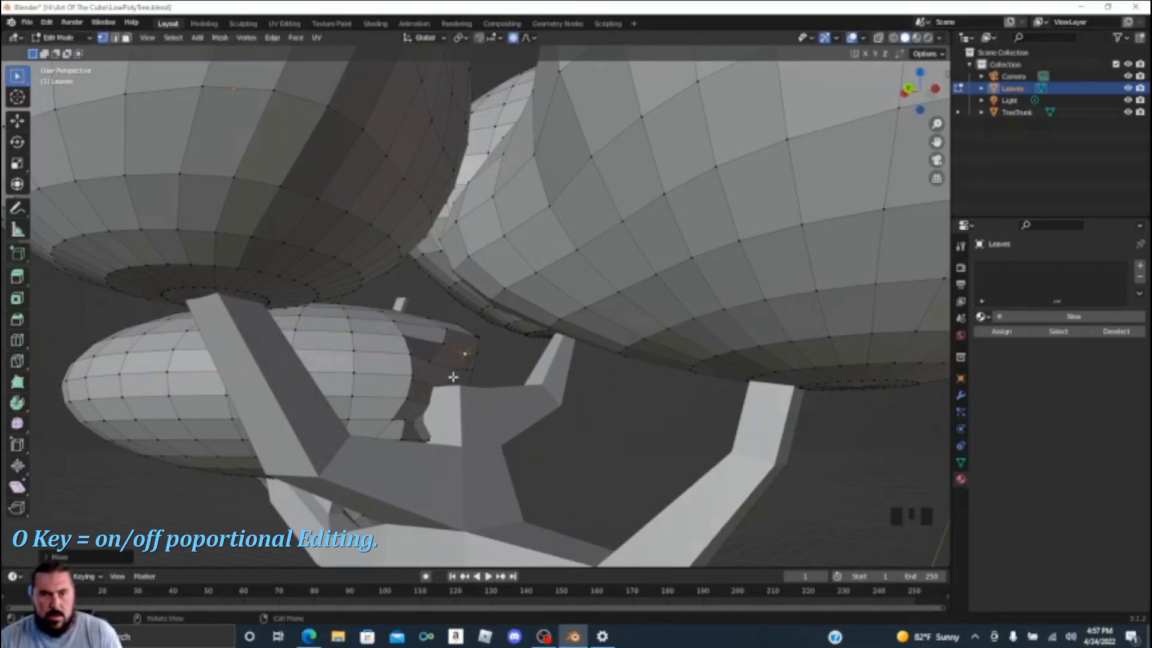
middle_click_drag(438, 349, 204, 380)
scroll(390, 373, "down", 2)
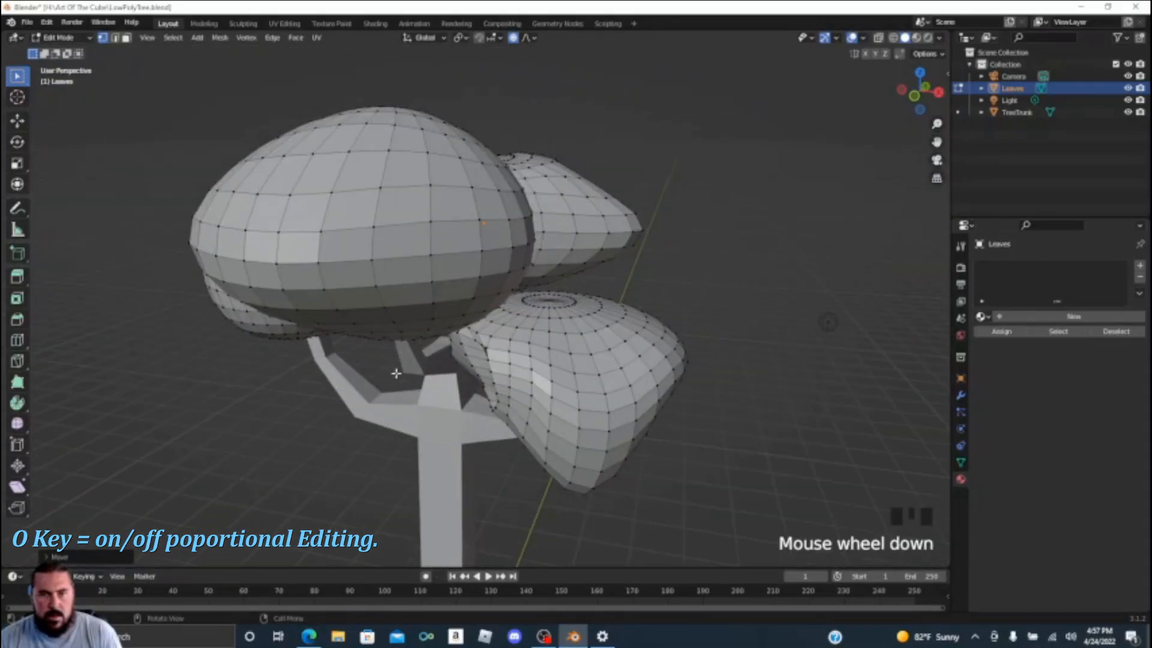
middle_click_drag(480, 391, 512, 399)
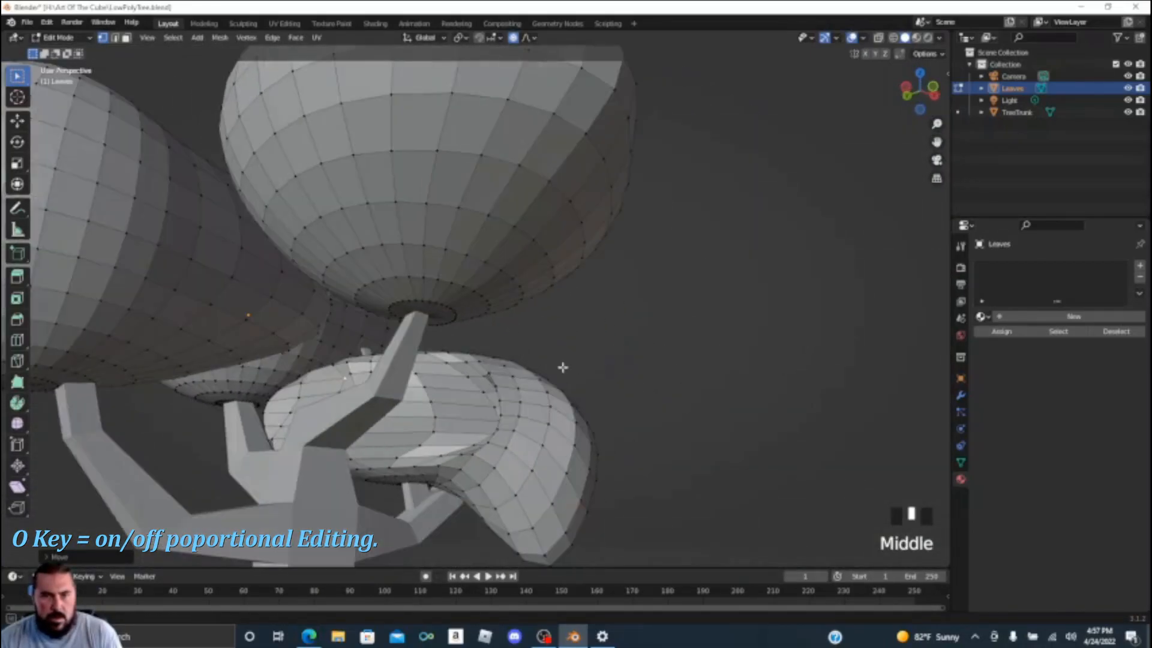
Move a vertex on the fold of the lowest leaf cluster horizontally inward with proportional editing, keeping its Z height locked
scroll(511, 399, "down", 2)
left_click(490, 402)
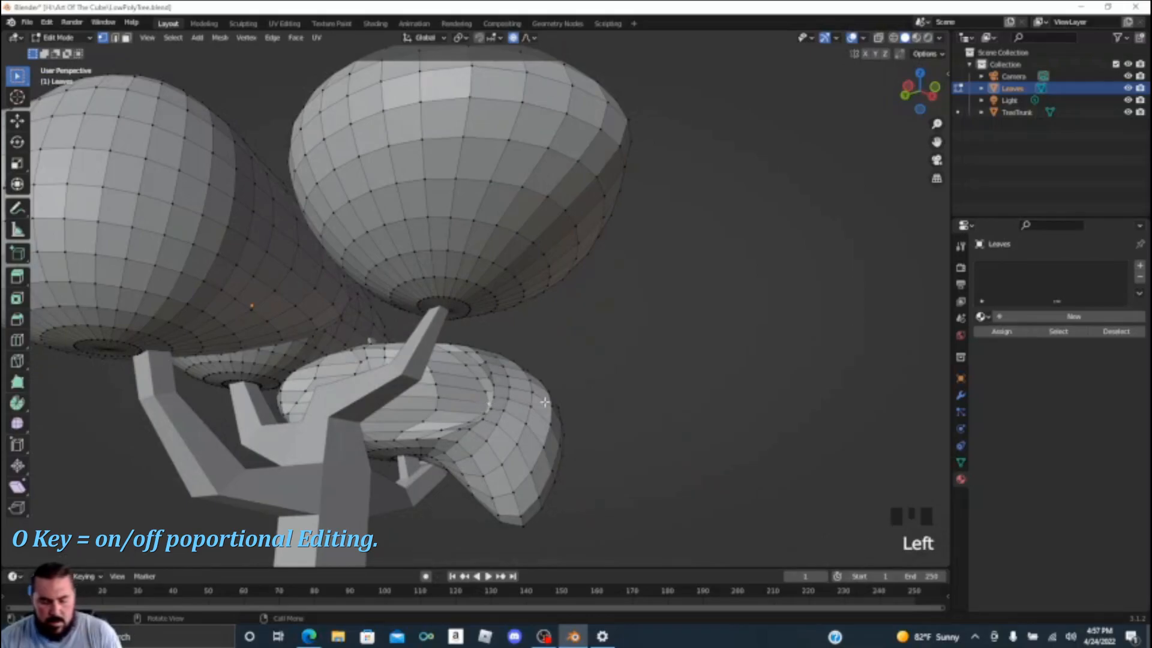
key("g")
key("shift+z")
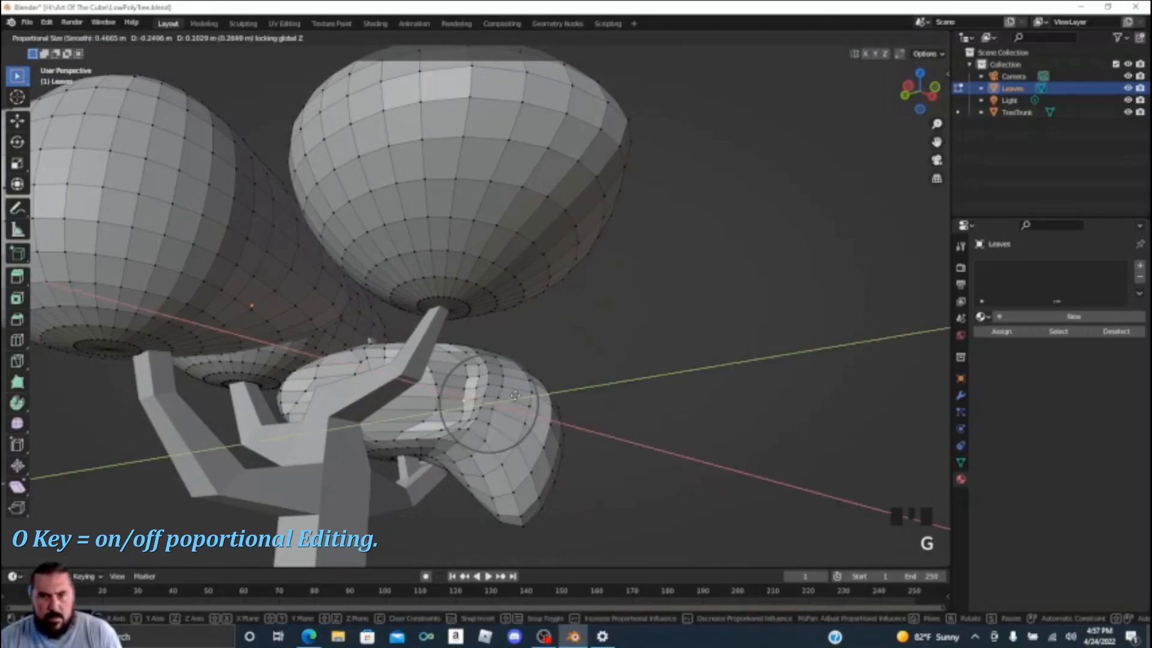
left_click(507, 395)
Move an underside vertex of the lowest cluster near the branch horizontally with proportional editing, keeping Z locked
middle_click_drag(506, 394, 483, 393)
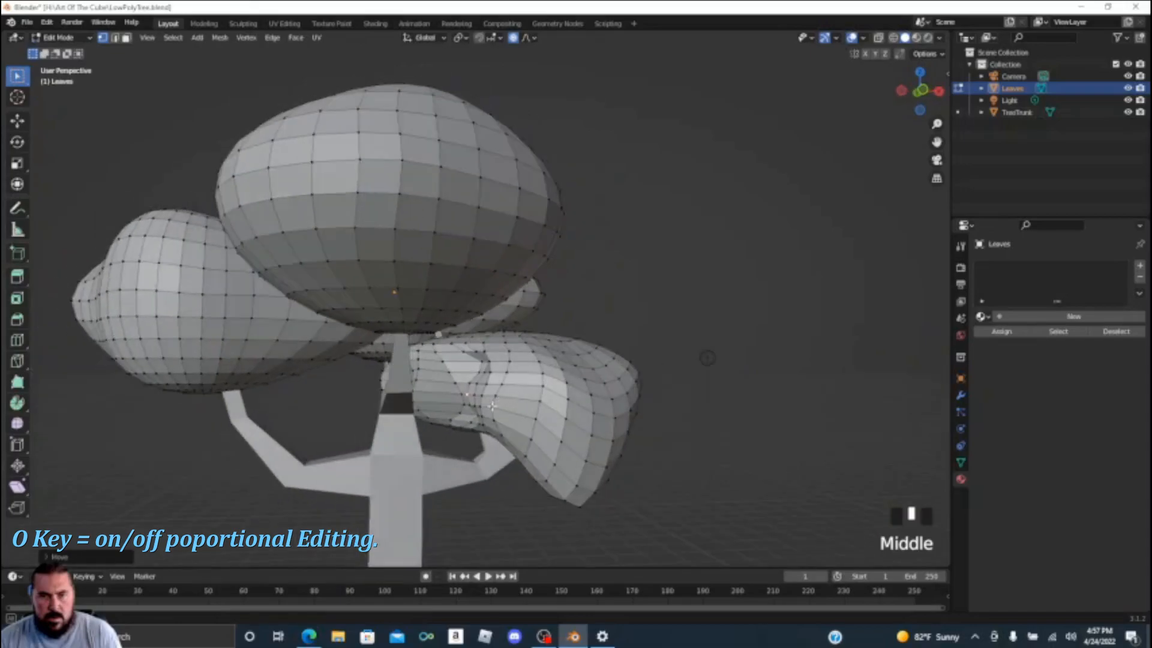
scroll(471, 393, "down", 2)
left_click(467, 394)
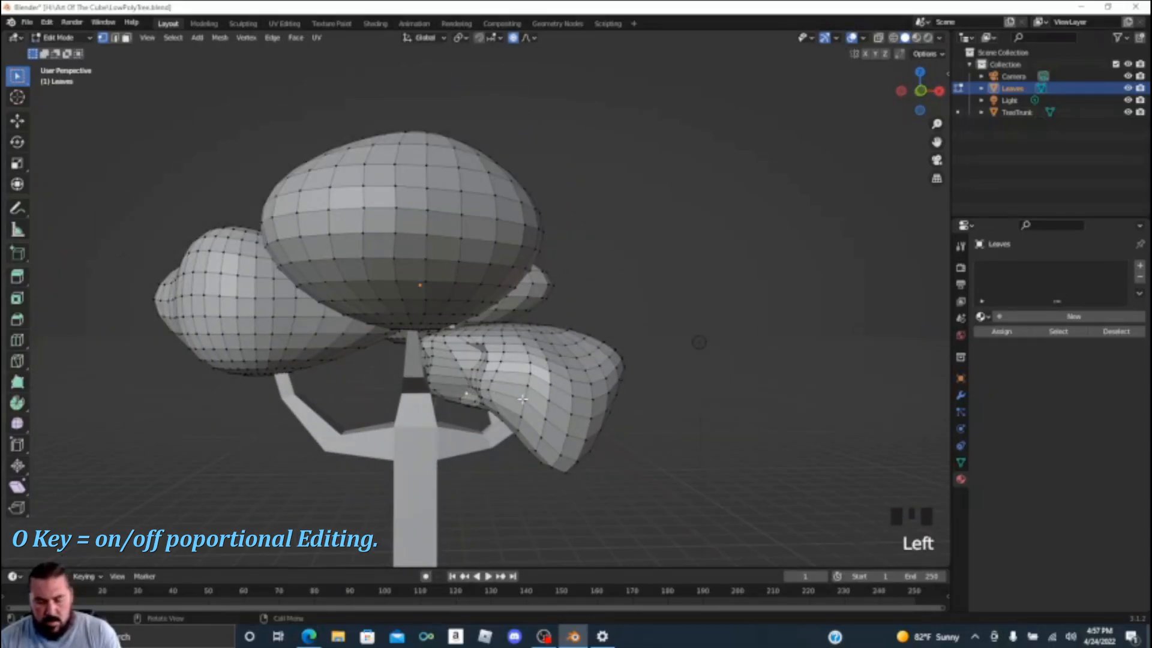
key("g")
key("x")
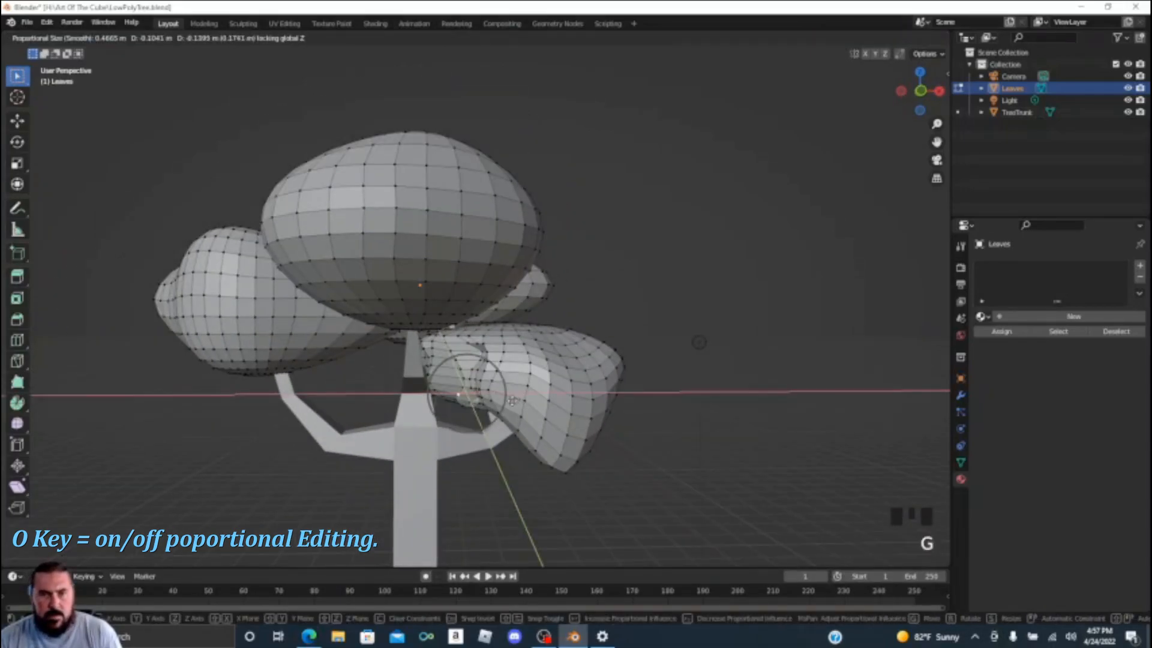
left_click(506, 381)
Shift the upper vertex of the same cluster's crease about 0.15 m horizontally with Z locked
left_click(479, 351)
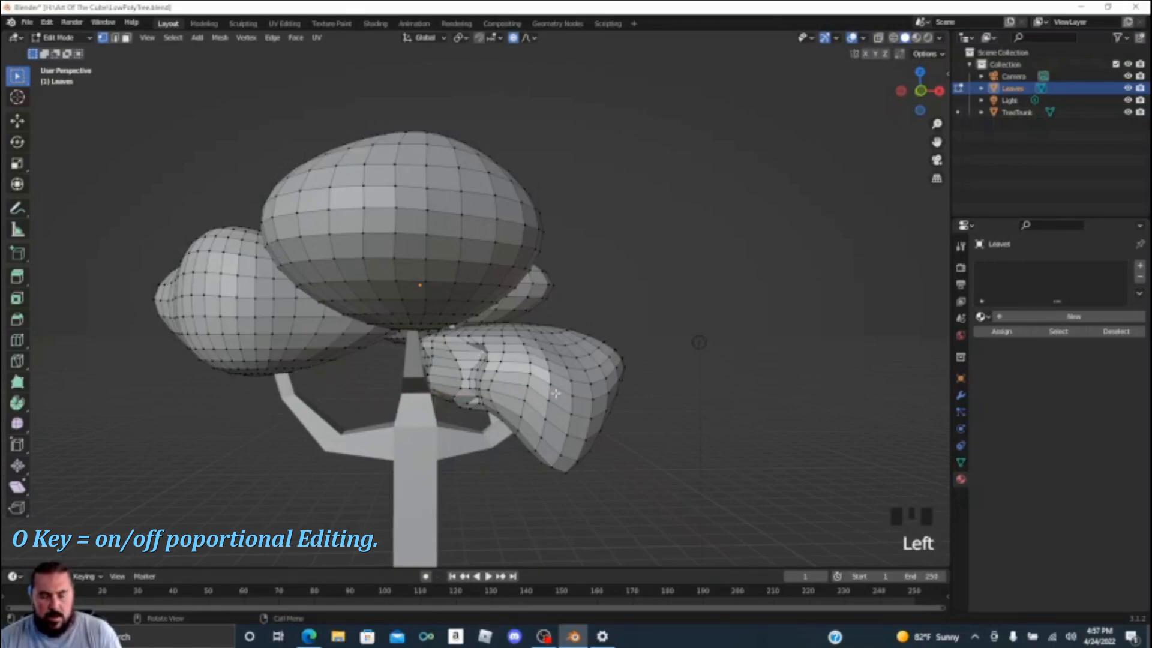
key("g")
key("shift+z")
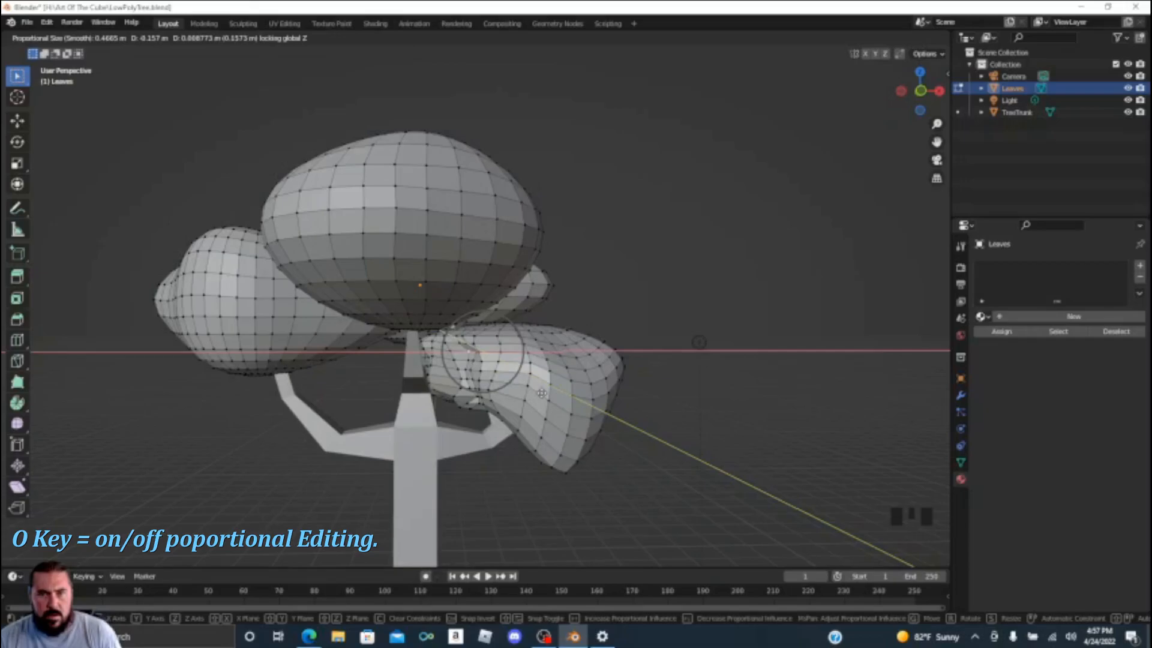
left_click(544, 394)
Enlarge the proportional editing size to about 1.1 m and pull a side vertex of the lowest cluster outward about 0.68 m along negative Y
middle_click_drag(544, 394, 374, 372)
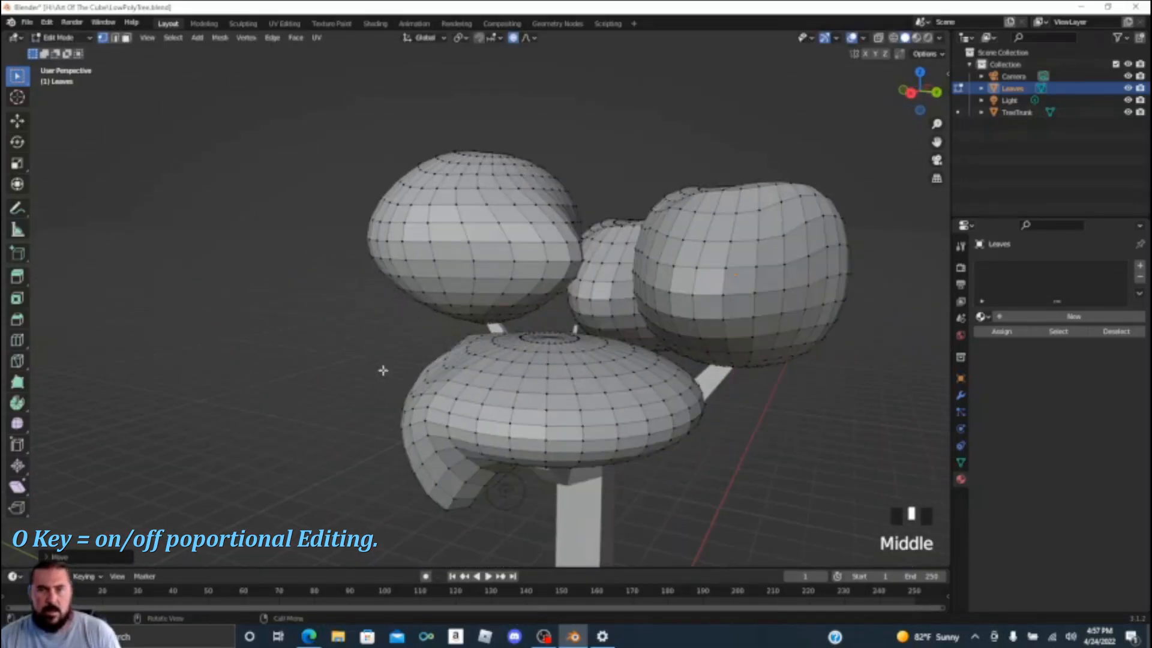
scroll(515, 353, "down", 2)
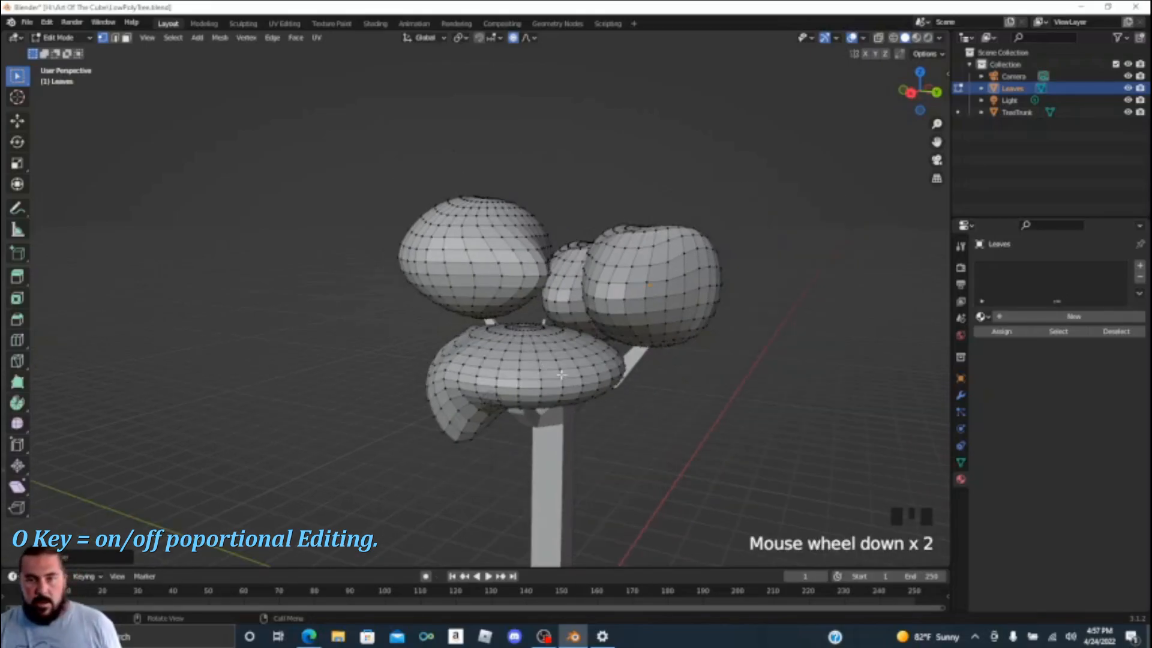
middle_click_drag(577, 364, 484, 372)
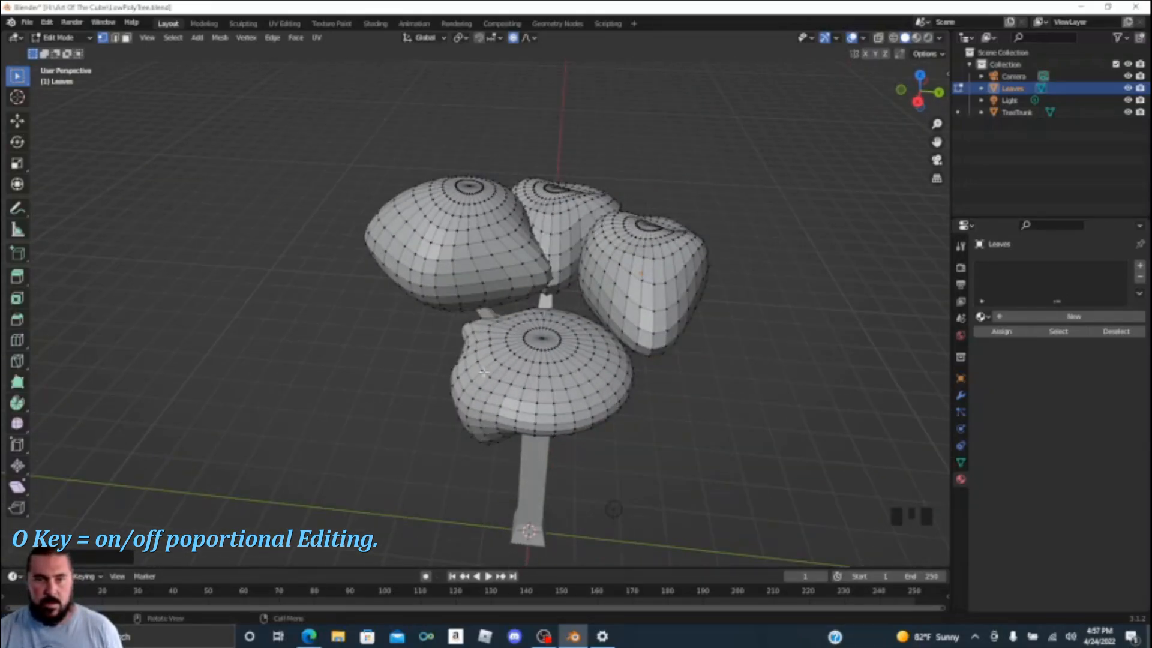
left_click(490, 372)
key("g")
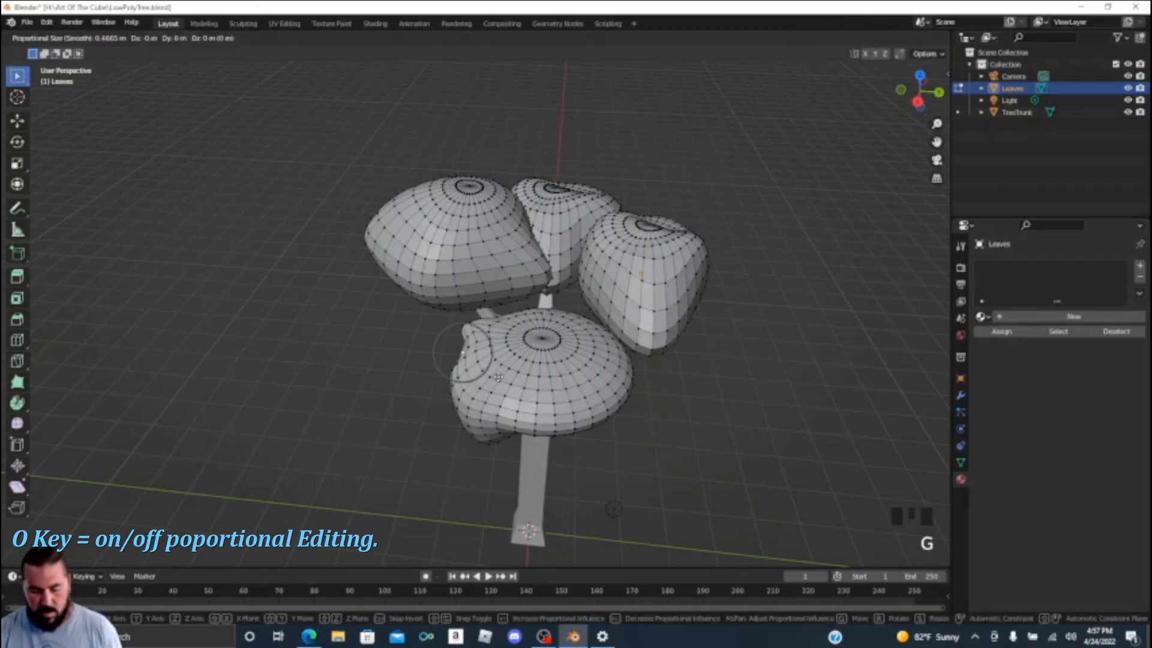
key("y")
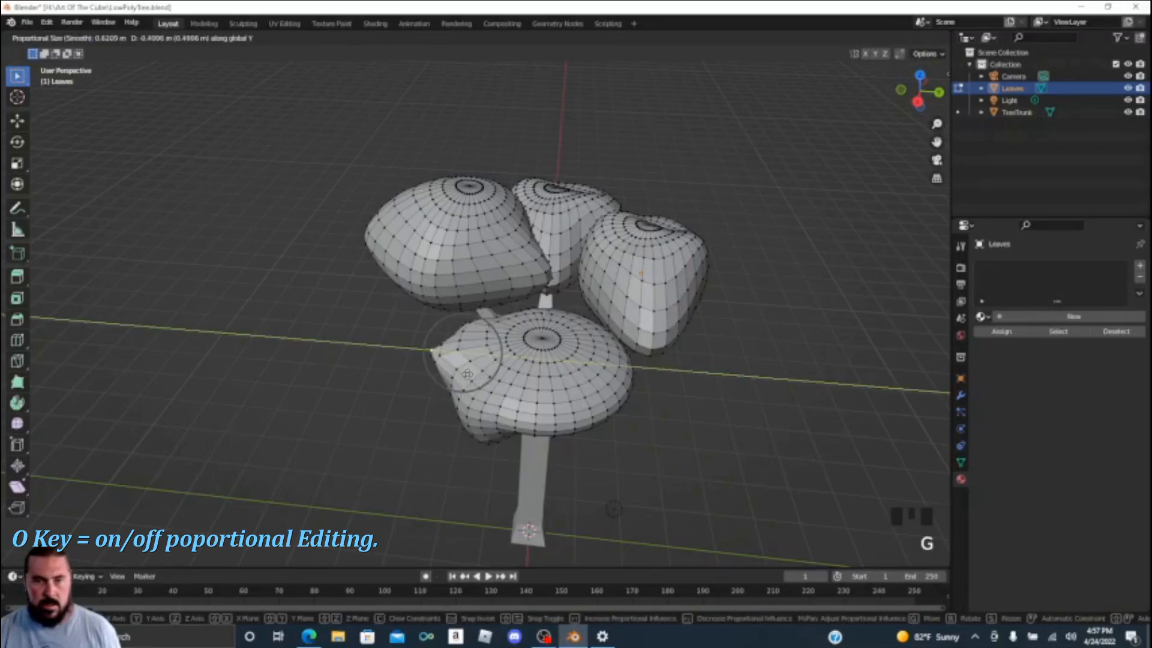
scroll(456, 376, "down", 4)
scroll(455, 387, "down", 5)
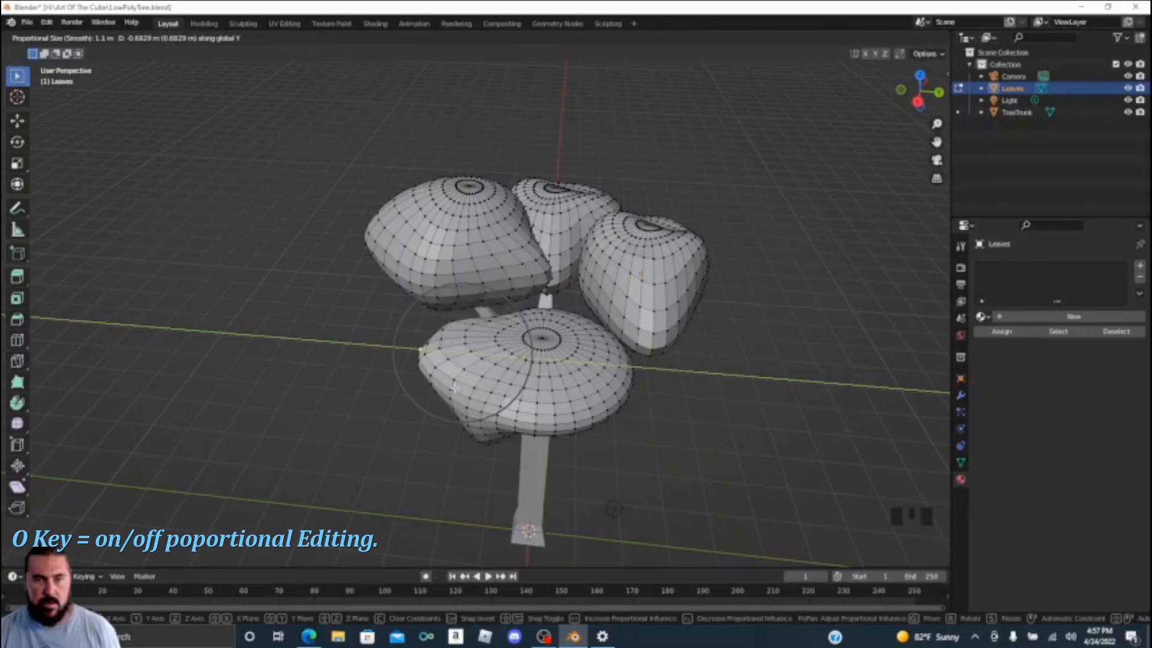
left_click(454, 387)
Pull the vertex on the opposite side of the lowest cluster outward about 0.6 m along positive Y
mouse_move(597, 391)
middle_mouse_down()
mouse_move(551, 358)
mouse_move(603, 388)
middle_mouse_up()
scroll(550, 358, "down", 2)
scroll(603, 389, "up", 1)
scroll(603, 388, "down", 1)
key("g")
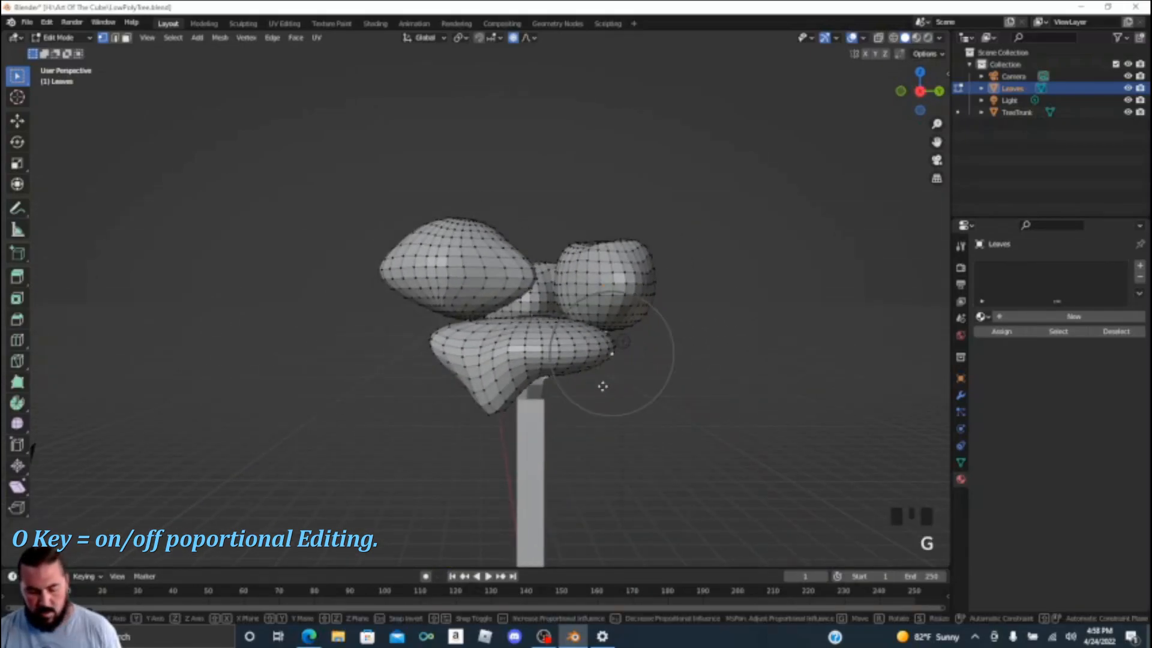
key("y")
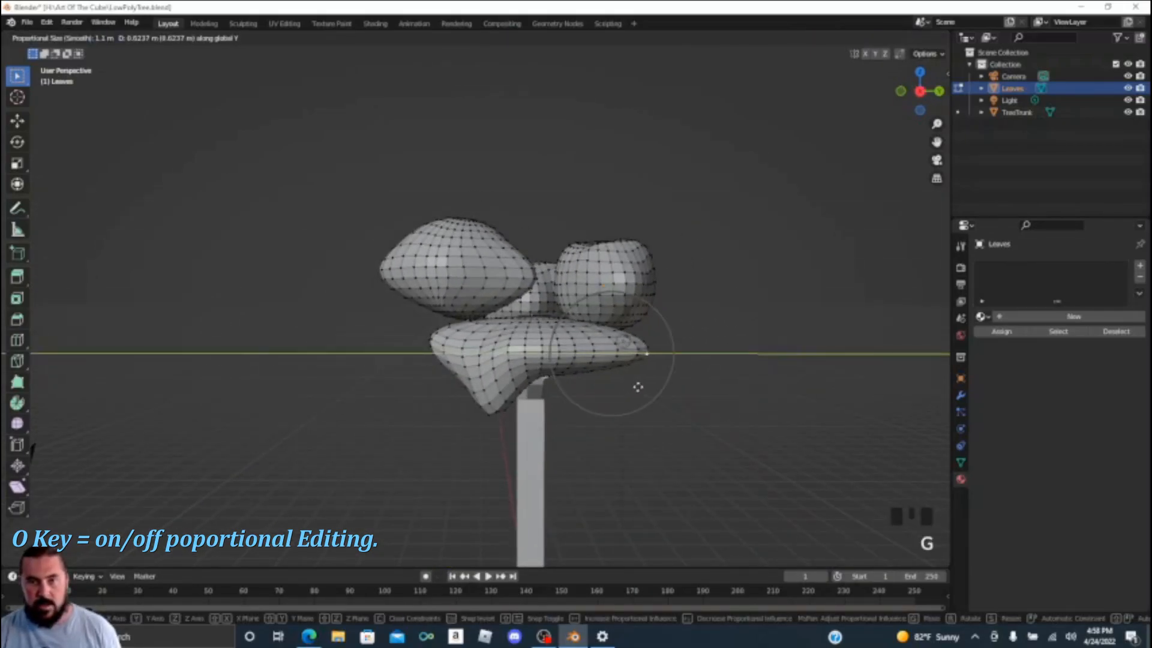
left_click(633, 385)
Pull two more vertices on the underside of the lowest cluster downward along Z to make its lower edge uneven
key("g")
key("z")
left_click(624, 432)
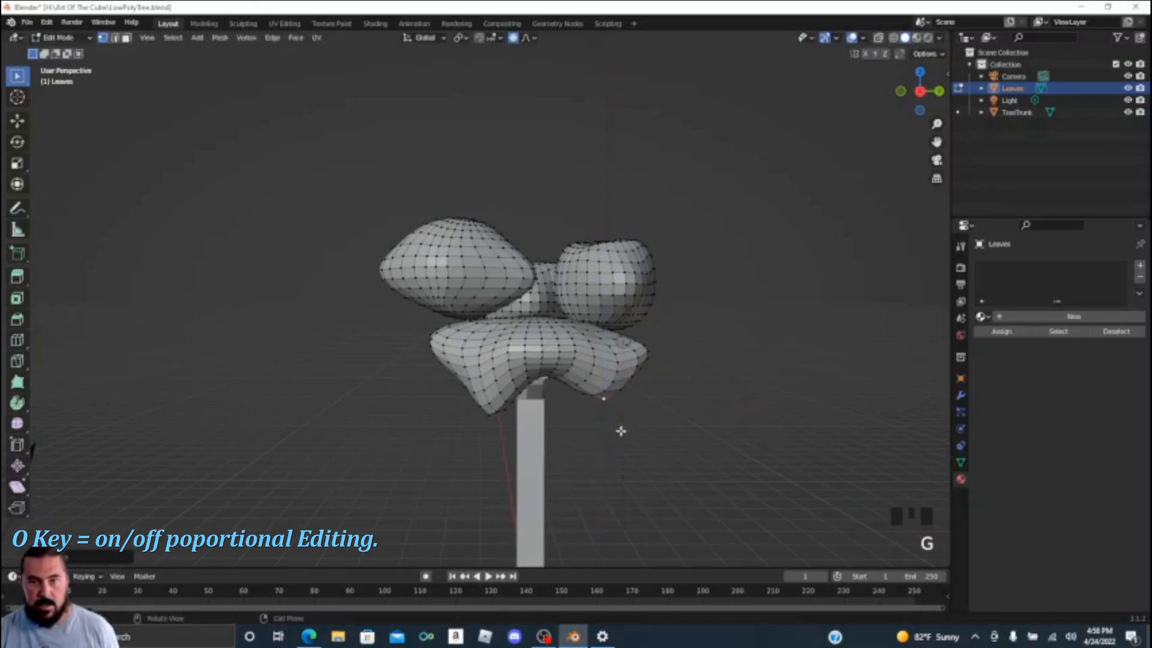
left_click(552, 378)
key("g")
key("z")
left_click(595, 462)
Pull a vertex on the outer side of the large upper leaf cluster nearest the camera object downward along Z
middle_click_drag(595, 462, 527, 458)
scroll(528, 459, "down", 1)
middle_click_drag(455, 344, 417, 218)
middle_click_drag(536, 193, 218, 279)
scroll(354, 274, "down", 1)
middle_click_drag(408, 303, 386, 246)
scroll(386, 246, "down", 1)
left_click(420, 296)
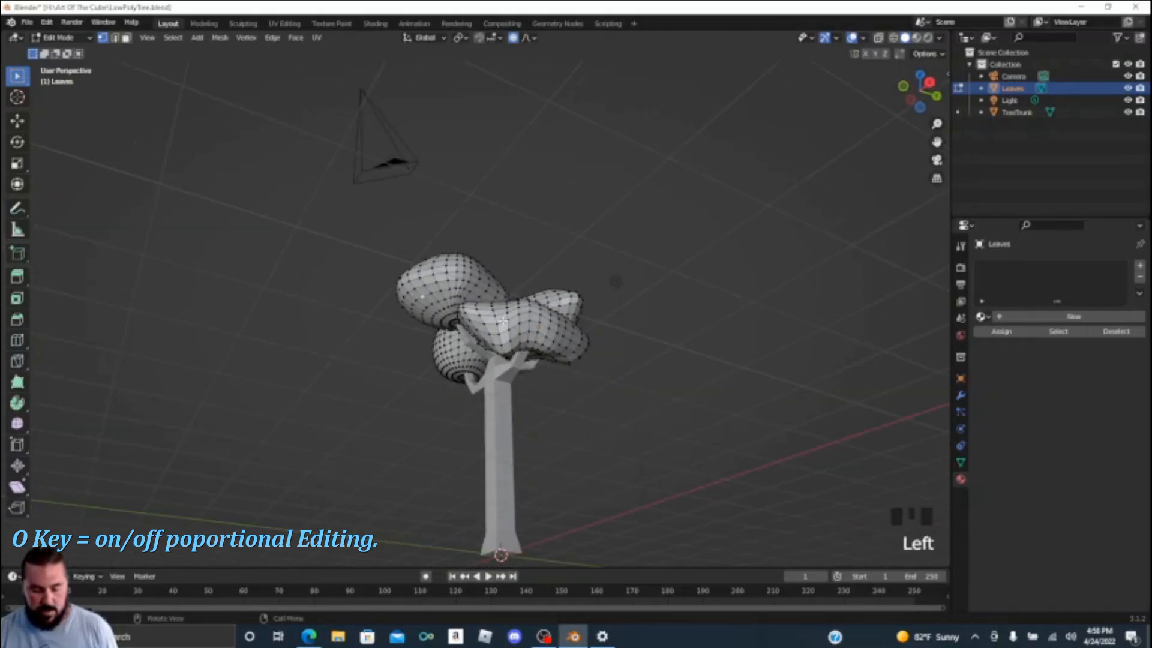
key("g")
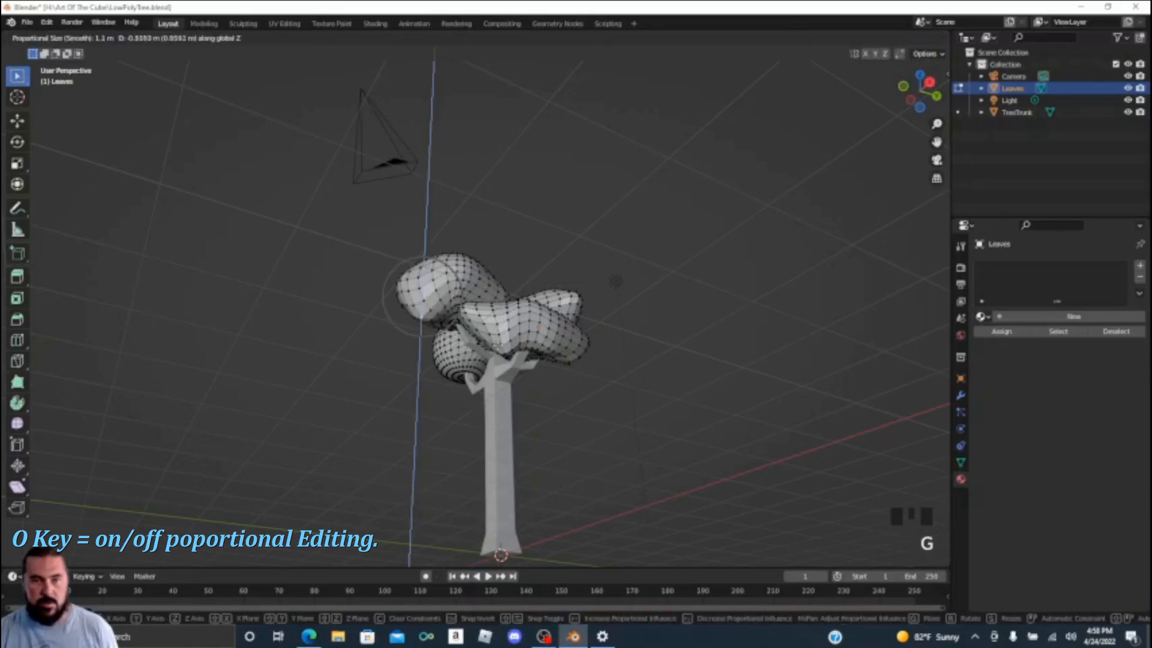
left_click(499, 348)
Move another lower vertex of that same upper cluster along Z with proportional editing
middle_click_drag(499, 348, 635, 277)
scroll(642, 330, "down", 2)
left_click(652, 379)
middle_click_drag(653, 379, 527, 359)
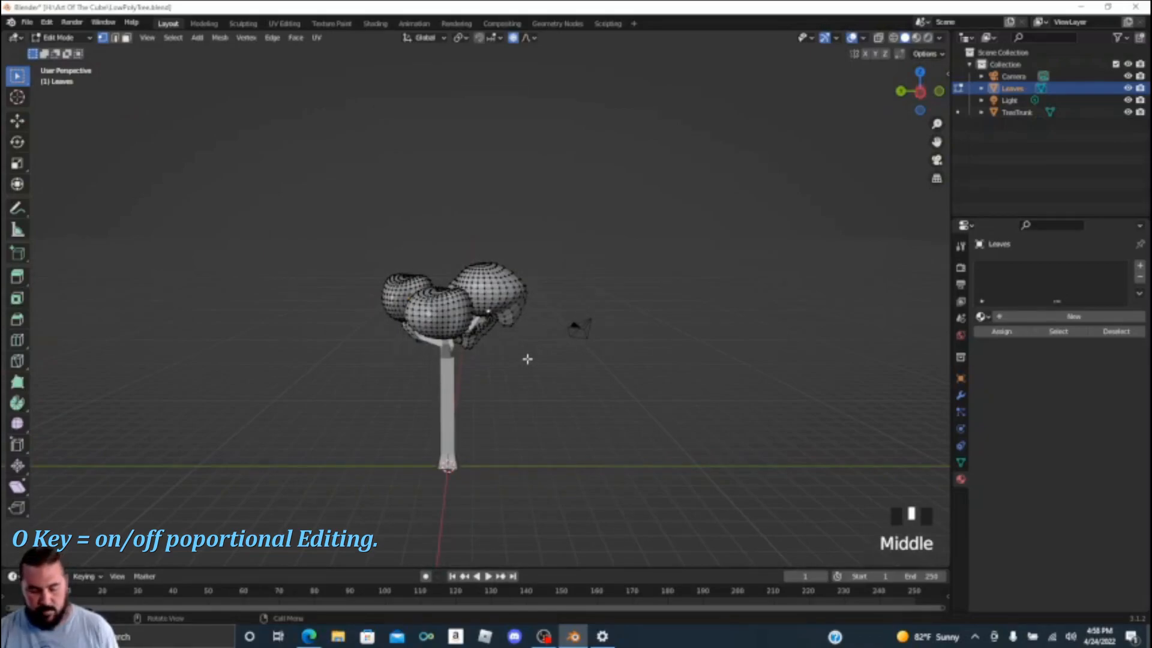
key("g")
key("z")
left_click(541, 331)
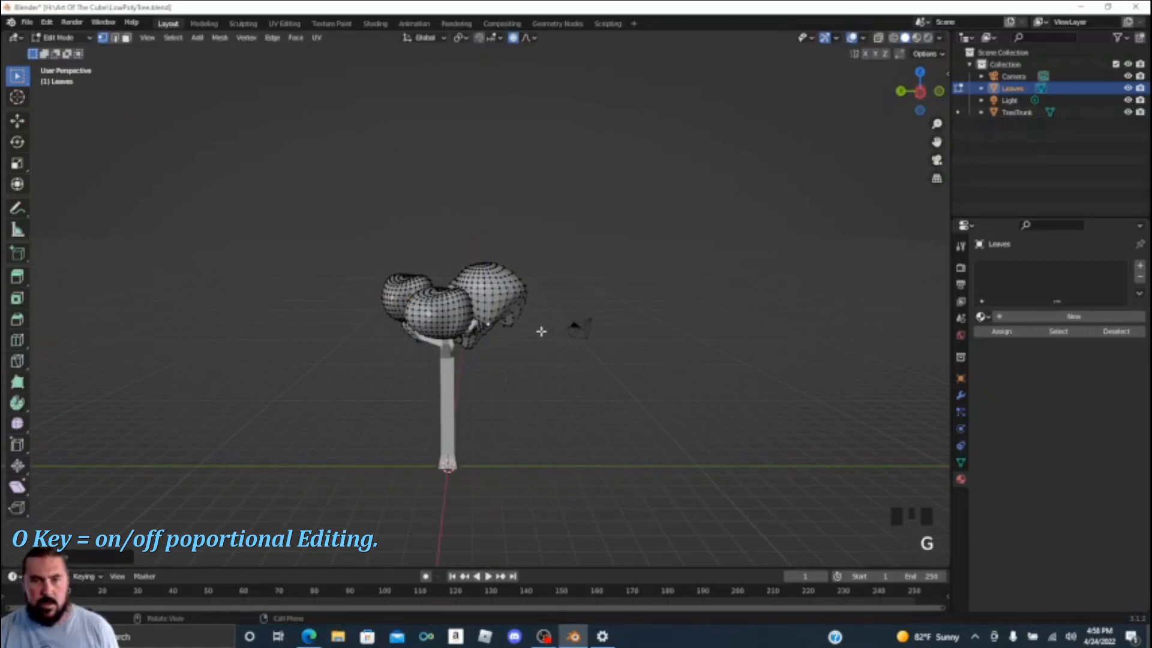
Examine the reshaped leaf clusters up close and from several sides
scroll(541, 331, "down", 1)
scroll(541, 332, "up", 6)
middle_click_drag(541, 331, 436, 237)
scroll(466, 265, "down", 2)
scroll(518, 249, "up", 1)
scroll(518, 228, "down", 1)
scroll(435, 237, "down", 1)
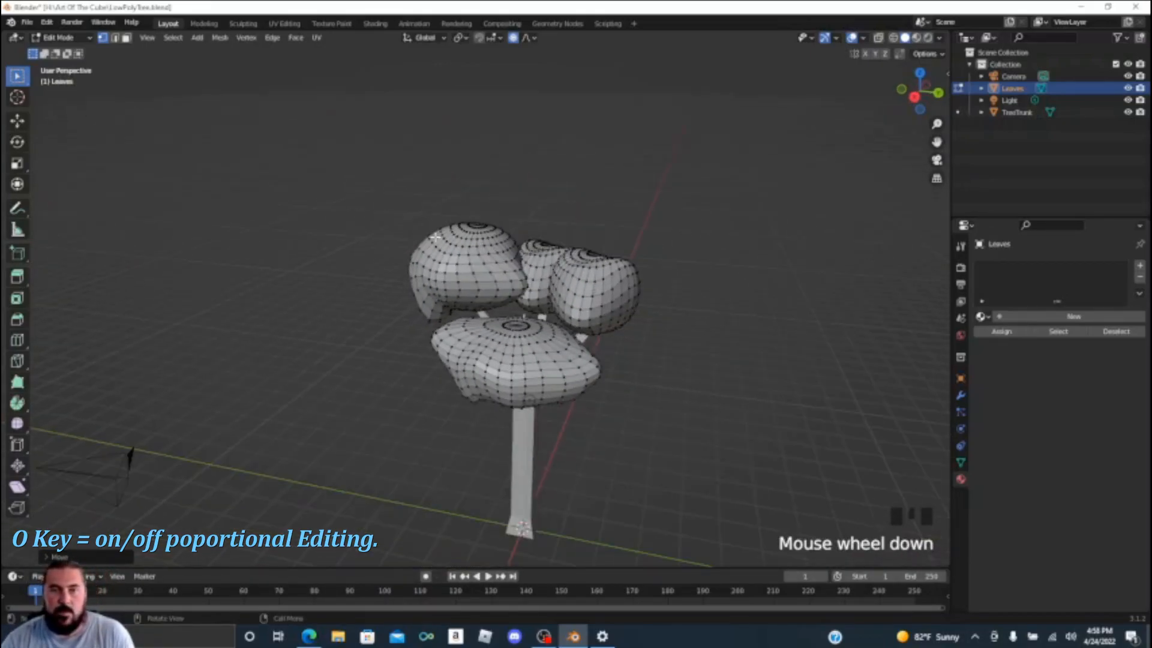
scroll(483, 285, "up", 1)
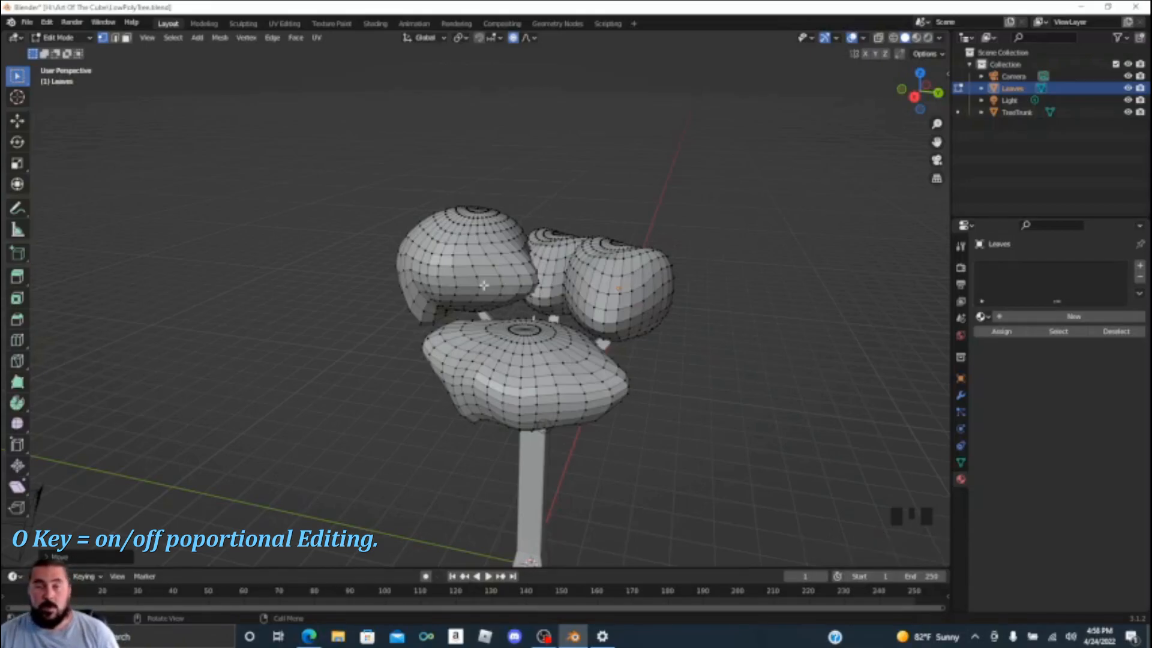
scroll(483, 285, "up", 6)
middle_click_drag(483, 286, 596, 246)
scroll(536, 226, "down", 1)
scroll(596, 246, "up", 1)
scroll(596, 246, "down", 4)
Pull a lower vertex of the leaf cluster above the tall rear branch downward along Z with proportional editing
middle_click_drag(679, 277, 531, 334)
scroll(426, 281, "down", 4)
scroll(426, 282, "down", 1)
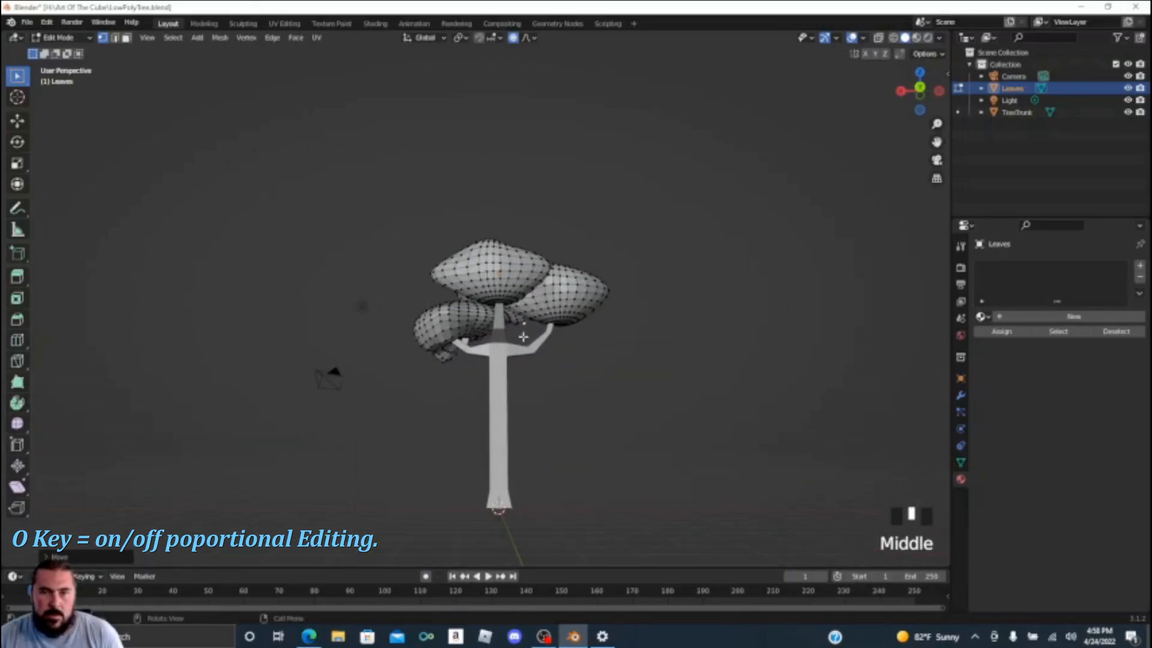
left_click(499, 295)
middle_click_drag(499, 295, 595, 286)
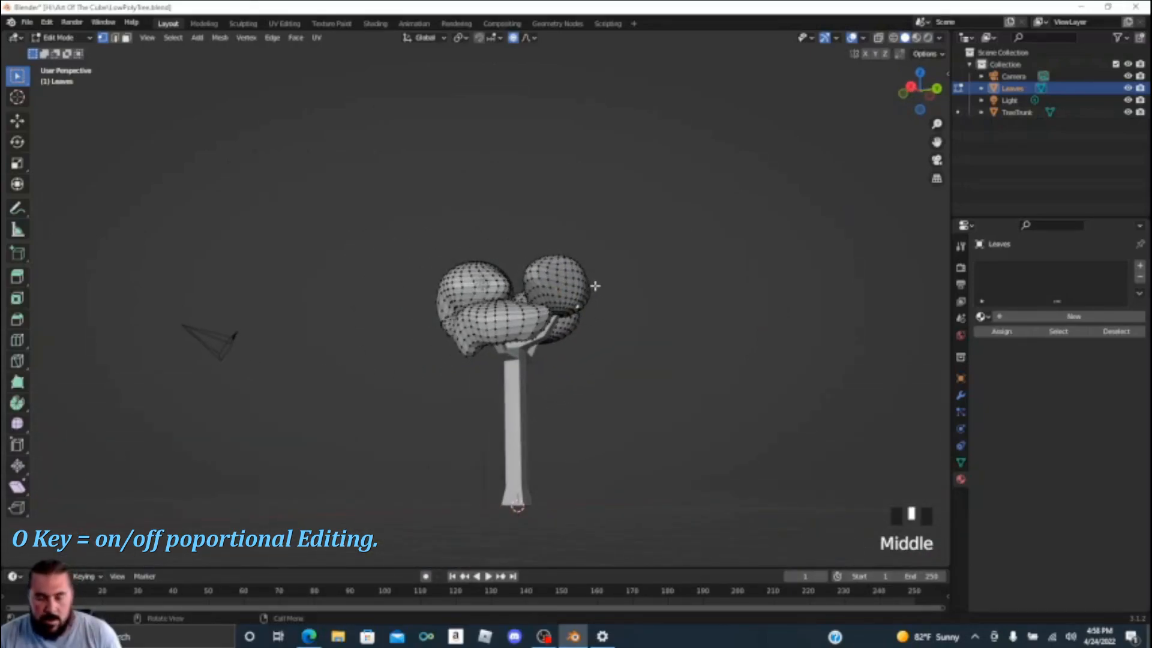
key("g")
key("z")
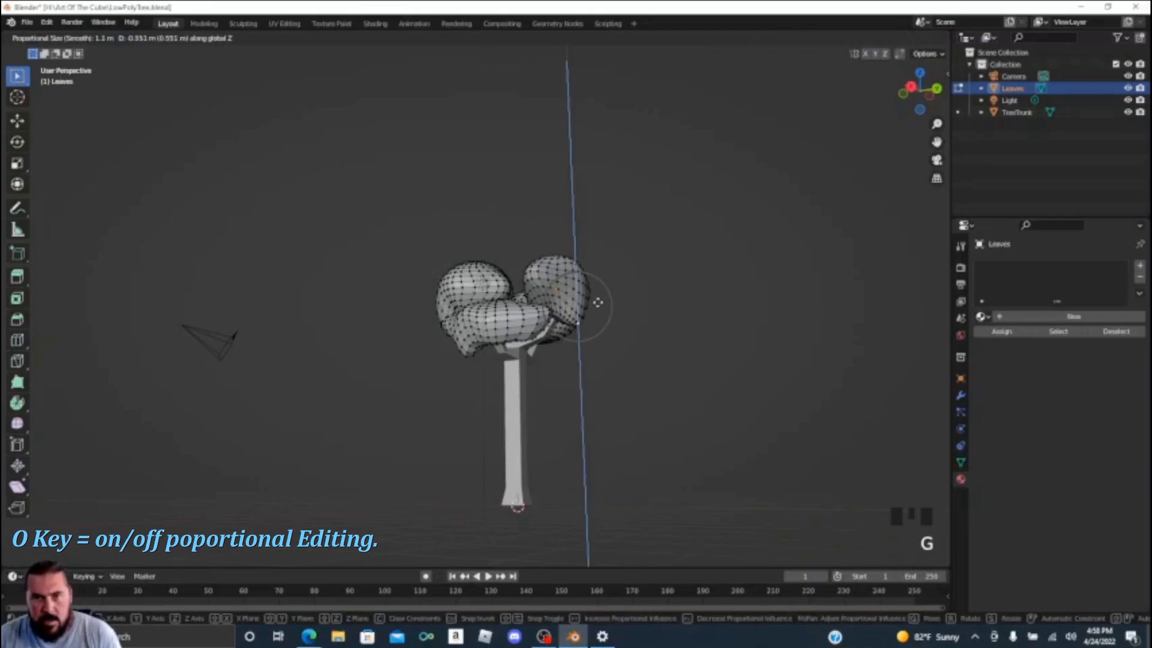
left_click(589, 300)
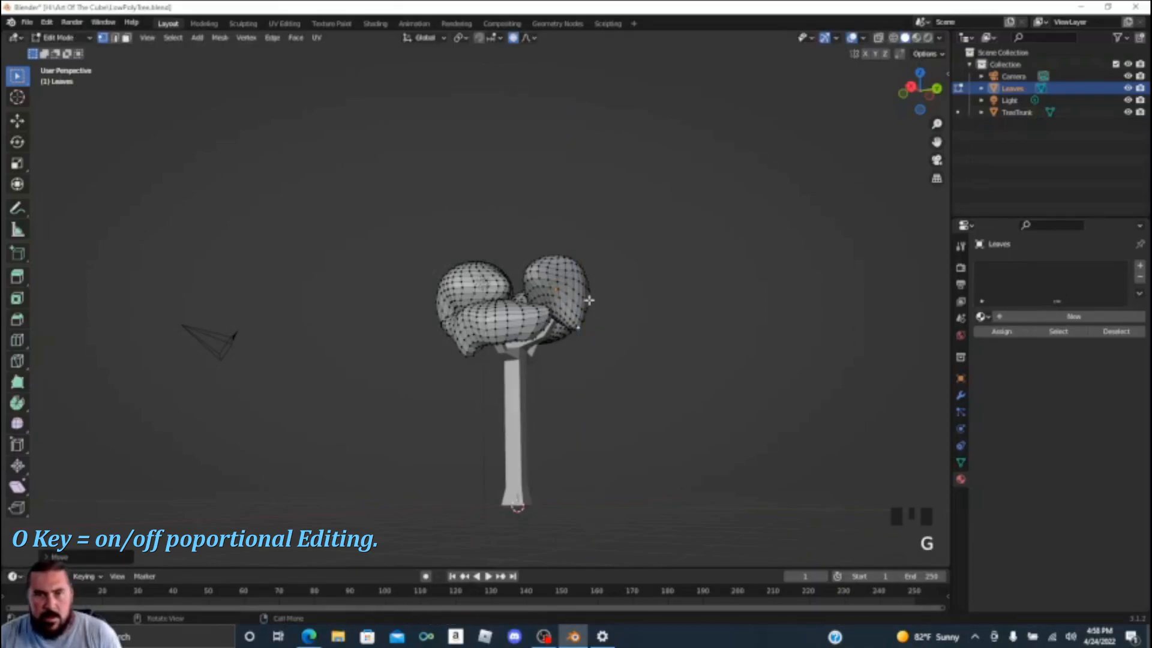
Pull an outer vertex of the same cluster about 0.8 m along positive Y with a proportional size of about 1.46 m
left_click(581, 269)
left_click(596, 290)
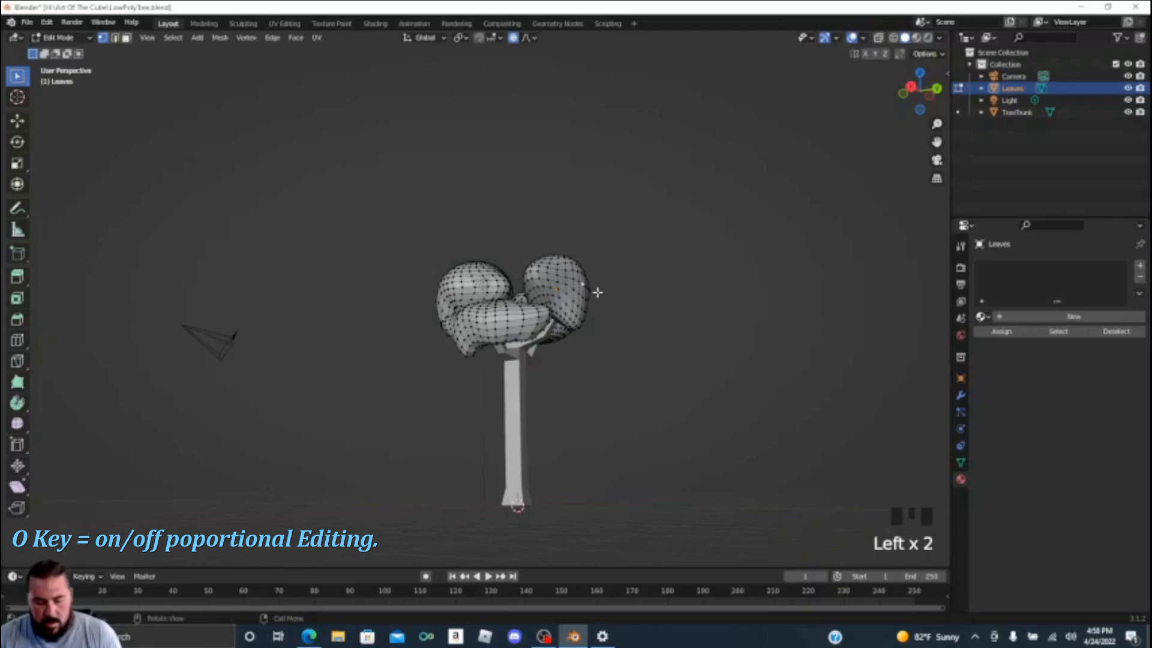
key("g")
key("y")
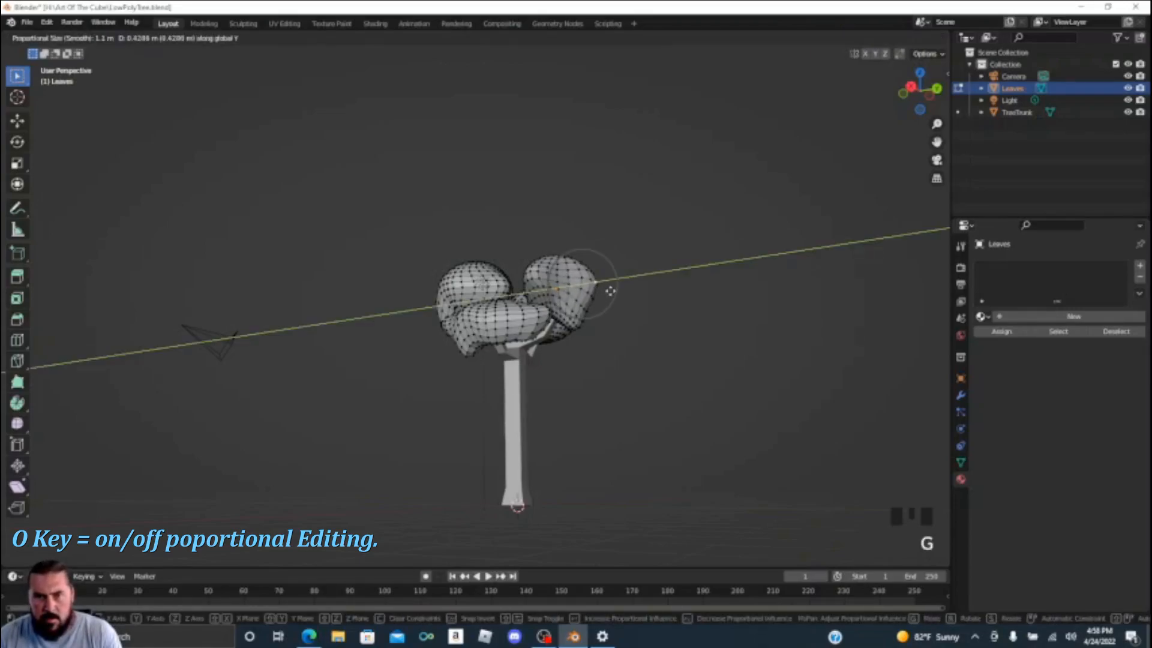
scroll(621, 291, "up", 3)
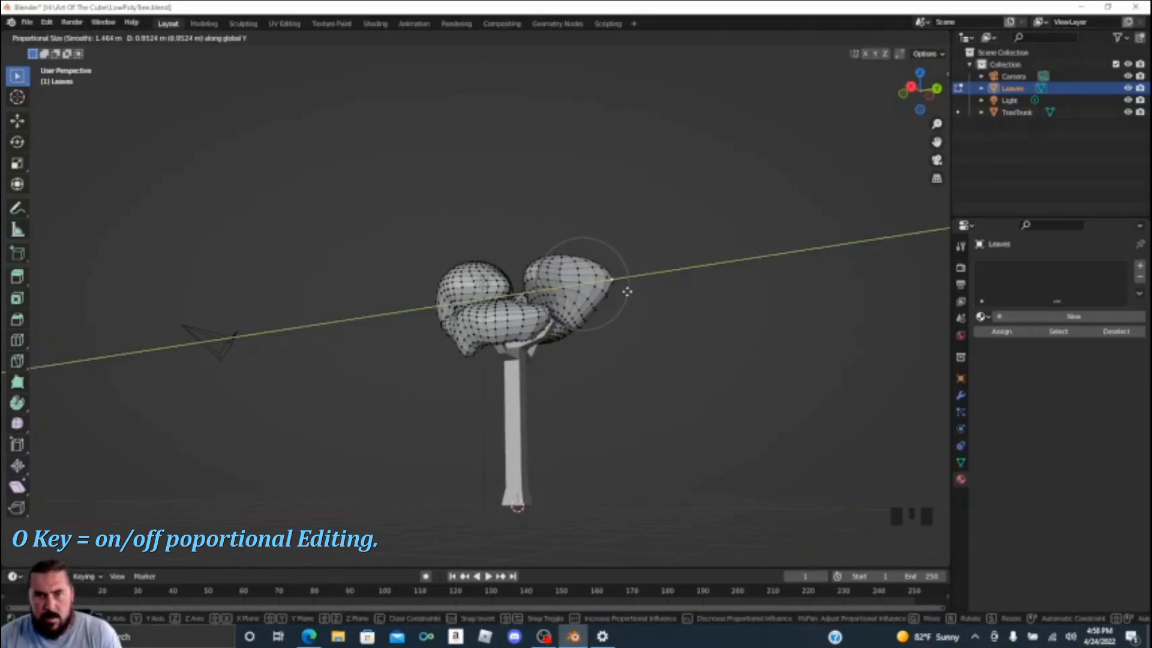
left_click(623, 291)
Switch the Leaves object back to Object Mode and check the tree's overall shape
middle_click_drag(624, 288, 564, 336)
scroll(560, 329, "down", 2)
scroll(564, 336, "down", 1)
key("Tab")
middle_click_drag(592, 403, 510, 285)
scroll(495, 304, "down", 2)
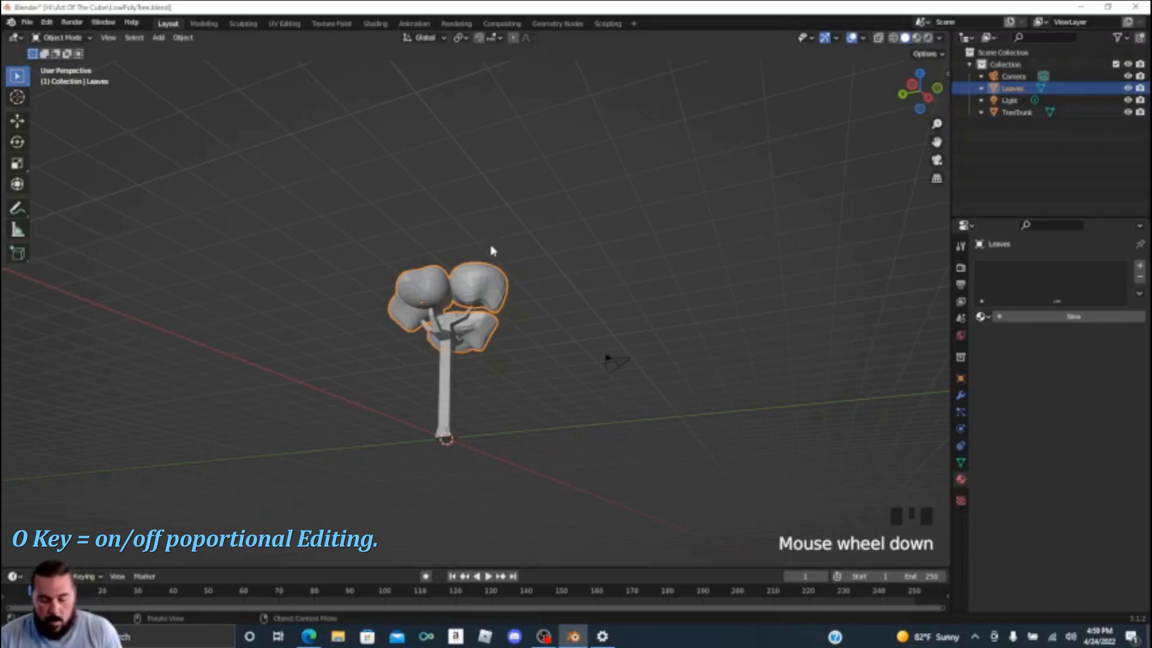
key("g")
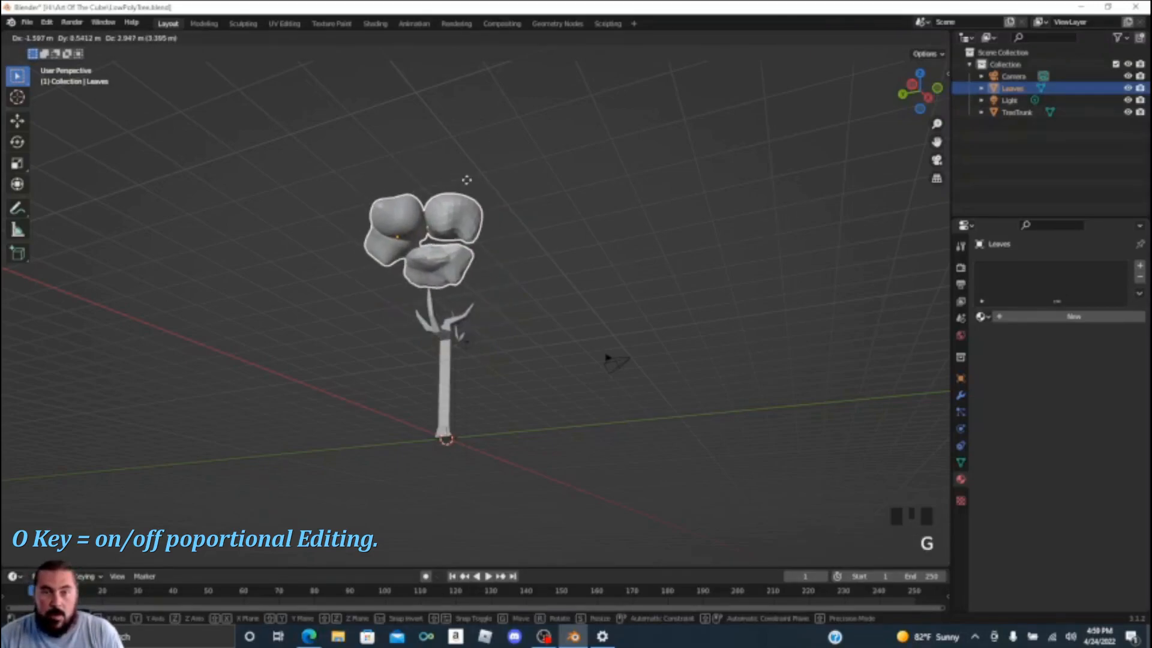
key("Escape")
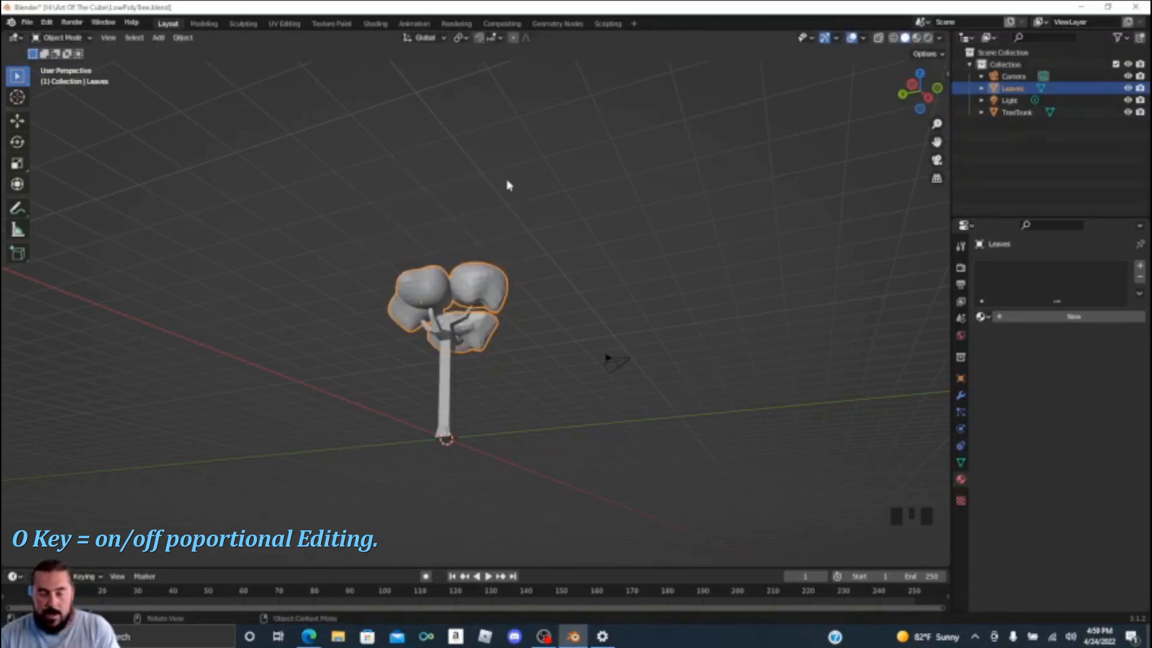
key("Tab")
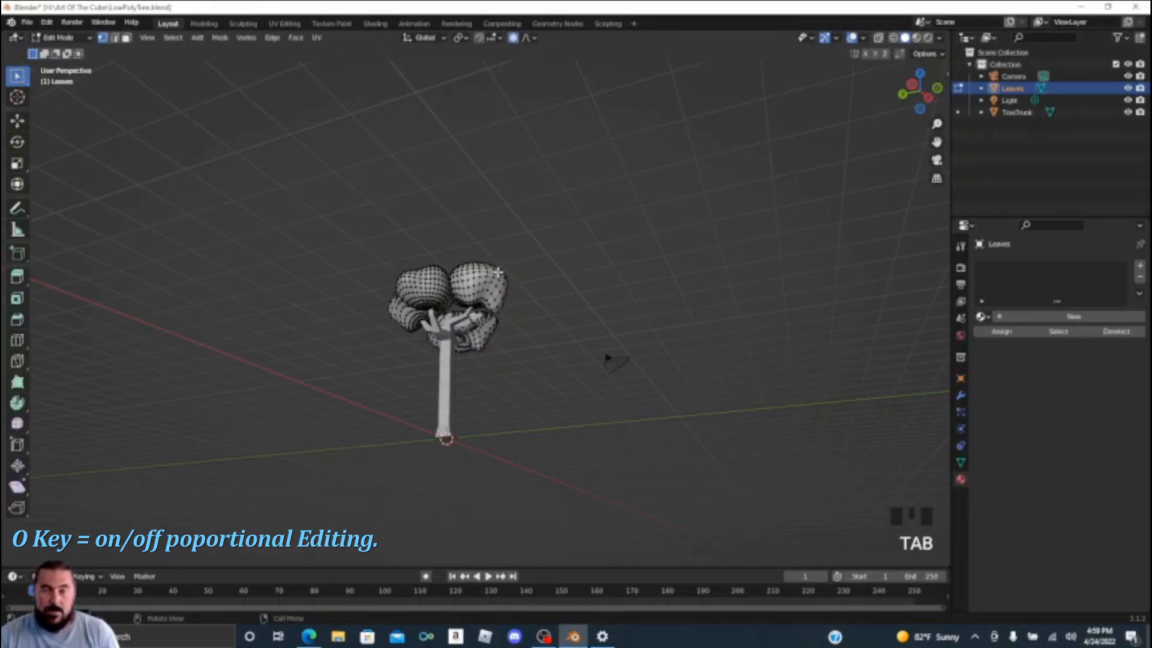
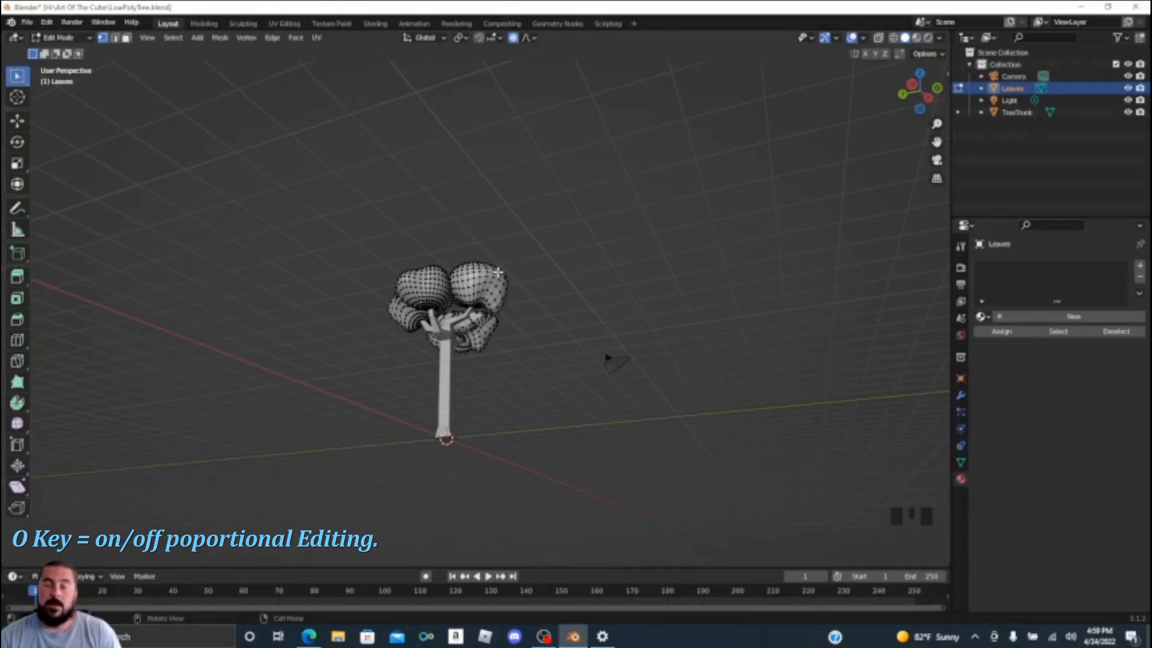
key("Tab")
middle_click_drag(498, 272, 515, 304)
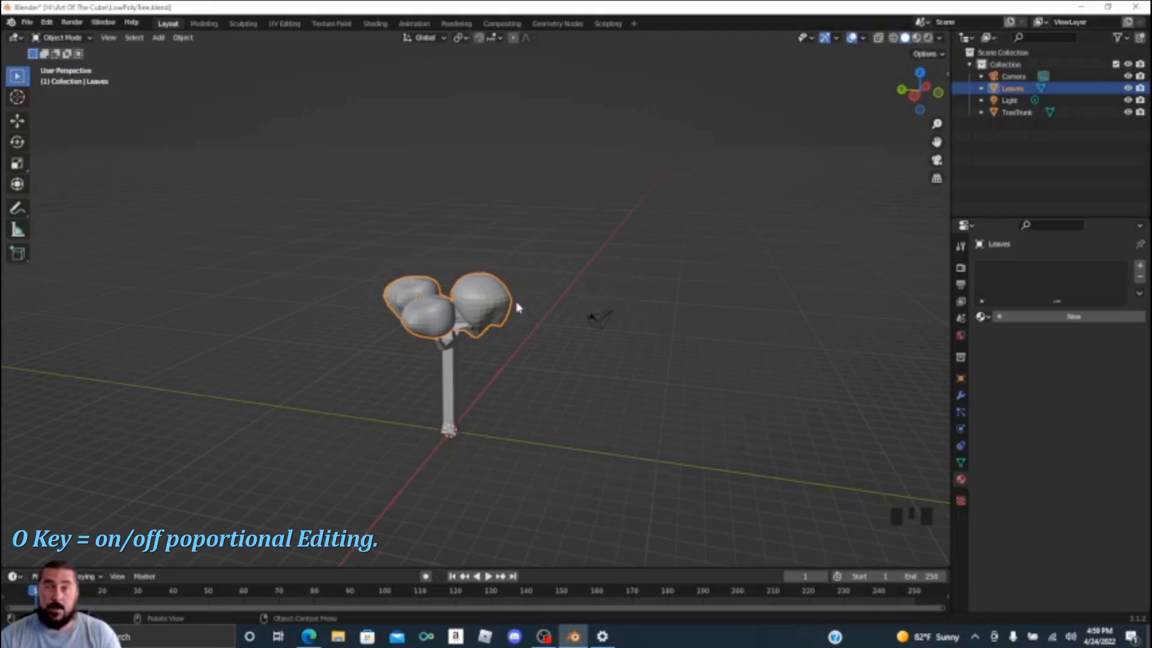
Examine the reshaped leaf clusters and branches from above, from the sides and from below
scroll(518, 305, "up", 5)
middle_click_drag(587, 309, 411, 308)
scroll(412, 308, "up", 1)
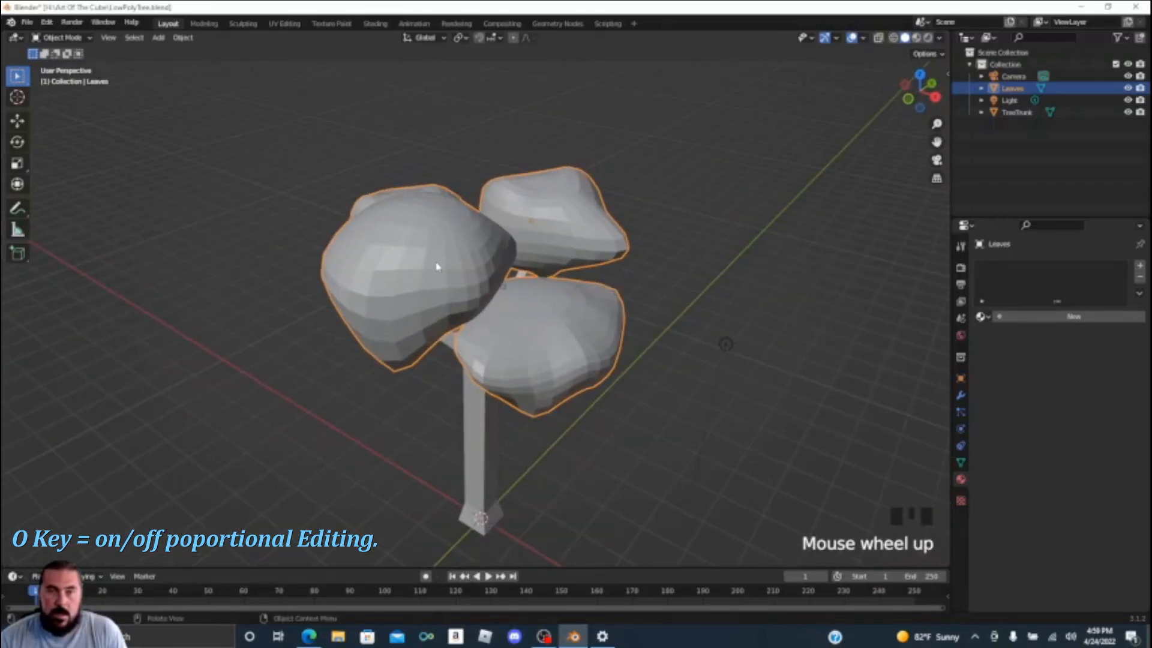
middle_click_drag(436, 266, 355, 308)
scroll(352, 298, "down", 2)
scroll(452, 252, "up", 2)
middle_click_drag(452, 252, 682, 131)
scroll(665, 195, "down", 1)
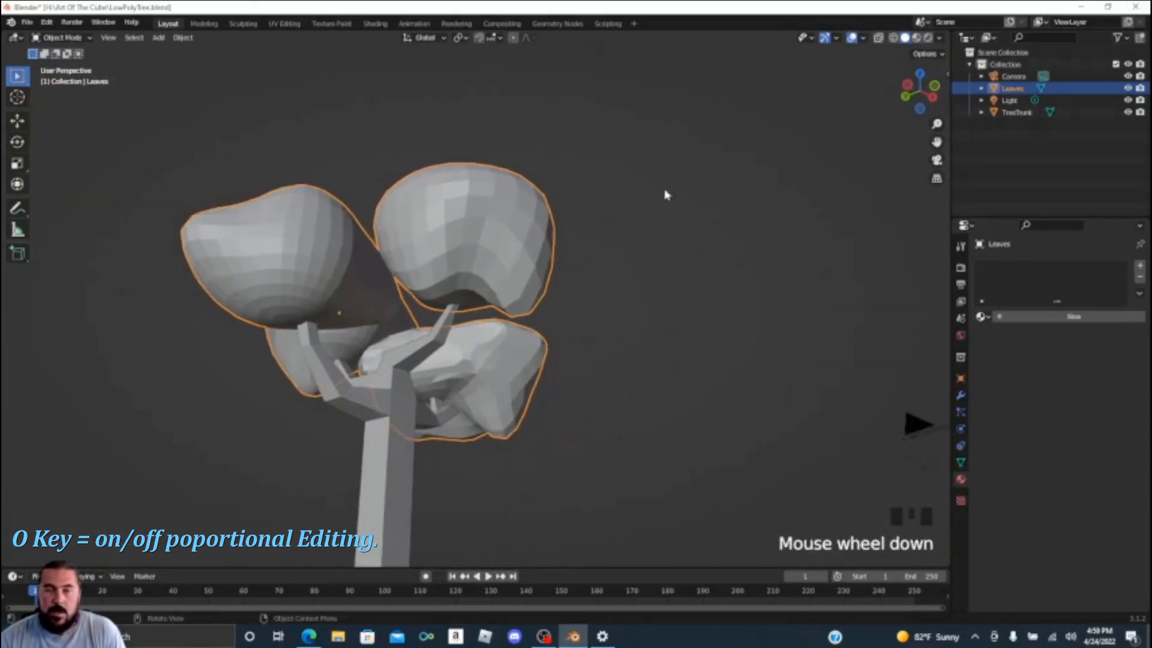
scroll(660, 198, "down", 1)
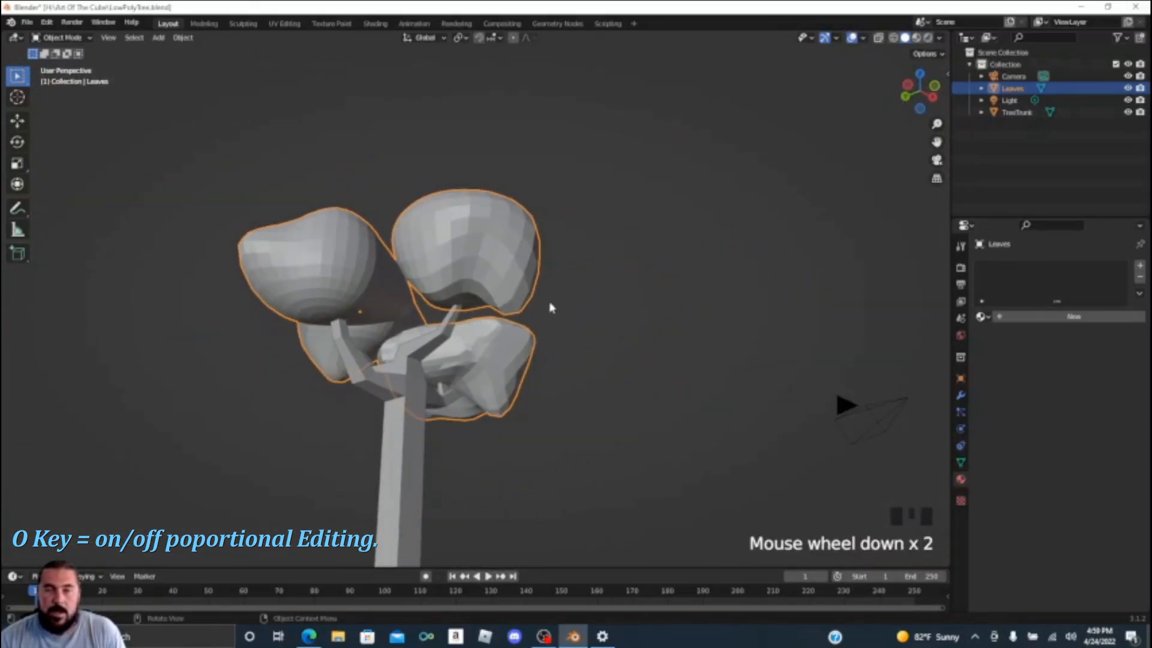
Apply smooth shading to the Leaves object and check the clusters from another side
right_click(521, 272)
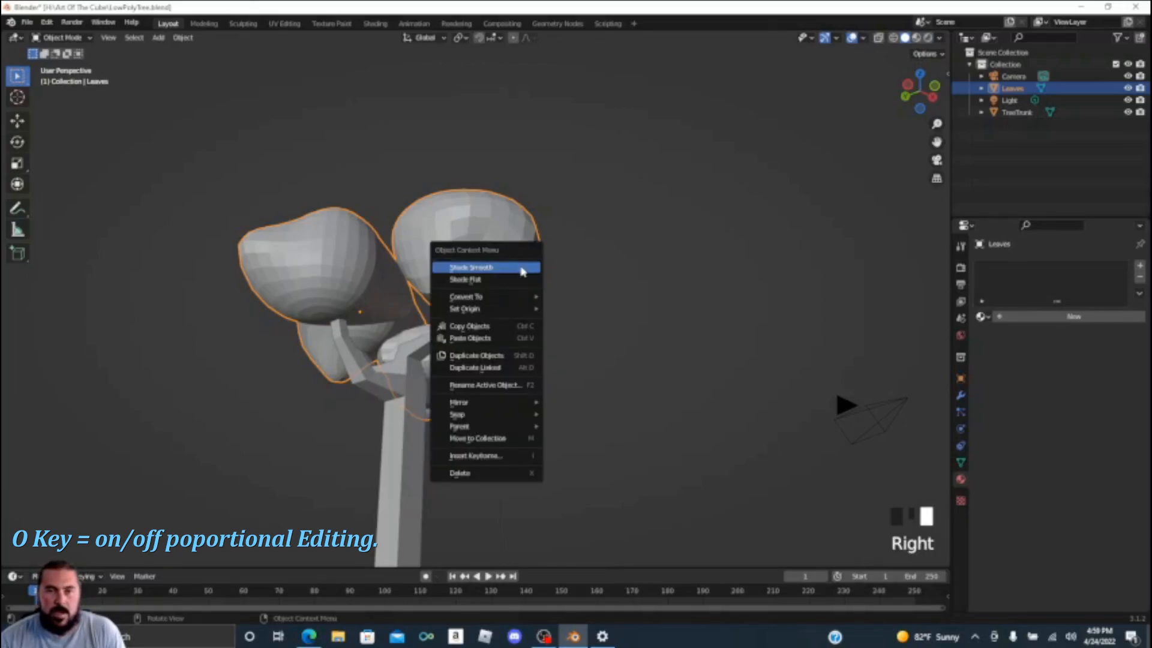
left_click(521, 269)
middle_click_drag(630, 222, 504, 250)
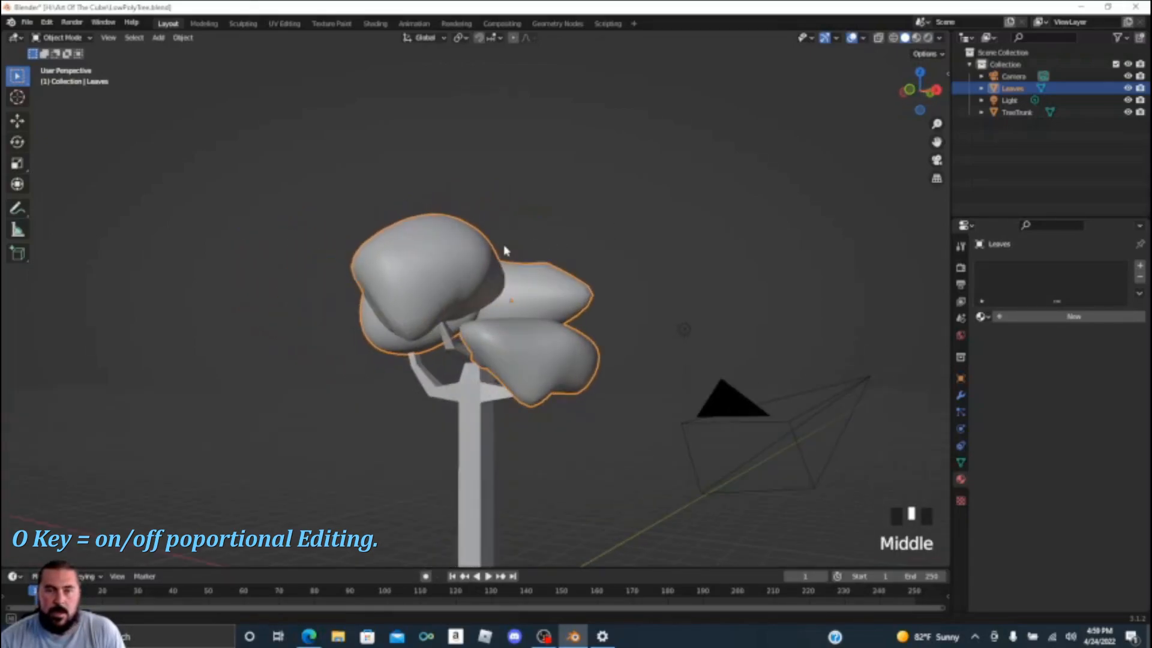
Try smooth shading on the TreeTrunk object, undo it and deselect the trunk
left_click(470, 413)
right_click(467, 408)
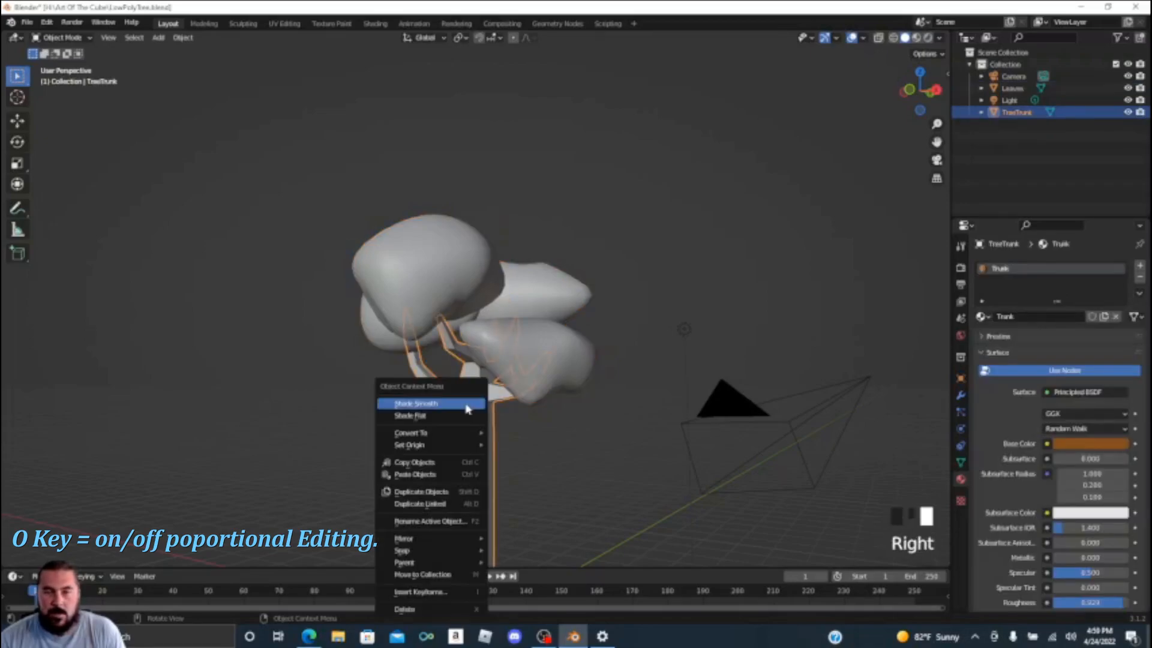
left_click(468, 408)
middle_click_drag(483, 420, 644, 420)
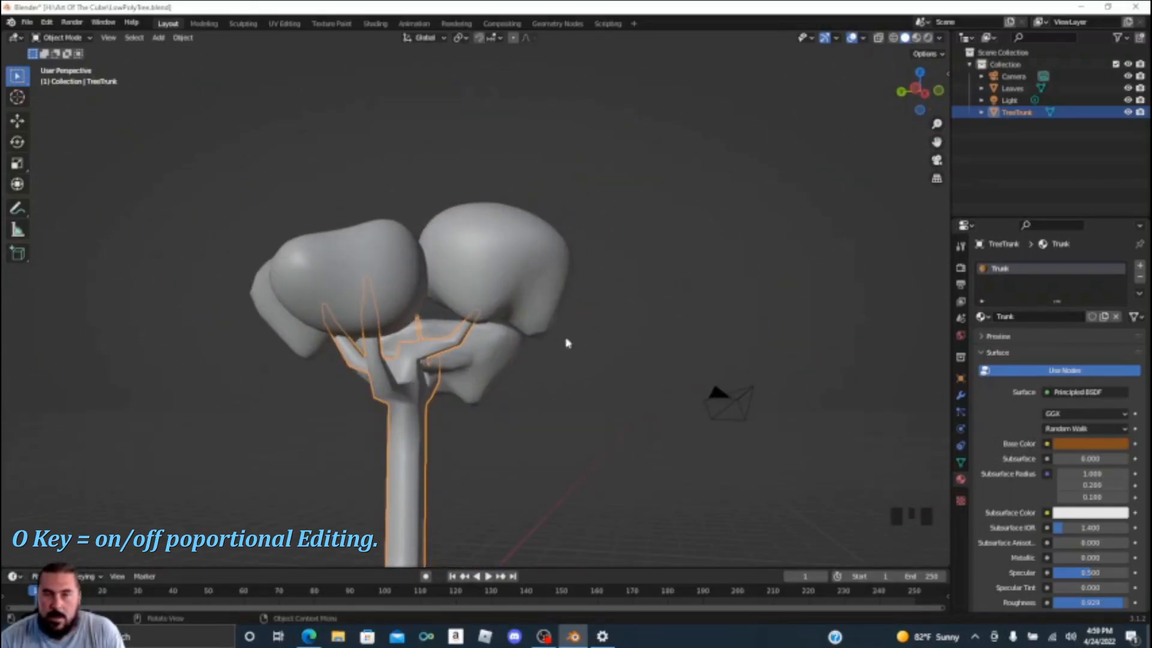
key("ctrl+z")
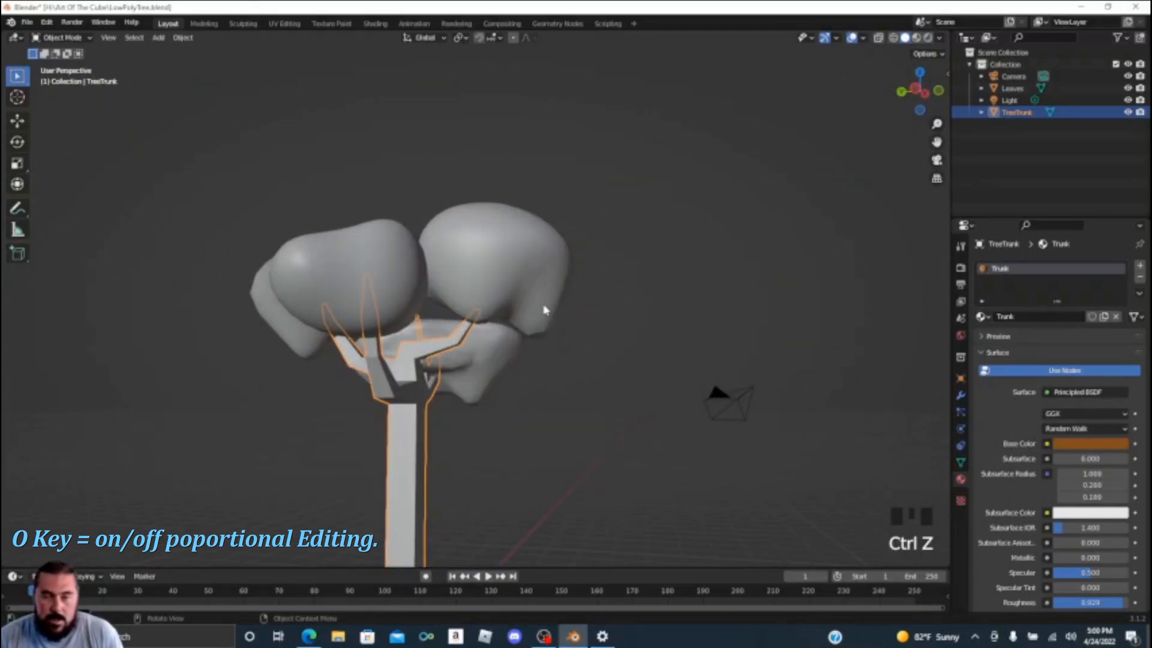
left_click(589, 293)
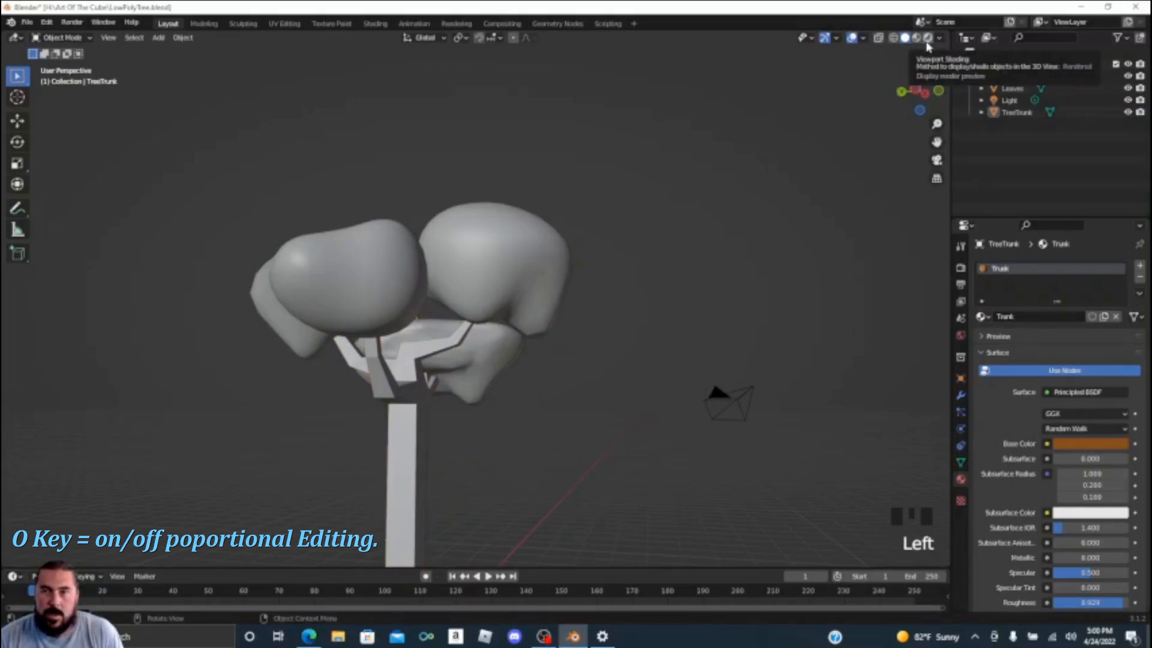
Check the tree from below and above and switch the viewport to Rendered shading
middle_click_drag(684, 136, 514, 133)
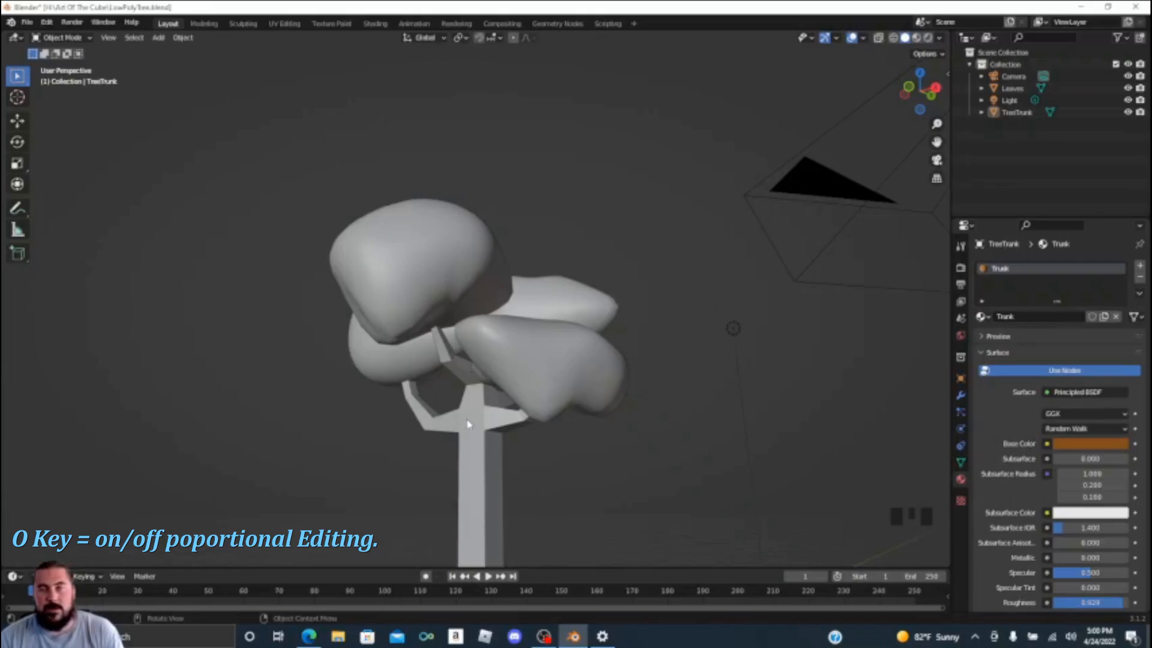
middle_click_drag(517, 295, 494, 304)
scroll(480, 303, "down", 1)
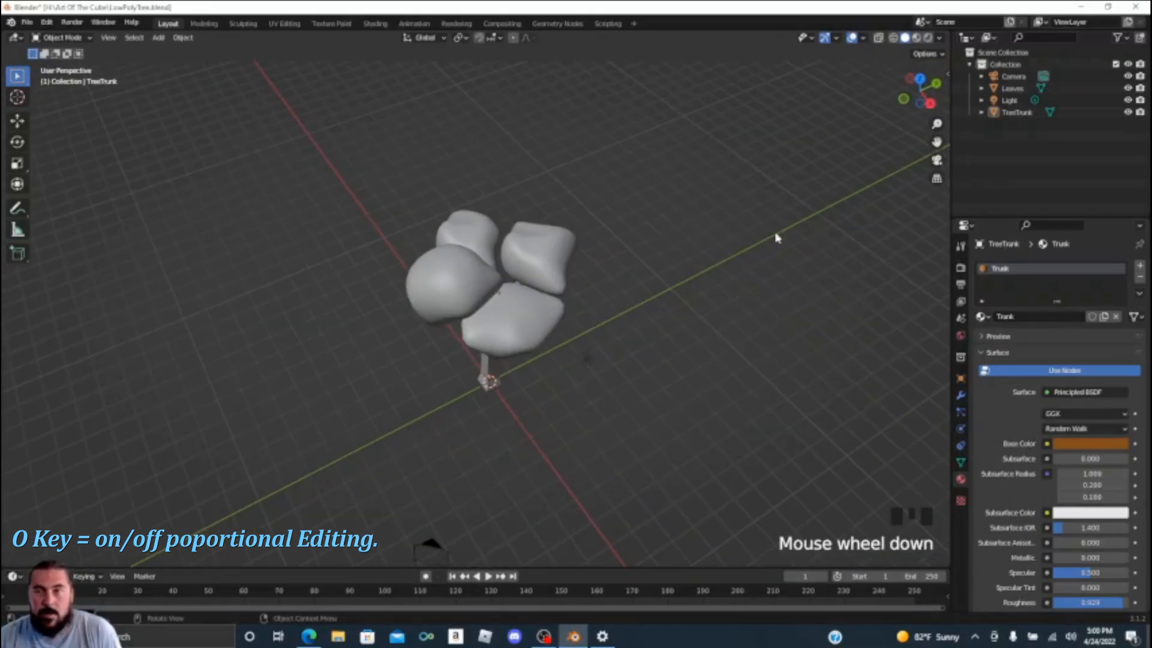
left_click(928, 39)
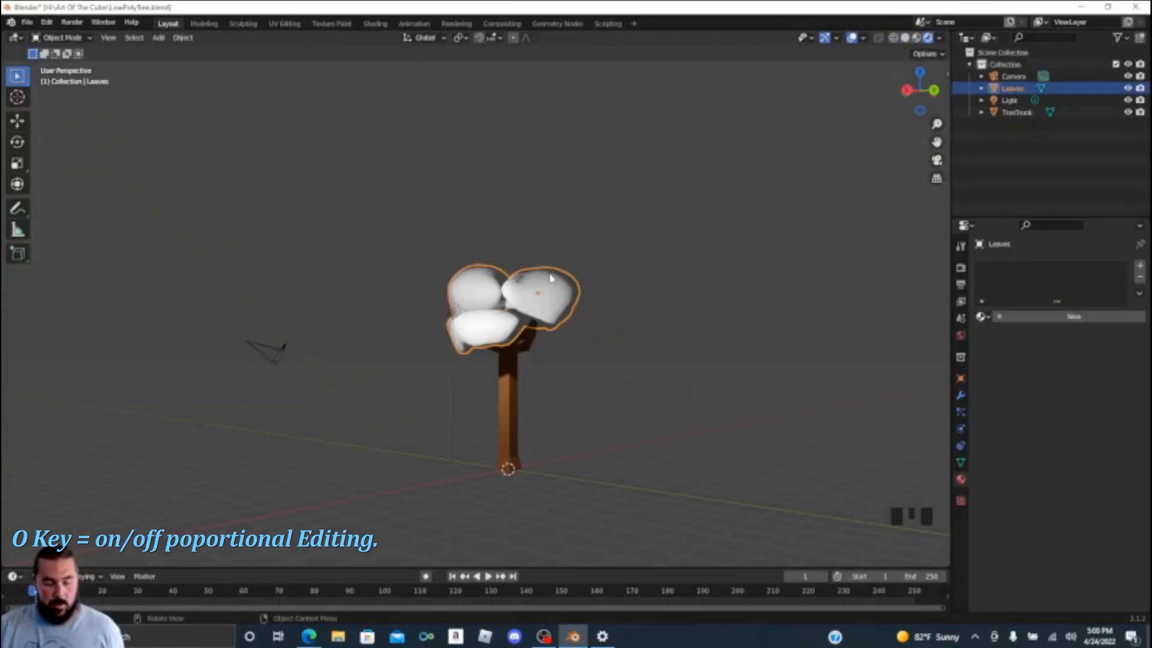
Put the Leaves object in Edit Mode and turn off proportional editing
key("Tab")
middle_click_drag(563, 242, 566, 290)
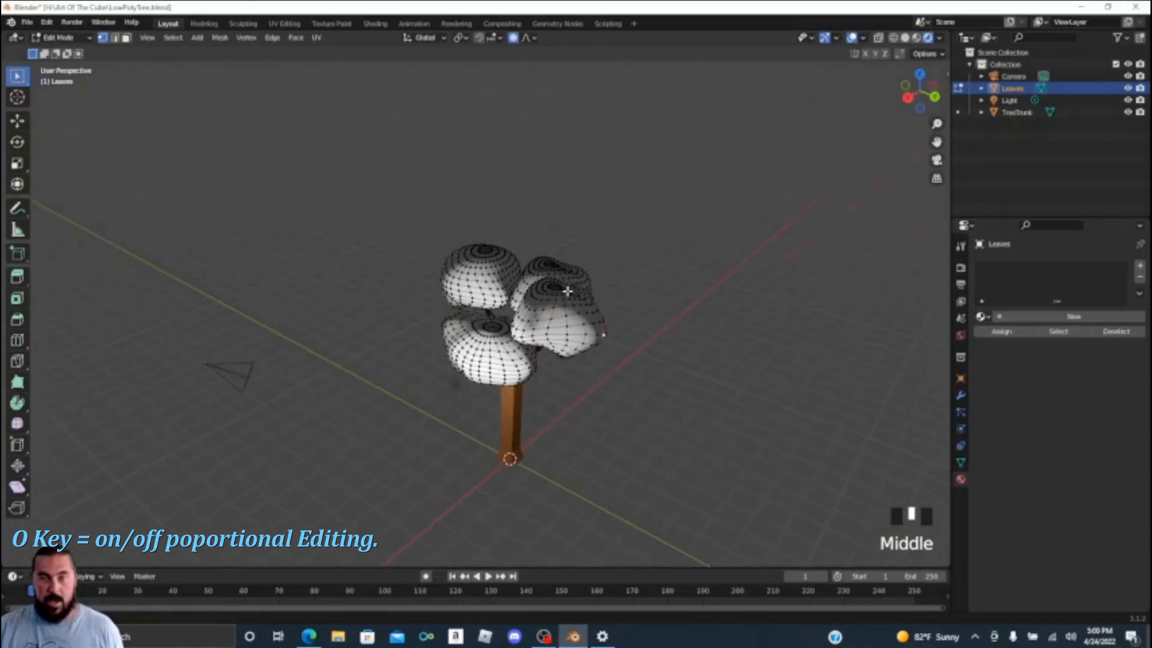
scroll(568, 292, "down", 1)
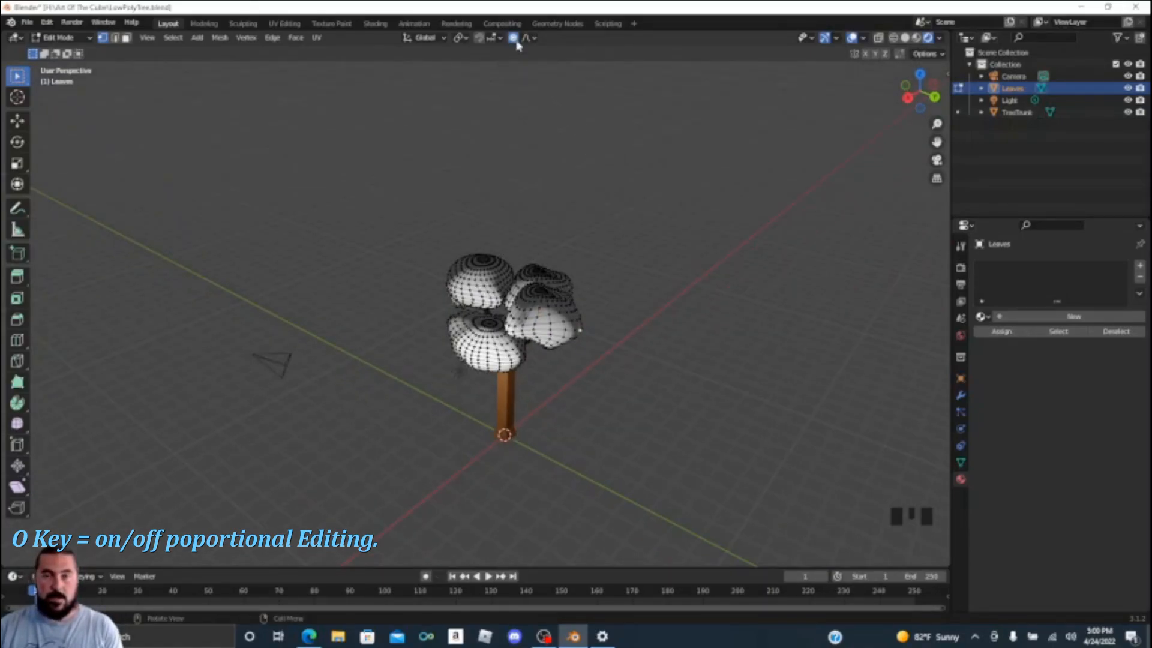
key("o")
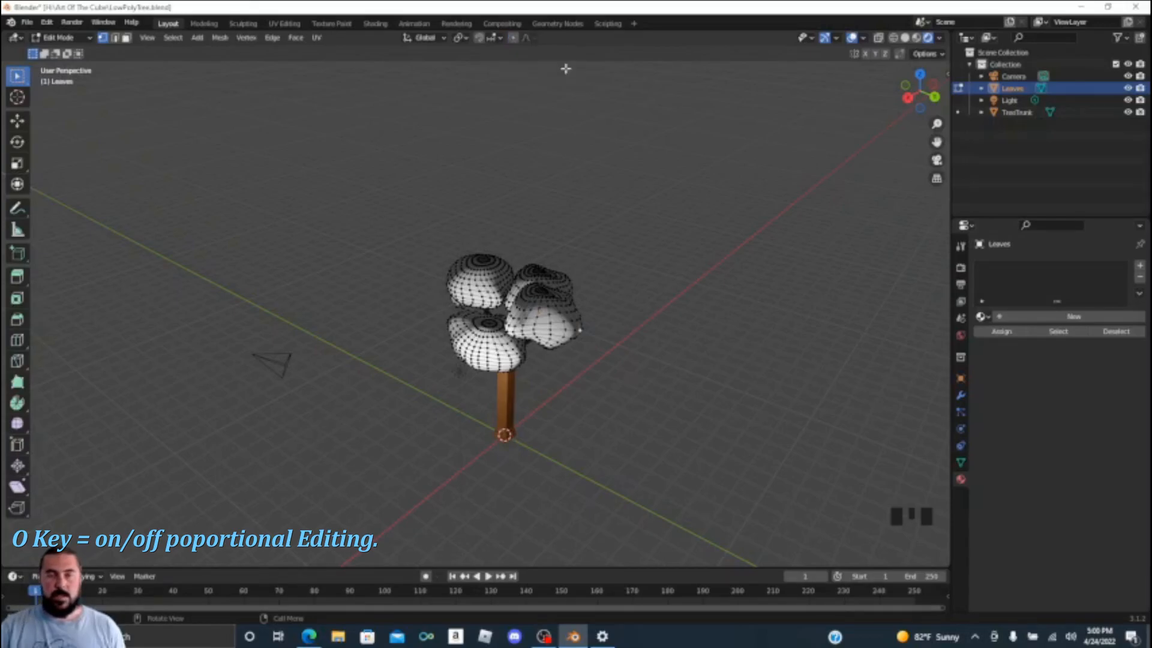
Create a new material on the Leaves object and name it Leaves1
middle_click_drag(562, 318, 681, 298)
scroll(681, 298, "down", 2)
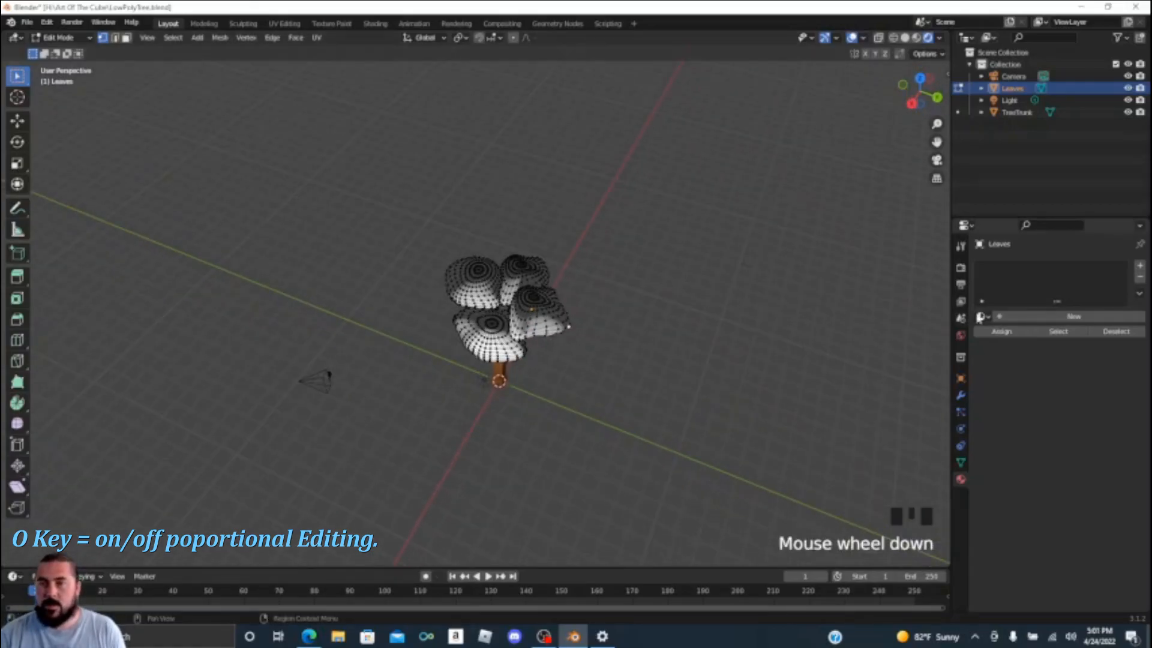
left_click(1003, 317)
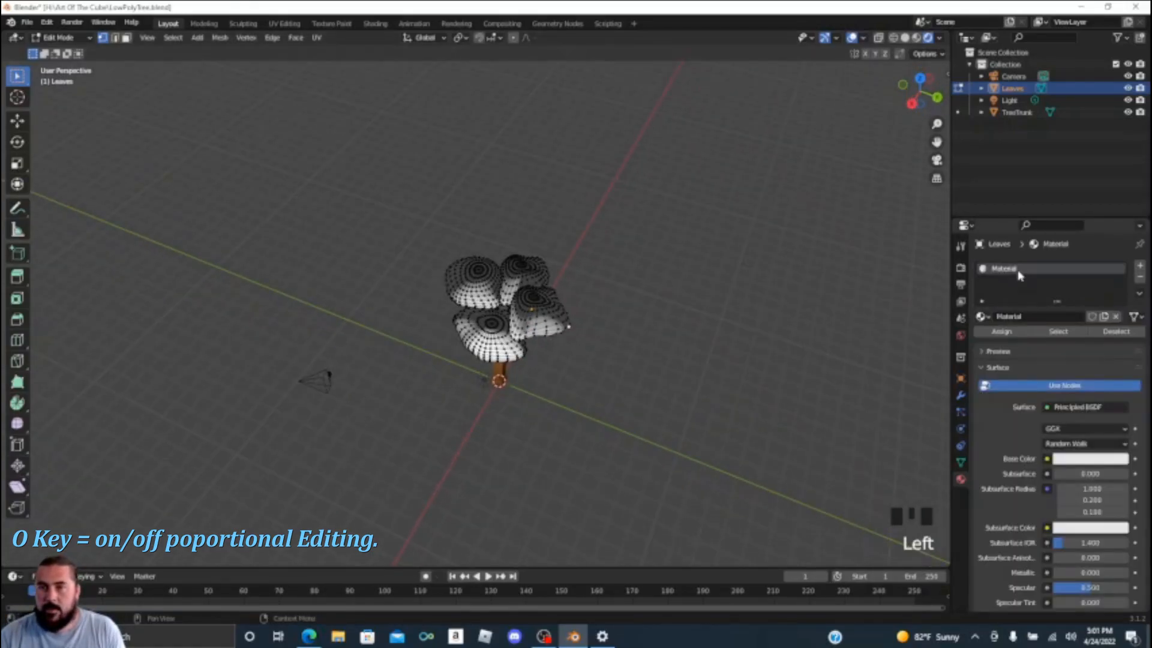
double_click(1014, 268)
type("Le")
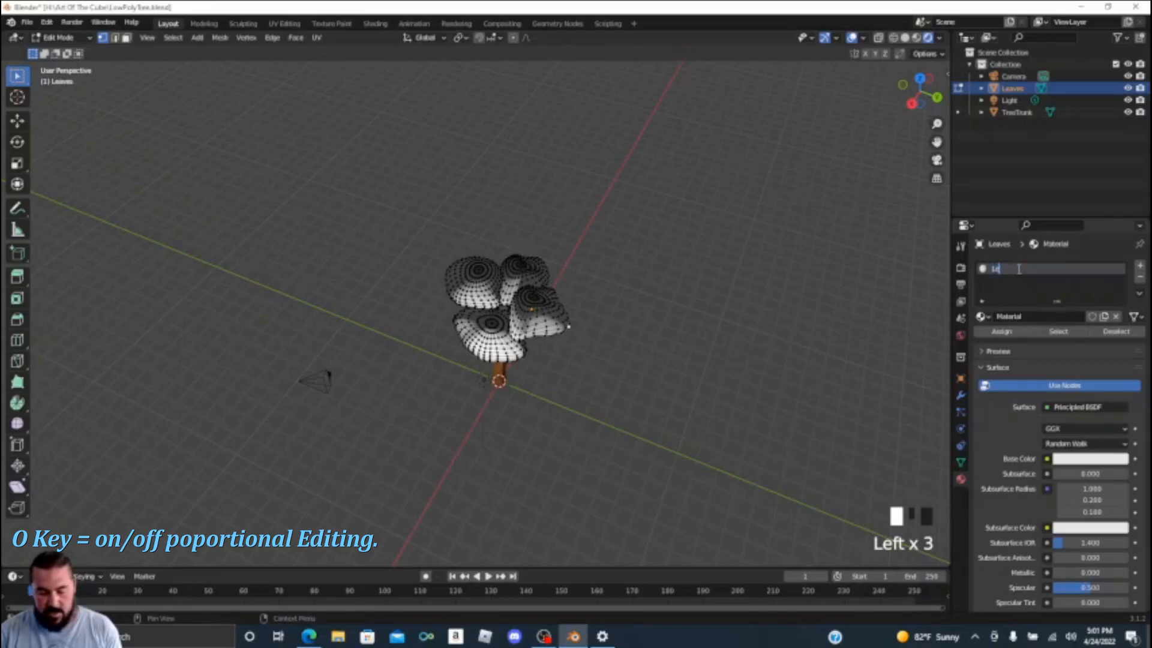
type("aves1")
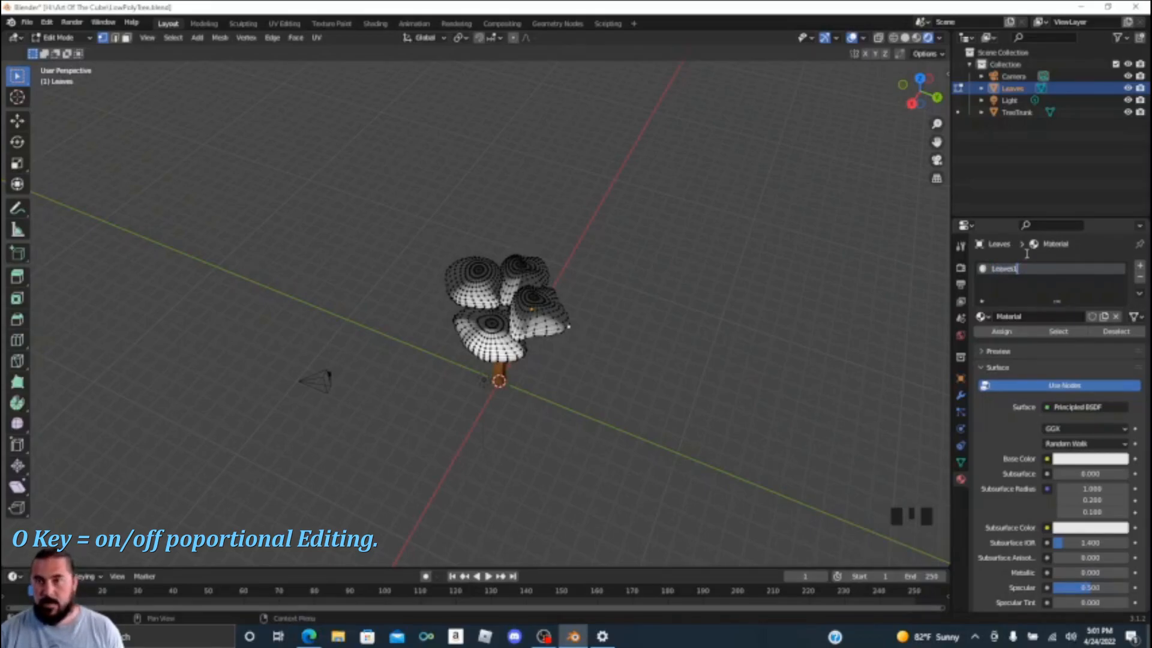
key("Return")
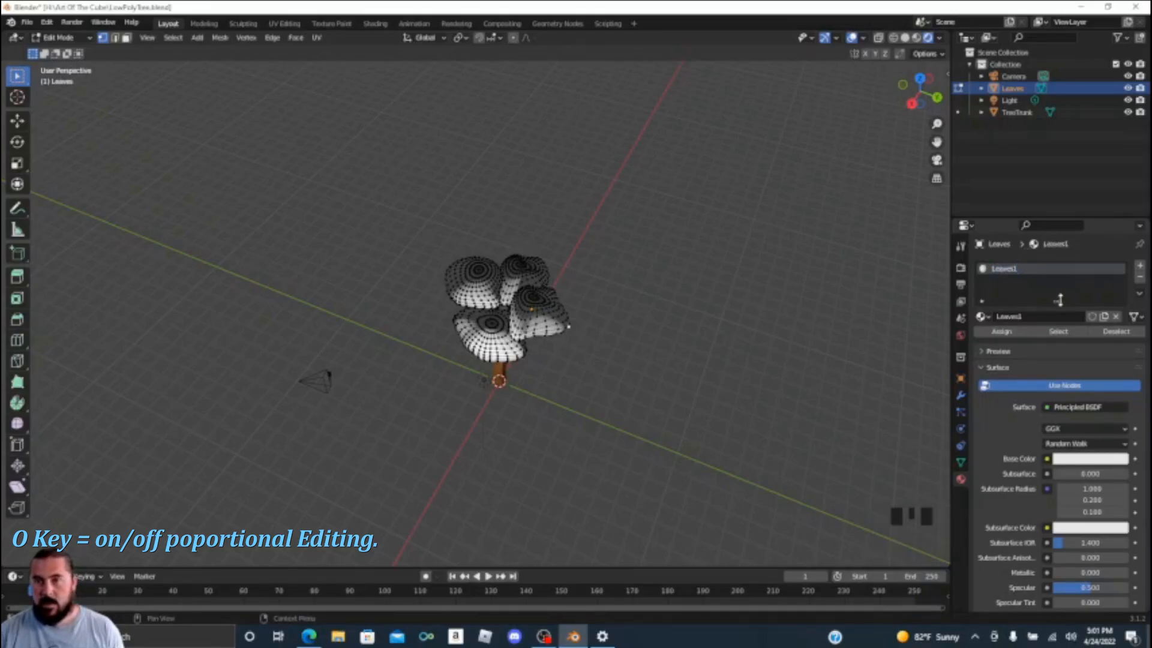
Add a second material slot to the Leaves object with a new material named Leaves2
left_click(1140, 268)
left_click(1051, 282)
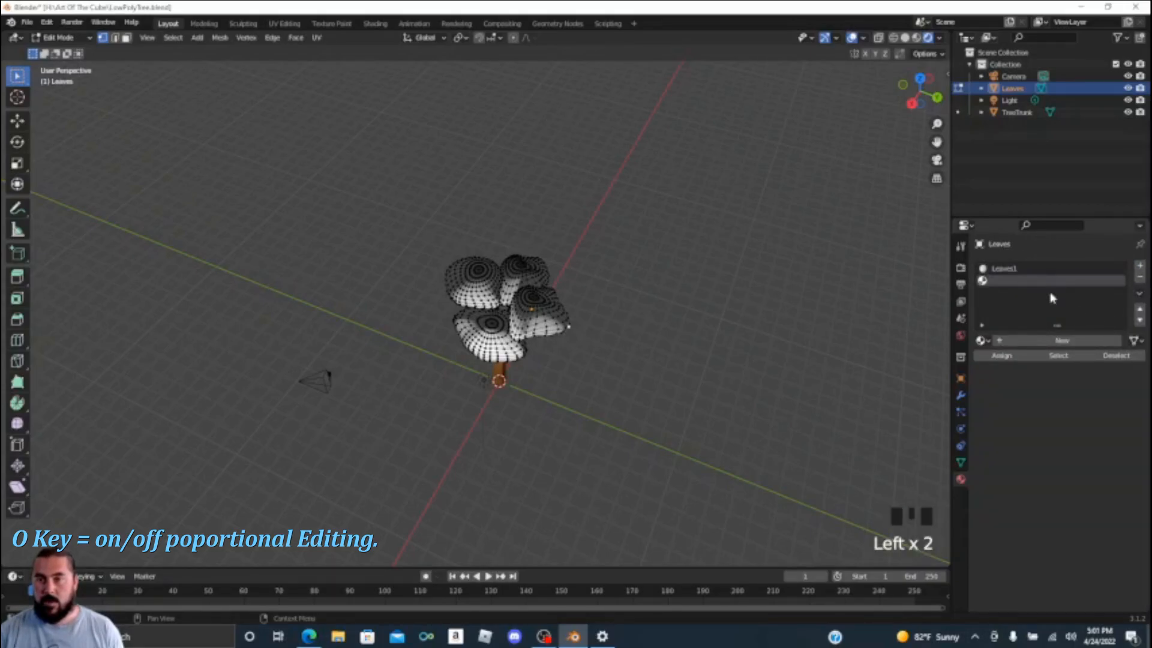
left_click(1001, 341)
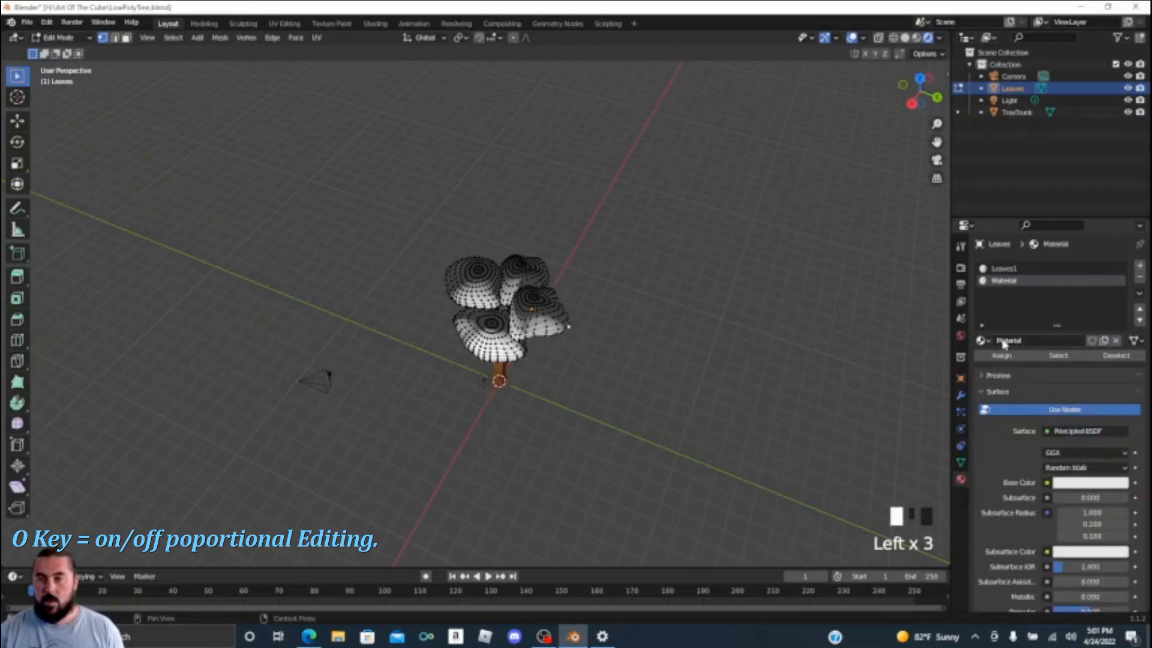
left_click(1003, 282)
double_click(1003, 282)
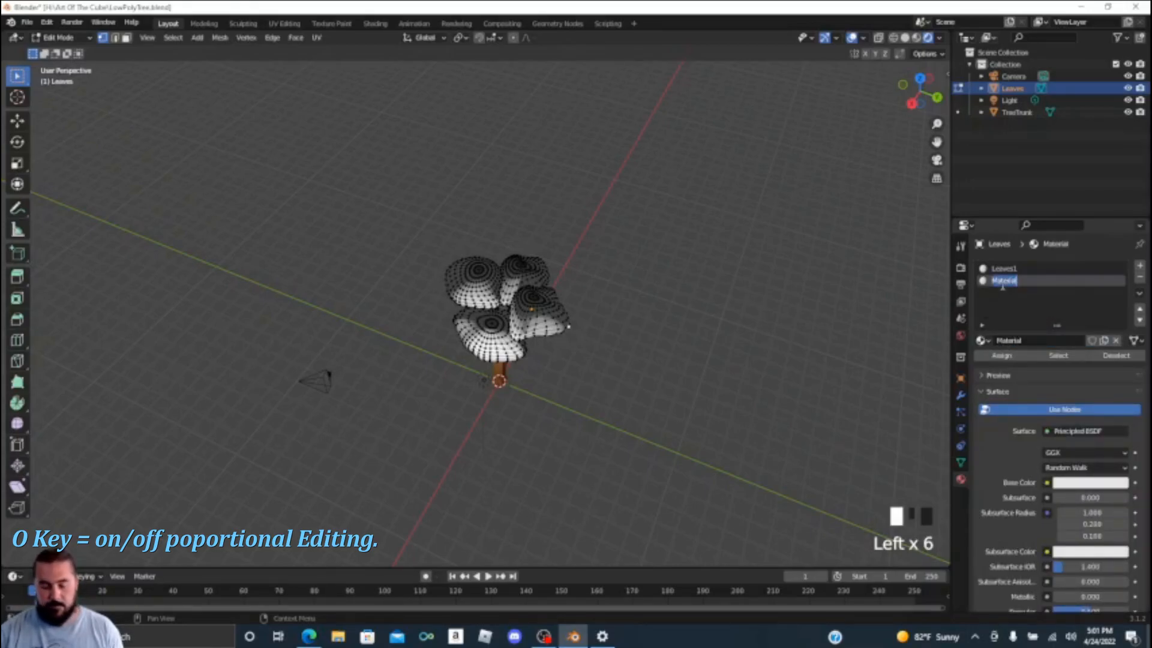
type("Leaves2")
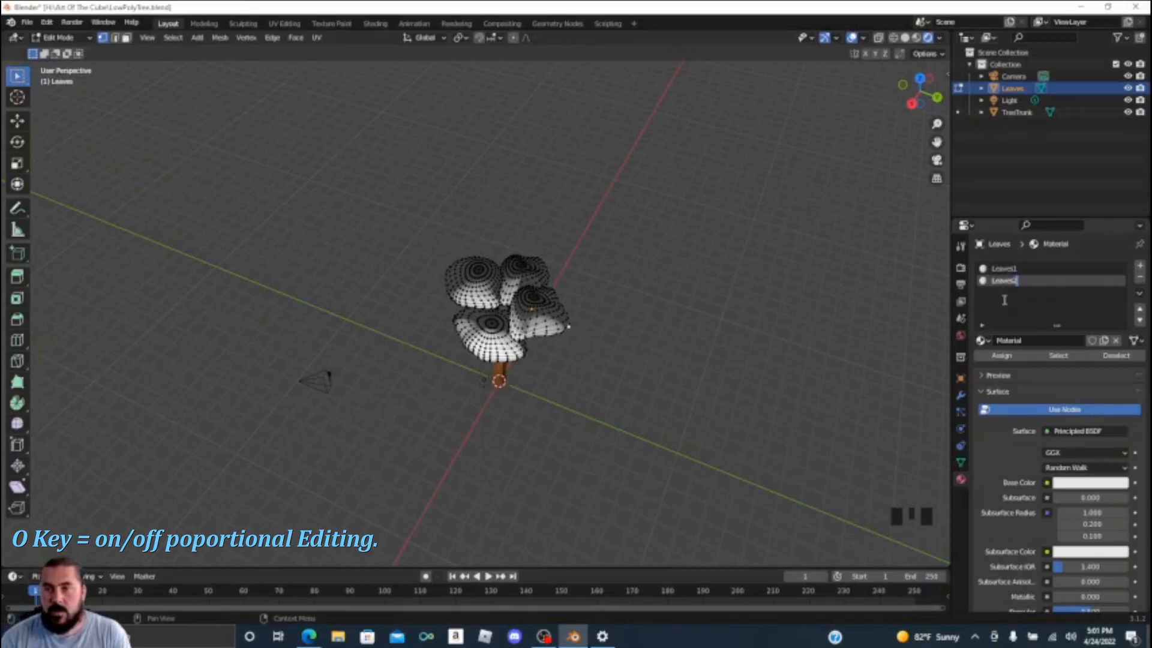
key("Return")
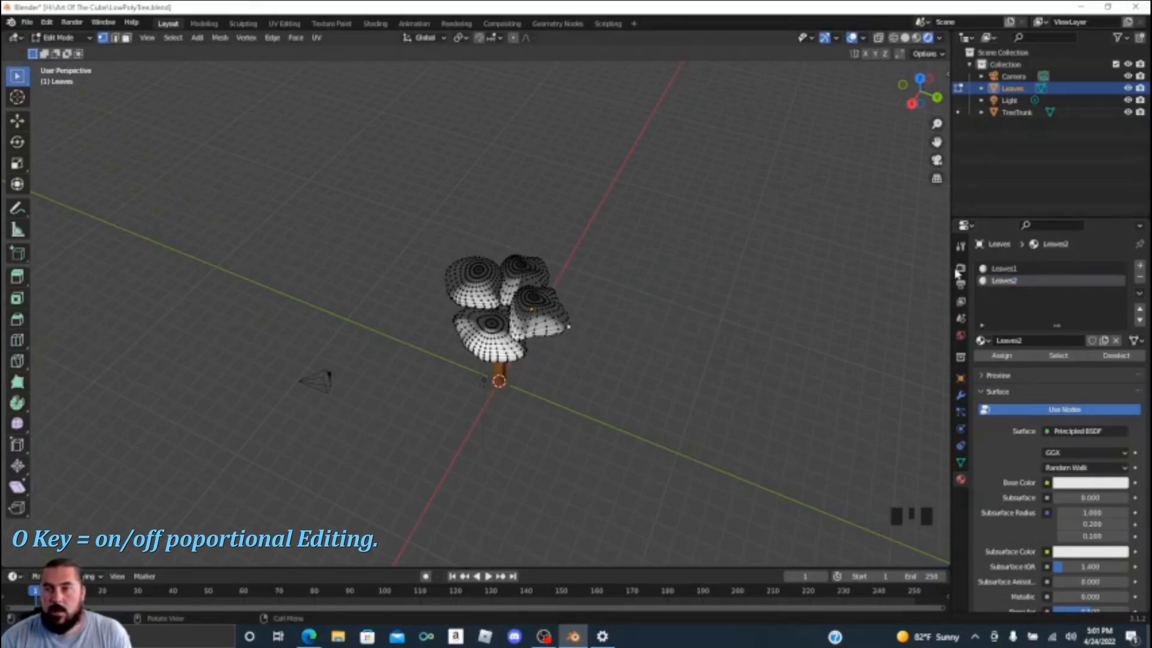
Set the Leaves1 material's base color to a bright green with a hue of about 0.34
left_click(997, 269)
left_click(1075, 484)
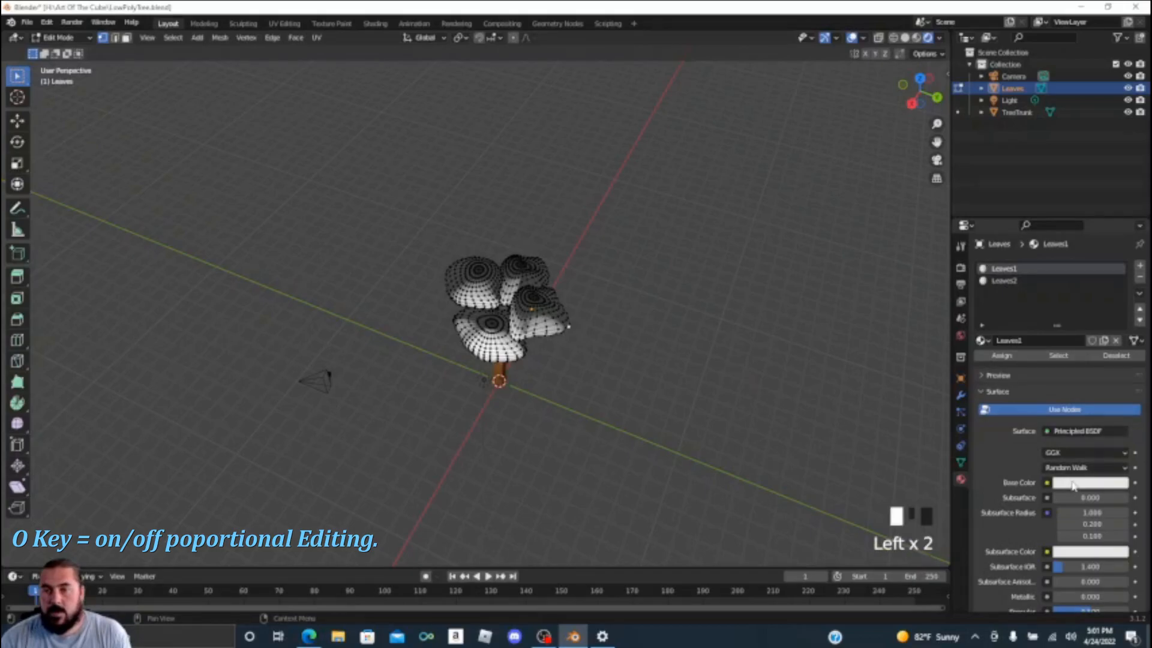
left_click_drag(1066, 356, 1038, 333)
scroll(648, 378, "up", 8)
middle_click_drag(648, 384, 648, 301)
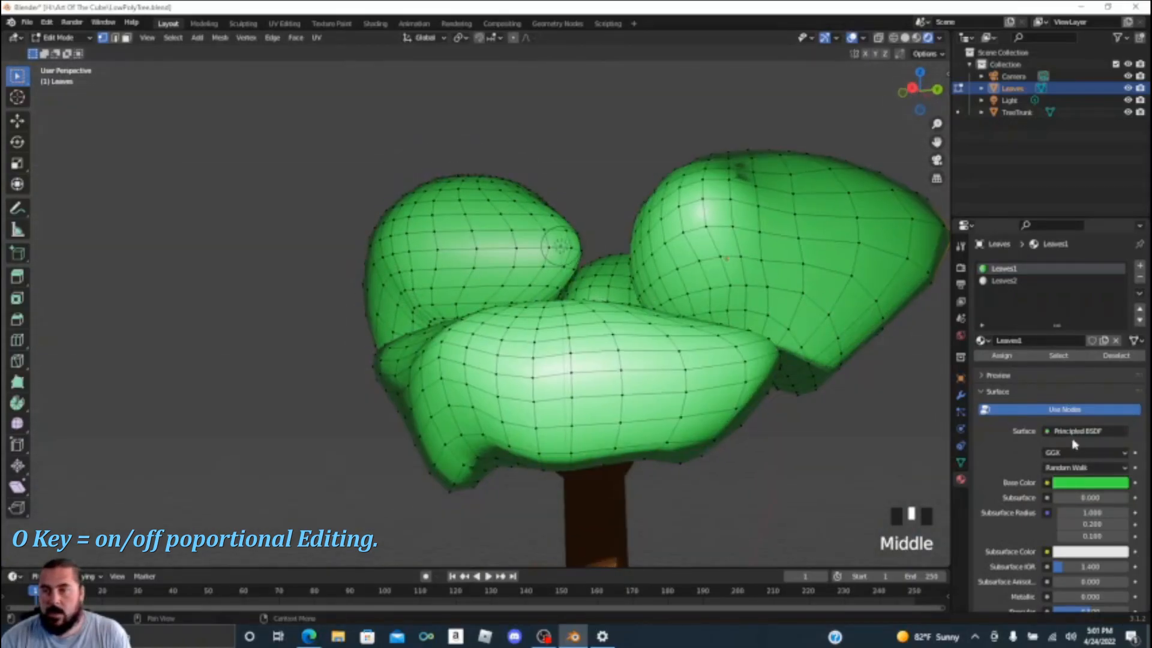
Darken the Leaves1 base color to a deep green by lowering its brightness, and check the clusters
left_click(1092, 483)
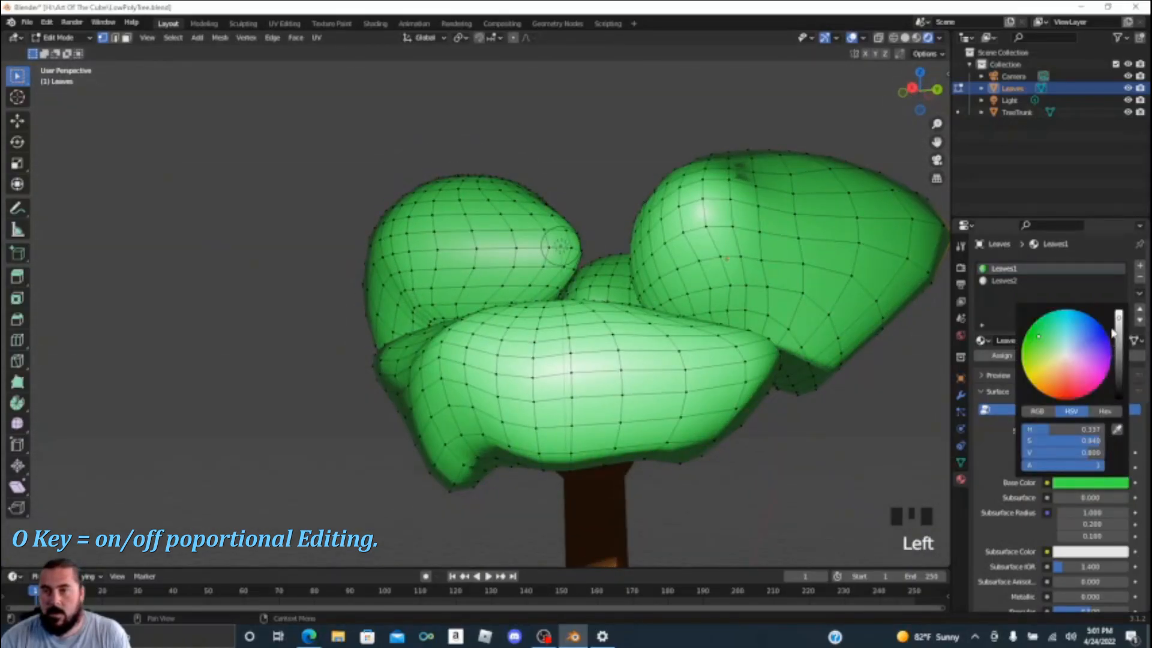
left_click_drag(1119, 321, 1118, 374)
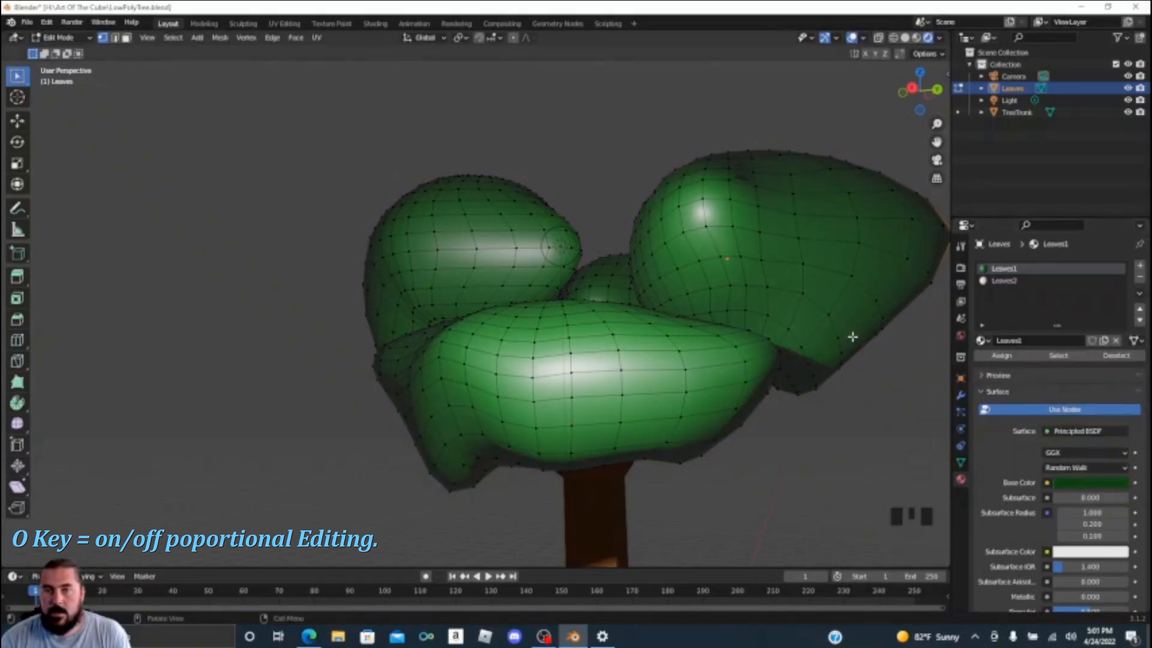
scroll(831, 297, "down", 3)
middle_click_drag(830, 297, 790, 316)
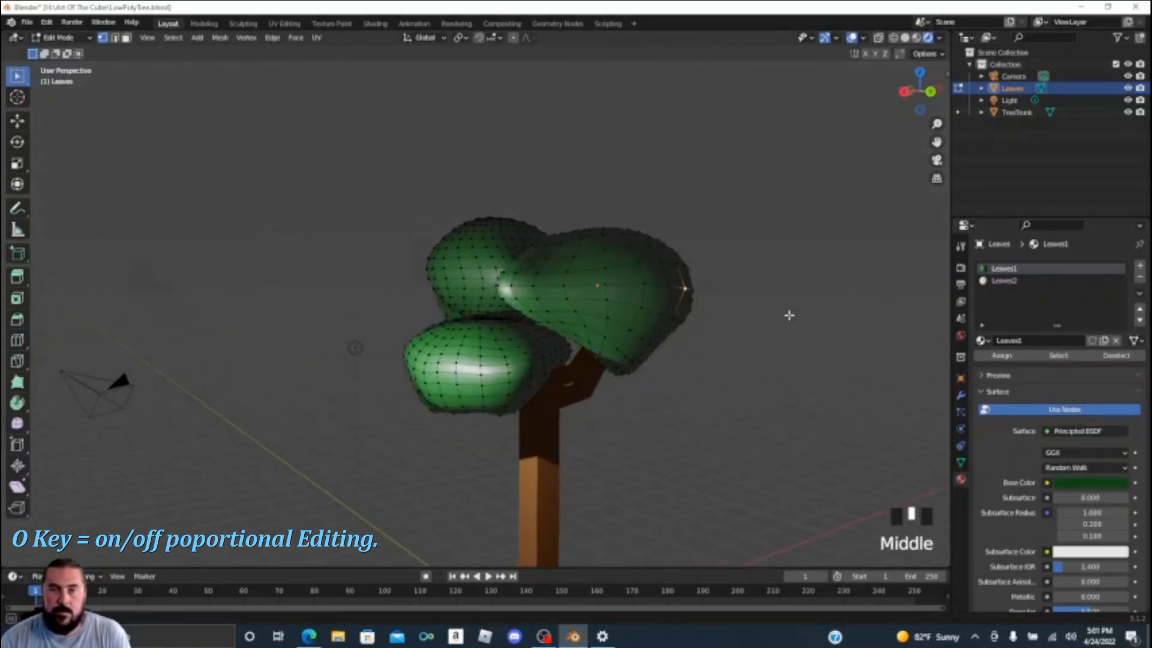
scroll(805, 334, "down", 1)
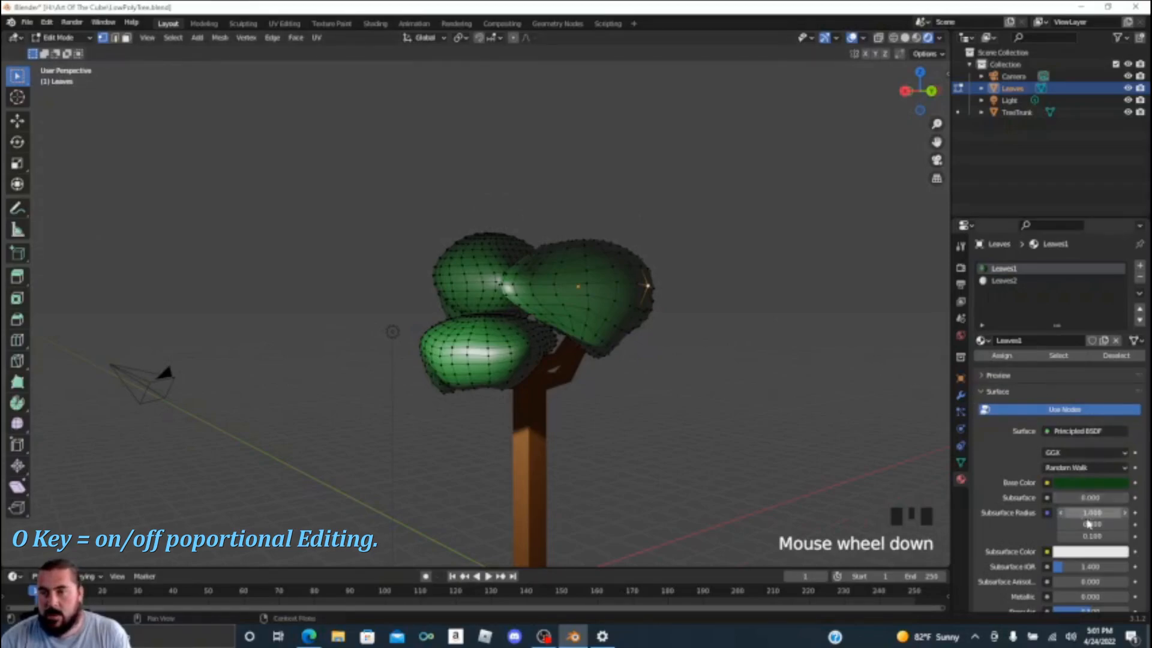
Raise the Leaves1 material's roughness to about 0.85 and check the whole tree
scroll(1074, 501, "down", 6)
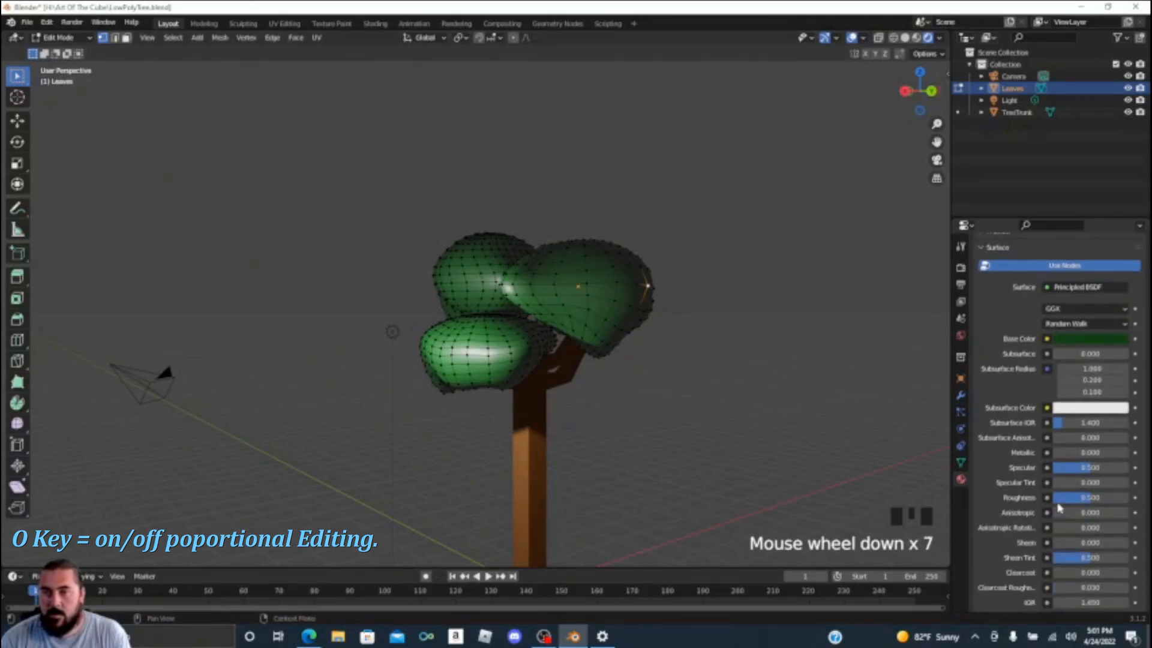
scroll(1059, 508, "down", 1)
left_click(1080, 473)
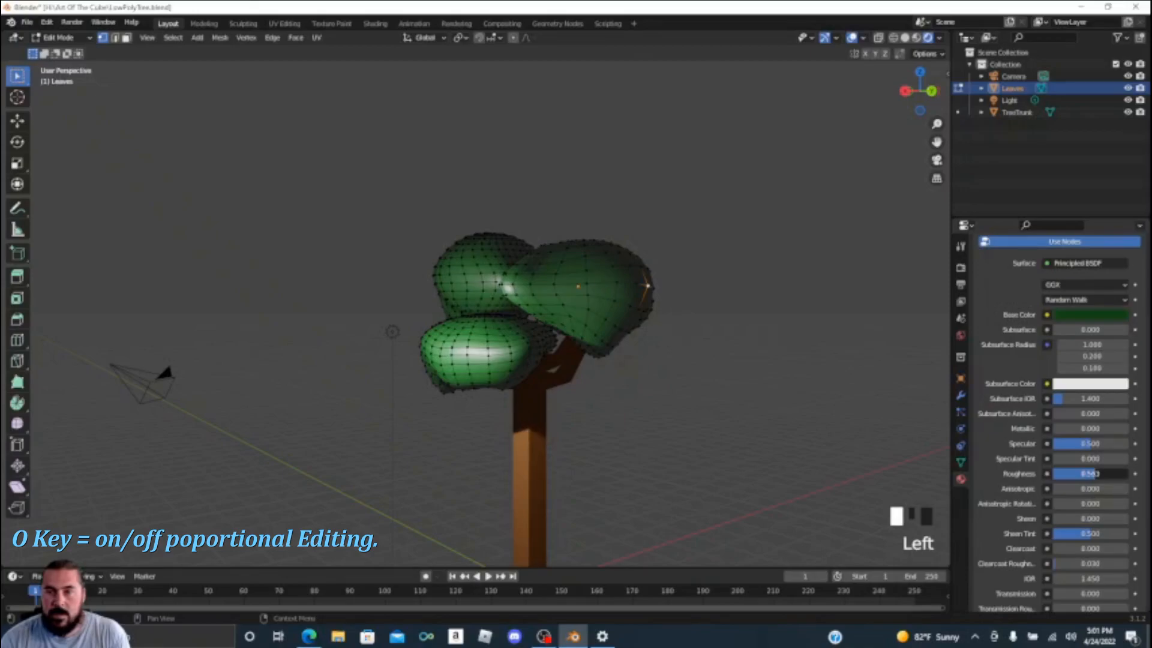
left_click_drag(1101, 473, 1111, 473)
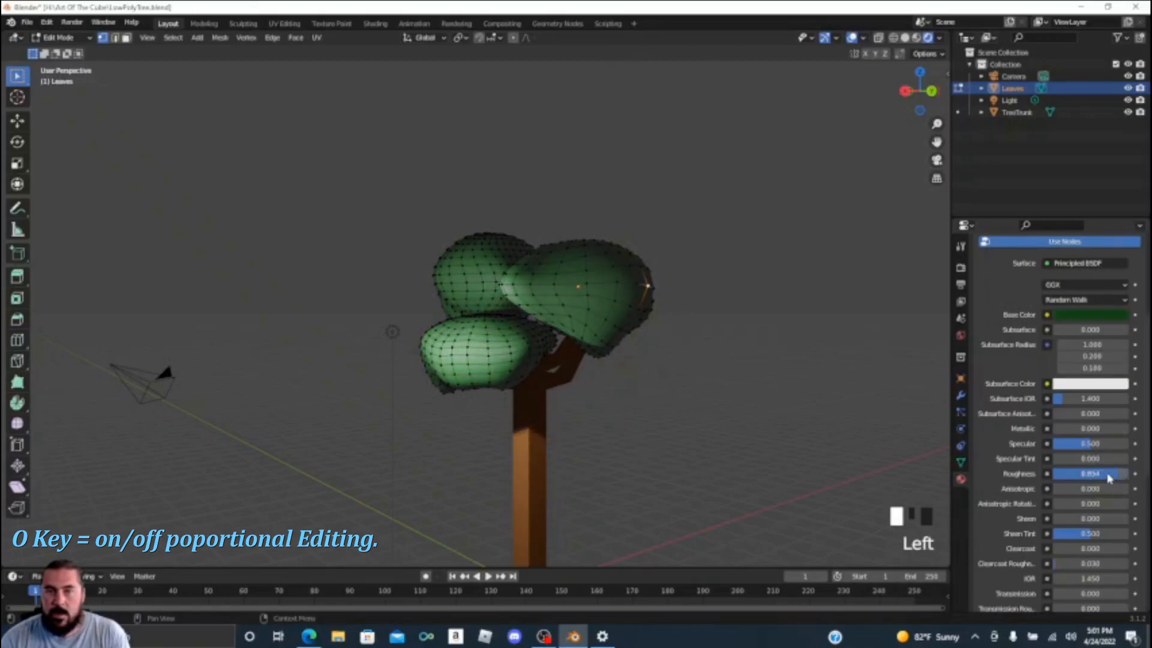
scroll(758, 398, "down", 3)
middle_click_drag(758, 398, 828, 383)
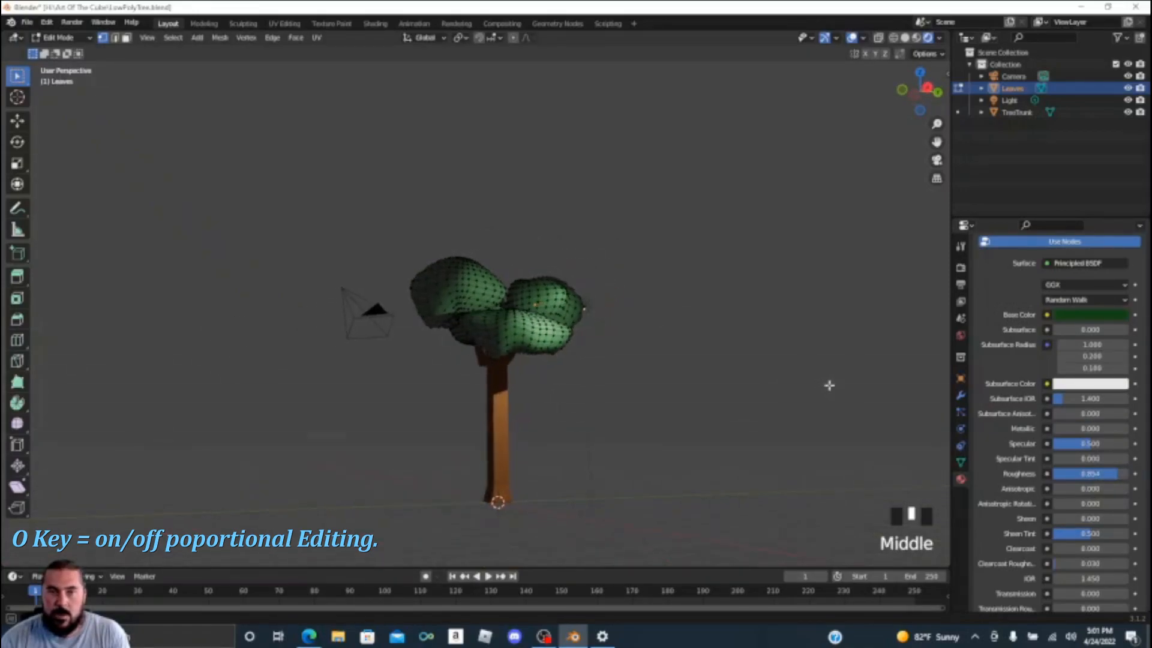
Lower the Leaves1 material's roughness to about 0.80 and check the foliage's shading
scroll(643, 398, "up", 3)
middle_click_drag(643, 398, 678, 399)
scroll(679, 398, "down", 2)
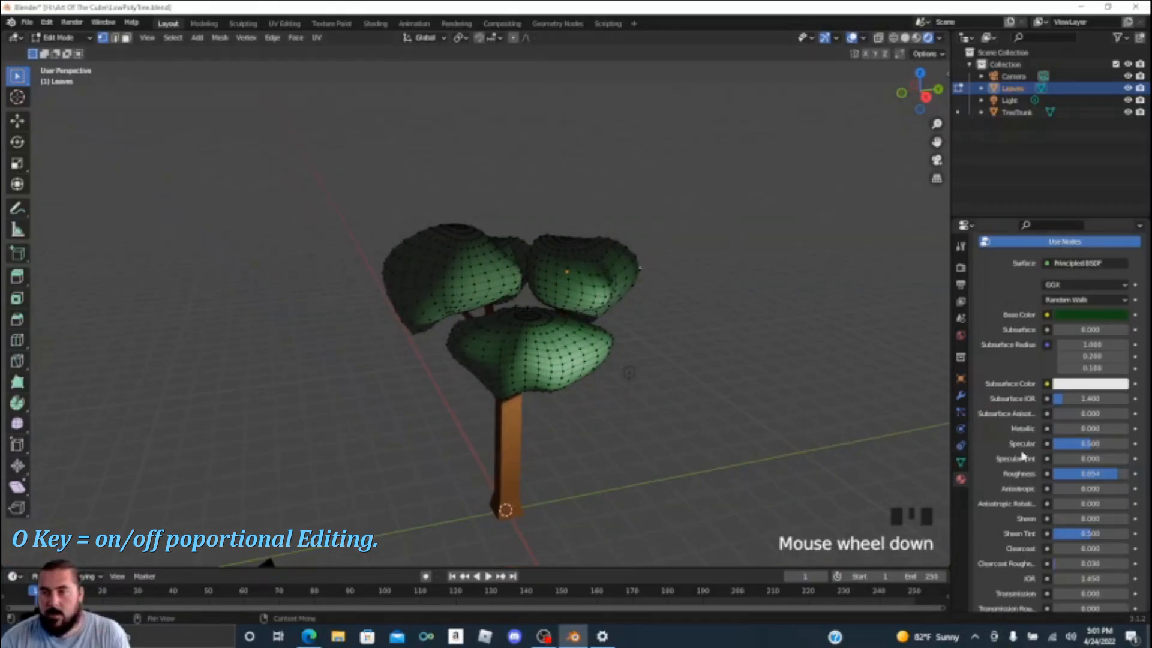
mouse_move(1092, 474)
left_mouse_down()
mouse_move(1128, 473)
mouse_move(1113, 473)
left_mouse_up()
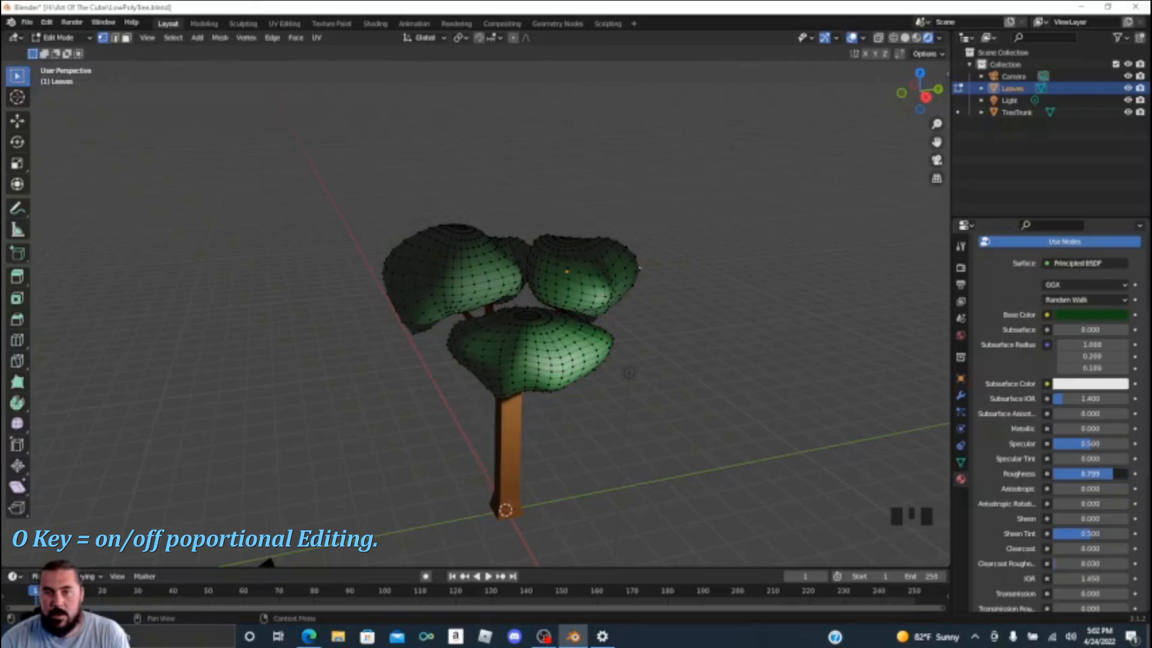
scroll(774, 433, "down", 3)
middle_click_drag(761, 427, 761, 394)
scroll(676, 381, "up", 3)
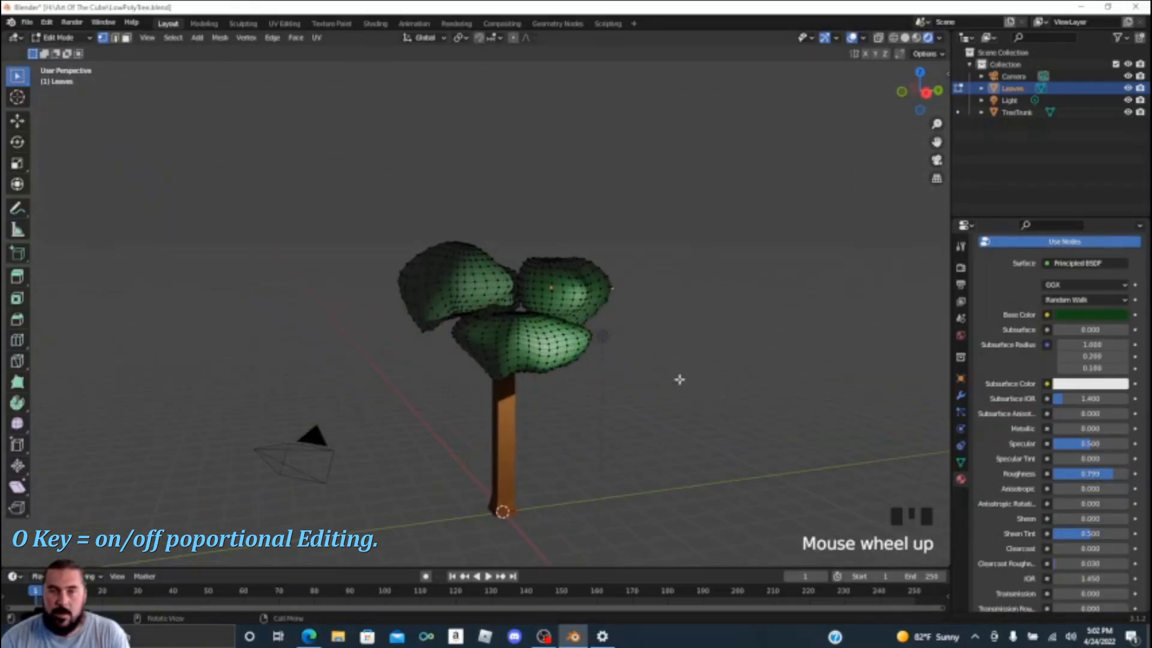
Examine the leaf clusters from the tree's other sides and from above
middle_click_drag(759, 318, 690, 318)
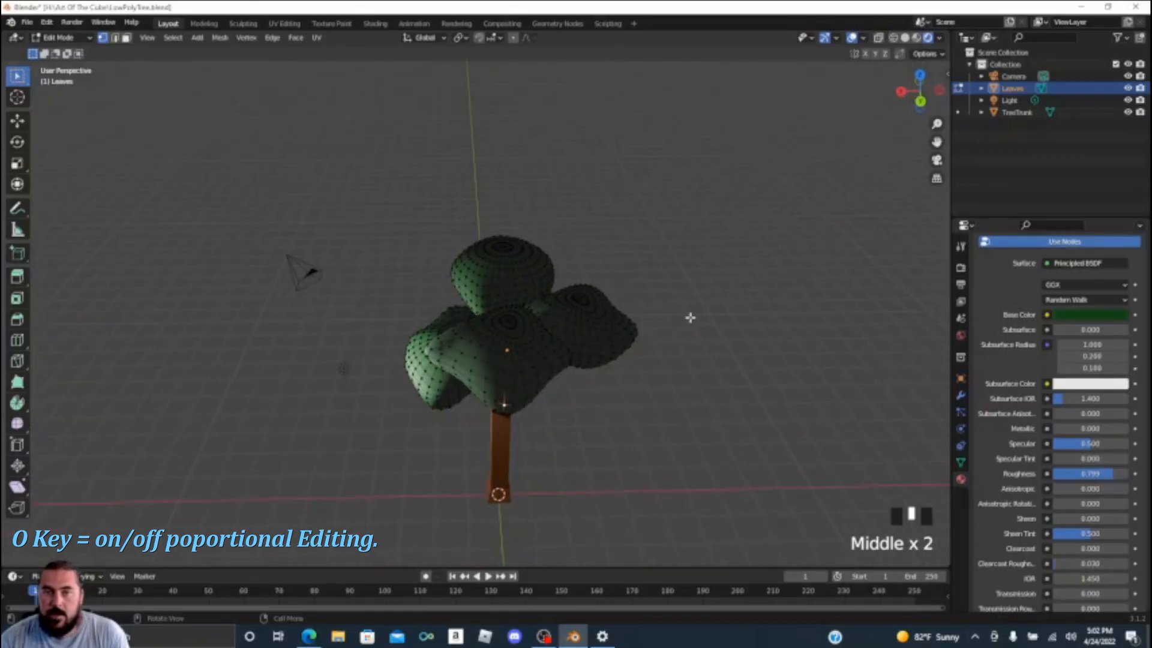
middle_click(559, 314)
middle_click_drag(559, 313, 419, 360)
scroll(419, 361, "down", 1)
left_click(412, 344)
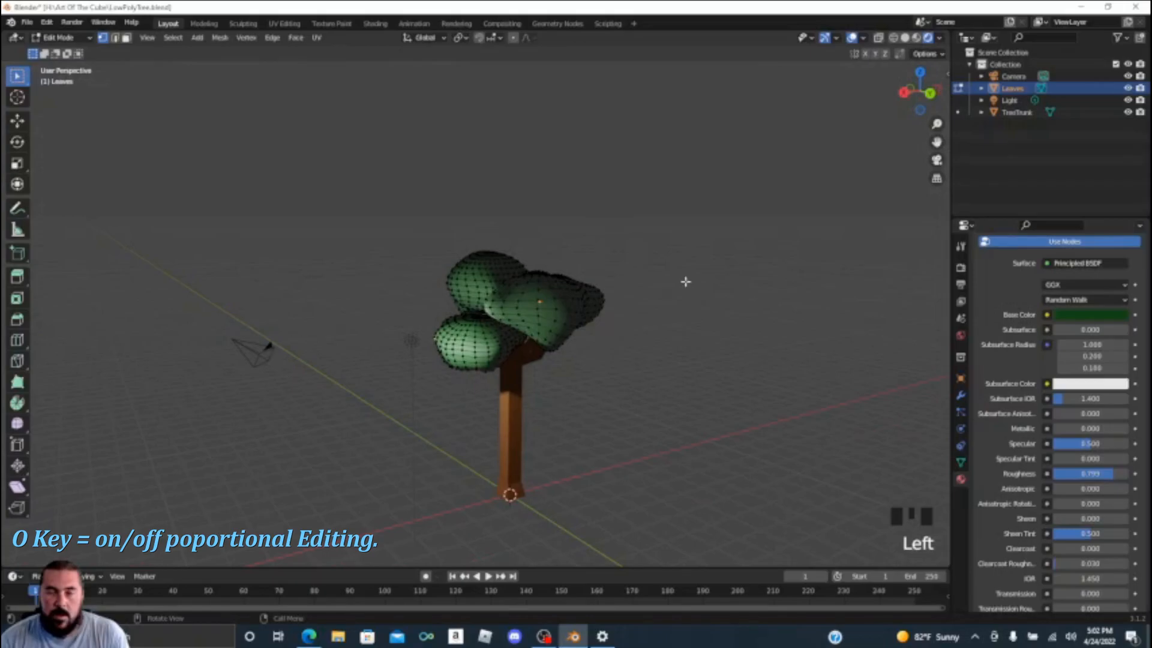
middle_click_drag(685, 282, 669, 334)
middle_click_drag(548, 319, 600, 327)
scroll(600, 328, "down", 1)
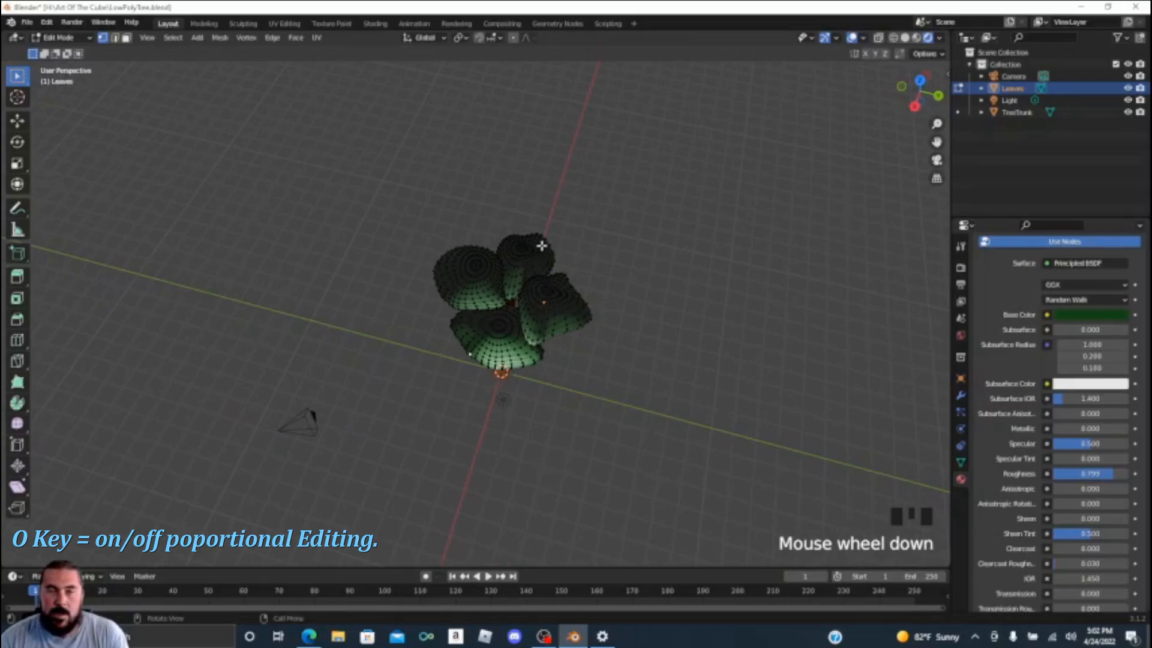
Assign the Leaves2 material to two opposite leaf clusters by selecting all their linked vertices
scroll(1011, 312, "down", 2)
scroll(1011, 311, "up", 1)
scroll(1012, 308, "down", 10)
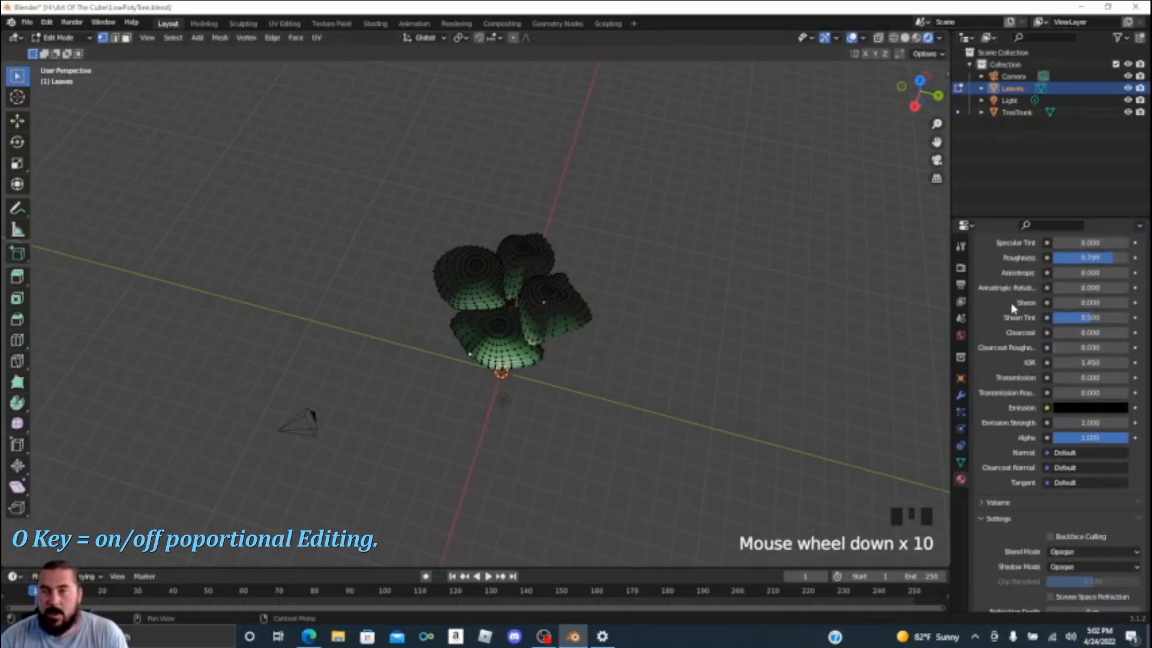
scroll(1012, 308, "up", 20)
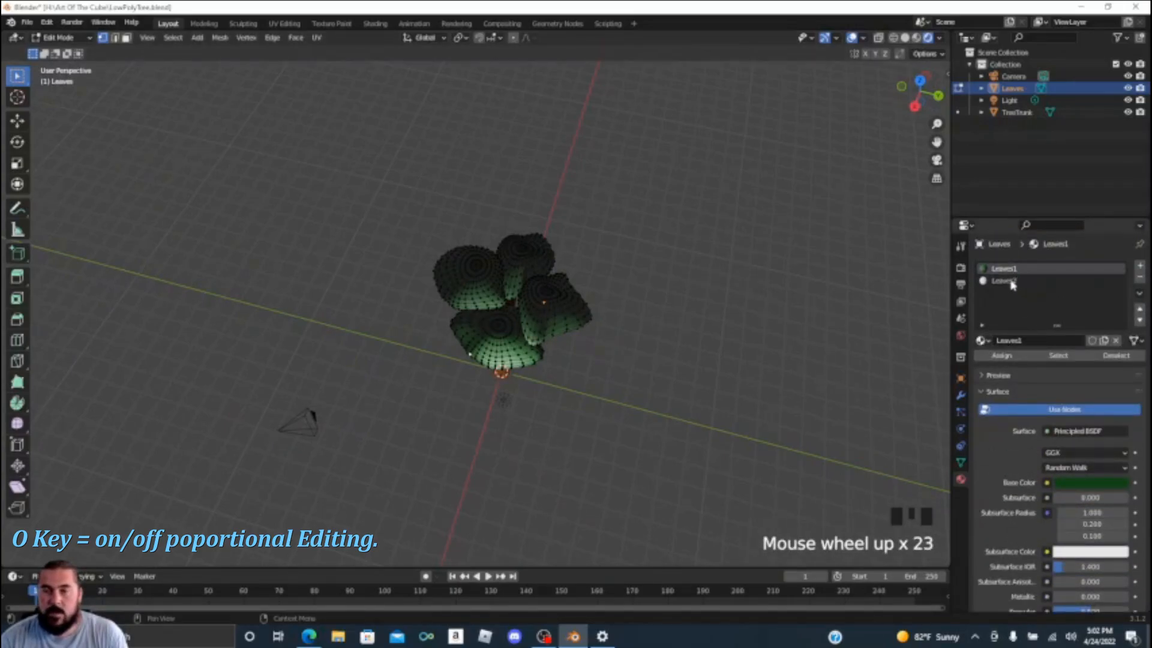
scroll(550, 360, "up", 6)
middle_click_drag(550, 359, 555, 344)
scroll(556, 345, "down", 1)
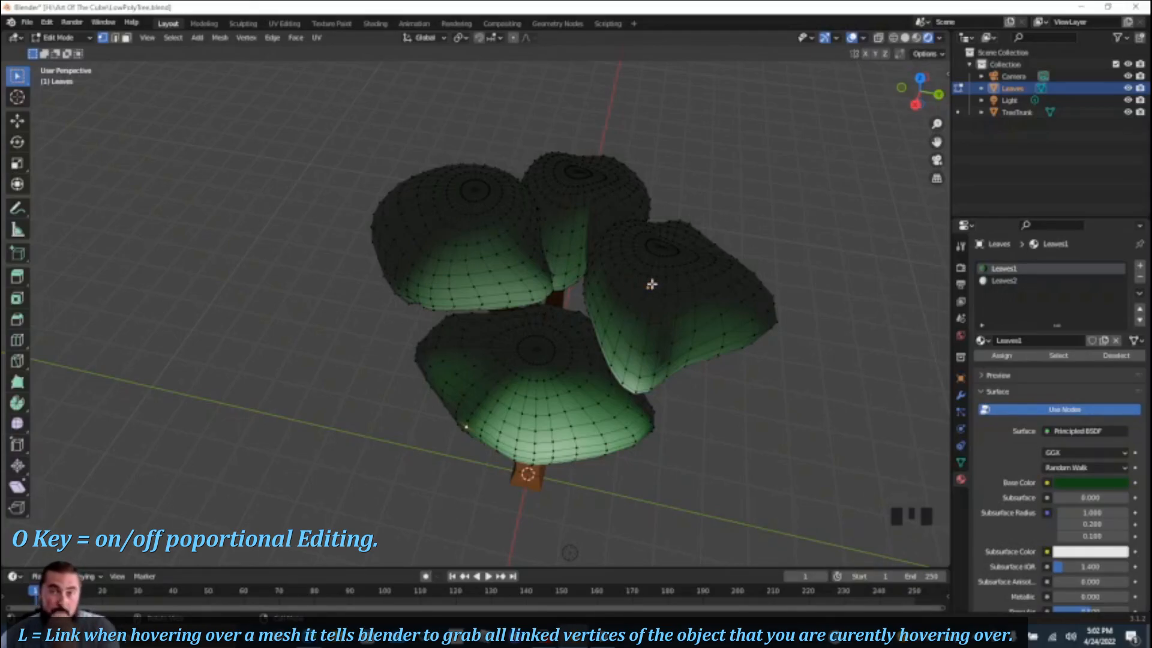
key("l")
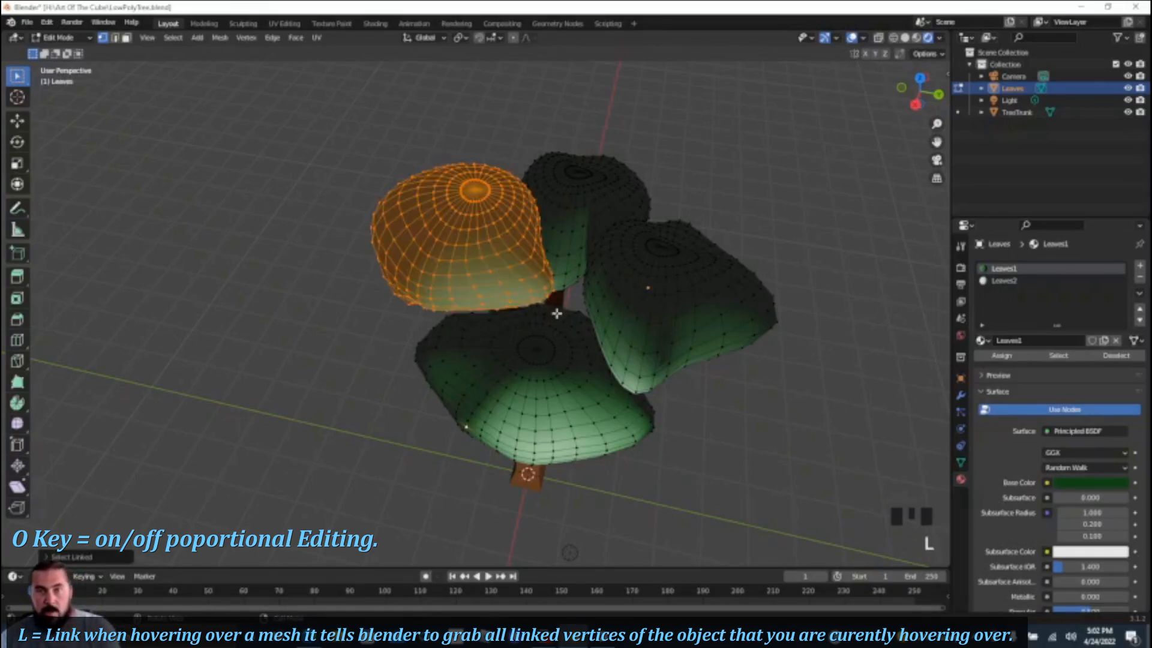
key("l")
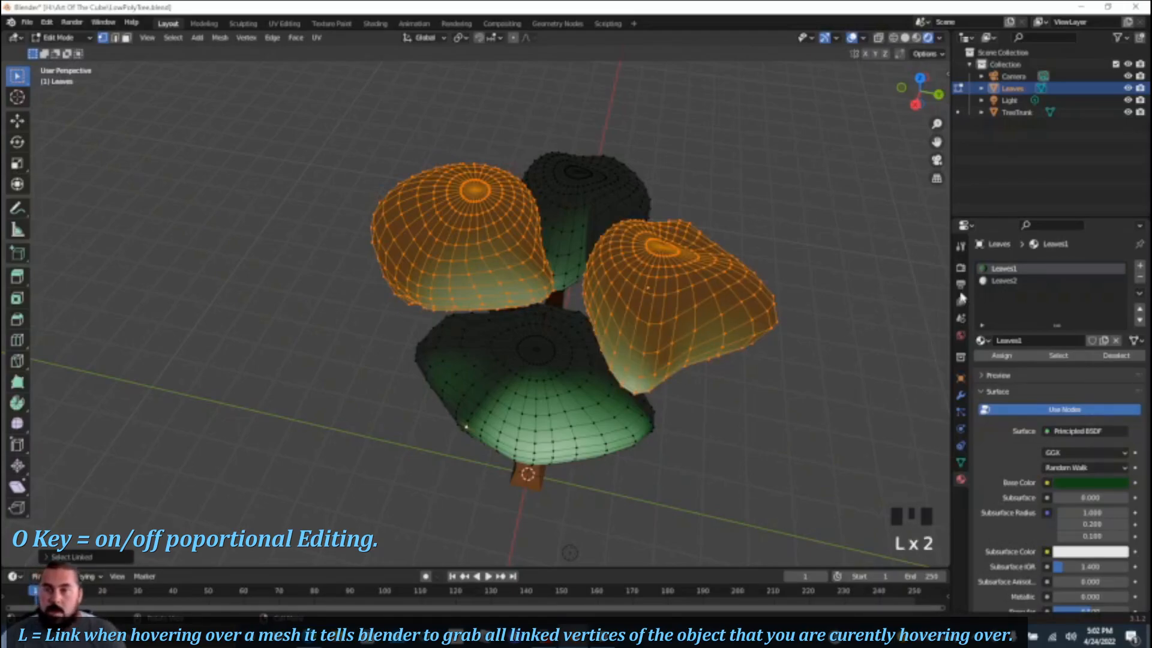
left_click(1000, 282)
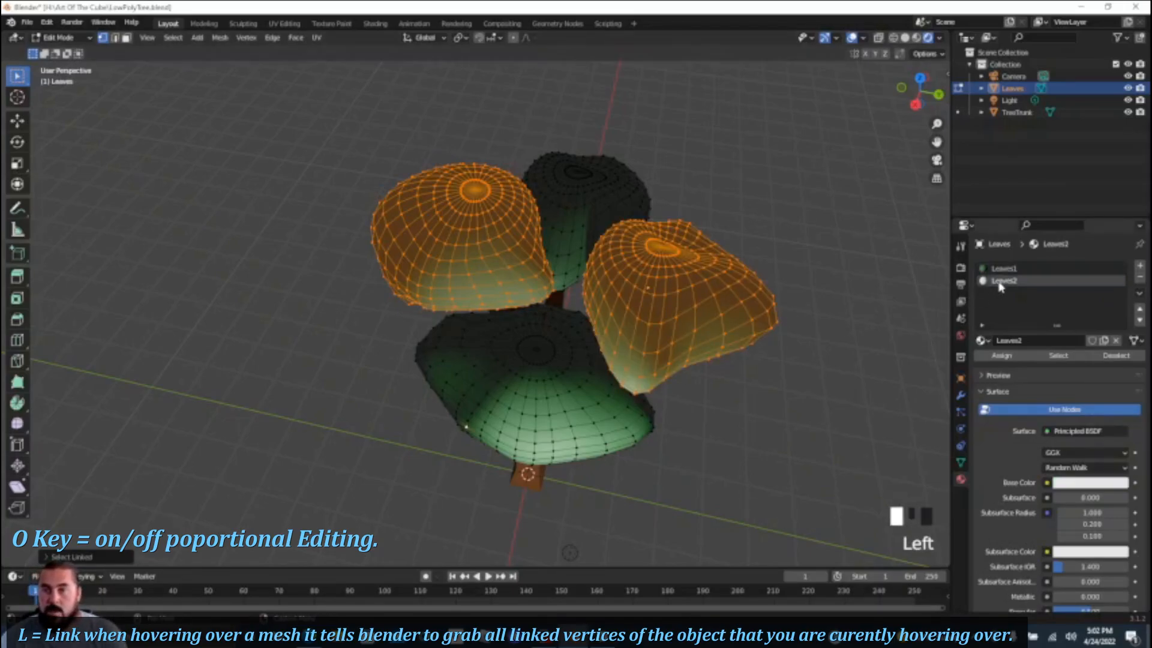
left_click(1009, 357)
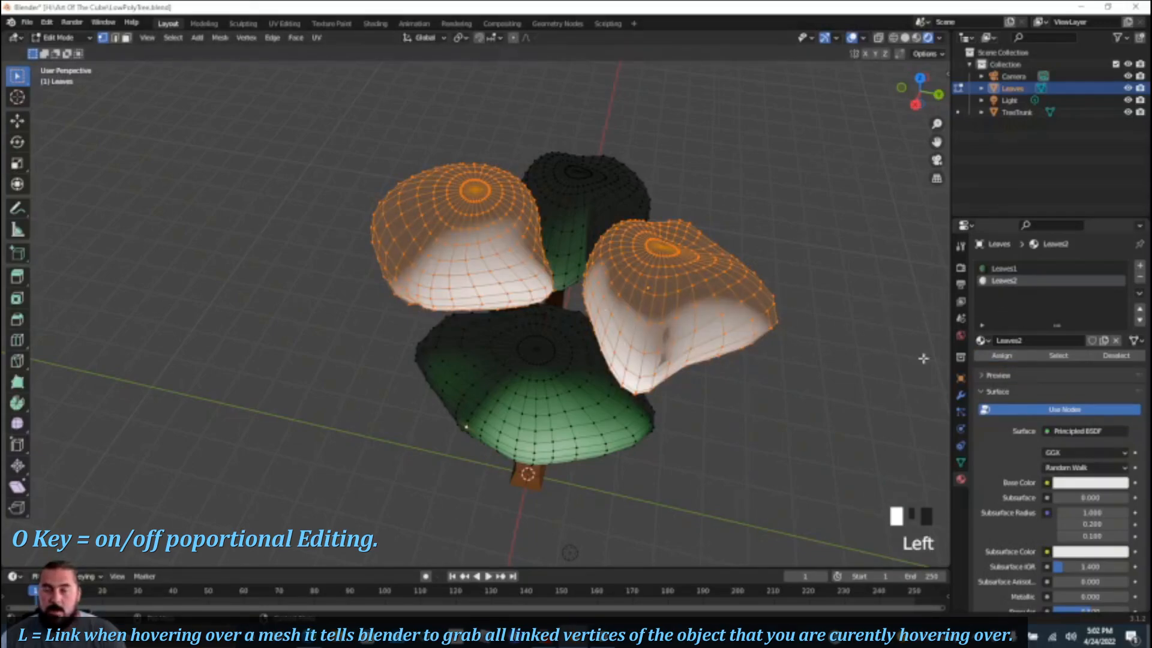
Set the Leaves2 base color to a dark olive green with hue about 0.24, saturation 0.98 and value 0.22
middle_click_drag(804, 373, 852, 336)
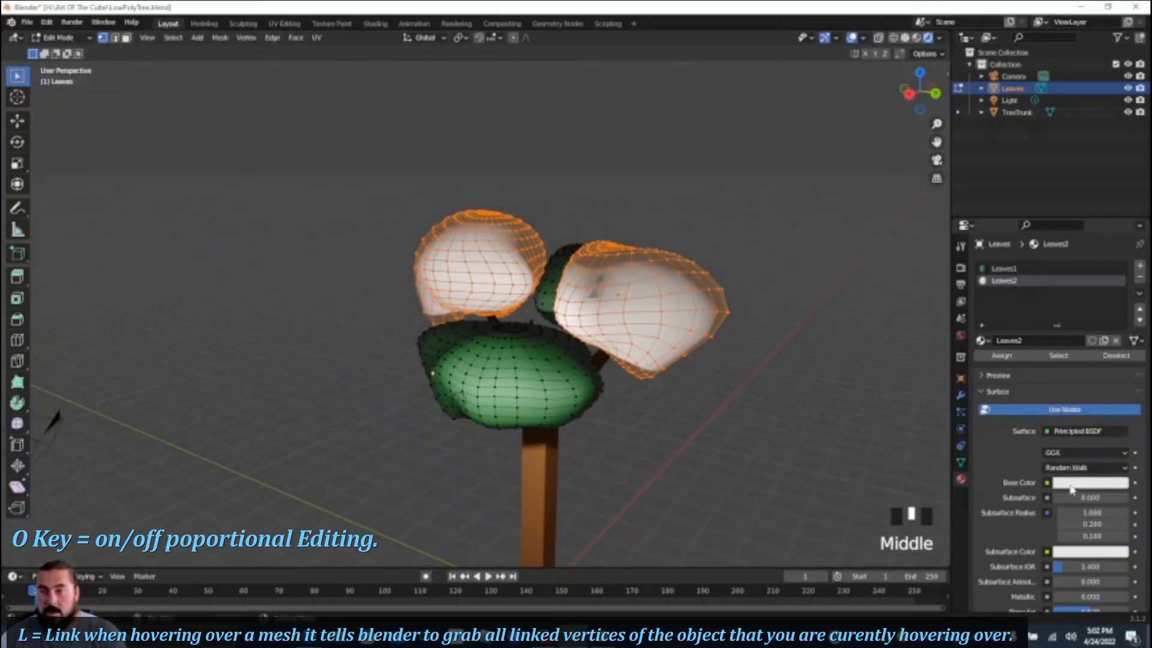
left_click(1074, 484)
mouse_move(1062, 373)
left_mouse_down()
mouse_move(1024, 355)
mouse_move(1037, 361)
left_mouse_up()
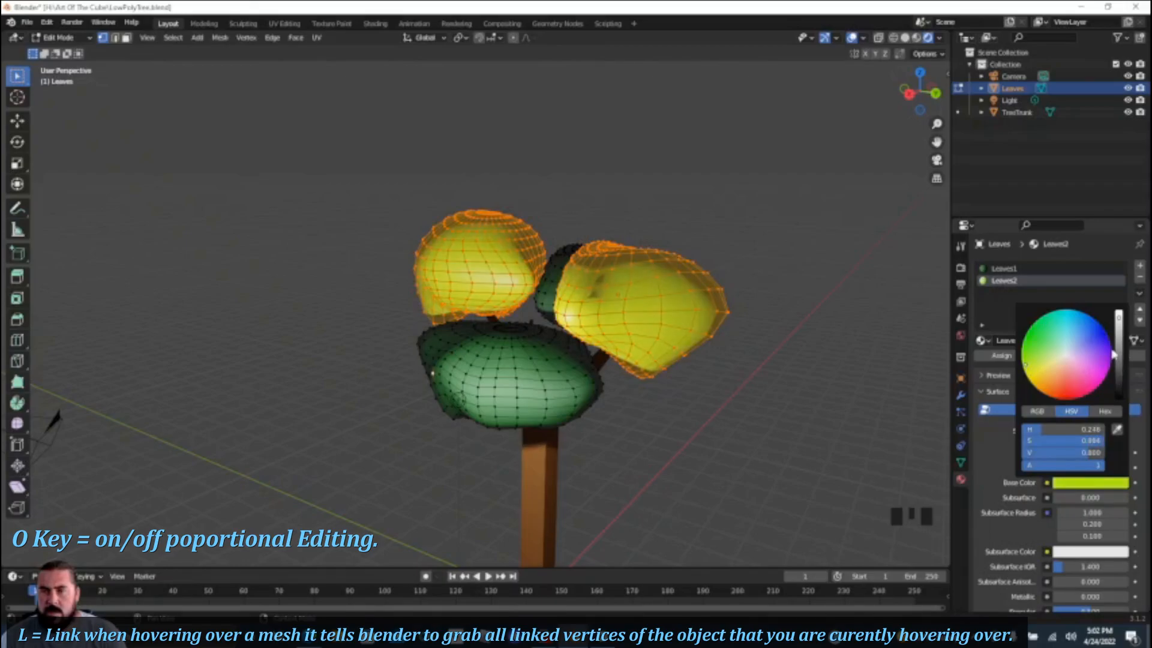
left_click_drag(1120, 324, 1119, 363)
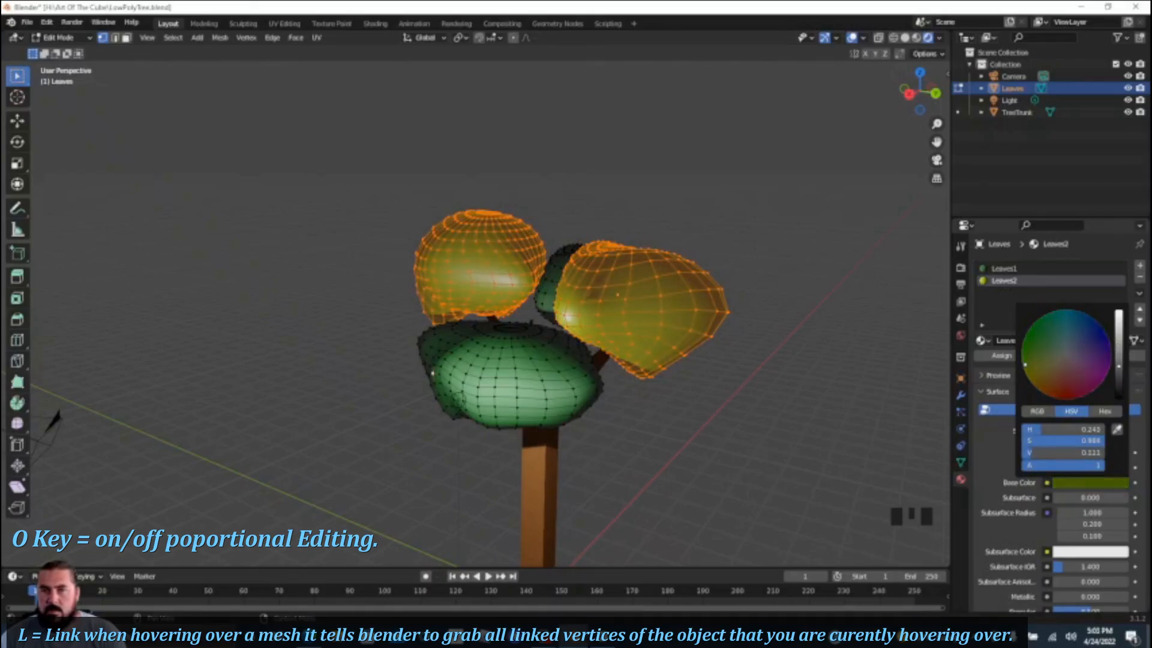
left_click(825, 420)
scroll(739, 425, "down", 2)
middle_click_drag(739, 425, 708, 455)
scroll(690, 459, "down", 3)
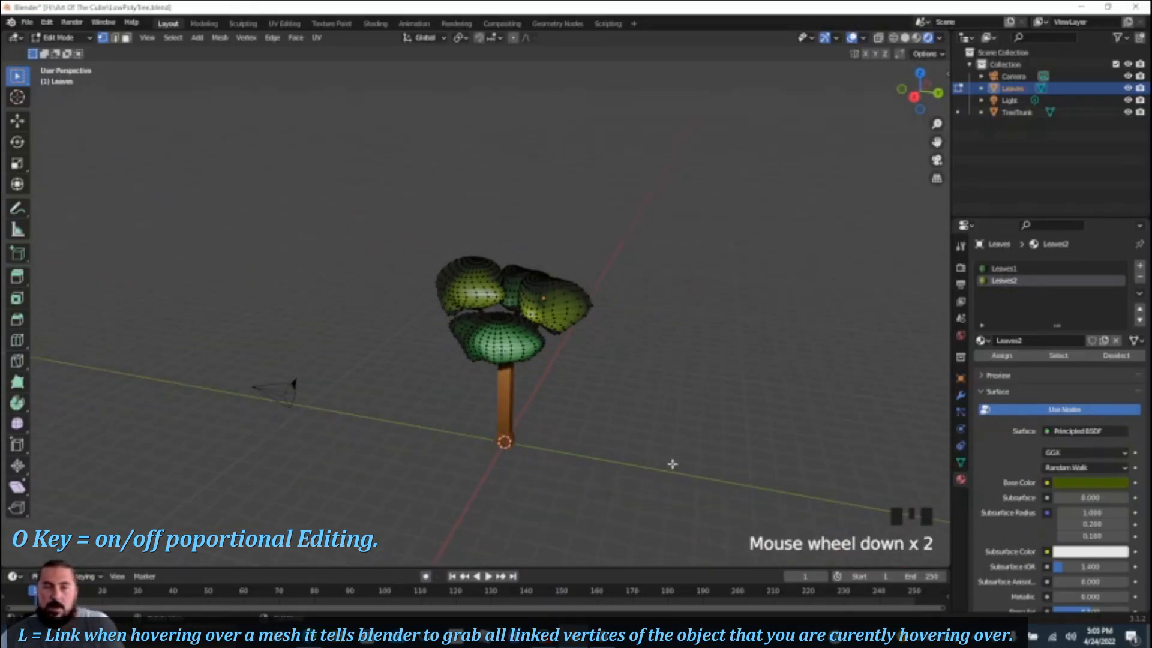
left_click(747, 445)
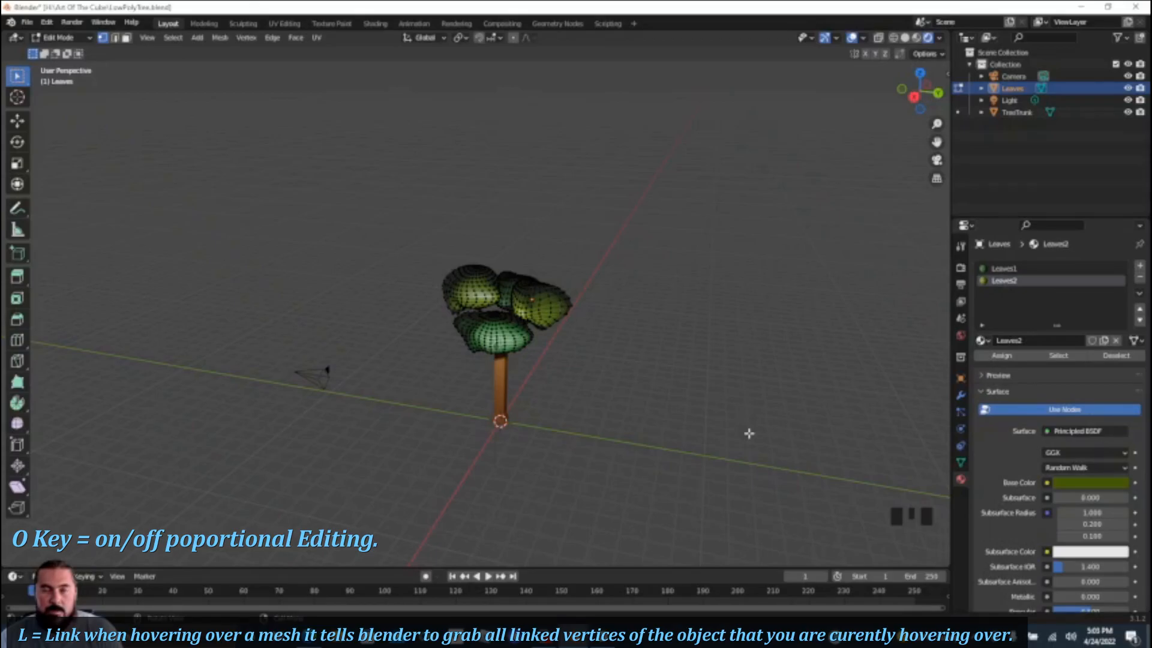
Return to Object Mode, add a Sun light, and move it straight up along Z to well above the tree
key("Tab")
key("shift+a")
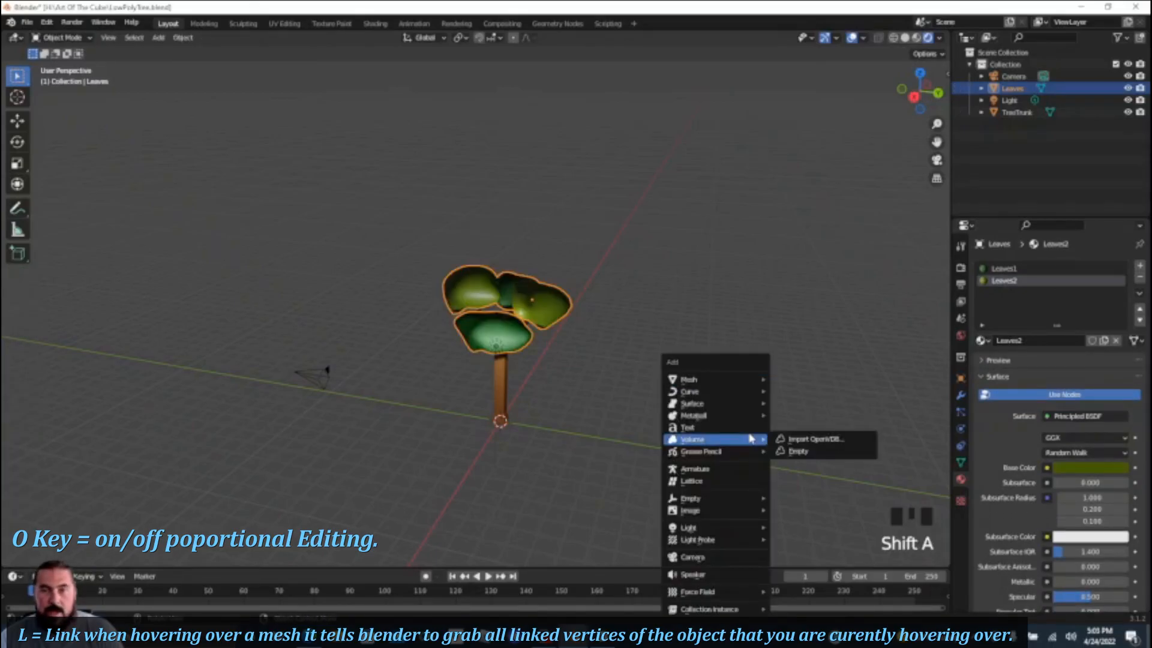
mouse_move(738, 531)
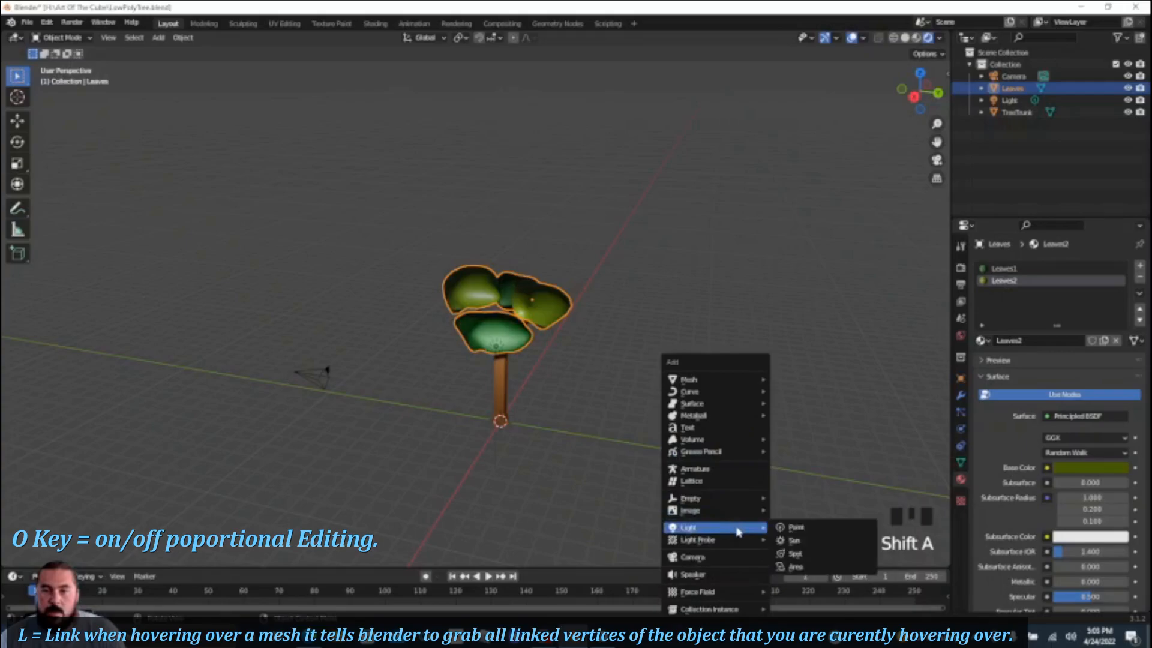
left_click(796, 540)
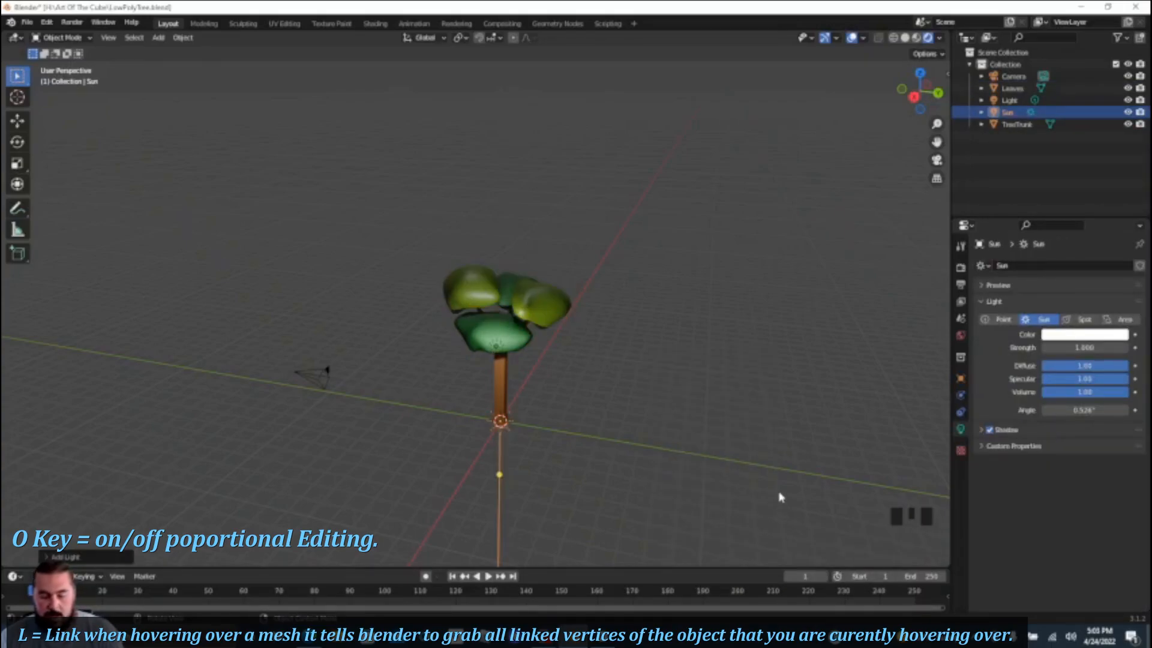
key("g")
key("z")
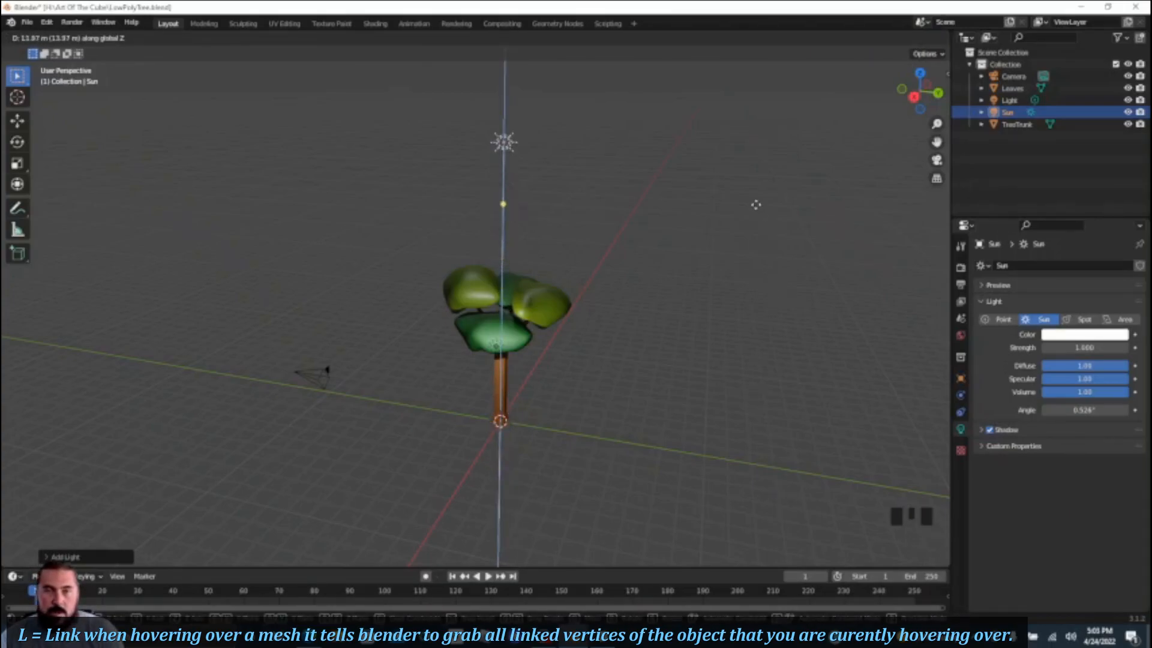
left_click(752, 126)
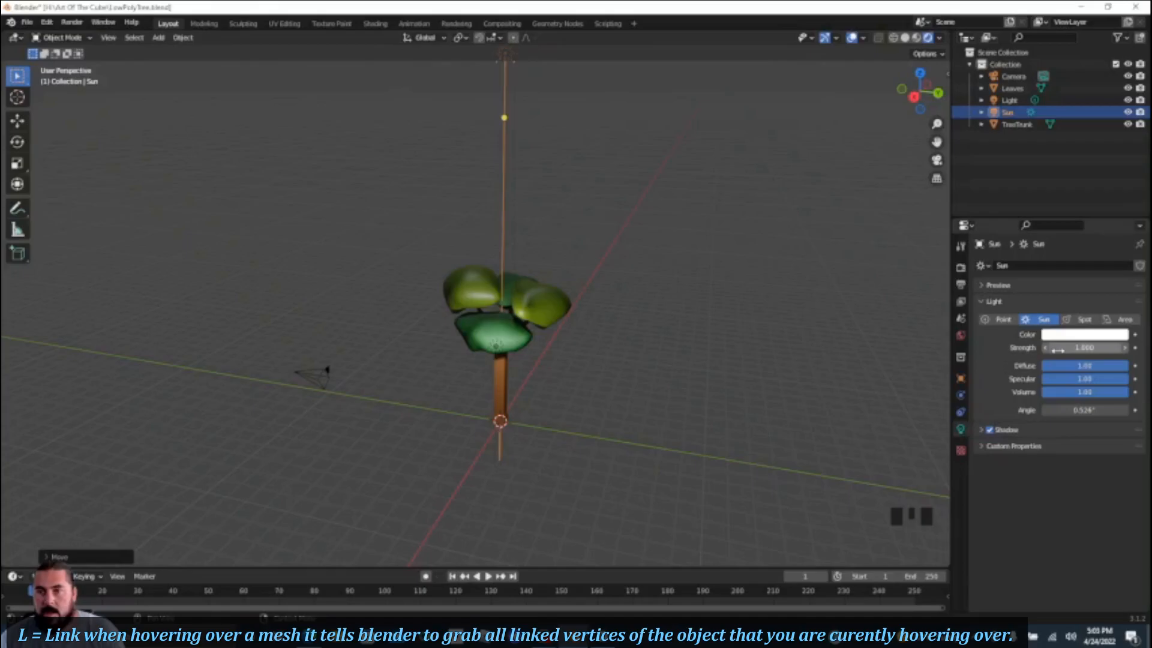
Raise the Sun light's strength to about 3.51 and check the lit foliage
left_click_drag(1080, 347, 1098, 347)
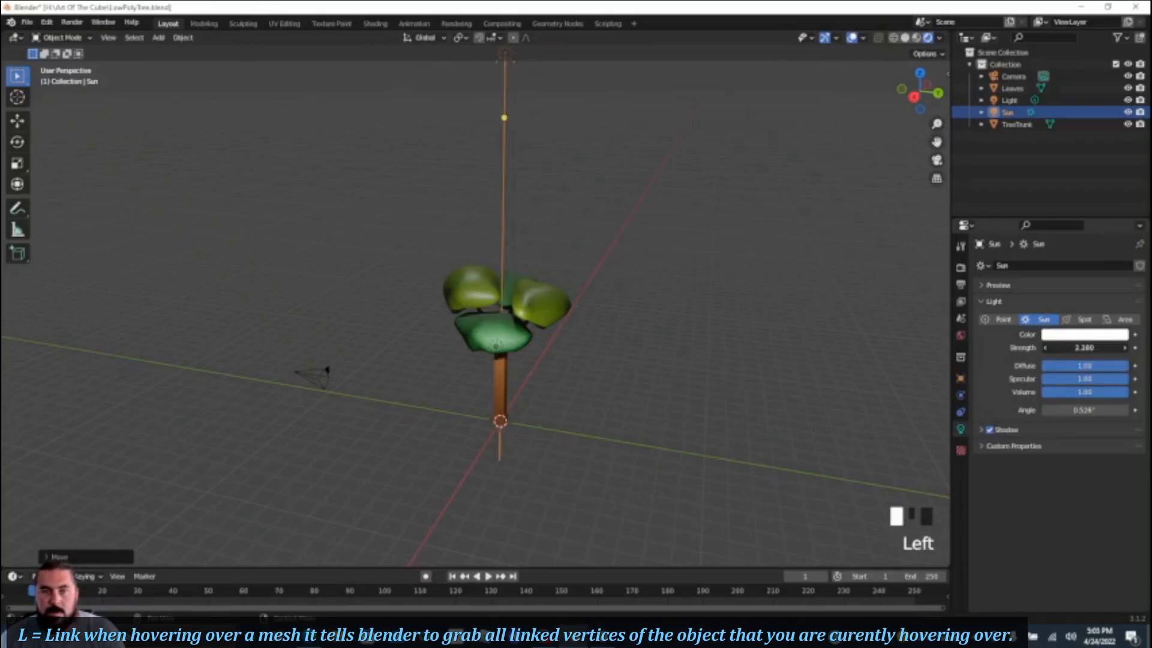
scroll(774, 354, "down", 3)
middle_click_drag(772, 354, 628, 300)
scroll(613, 394, "up", 9)
scroll(613, 394, "down", 5)
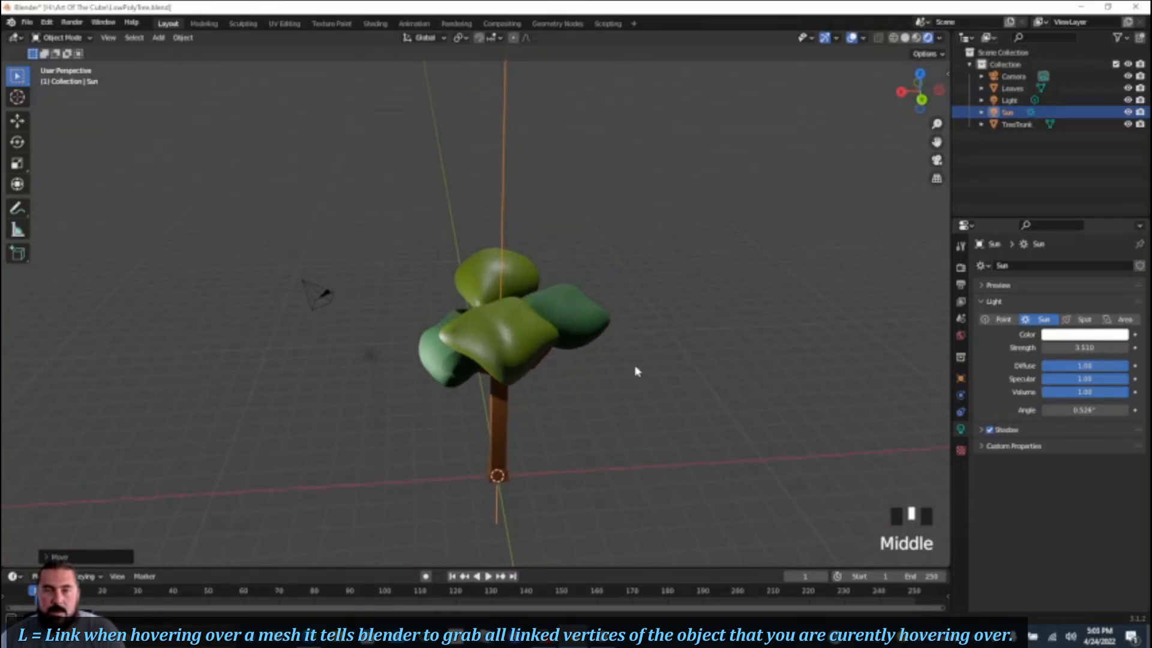
Tilt the Sun light's direction slightly away from vertical and check its aim
scroll(627, 299, "down", 5)
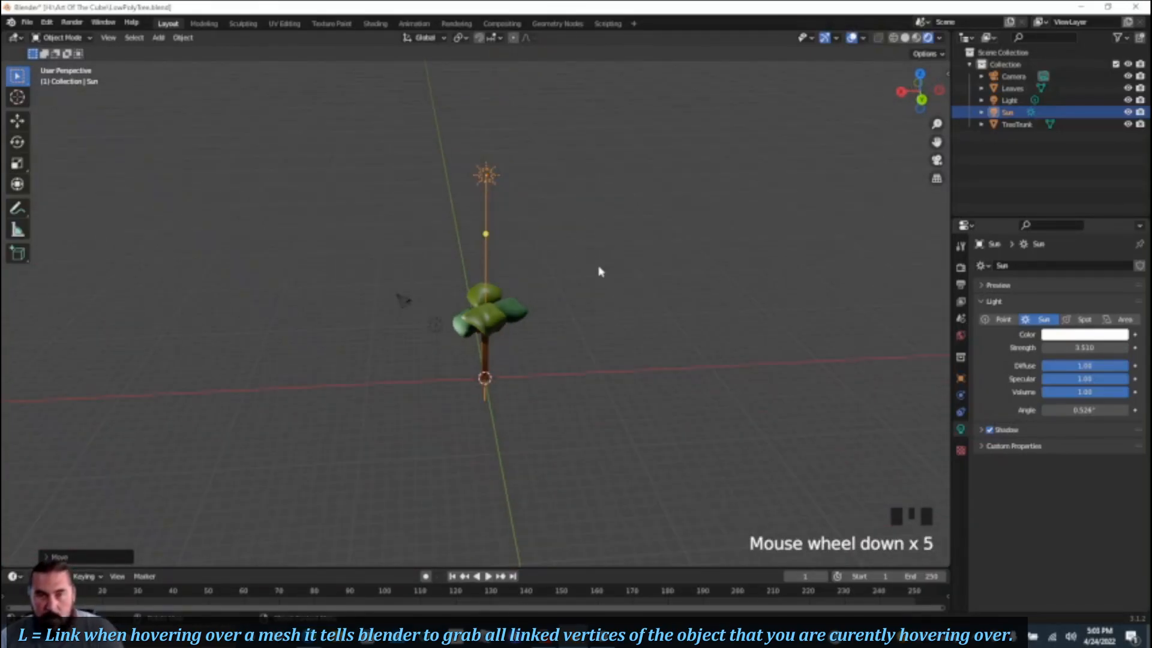
left_click_drag(485, 236, 515, 232)
middle_click_drag(514, 232, 619, 341)
scroll(527, 342, "down", 3)
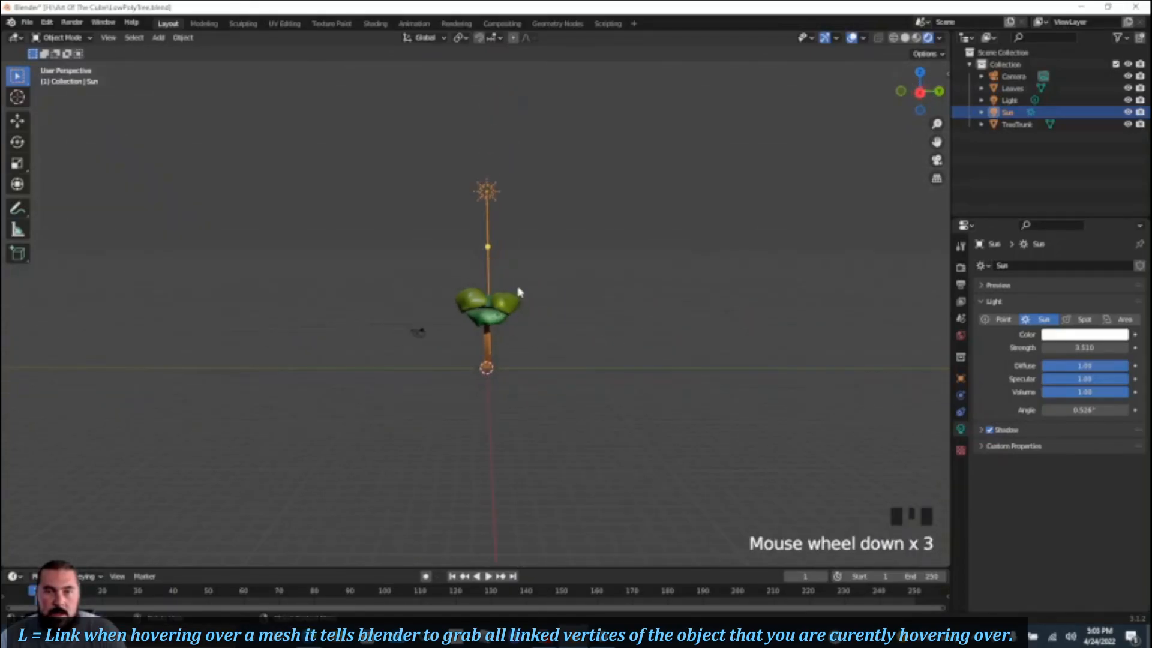
Raise the existing point light slightly along Z to the height of the leaf clusters and check the lighting around the tree
left_click(504, 321)
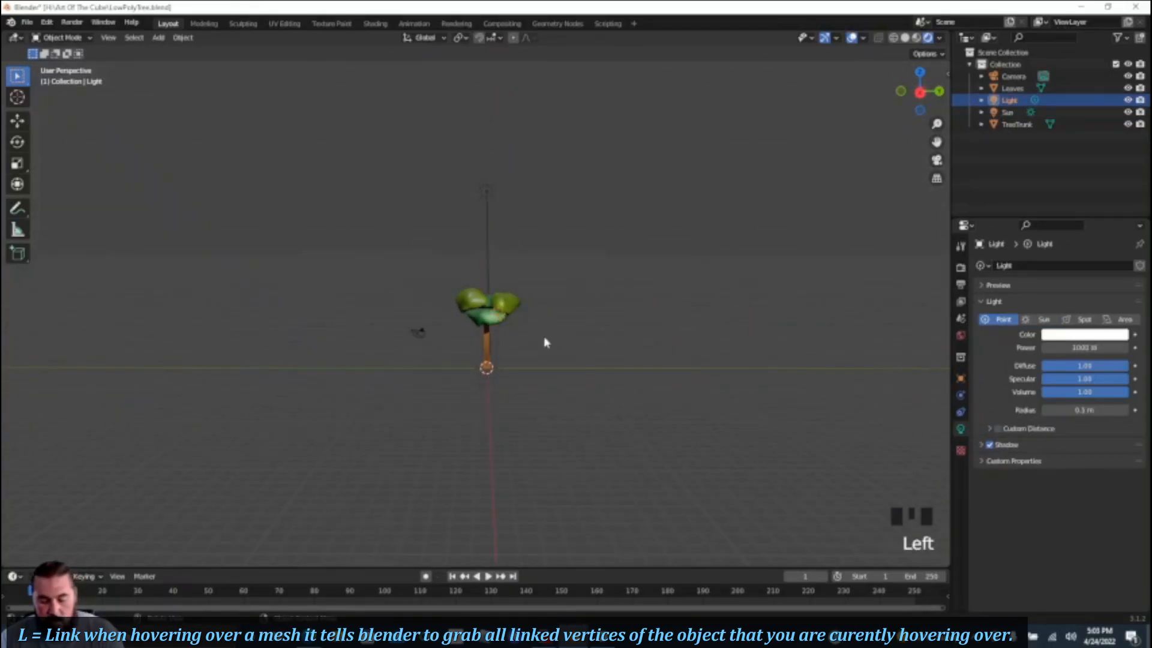
key("g")
key("z")
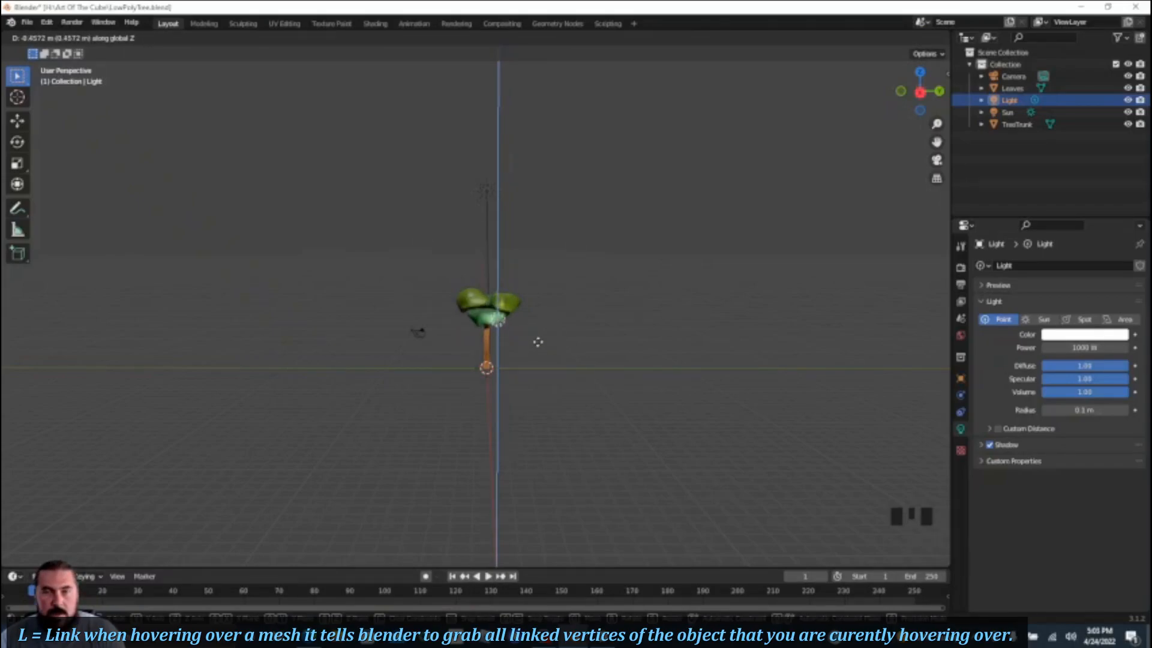
left_click(540, 331)
scroll(534, 344, "up", 5)
middle_click_drag(571, 326, 468, 432)
scroll(514, 394, "down", 2)
scroll(511, 396, "up", 3)
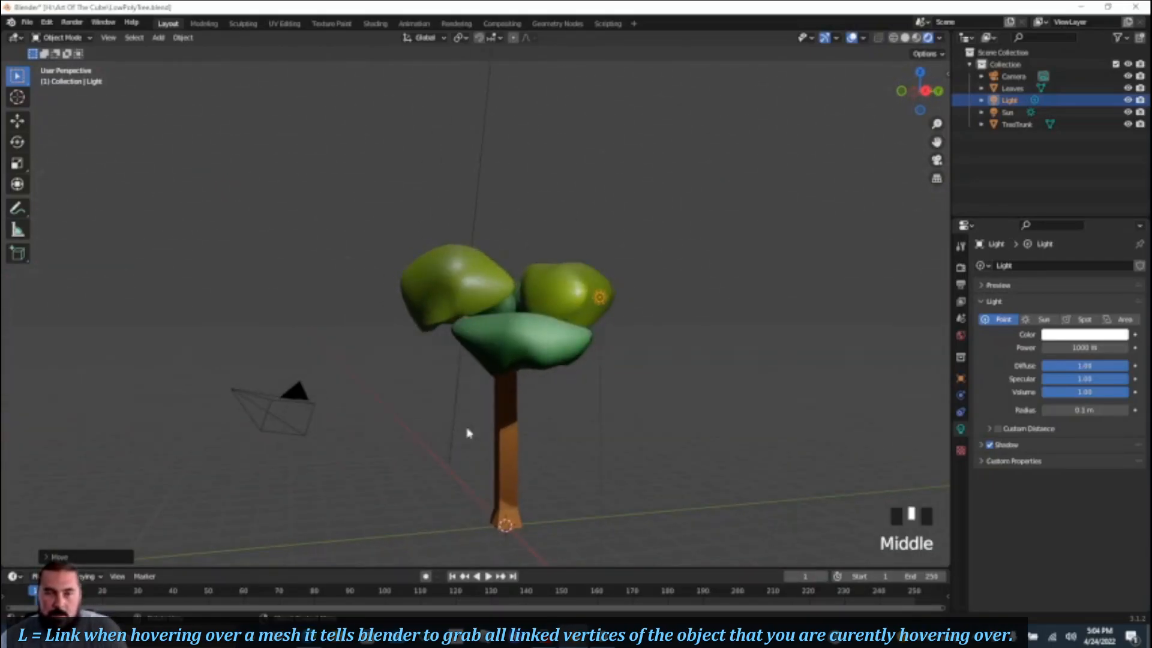
middle_click_drag(597, 469, 563, 482)
scroll(547, 478, "down", 4)
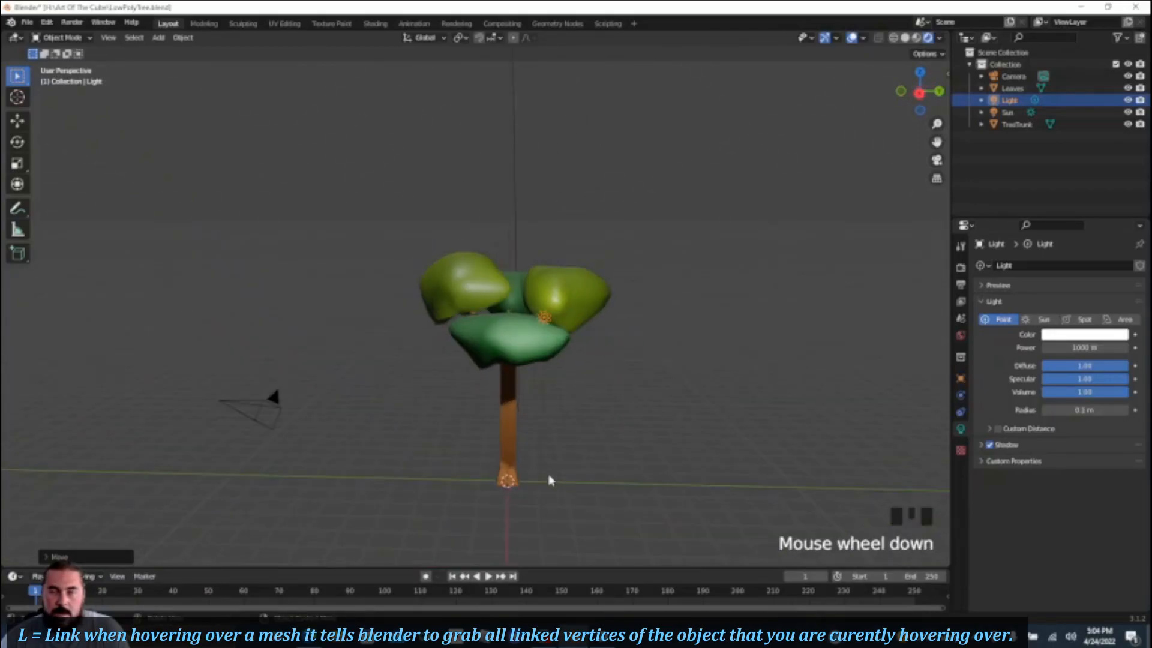
Add a plane at the base of the trunk and scale it up about 20 times as a ground surface
left_click(655, 428)
key("shift+a")
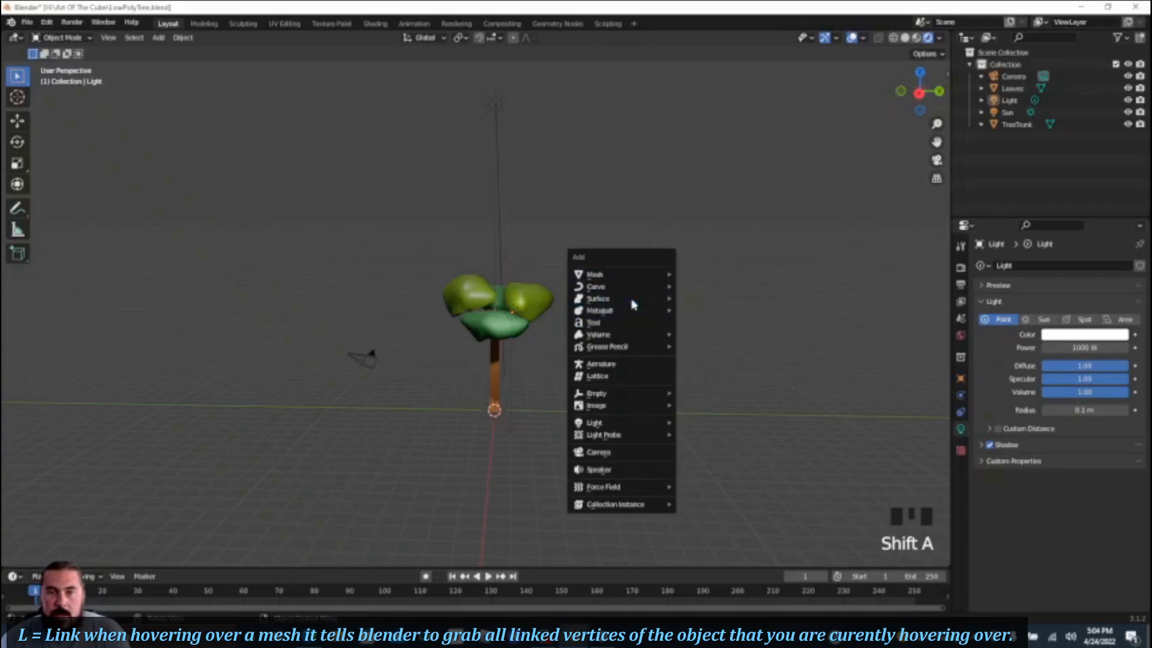
mouse_move(642, 274)
left_click(700, 275)
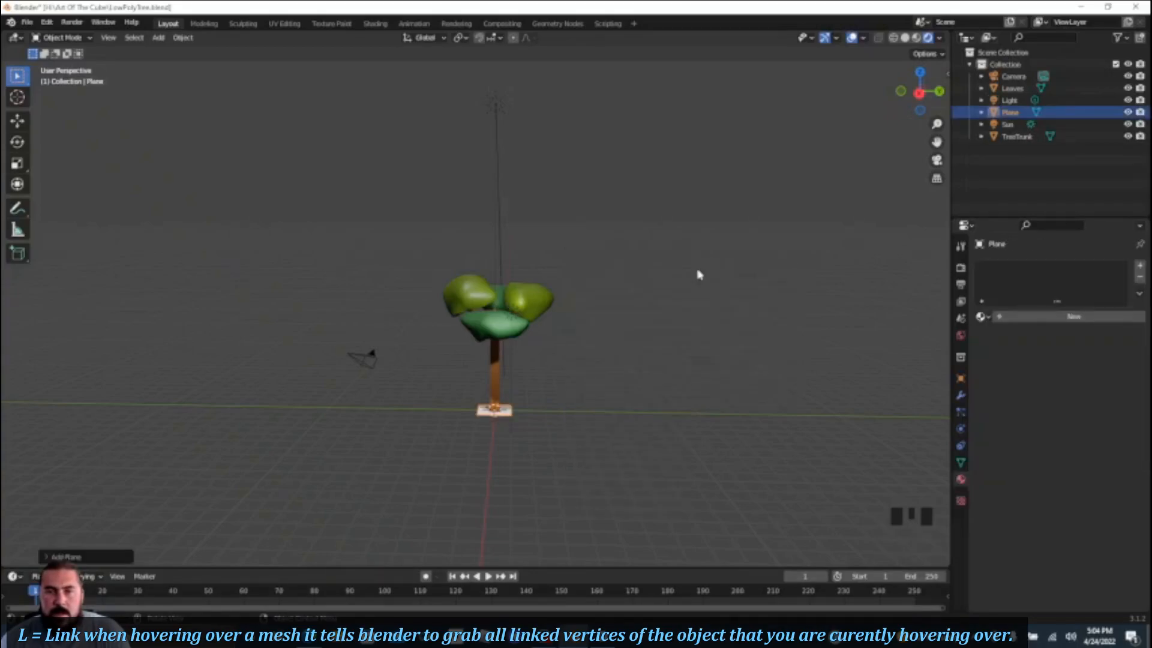
key("s")
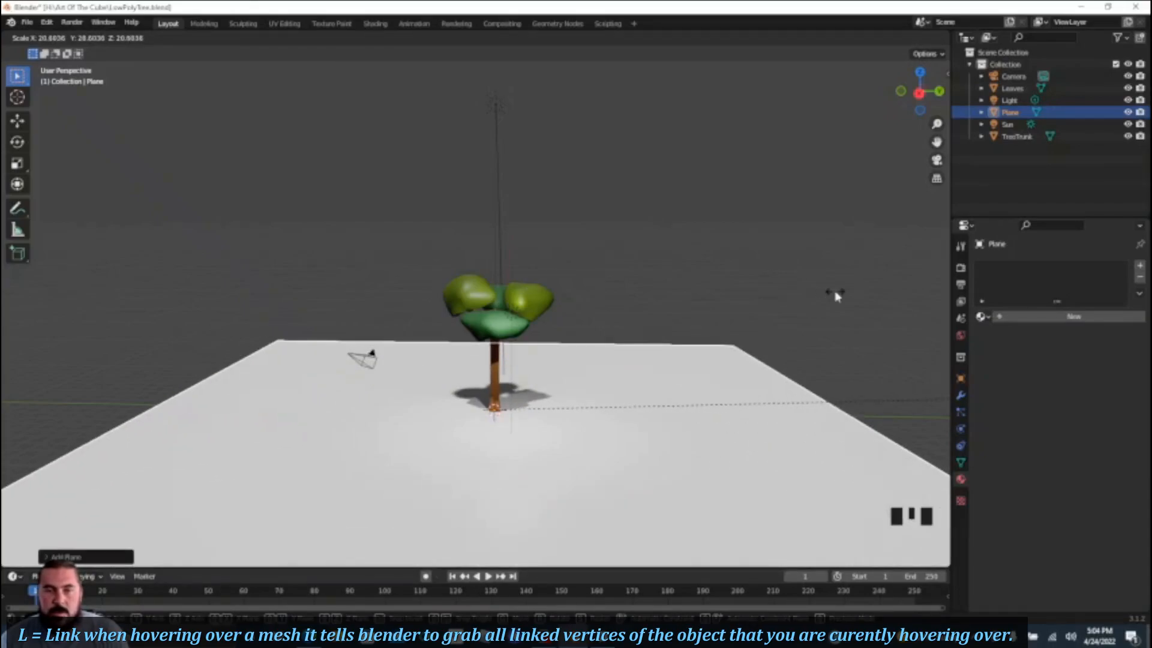
left_click(836, 316)
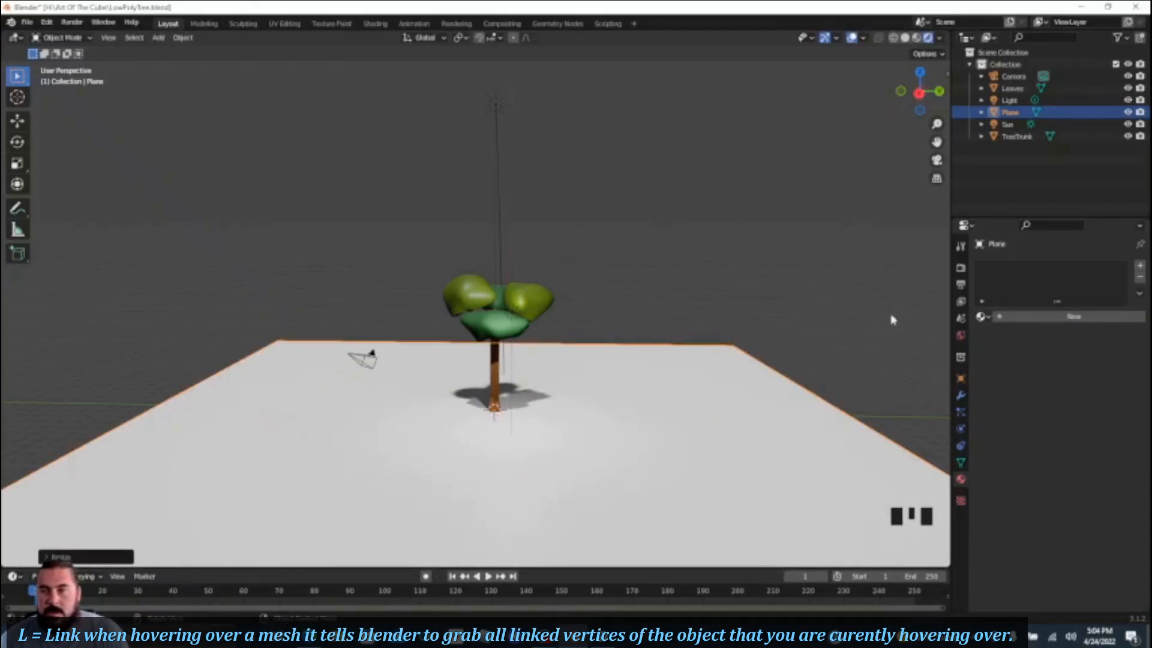
Create a new material for the ground plane and name it Grass
left_click(1079, 318)
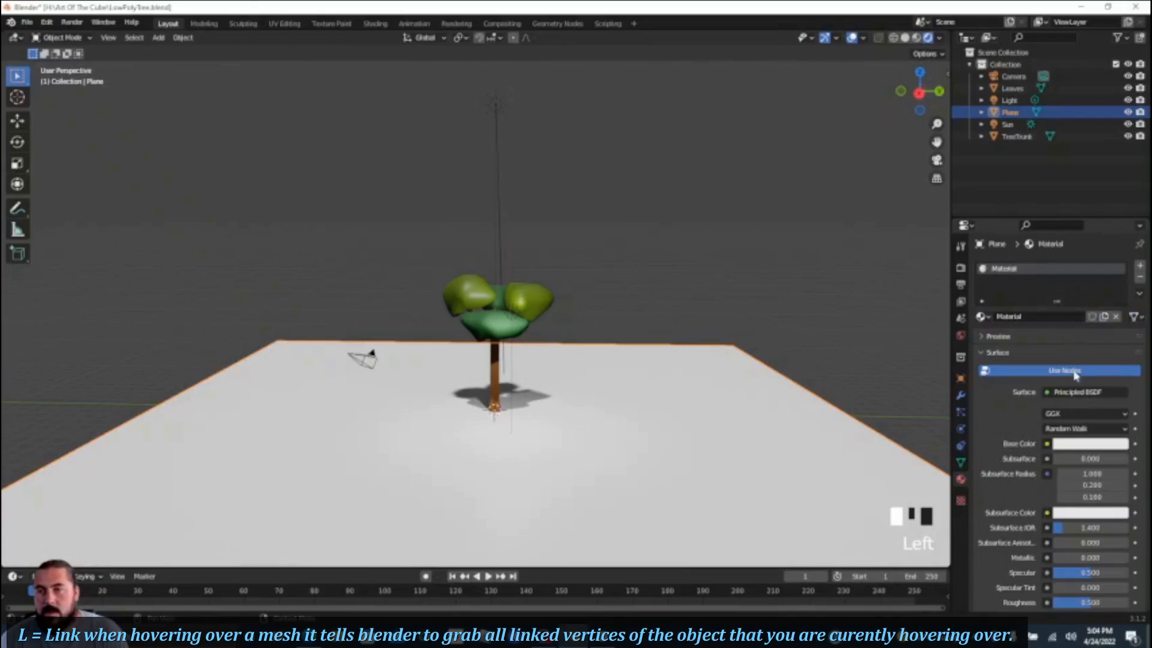
double_click(1069, 268)
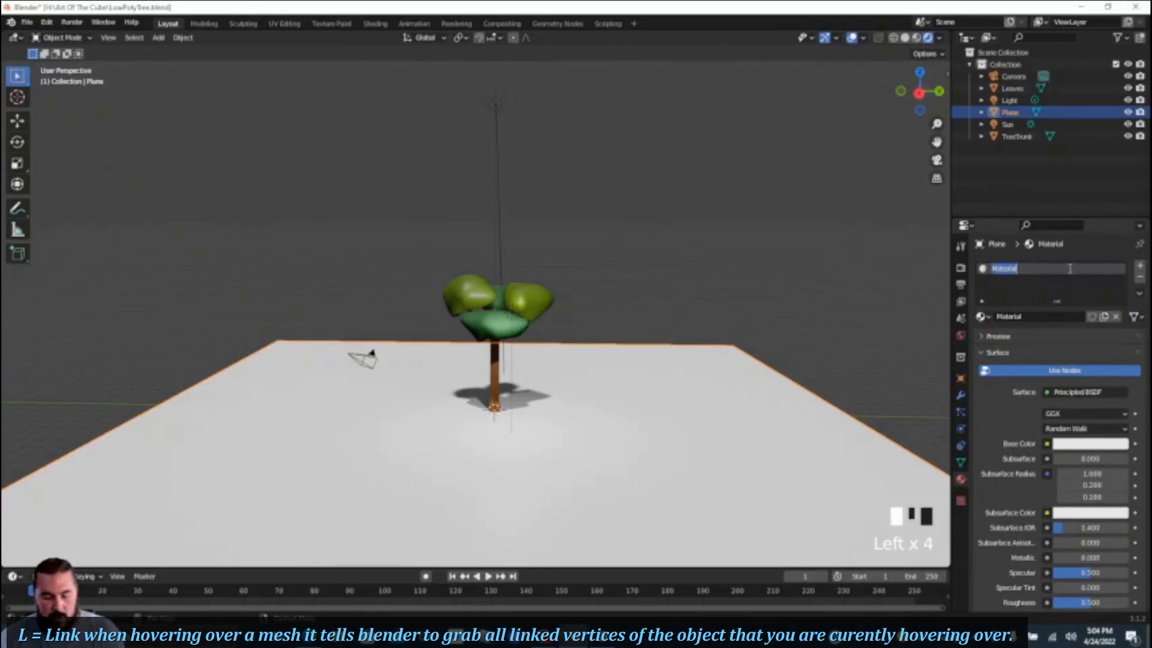
type("Gras")
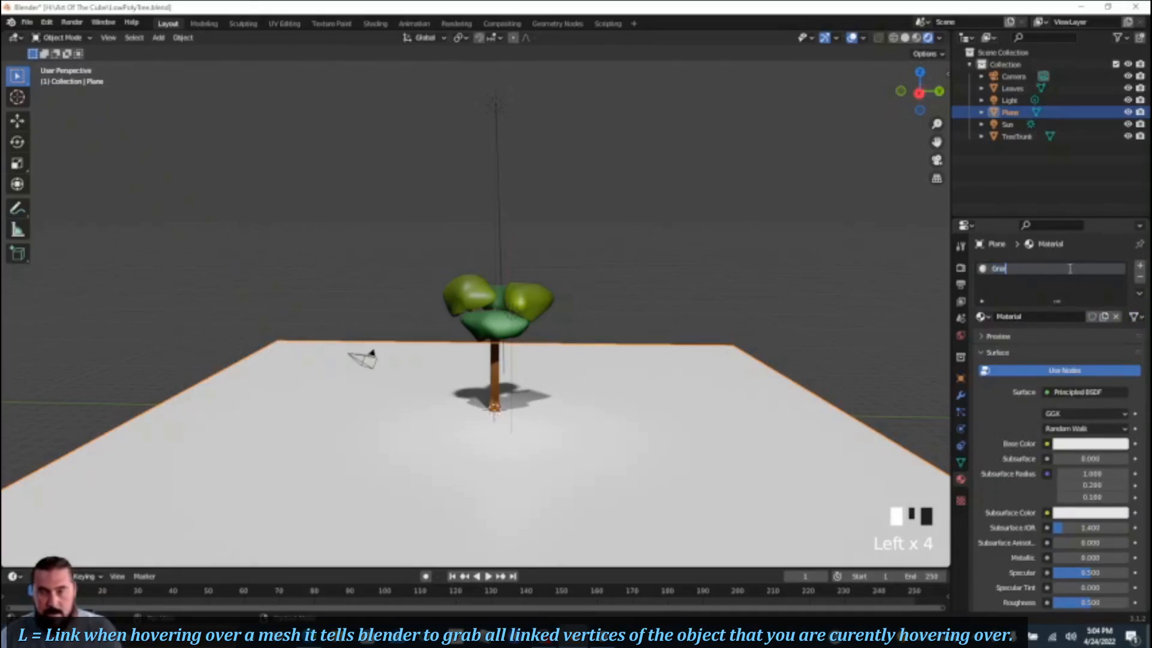
type("s")
key("Return")
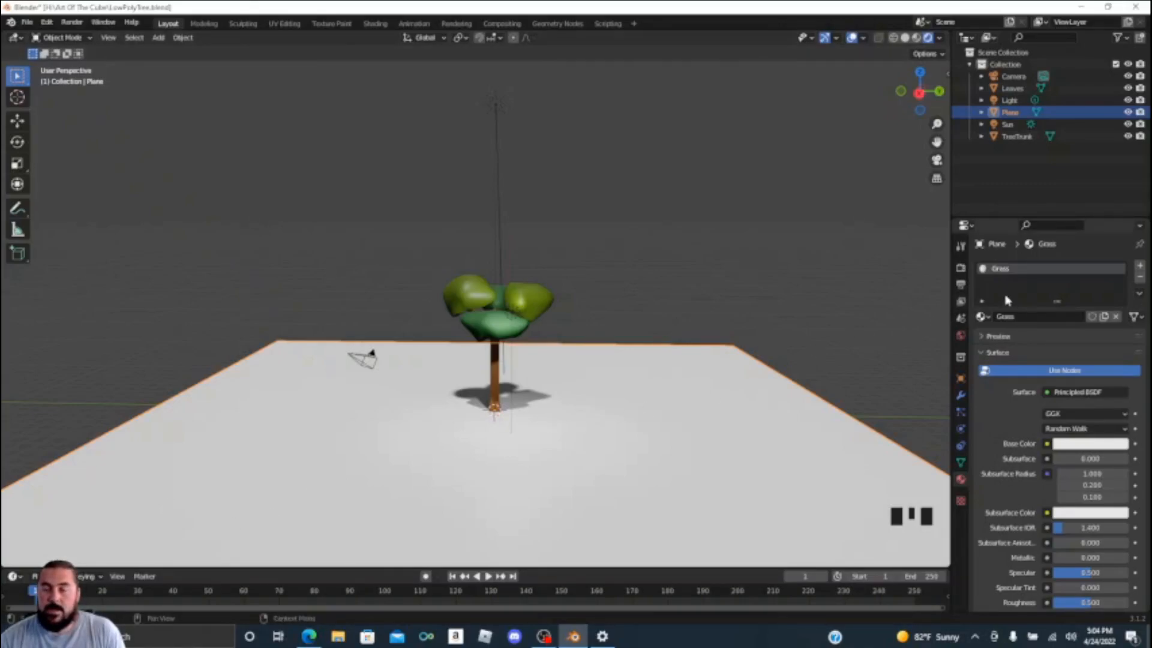
Give the Grass material a dark green base color and set its roughness to 1.000
left_click(1090, 444)
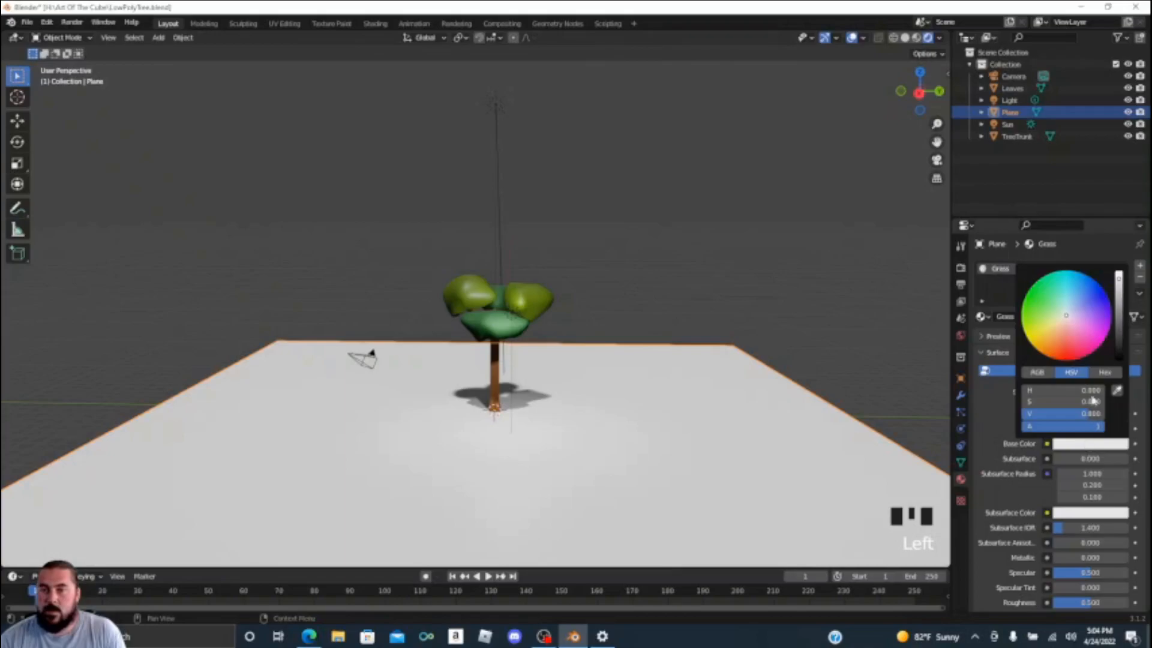
left_click(1037, 308)
left_click_drag(1037, 308, 1028, 298)
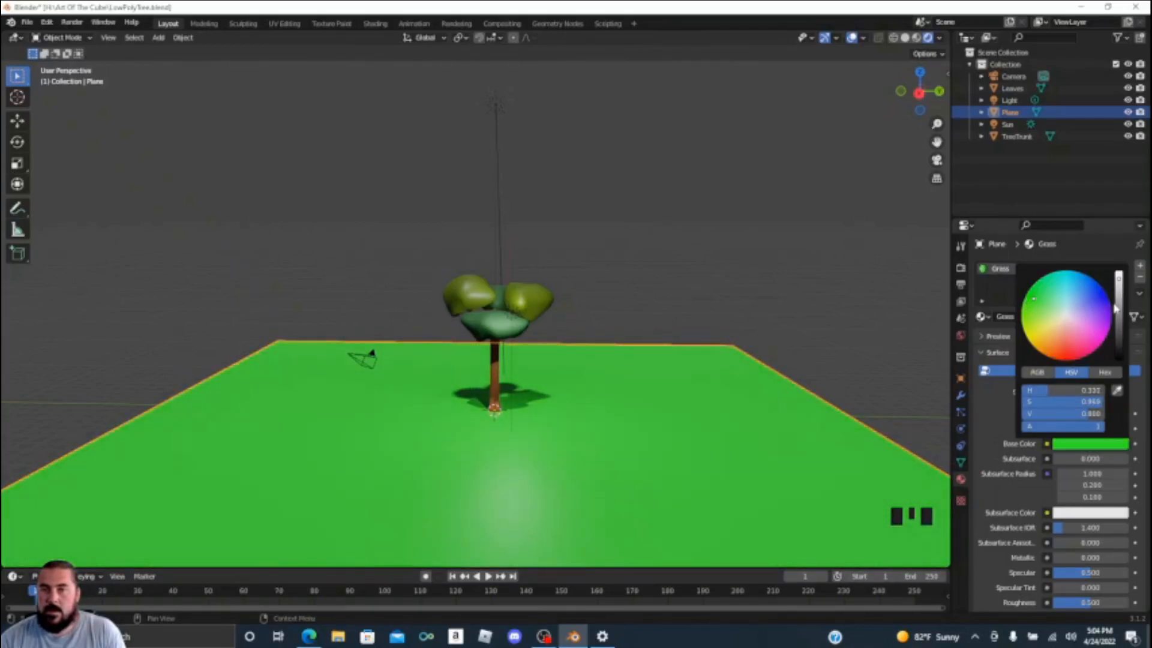
left_click_drag(1118, 279, 1118, 322)
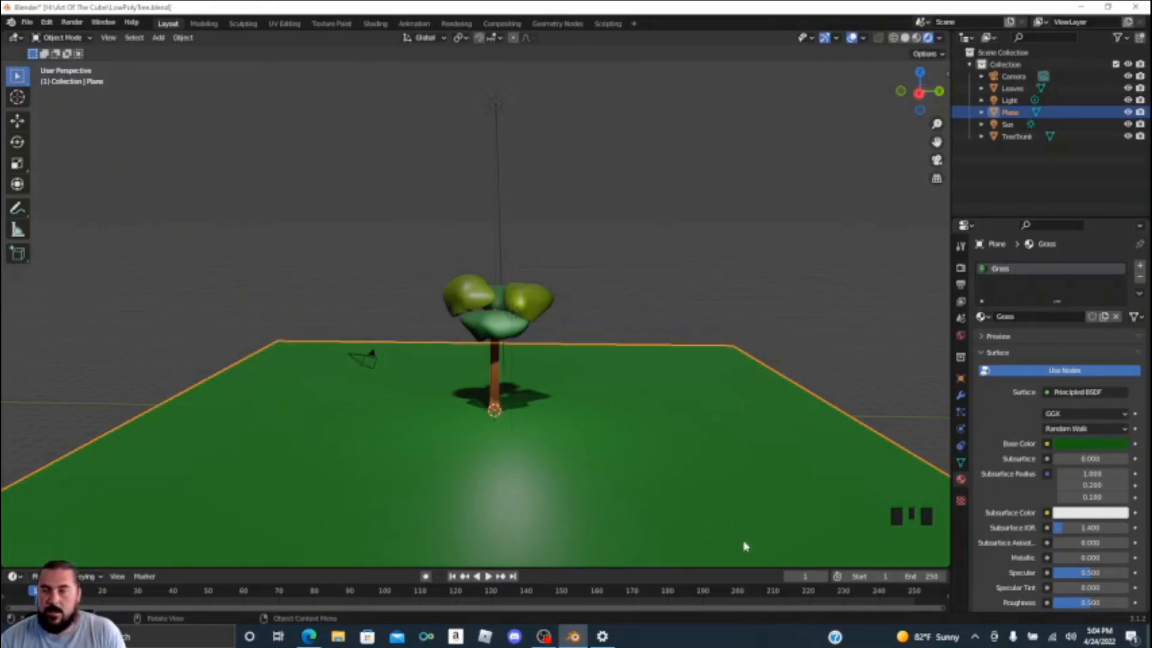
left_click_drag(1091, 602, 1128, 602)
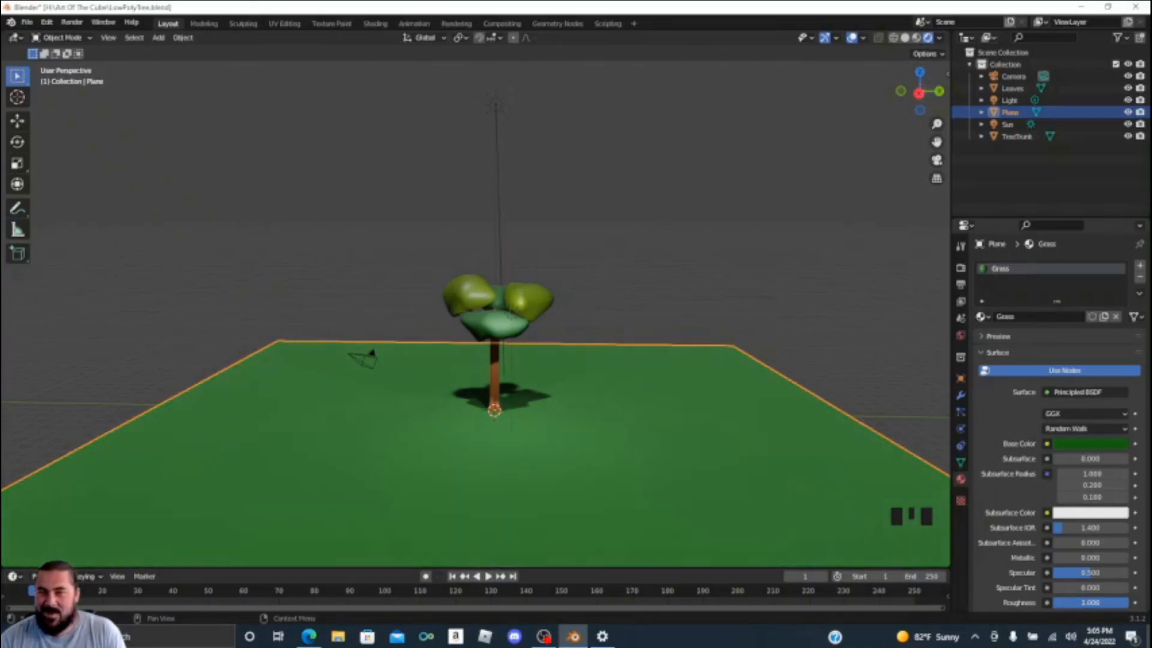
Deselect the ground plane and examine the grass surface and tree from farther away and a lower angle
scroll(839, 432, "down", 3)
left_click(804, 414)
middle_click_drag(701, 424, 664, 437)
left_click(813, 323)
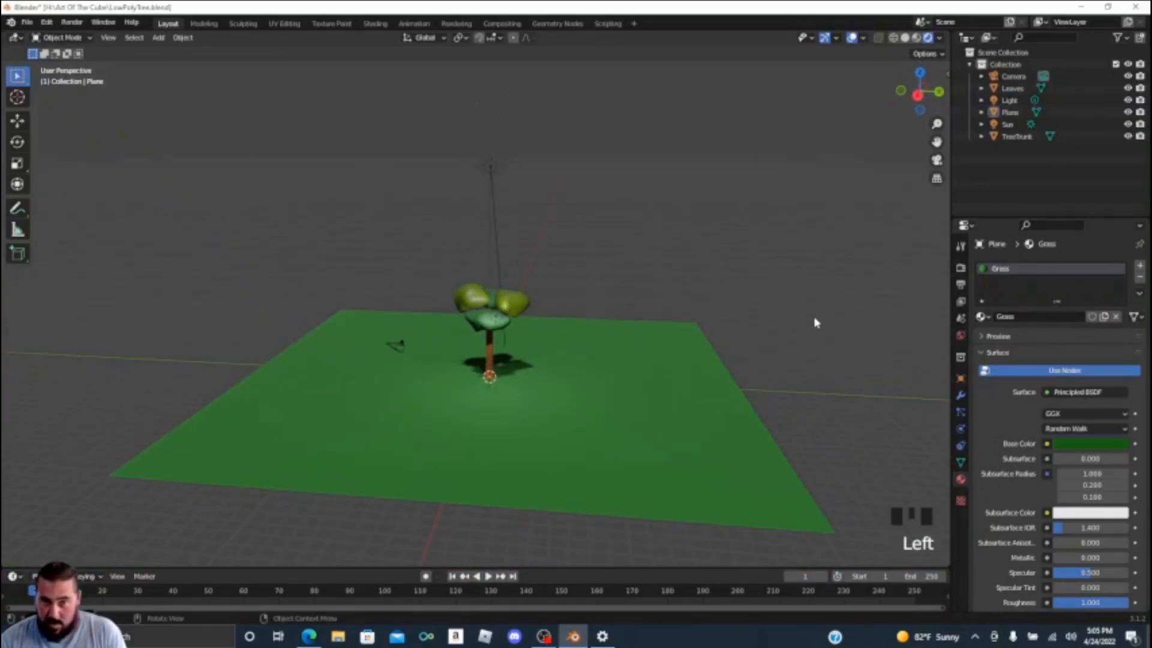
middle_click_drag(492, 393, 527, 375)
scroll(527, 375, "down", 2)
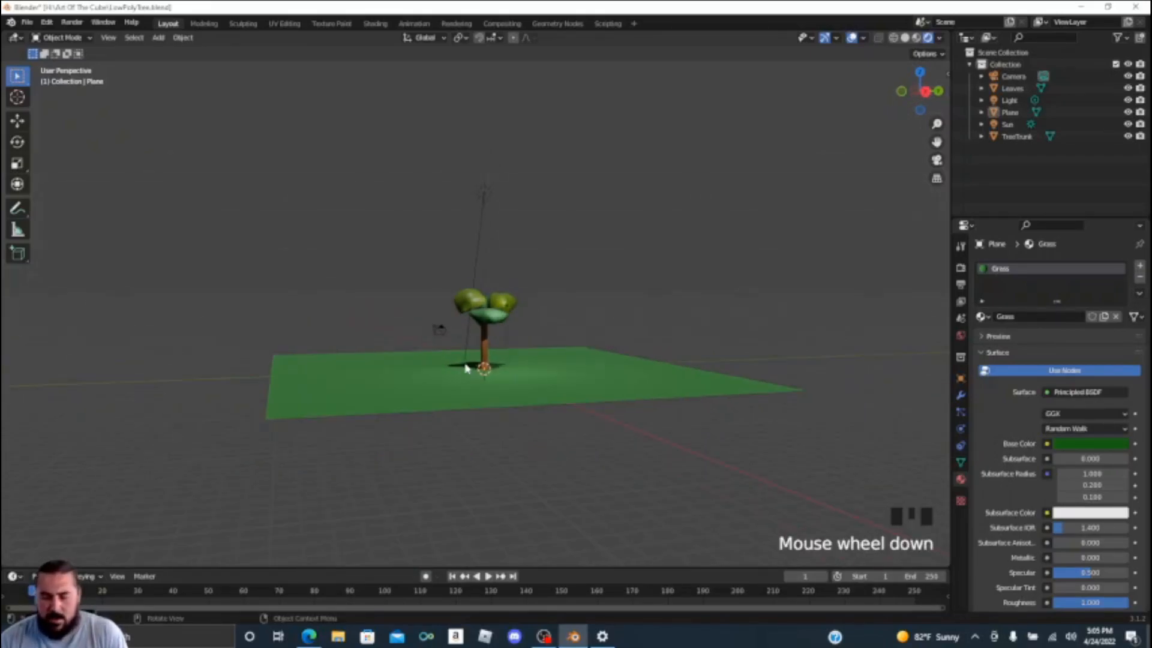
Examine the scene through the camera and compare its framing of the tree with the camera's position in the scene
key("KP_0")
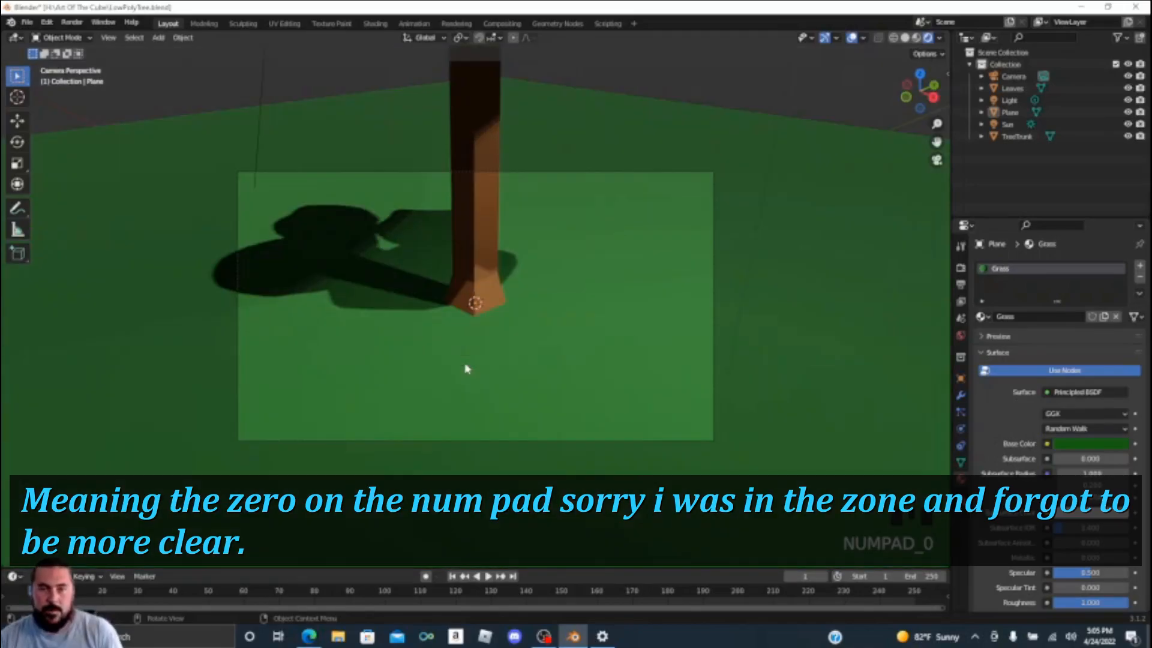
scroll(473, 335, "down", 2)
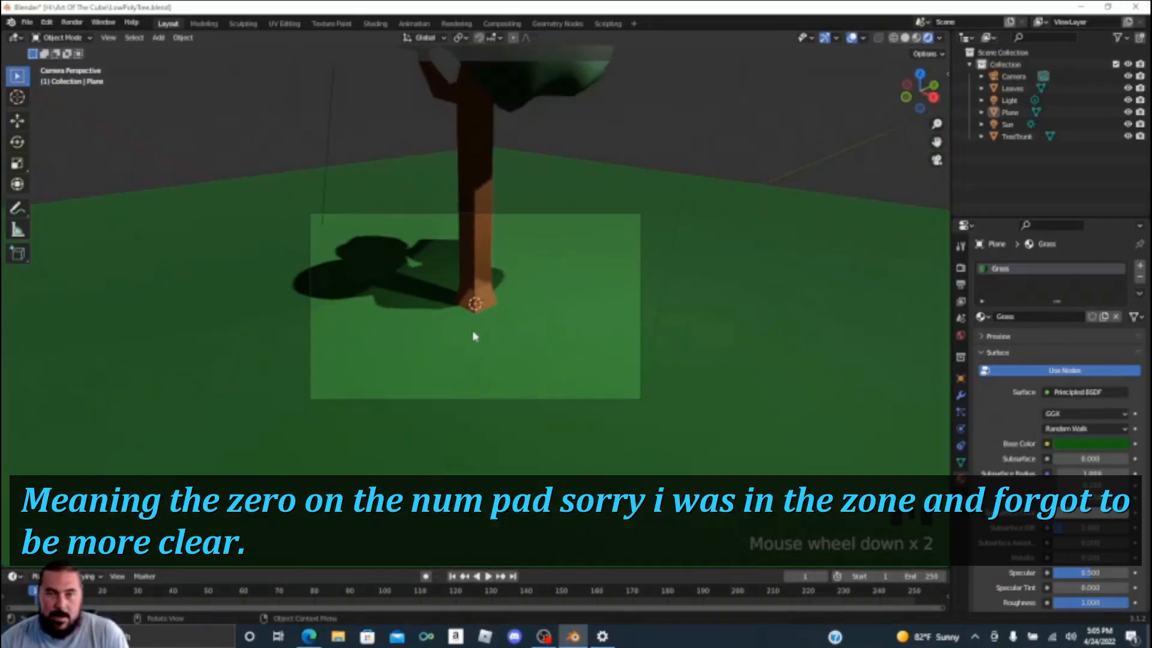
scroll(476, 332, "up", 3)
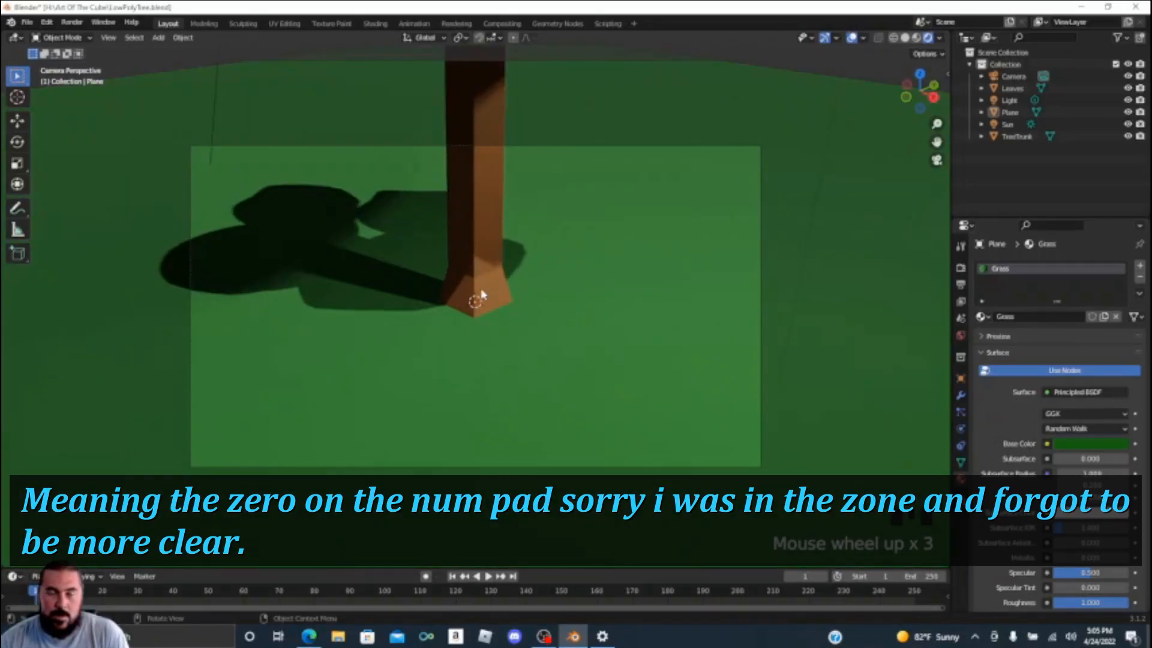
scroll(482, 295, "down", 1)
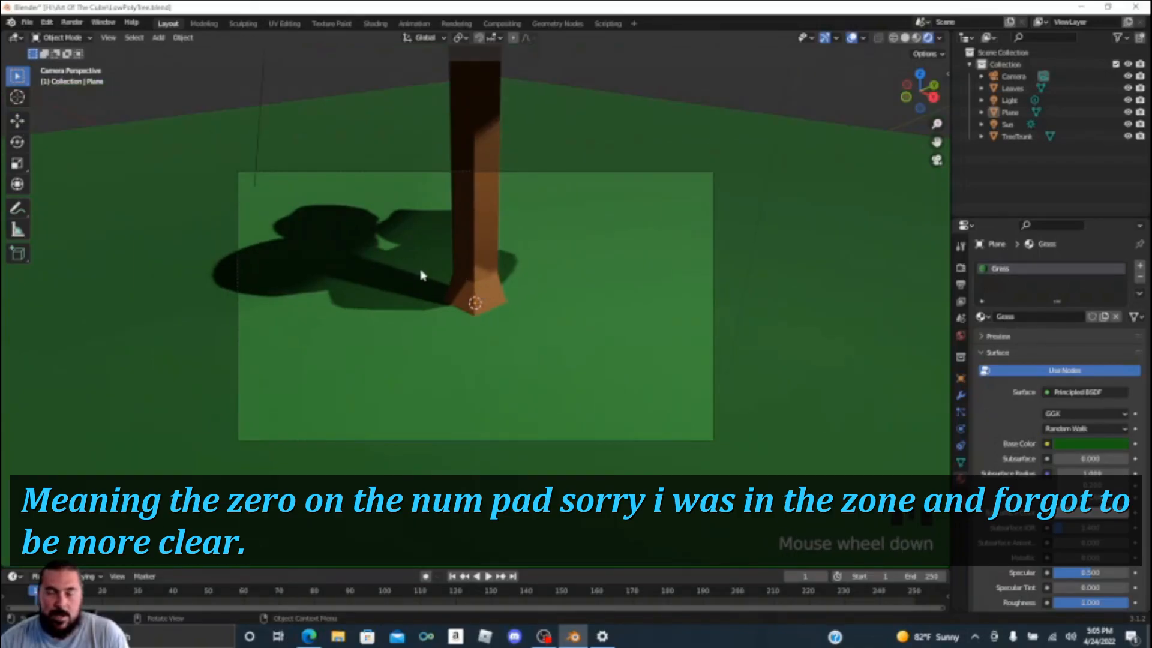
scroll(423, 276, "down", 4)
middle_click_drag(420, 279, 393, 291)
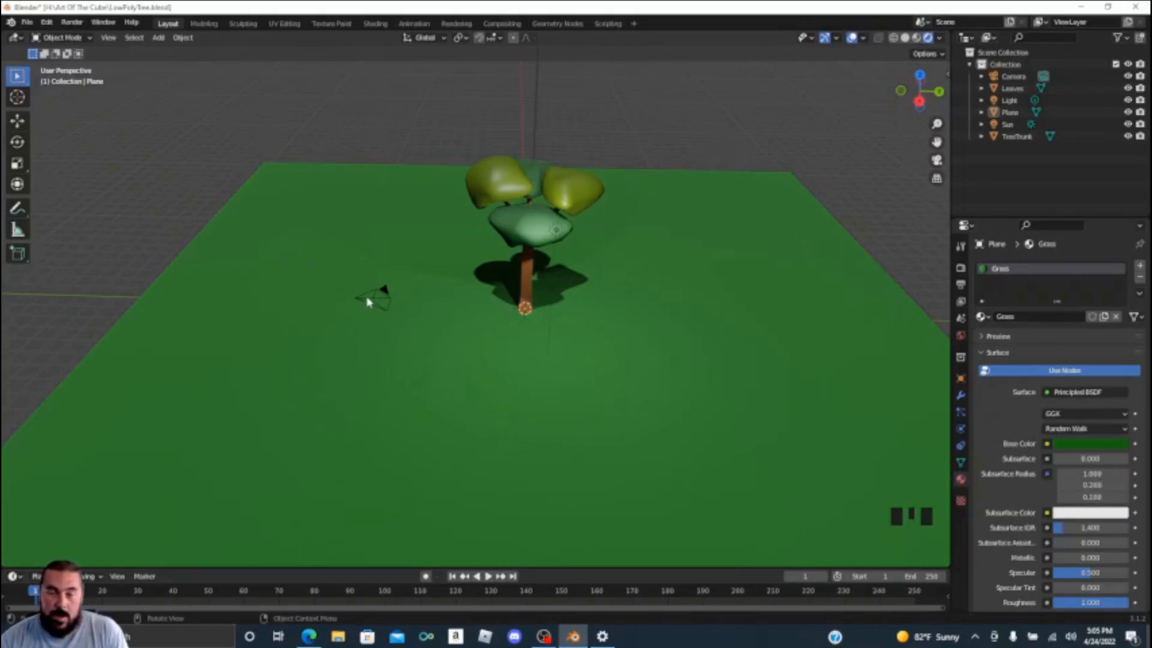
key("KP_0")
key("KP_0")
key("KP_0")
key("KP_0")
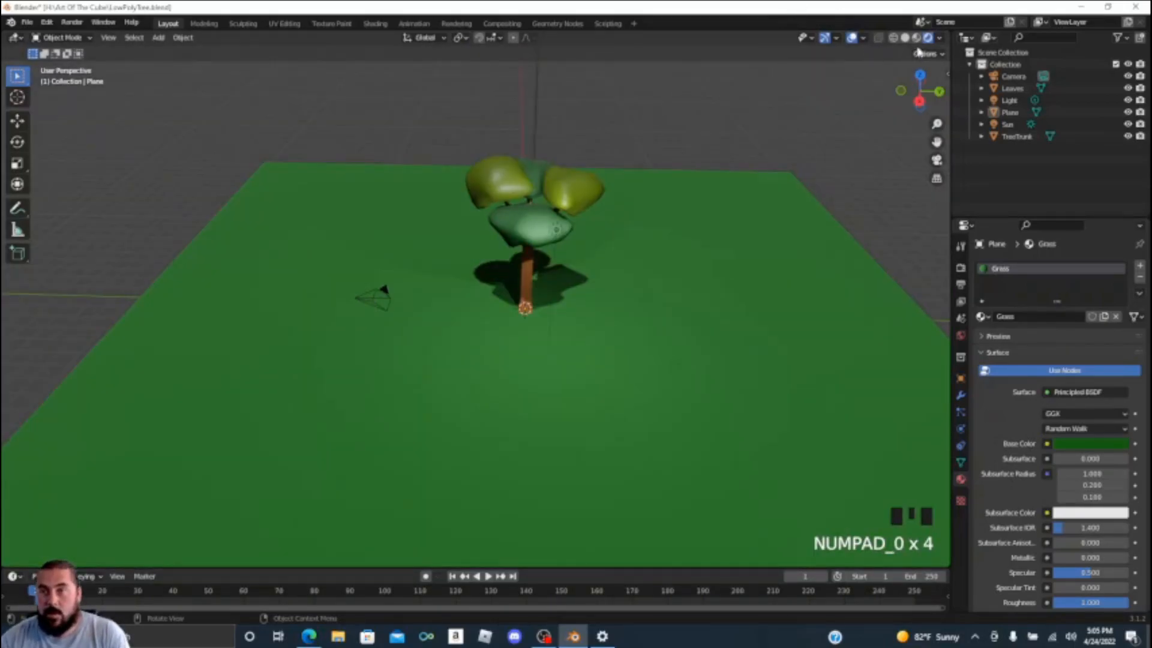
Split the 3D viewport into two side-by-side views and show the new one in rendered shading through the camera
left_click(949, 32)
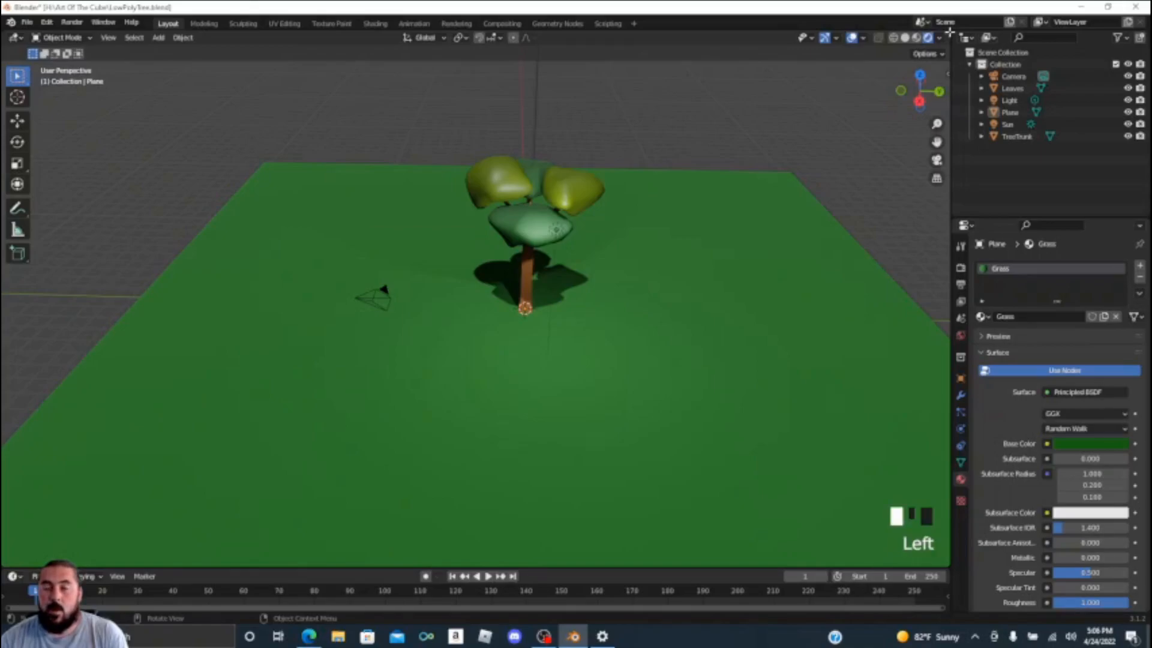
left_click_drag(942, 33, 453, 86)
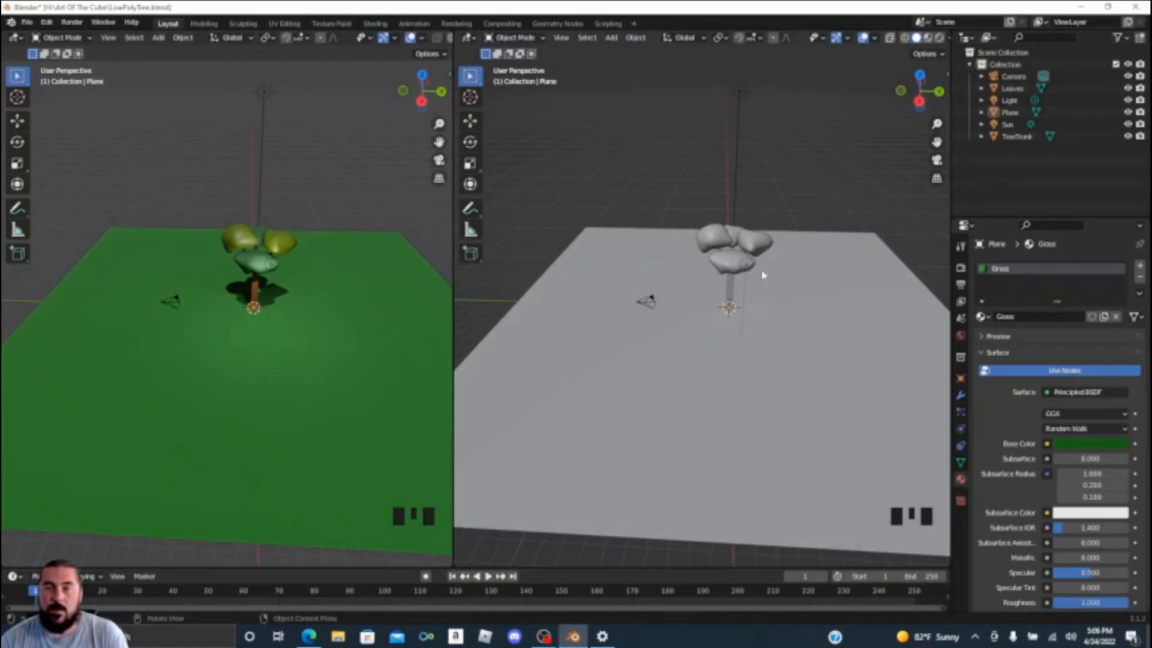
left_click(940, 38)
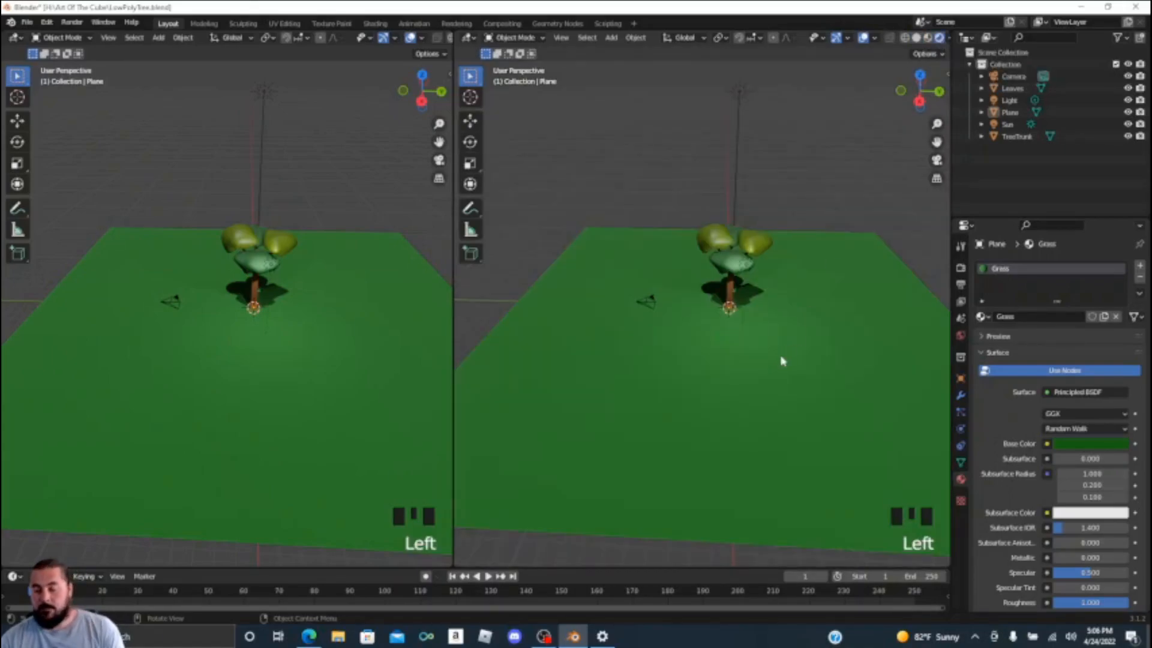
key("KP_0")
scroll(730, 360, "up", 8)
scroll(730, 360, "down", 3)
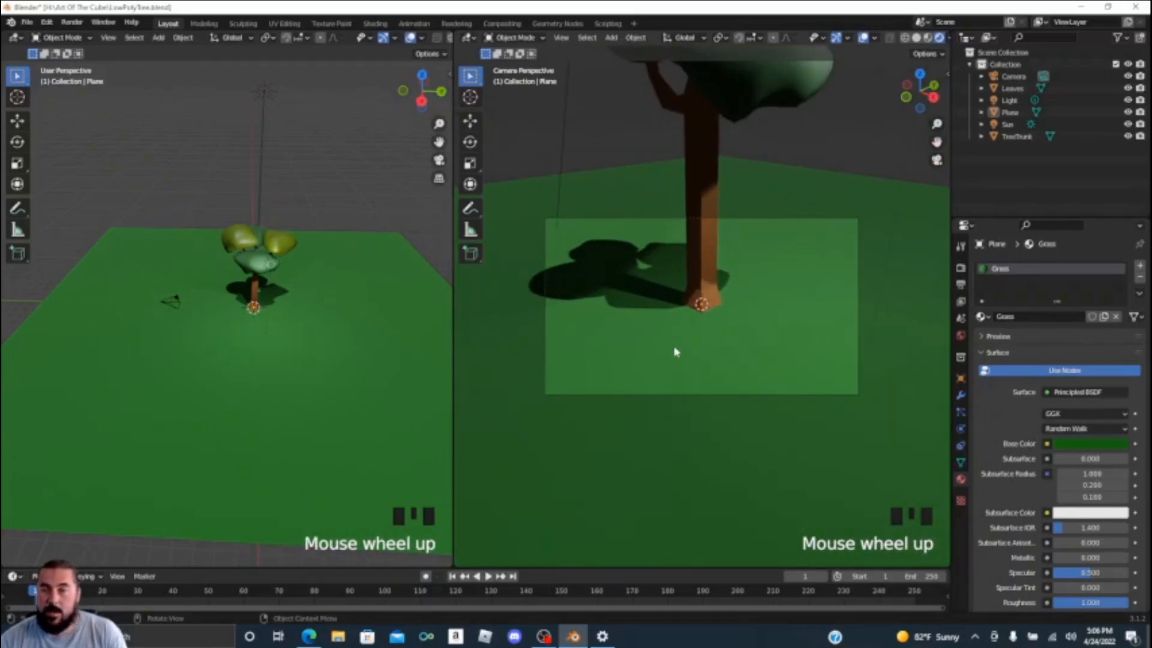
scroll(675, 354, "down", 7)
scroll(675, 353, "up", 9)
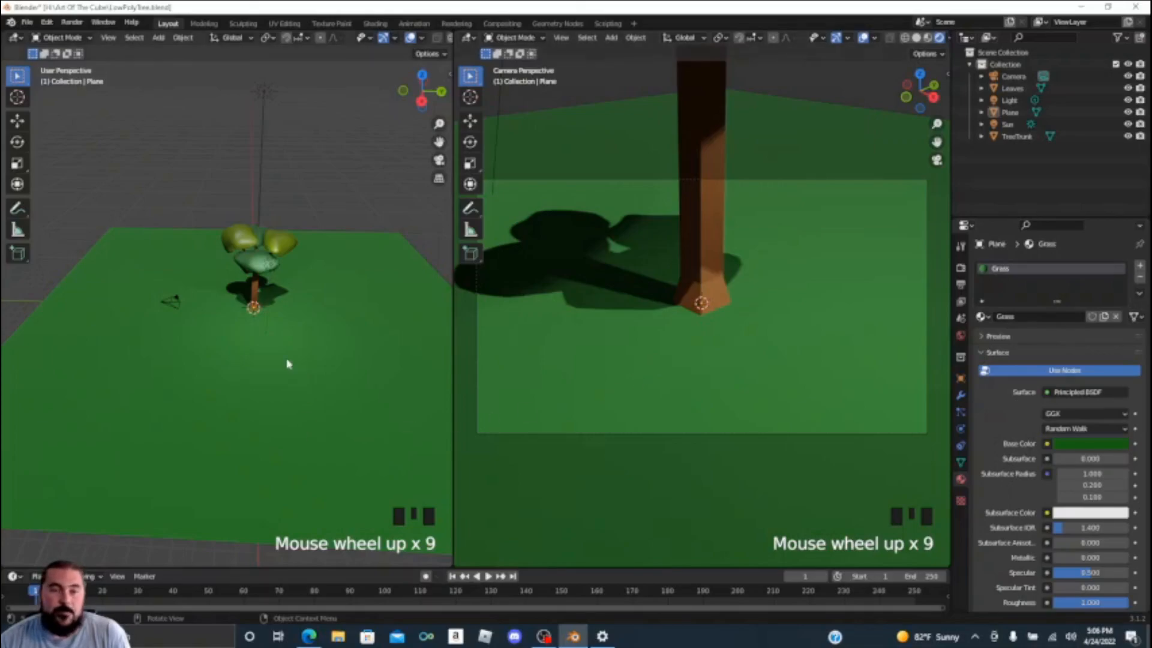
Move the camera about 4.9 m along X and rotate it about 13° around Z to aim back at the trunk
left_click(169, 303)
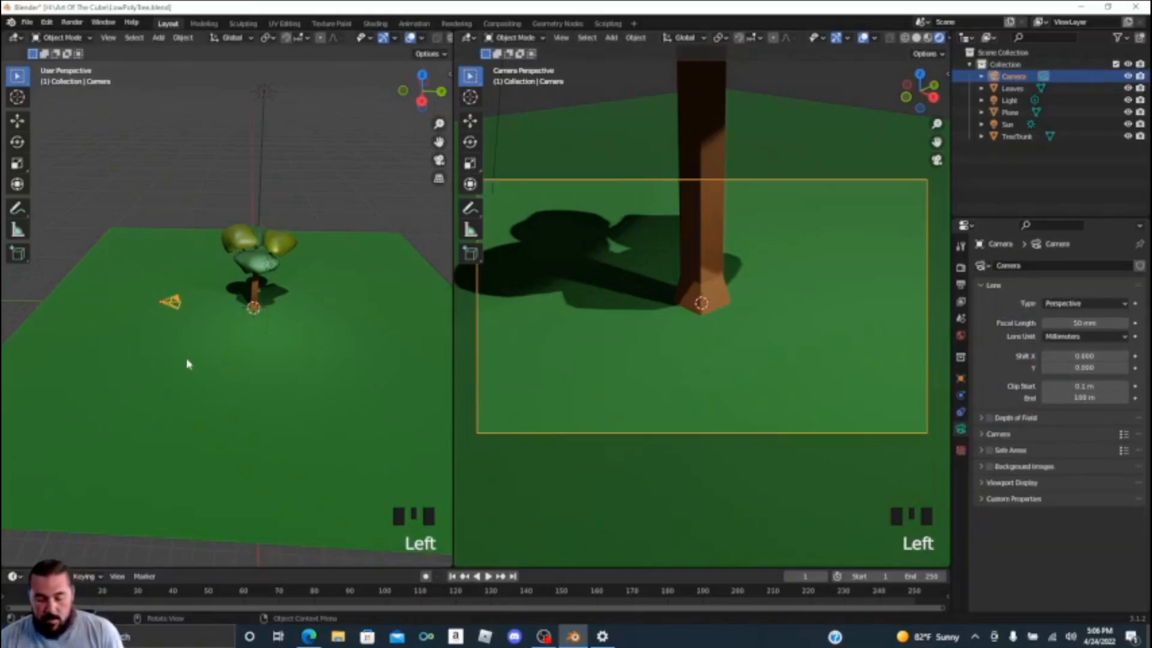
key("g")
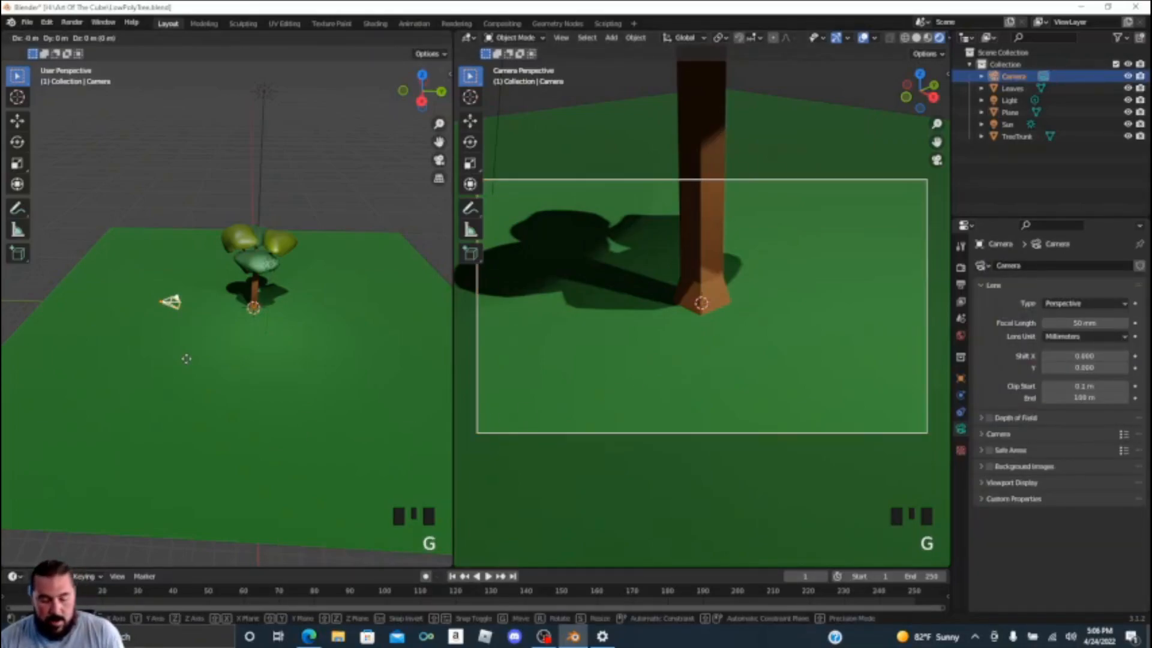
key("x")
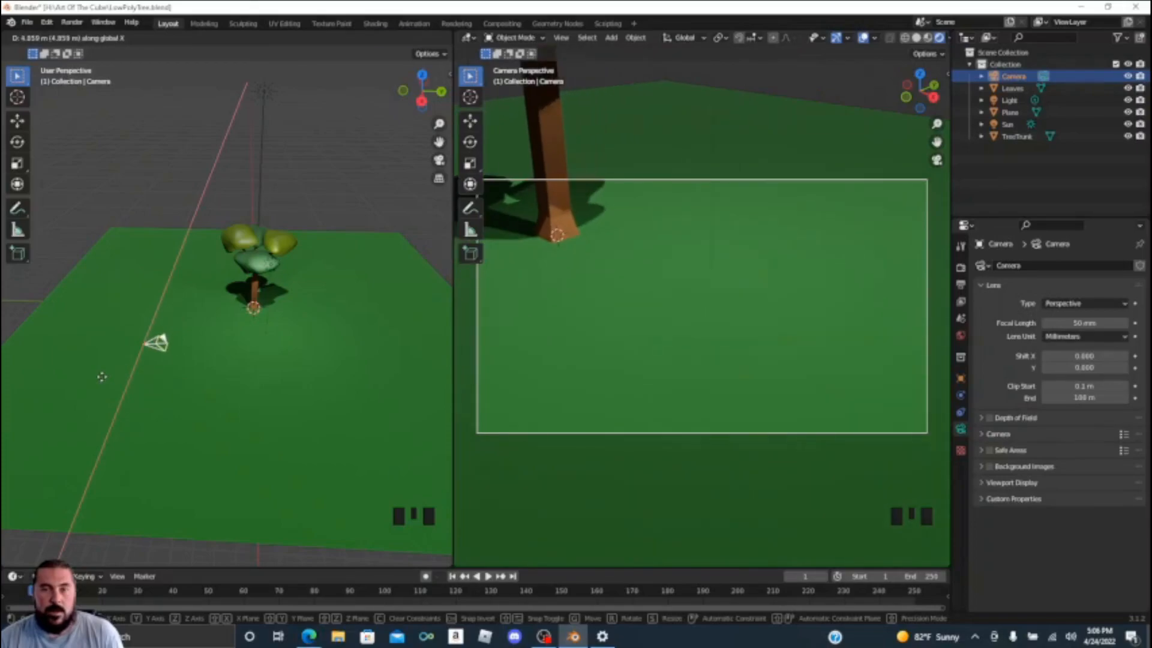
left_click(102, 398)
key("r")
key("z")
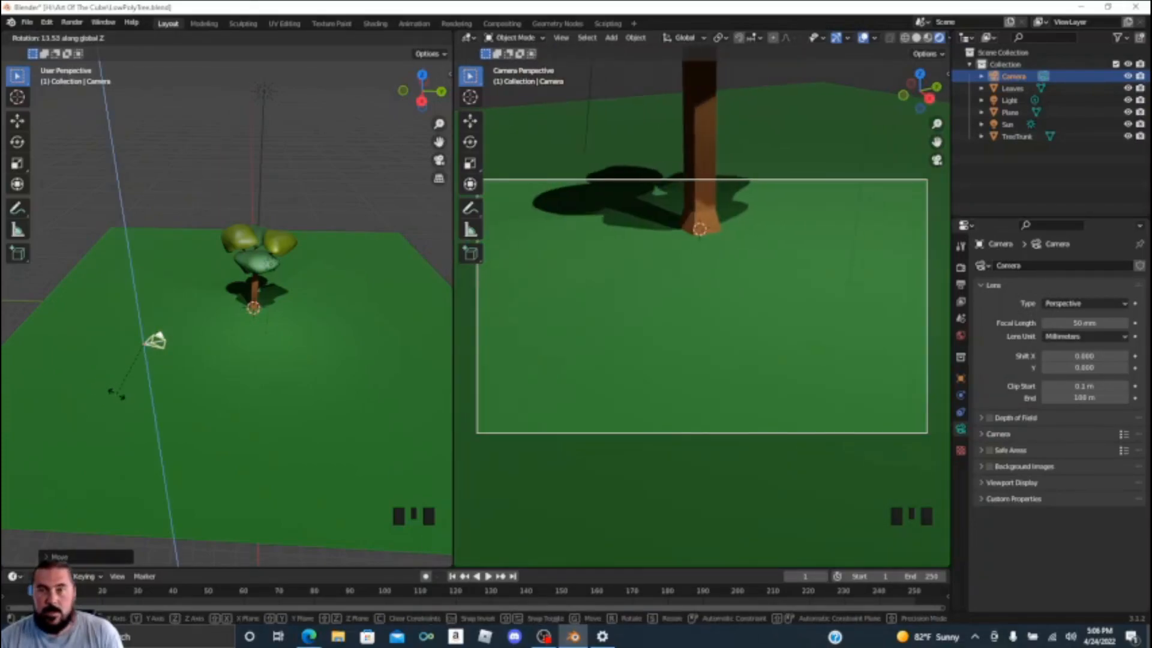
left_click(117, 399)
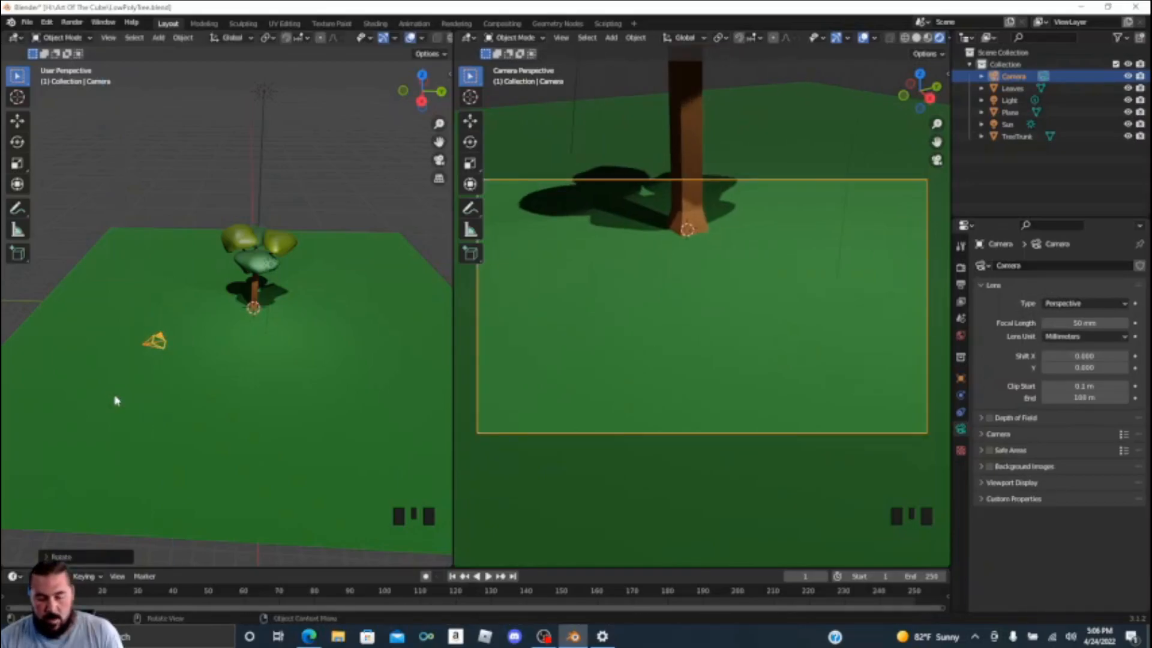
From the top view, move the camera diagonally away from the tree with its Z position locked
key("KP_7")
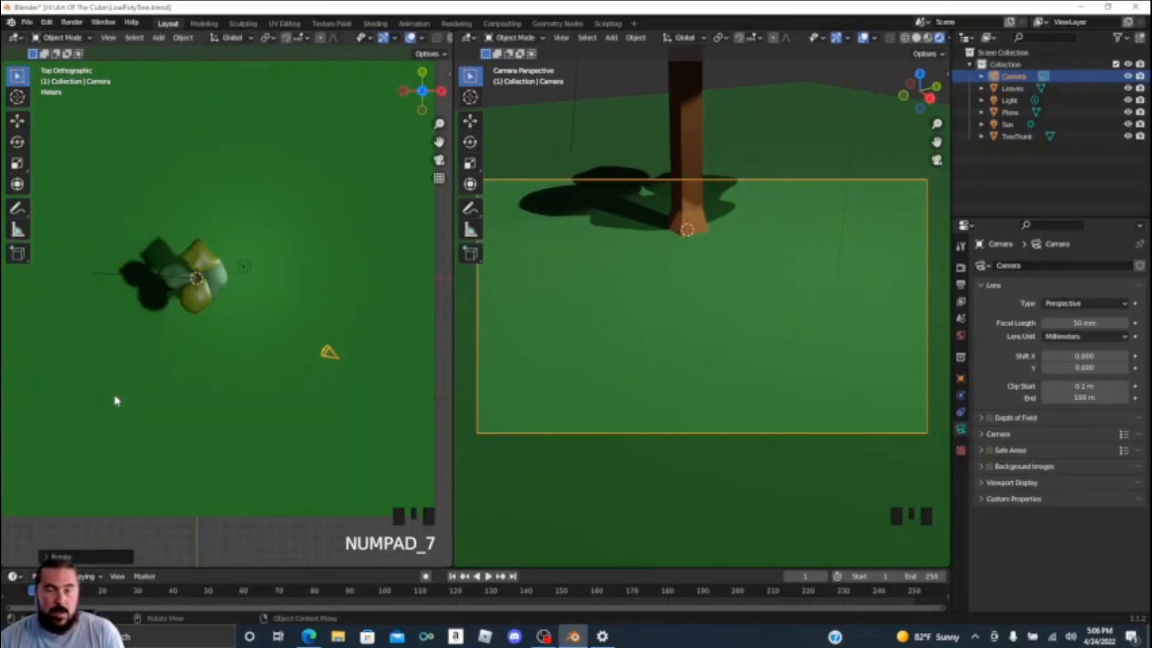
key("g")
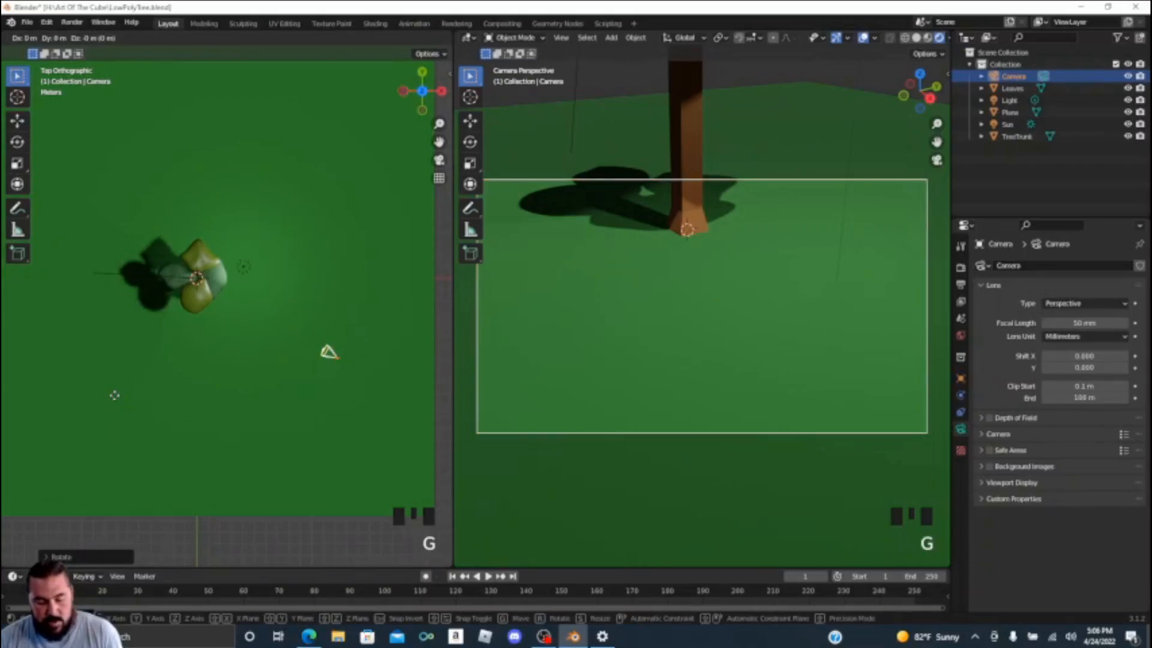
key("shift+z")
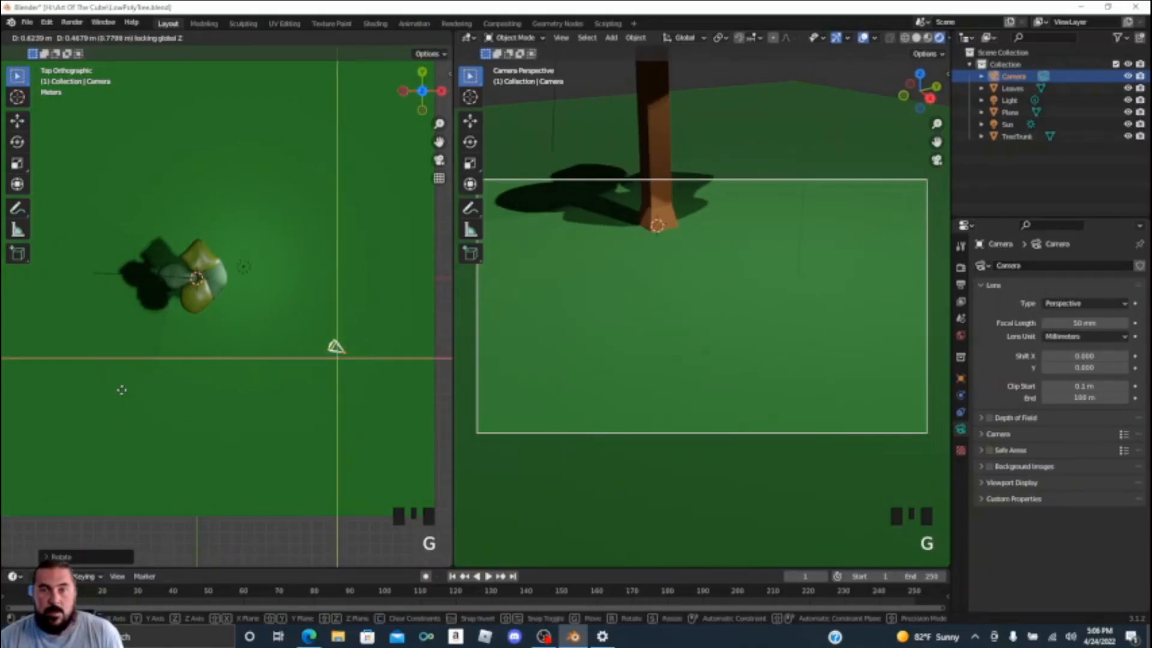
left_click(169, 423)
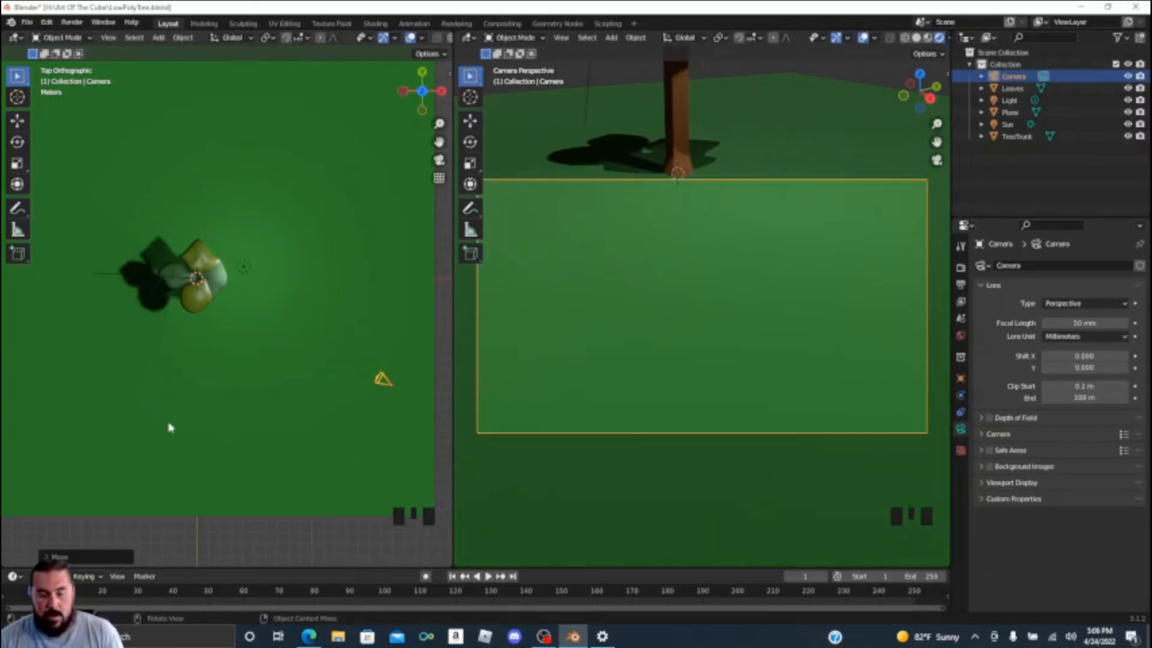
Tilt the camera upward around its local X axis to bring the tree's foliage and trunk into frame
key("r")
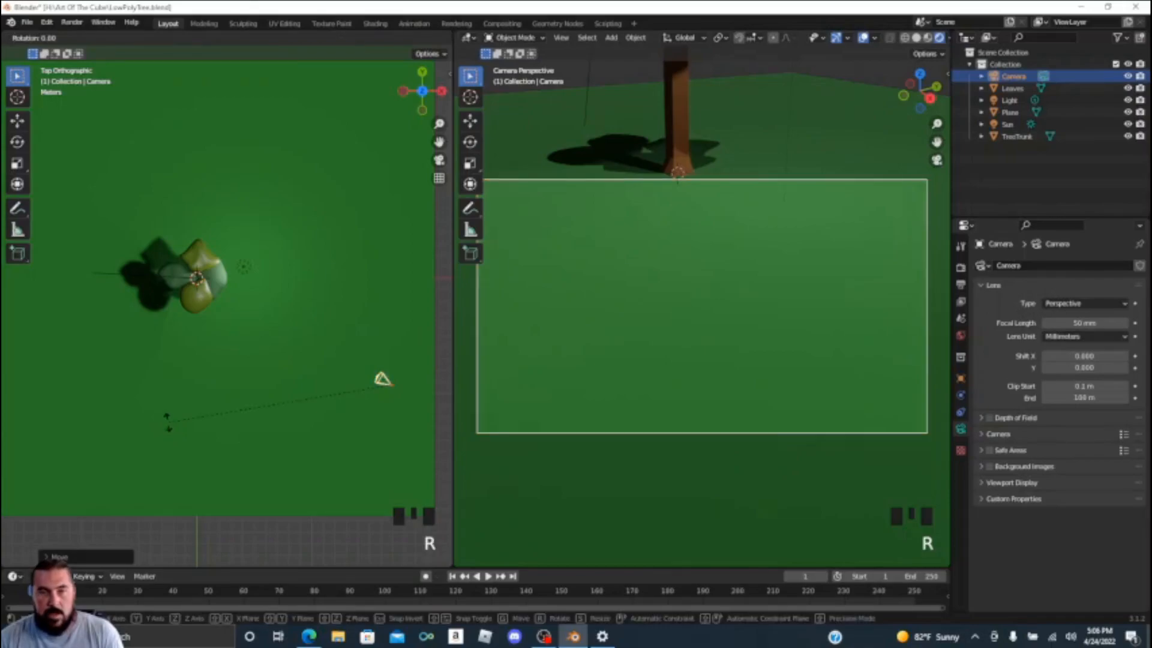
key("x")
key("x")
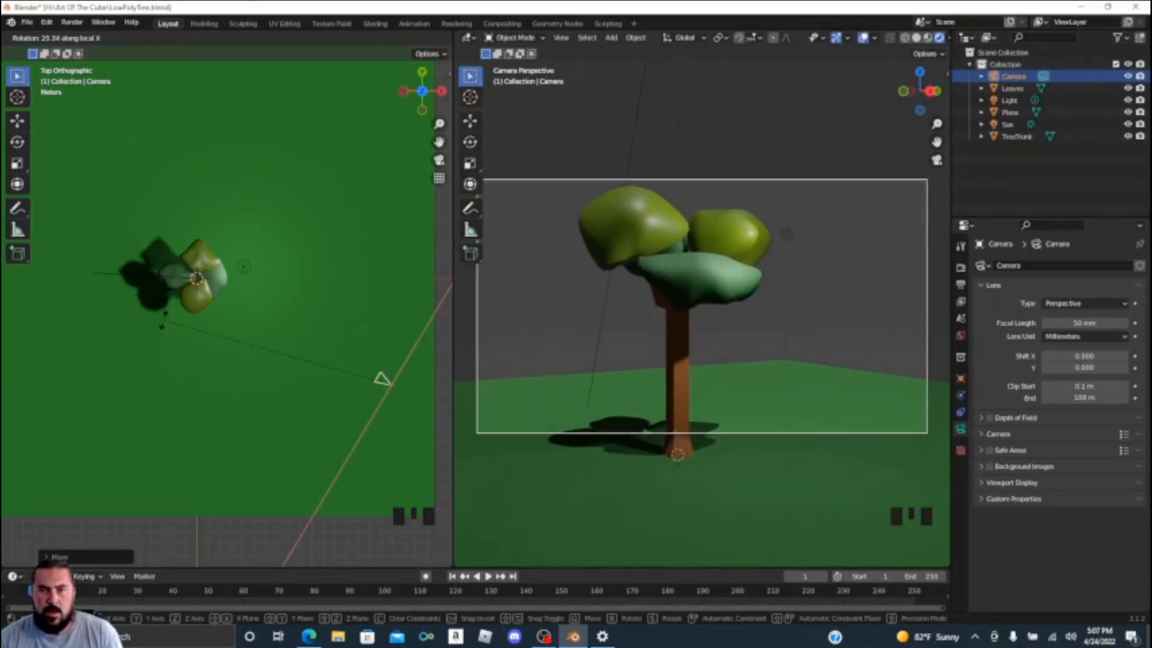
left_click(168, 334)
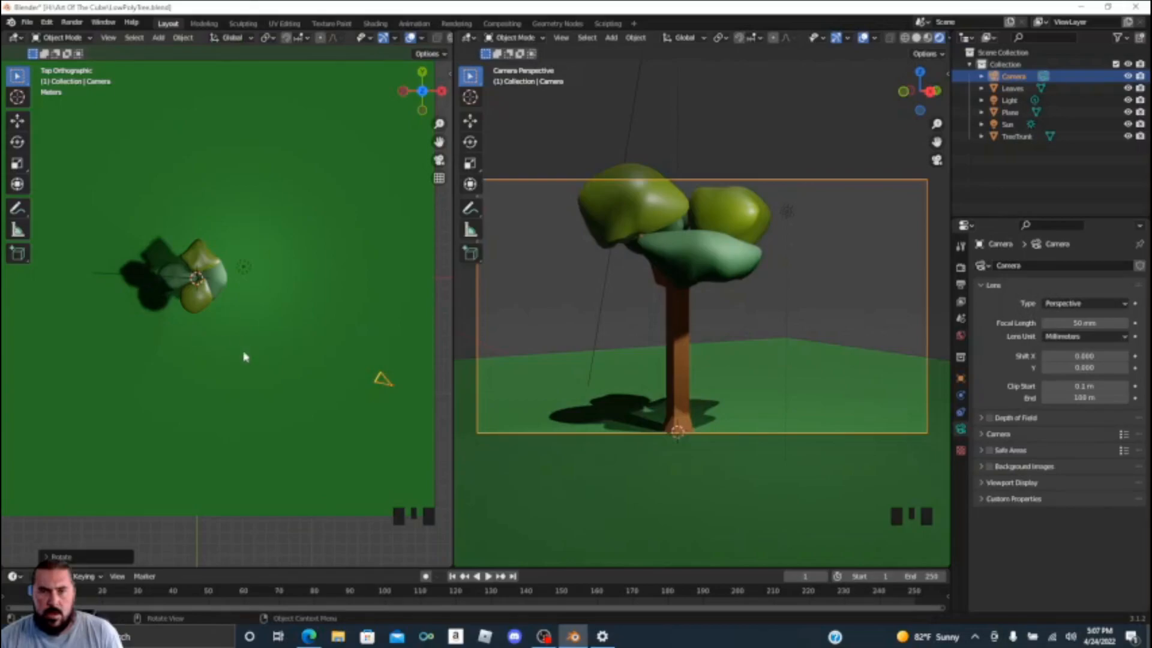
Move the camera farther diagonally away from the tree in the XY plane so the trunk base sits inside the frame, and deselect it
key("g")
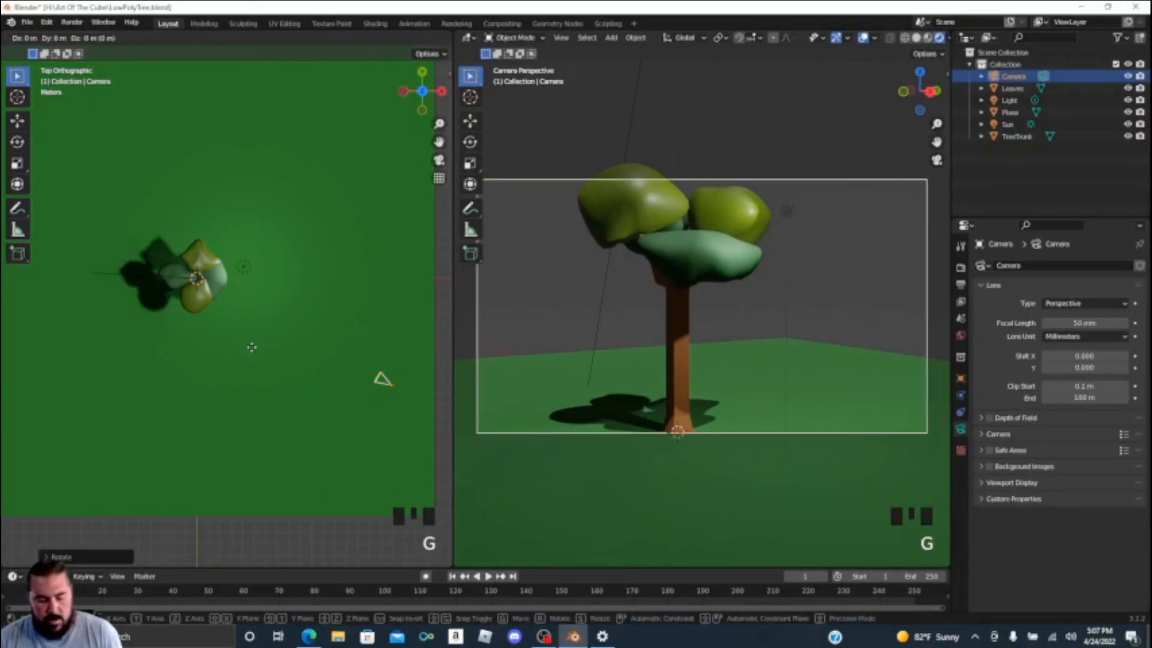
key("shift+z")
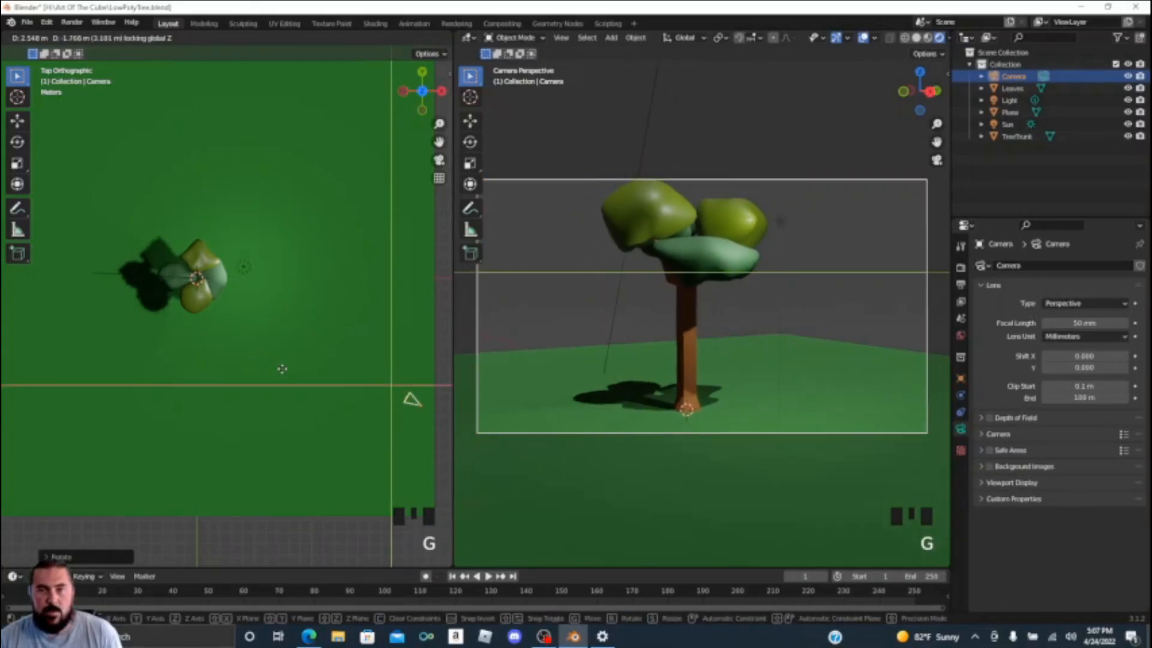
left_click(291, 376)
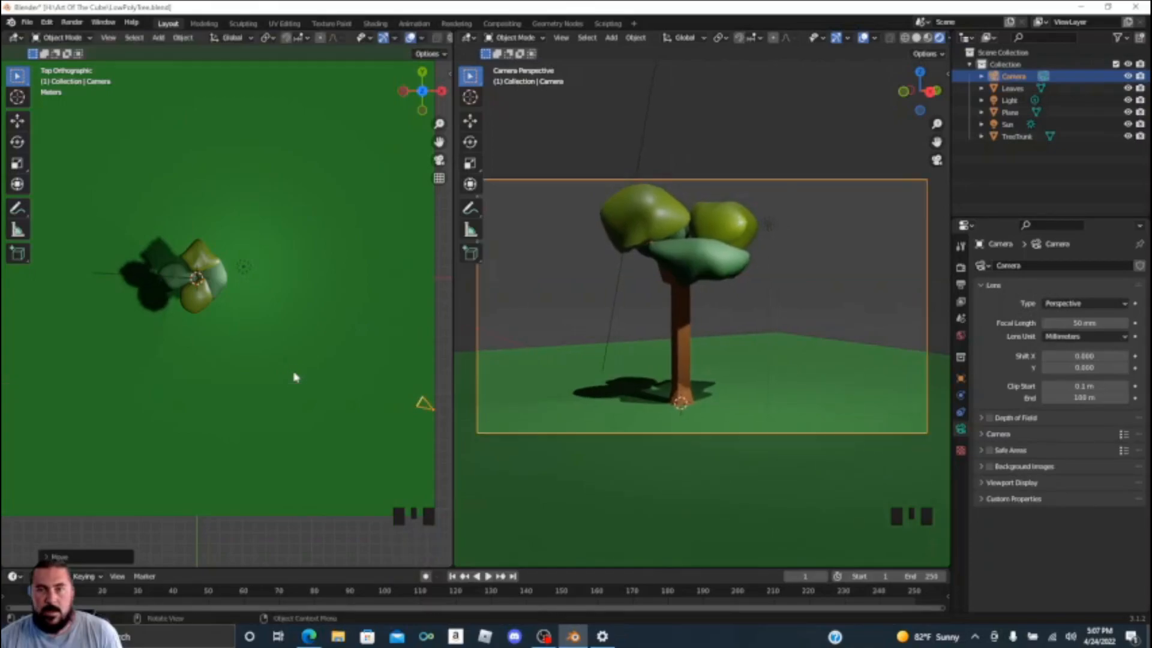
left_click(873, 271)
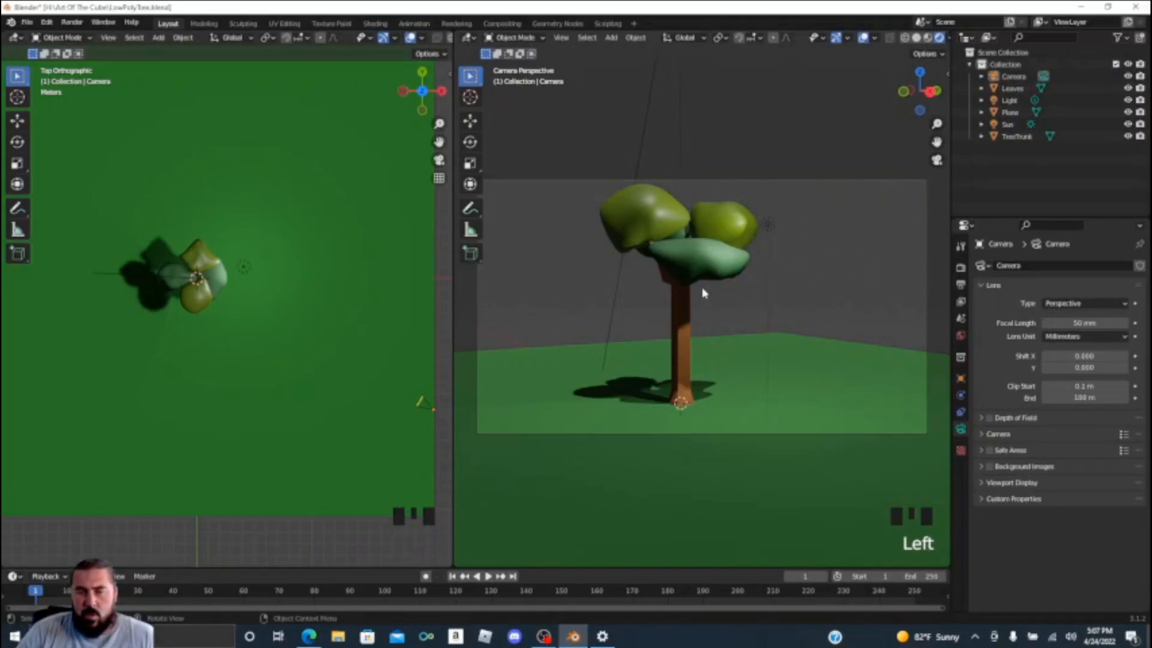
Select the grass ground plane and enter Edit Mode with edge selection active
scroll(332, 324, "down", 2)
scroll(329, 322, "up", 5)
scroll(215, 315, "down", 2)
scroll(215, 315, "down", 2)
middle_click_drag(207, 302, 237, 290)
left_click(253, 294)
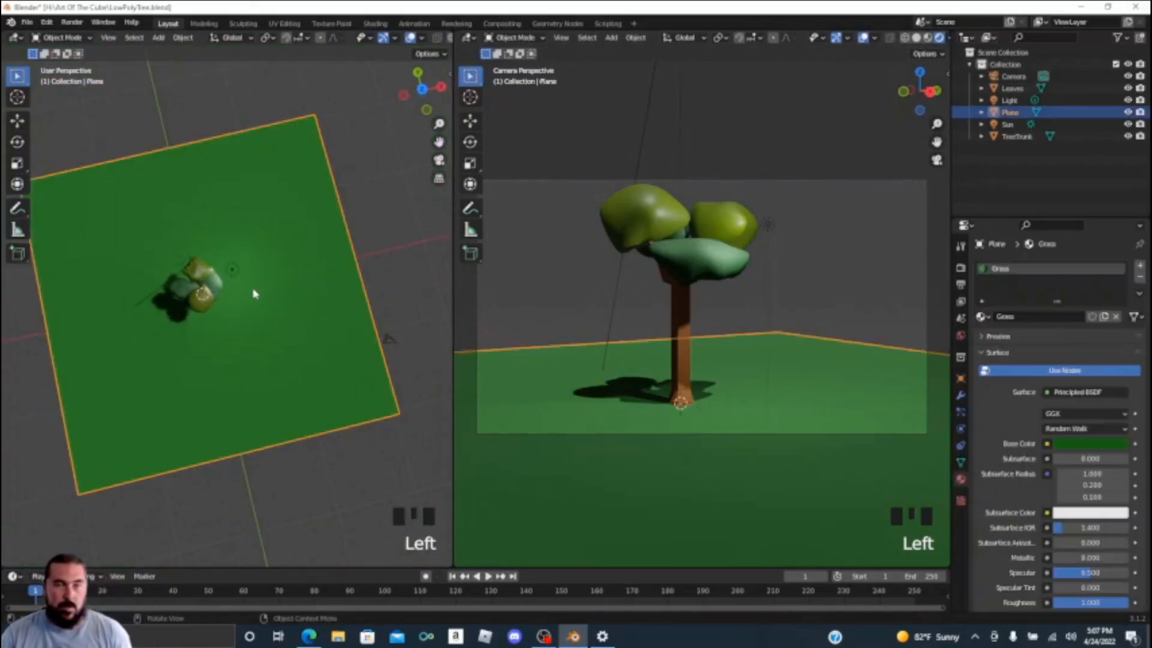
key("Tab")
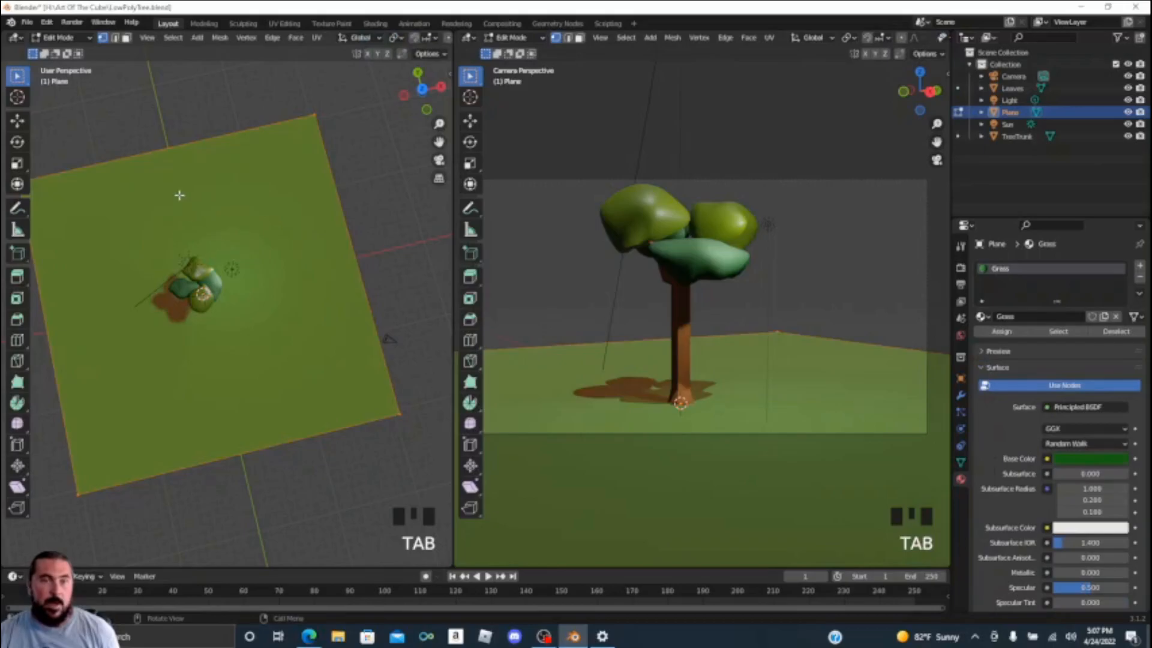
key("2")
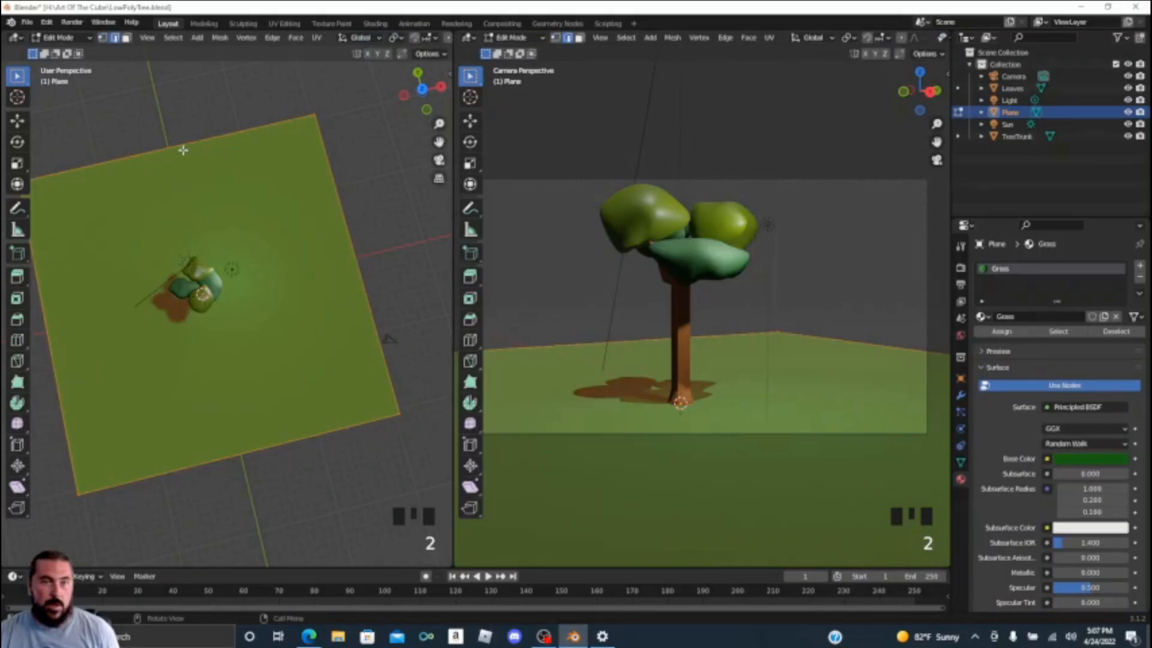
Extrude the plane's two adjacent edges behind the tree upward along Z into tall backdrop walls
left_click(176, 147)
middle_click_drag(146, 166, 103, 156)
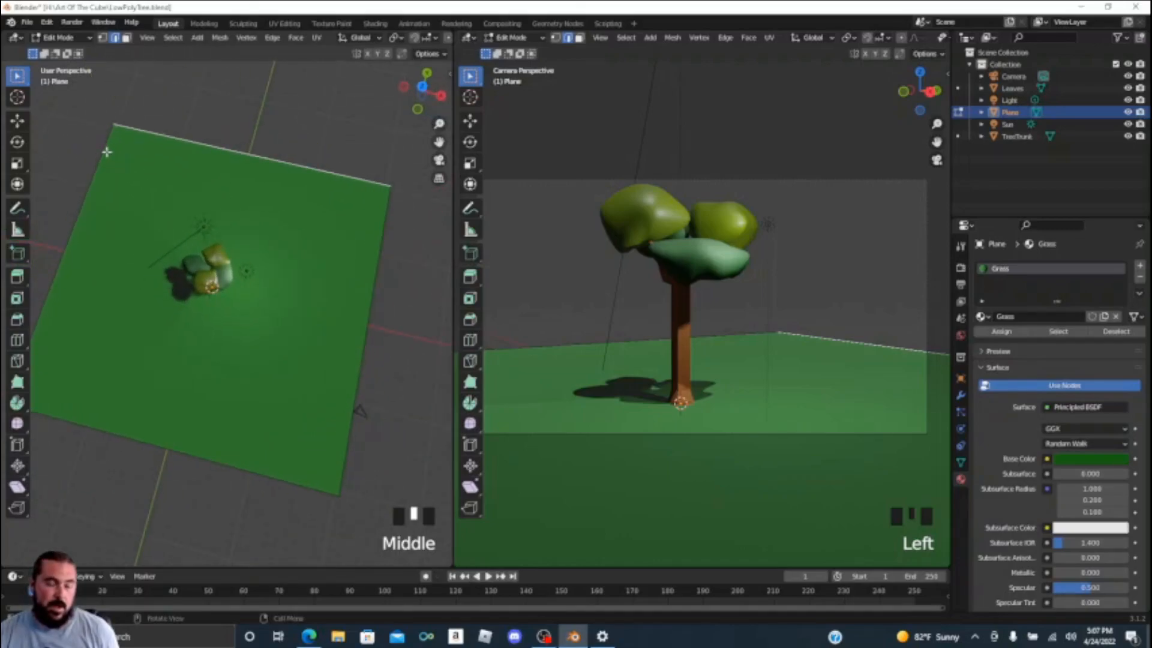
left_click(101, 154, "shift")
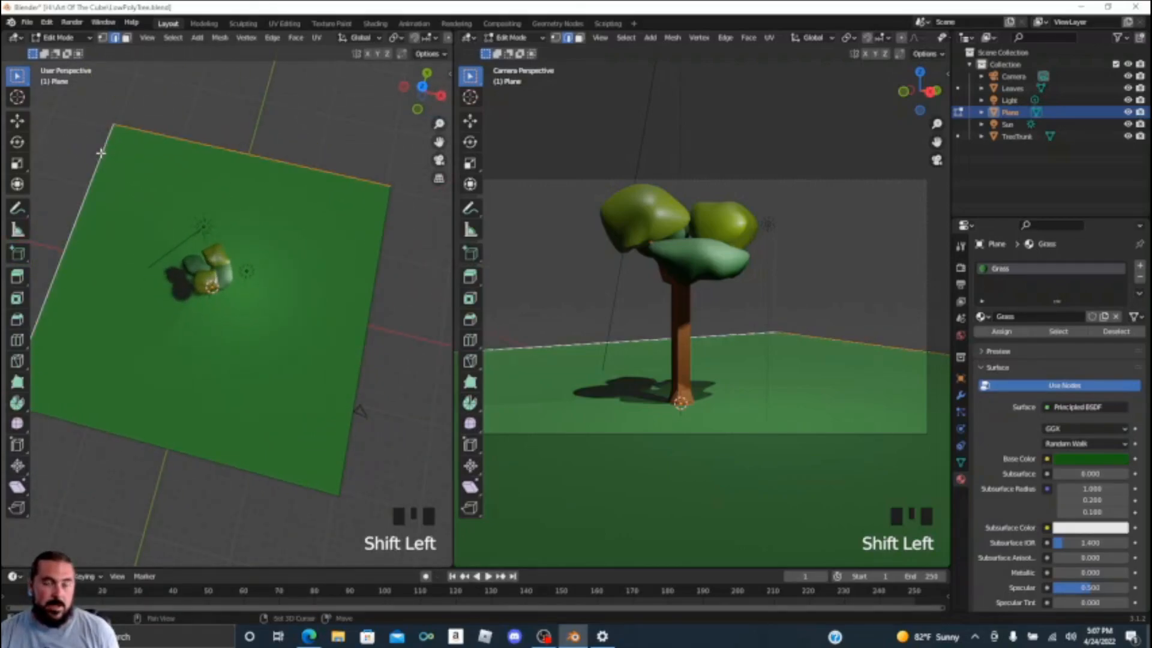
key("e")
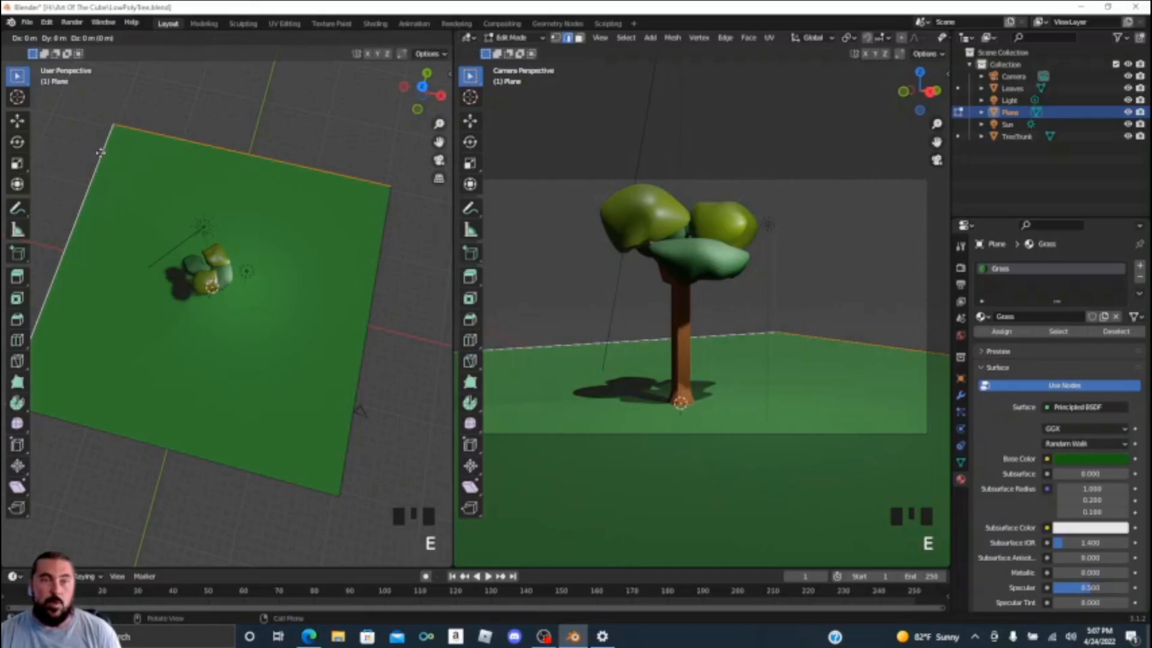
key("z")
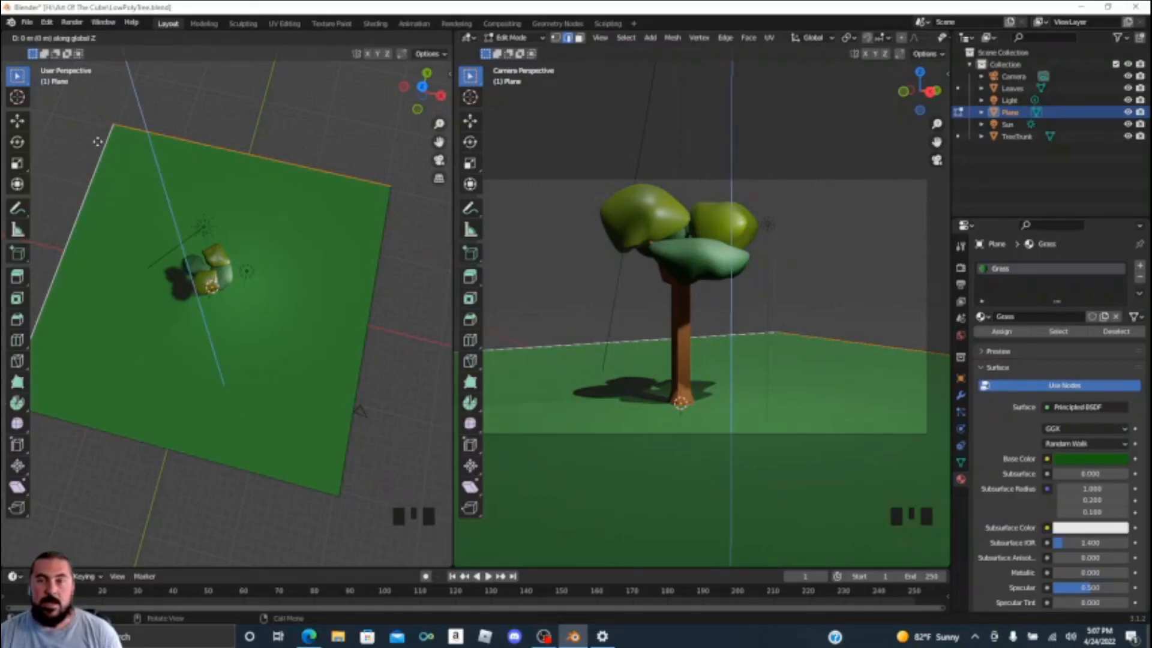
left_click(90, 541)
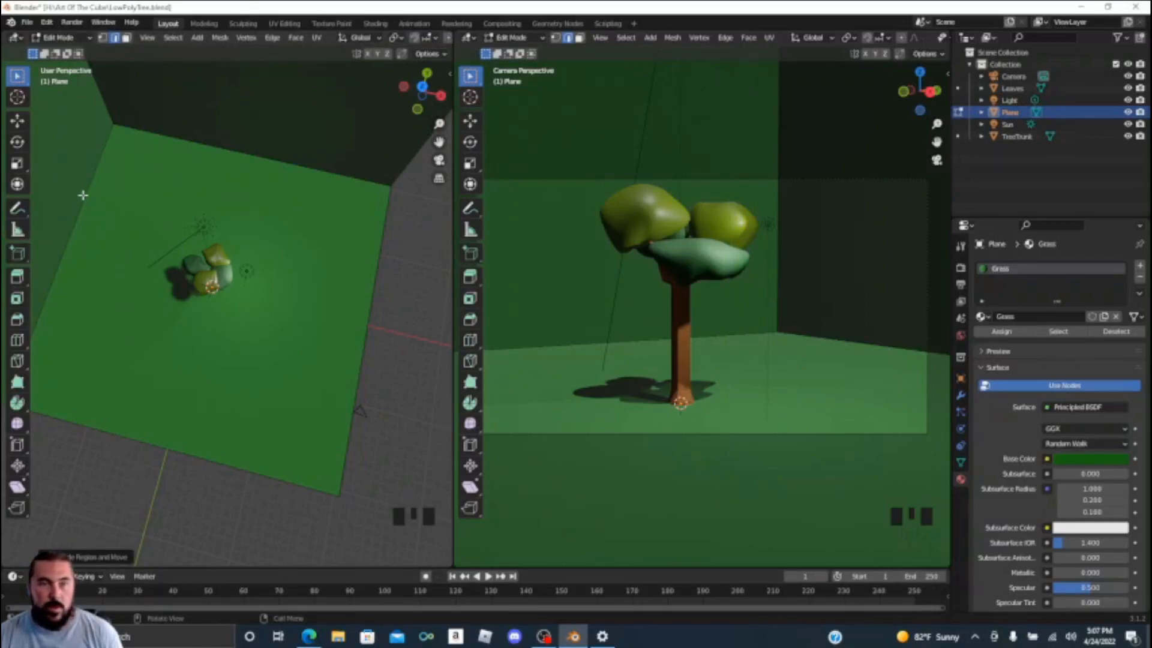
Select both backdrop wall faces and add a second material named Sky to the plane
key("3")
left_click(70, 175)
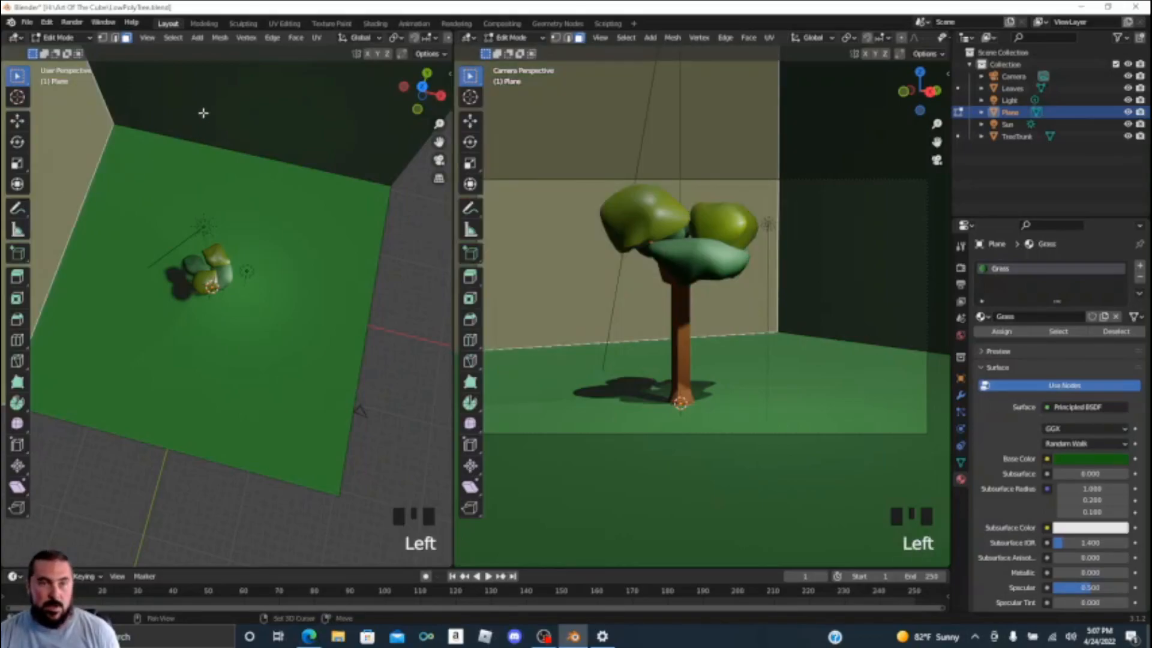
left_click(213, 136, "shift")
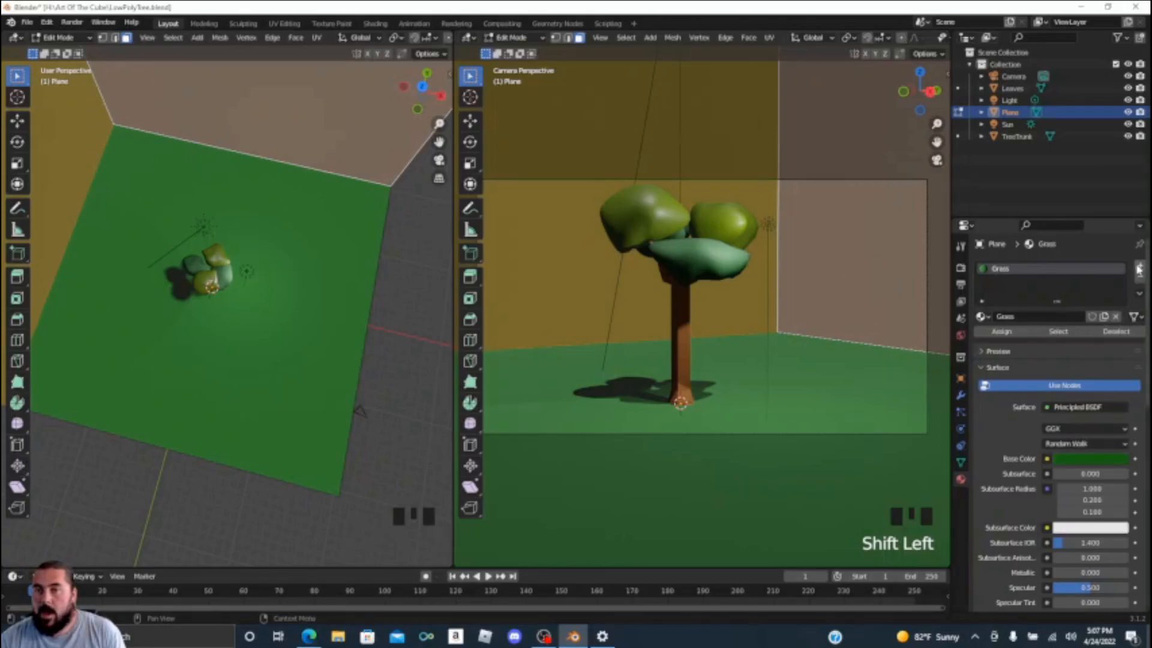
left_click(1139, 264)
left_click(1024, 285)
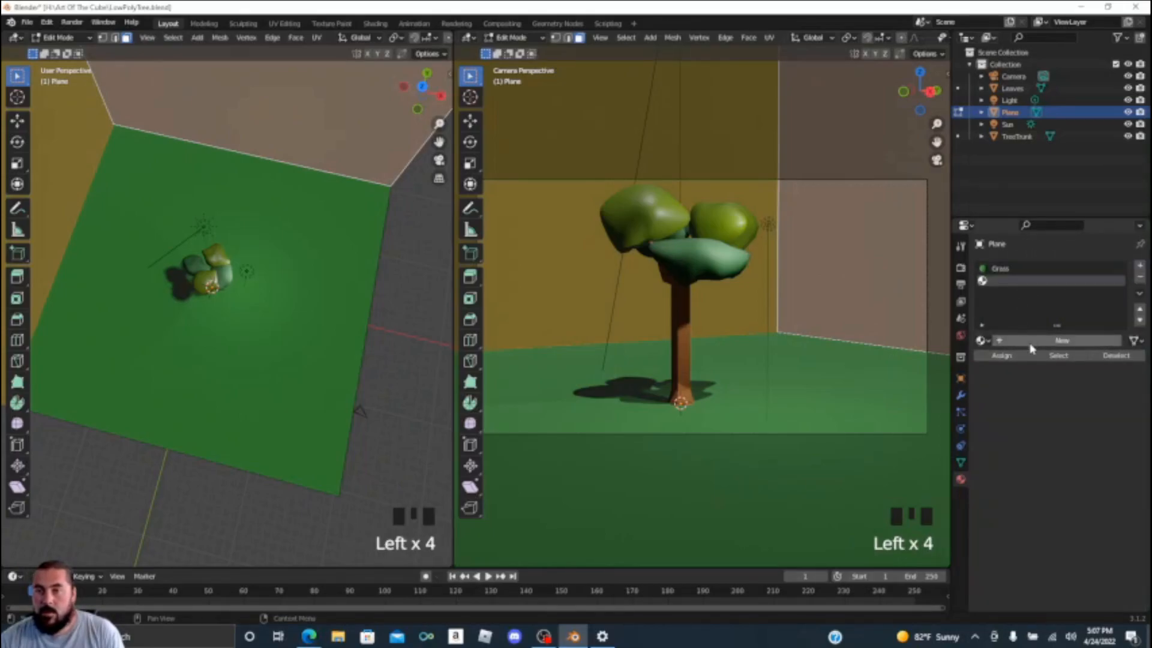
left_click(1062, 340)
left_click(1035, 281)
double_click(1038, 280)
type("S")
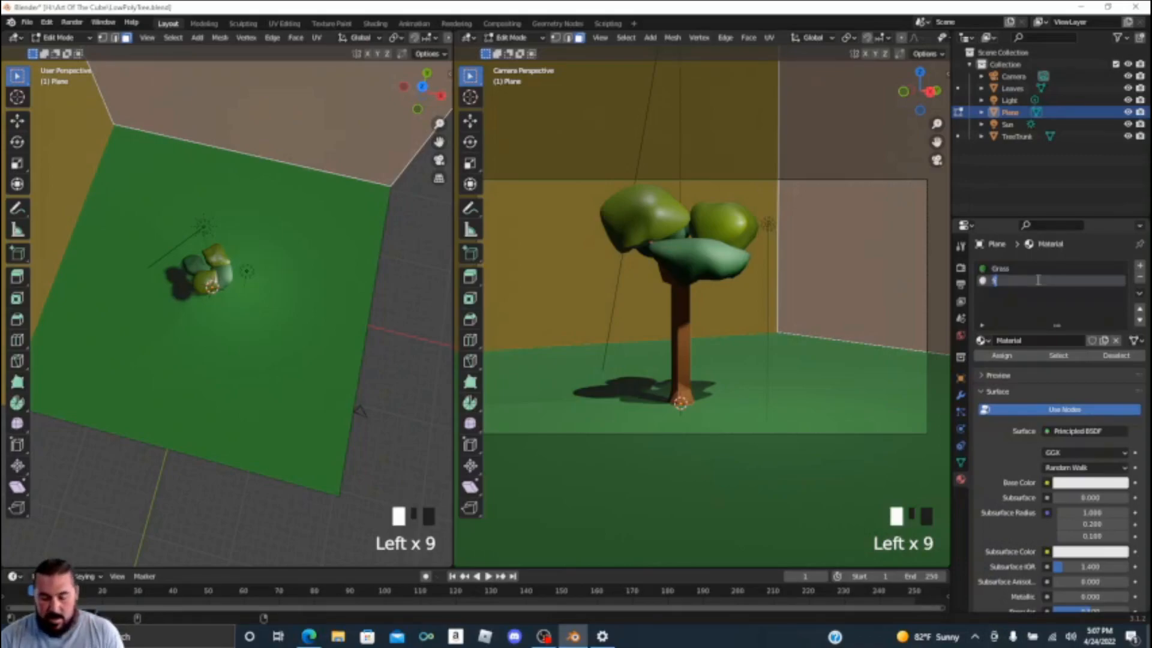
type("ky")
key("Return")
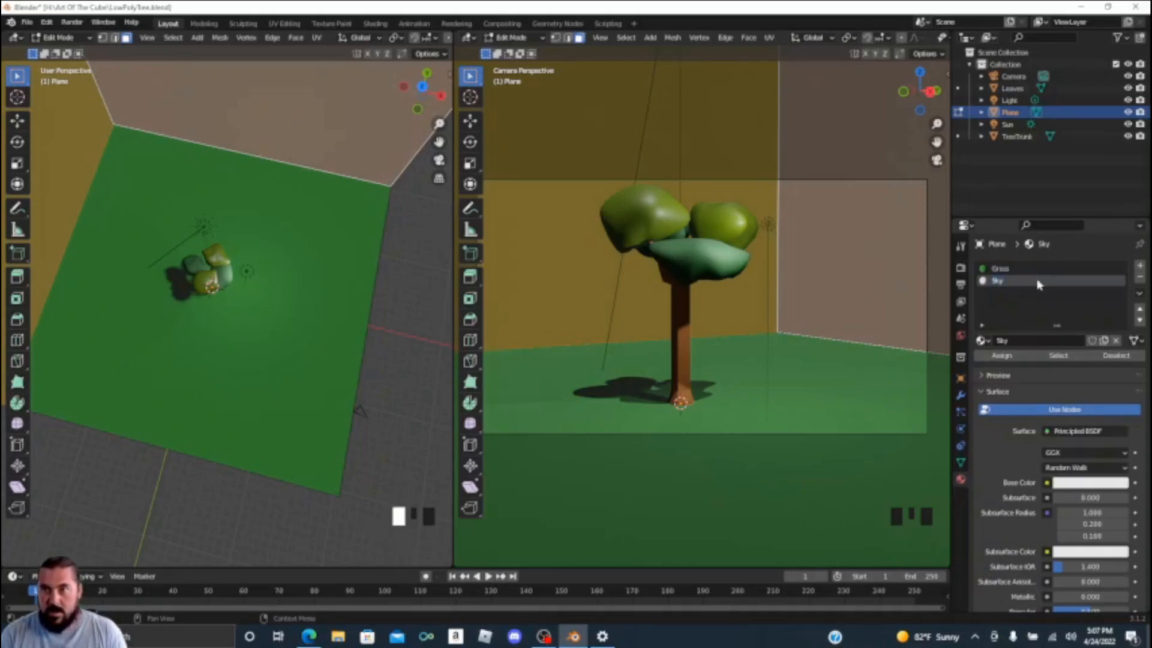
Set the Sky material's base color to a bright blue and assign it to the two wall faces
left_click(1087, 485)
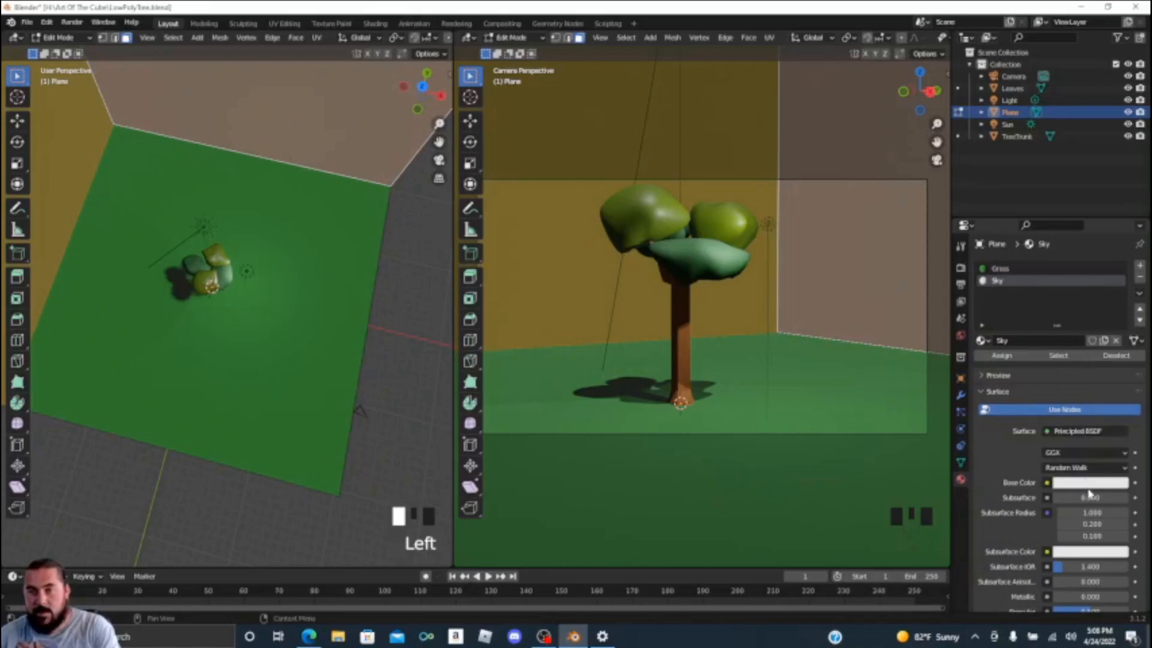
left_click(1093, 486)
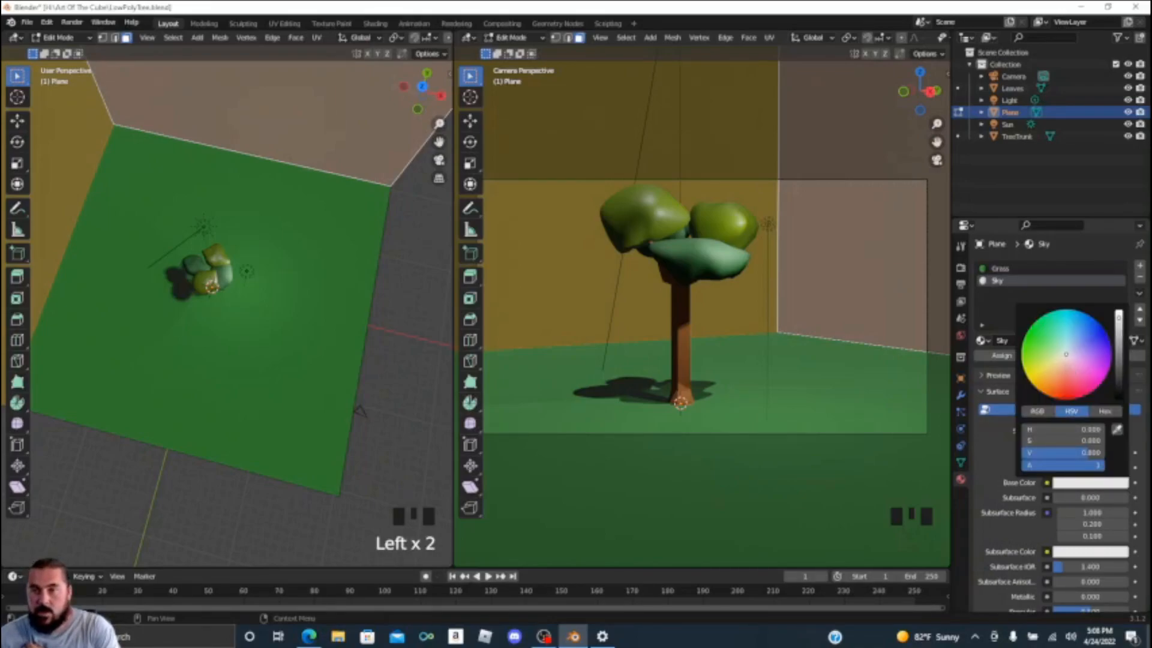
left_click(1078, 319)
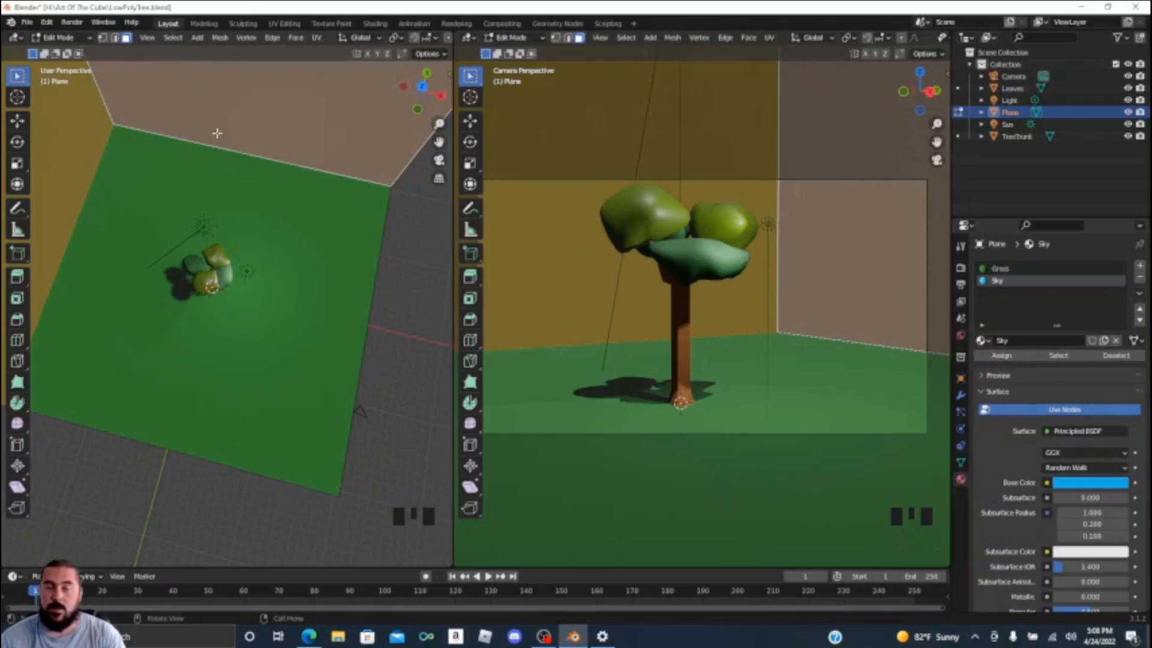
left_click(1018, 356)
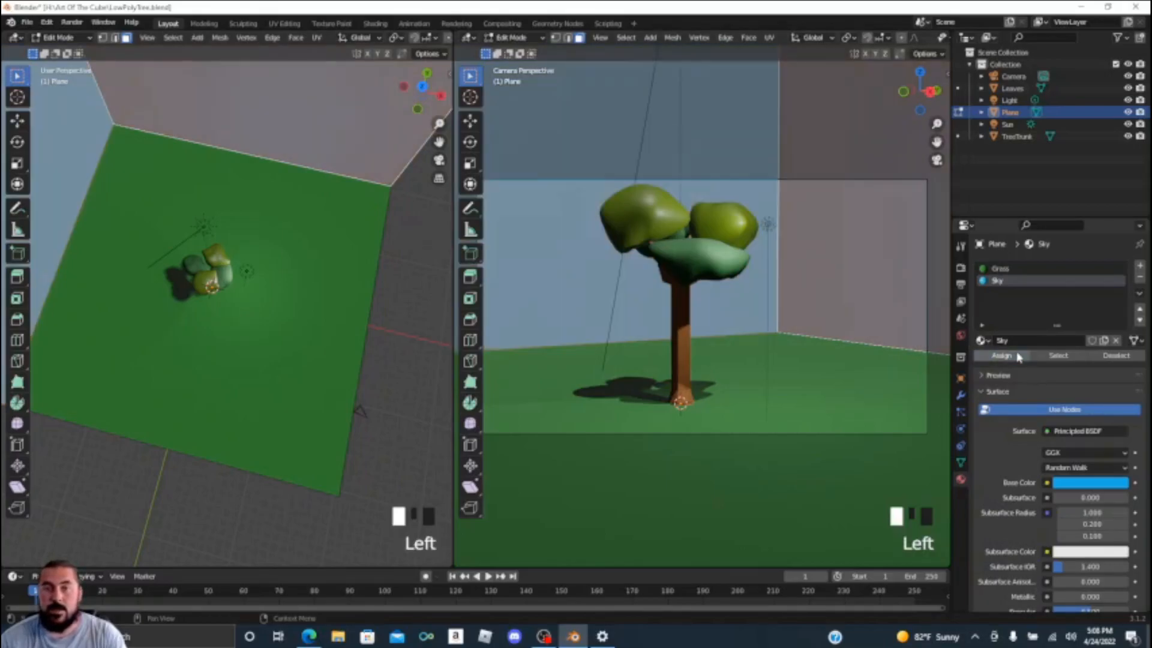
left_click(339, 177)
Return to Object Mode and move the camera along the Y axis until it sits in front of the tree
middle_click_drag(339, 175, 342, 241)
scroll(342, 241, "down", 2)
scroll(286, 260, "up", 2)
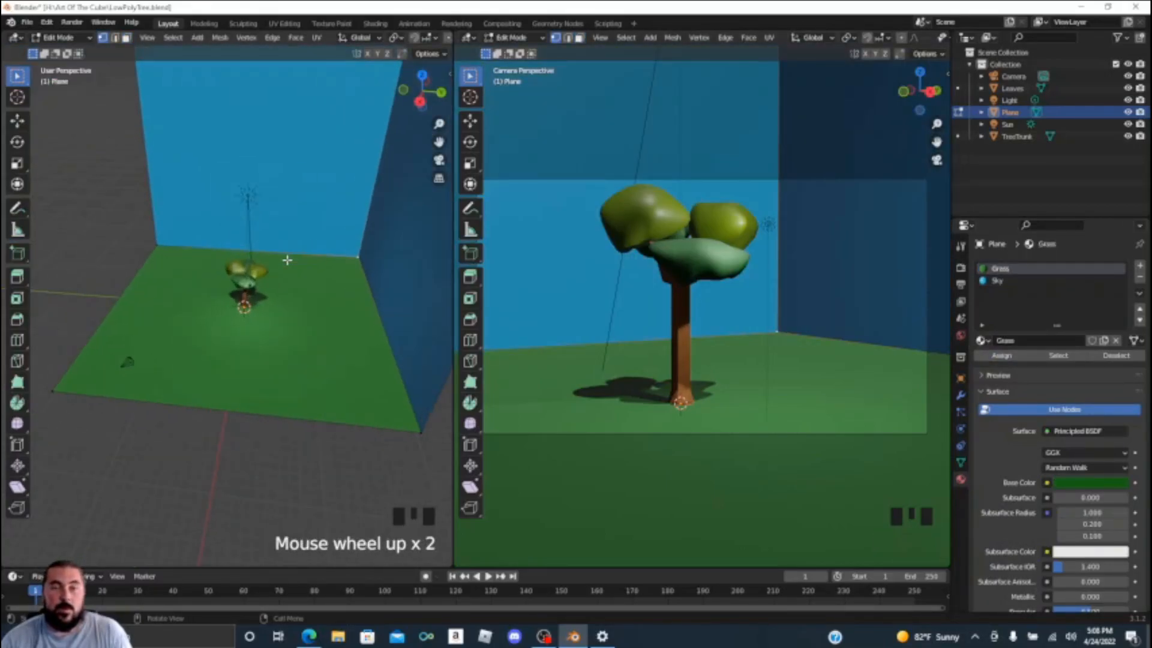
middle_click_drag(271, 281, 189, 302)
scroll(189, 302, "down", 1)
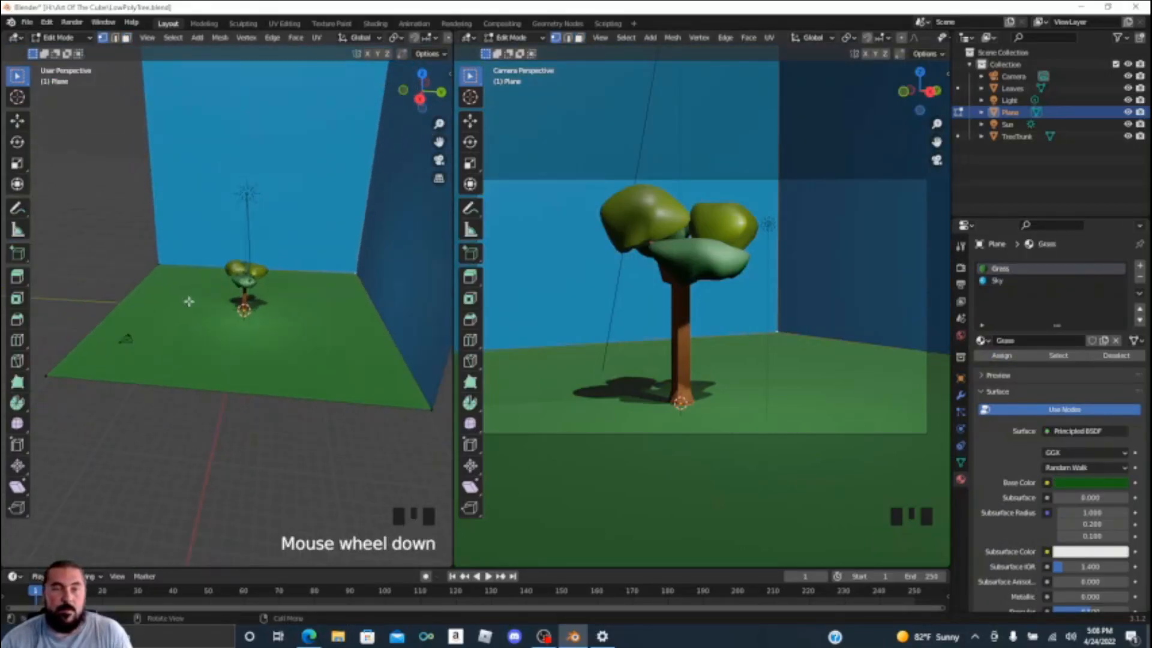
left_click(124, 342)
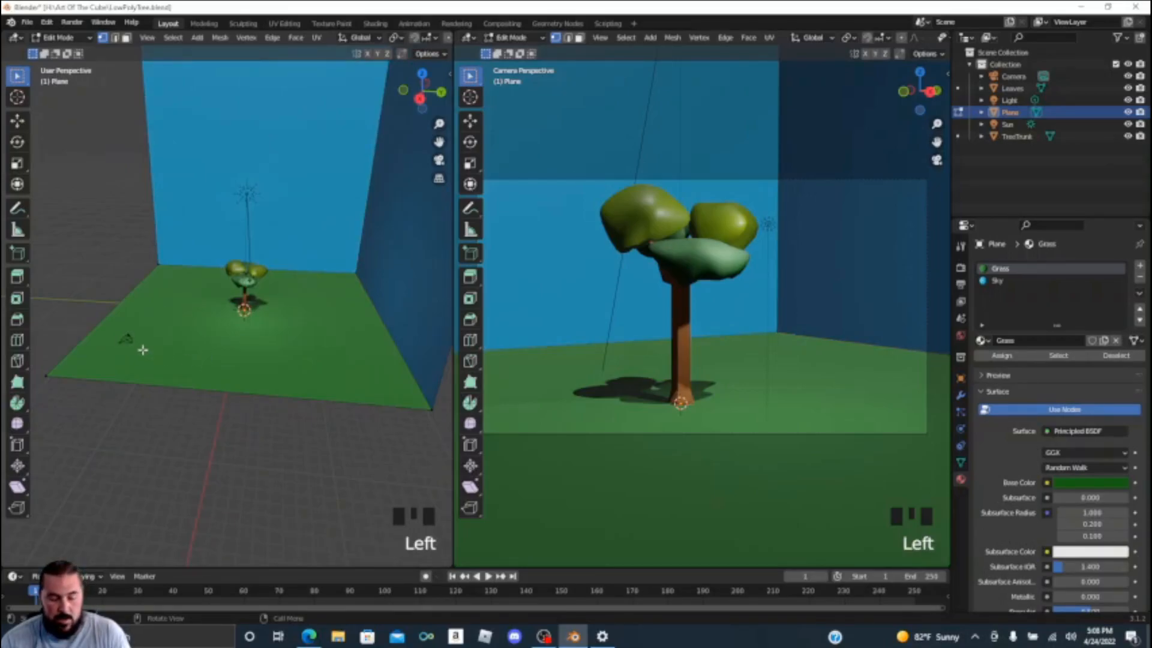
key("Tab")
left_click(123, 340)
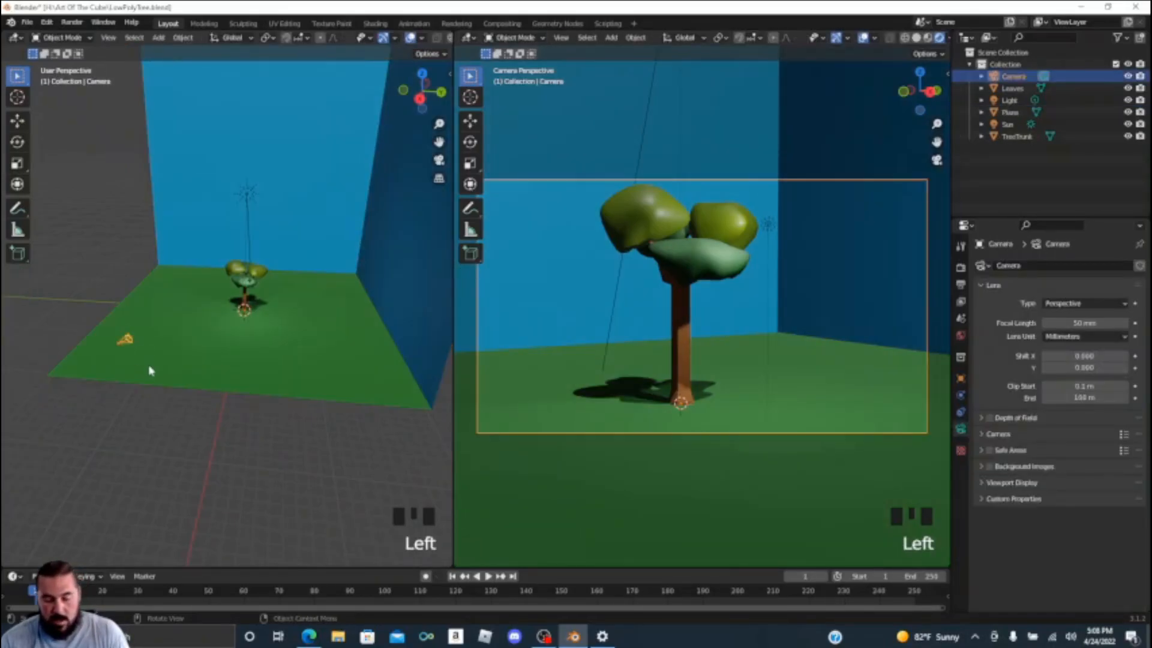
key("g")
key("y")
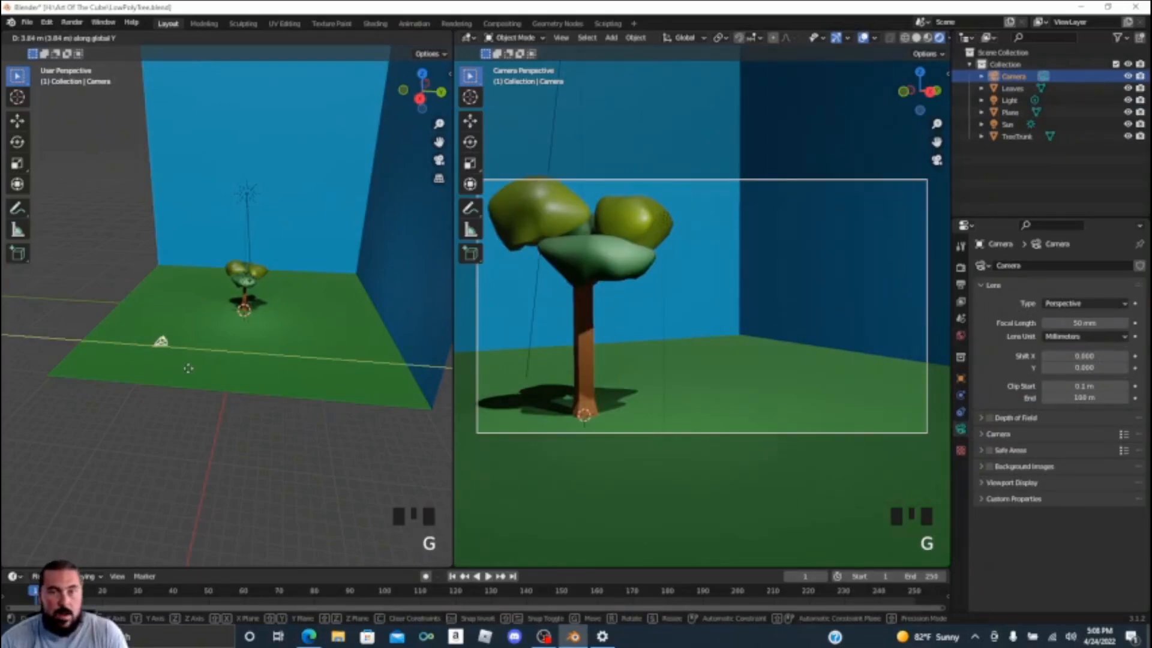
left_click(262, 376)
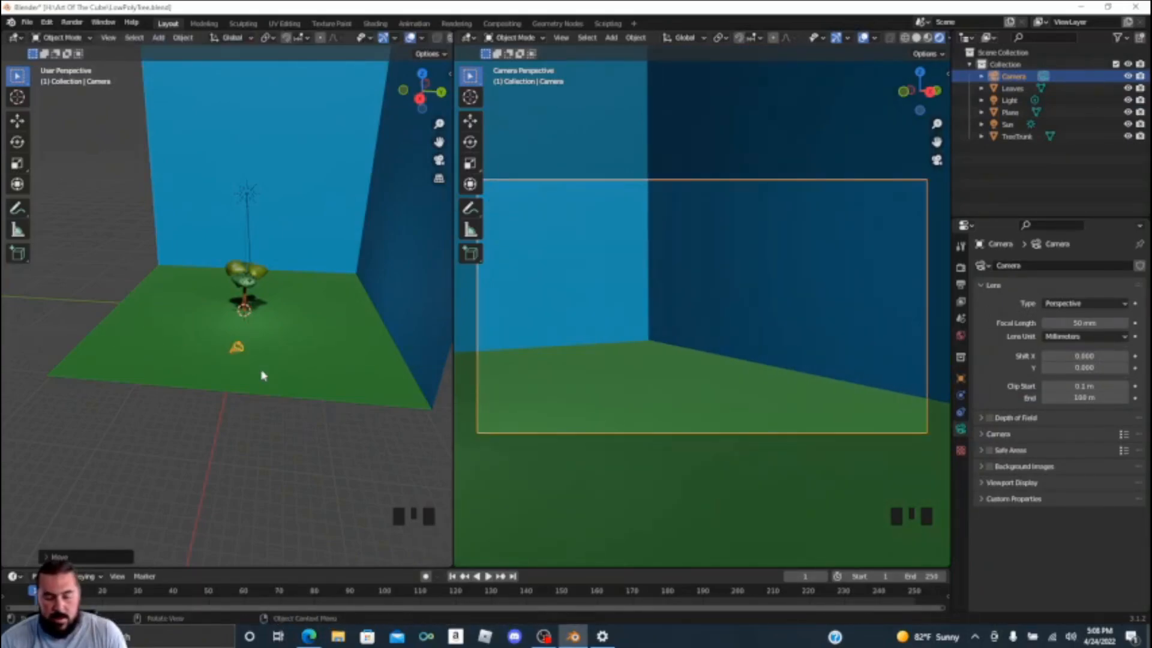
Rotate the camera around Z to aim straight at the tree, and raise it slightly along Z
key("r")
key("z")
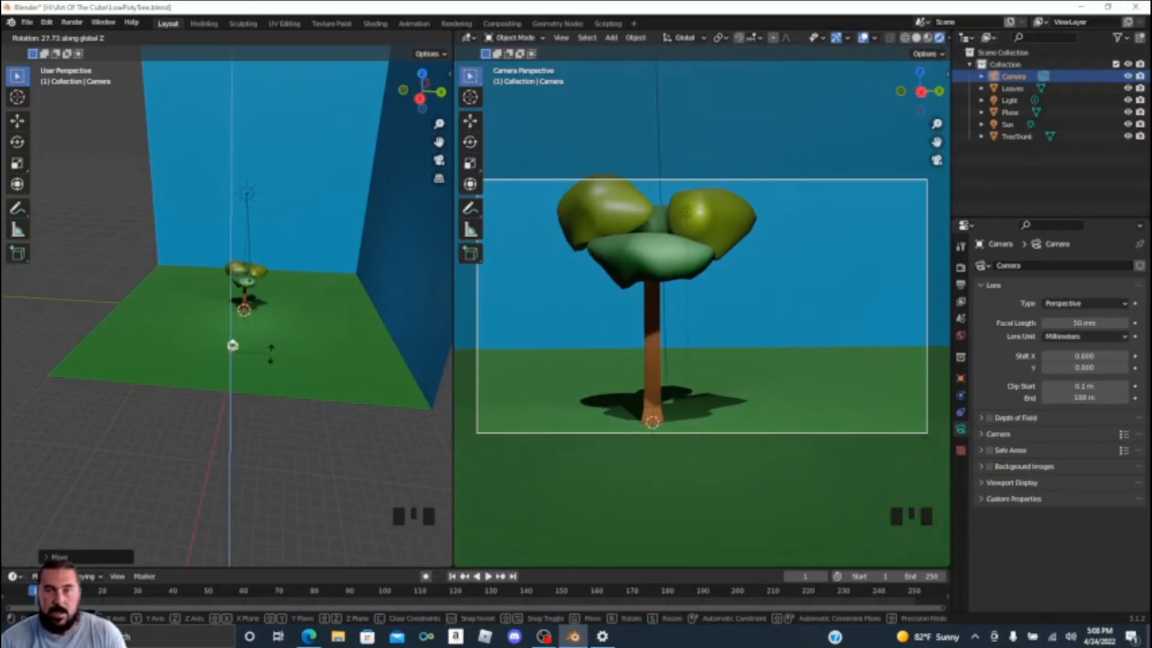
left_click(272, 351)
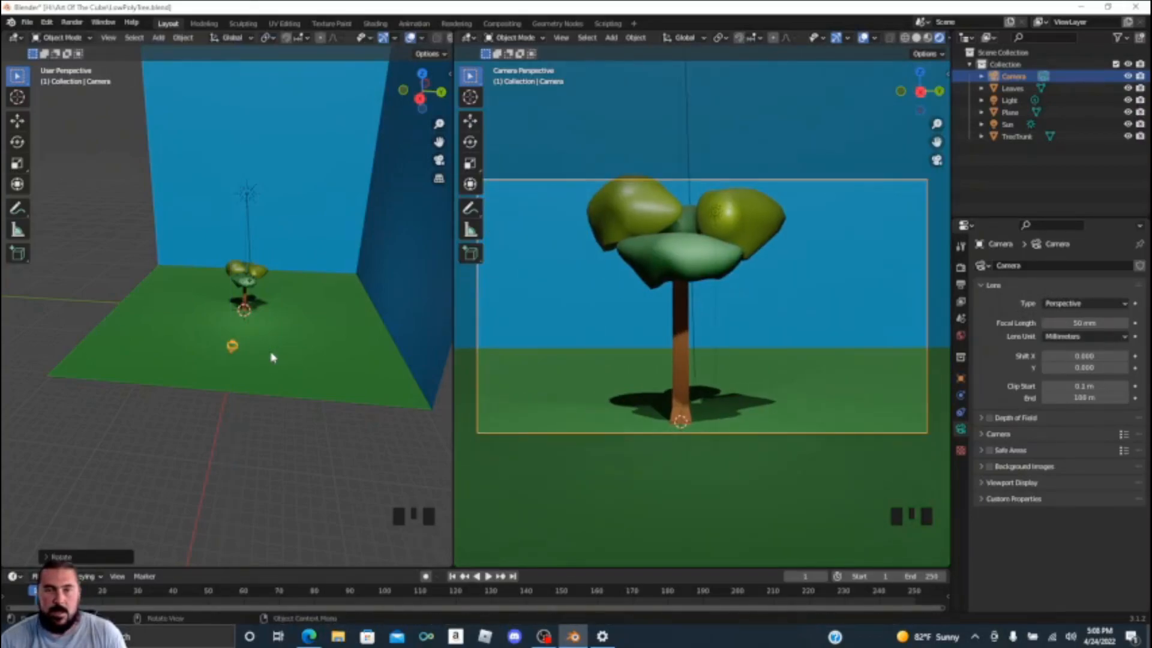
key("g")
key("z")
left_click(260, 309)
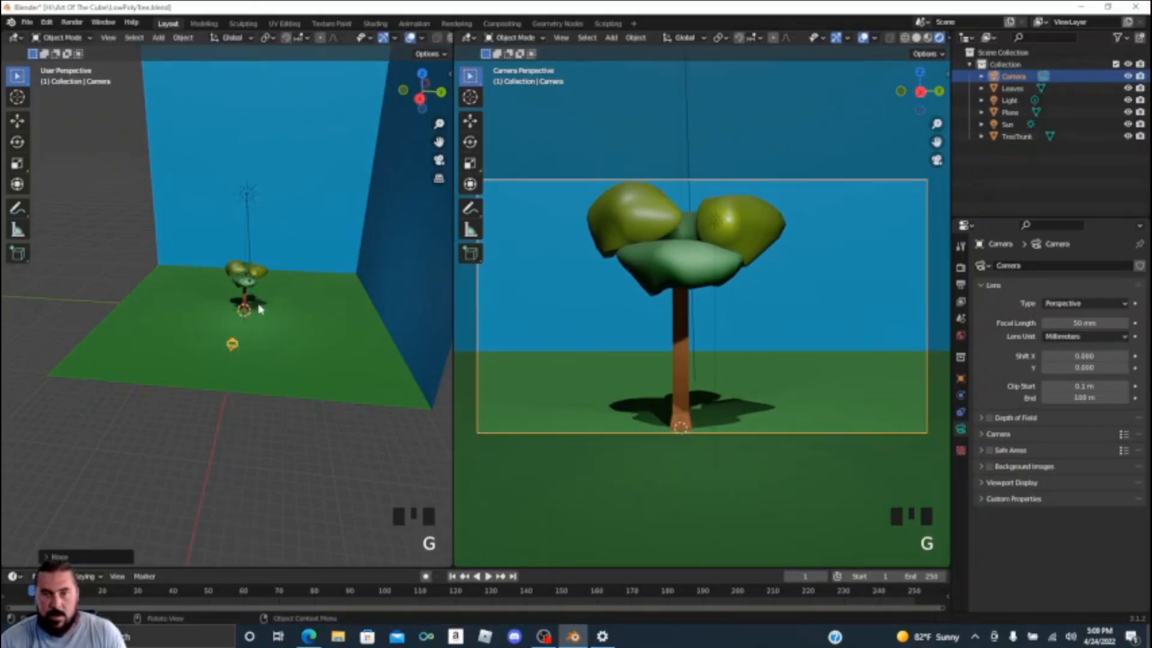
Move the camera about 5.9 m back along X and rotate it about -2.1° around Z
key("g")
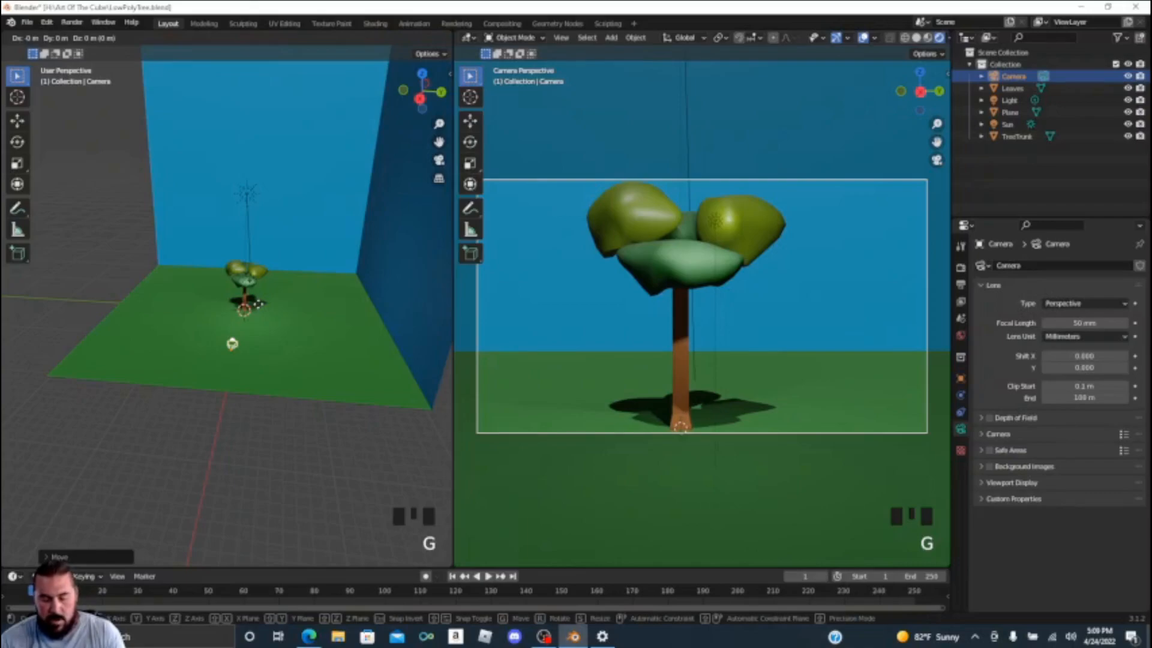
key("x")
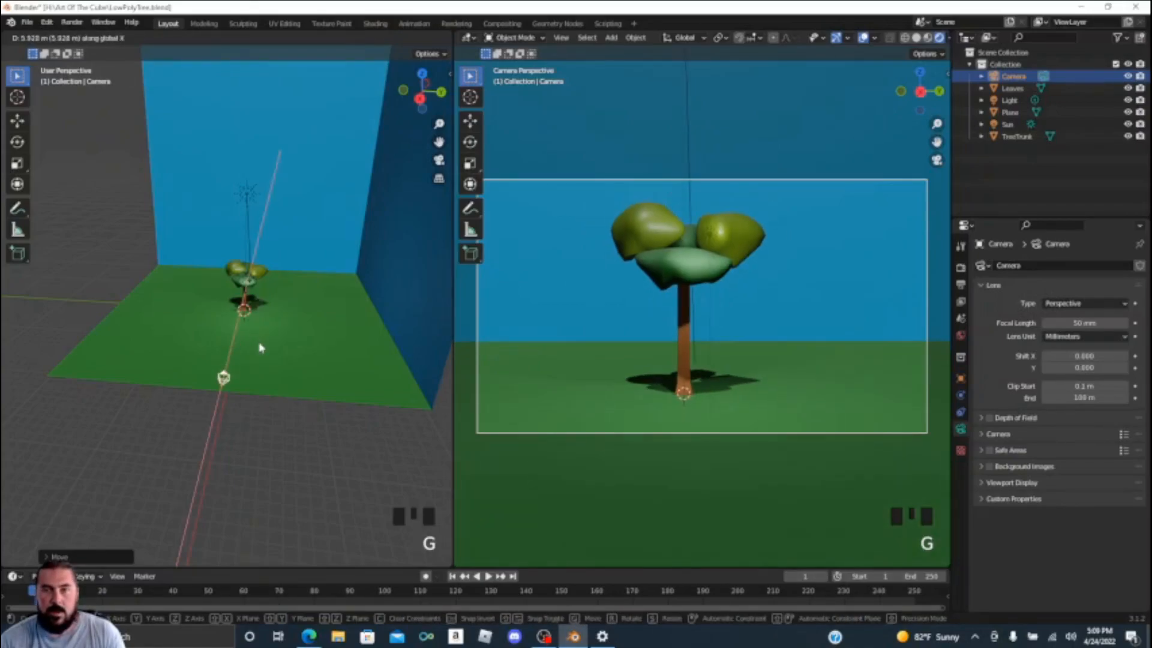
left_click(260, 347)
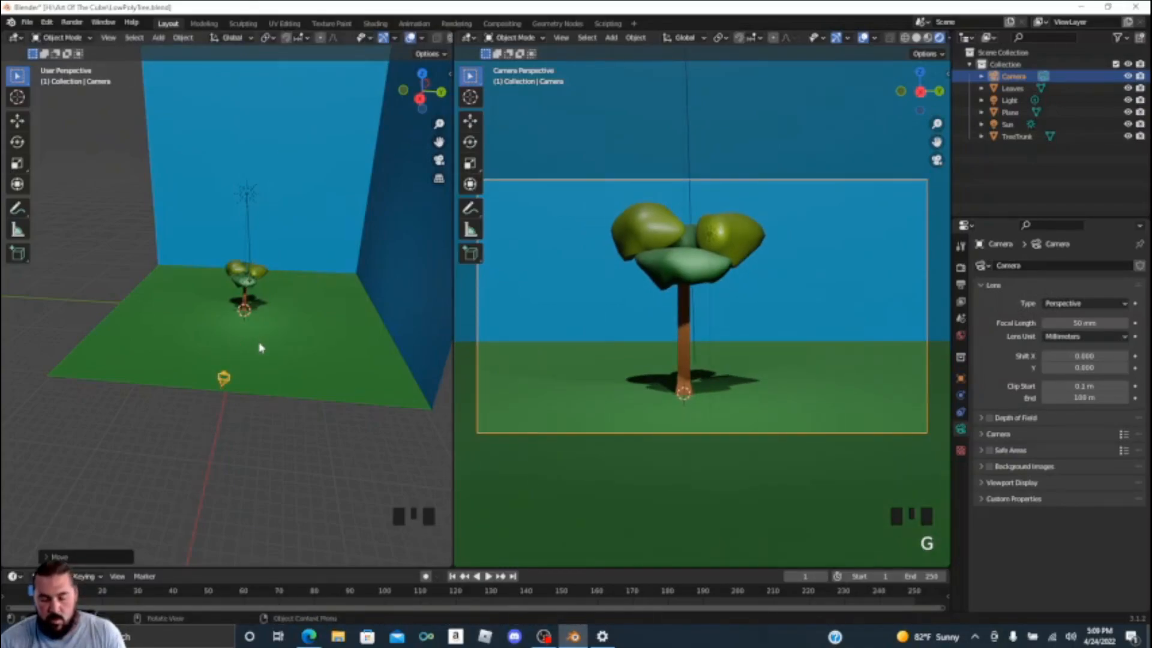
key("r")
key("z")
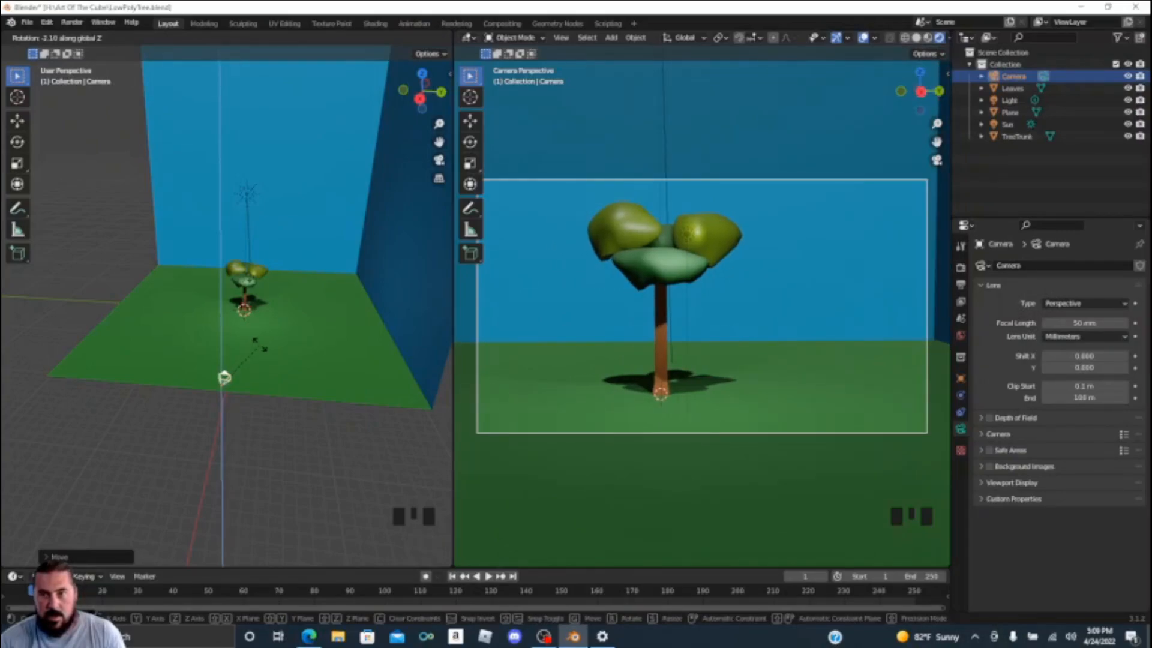
left_click(261, 348)
middle_click_drag(260, 347, 342, 270)
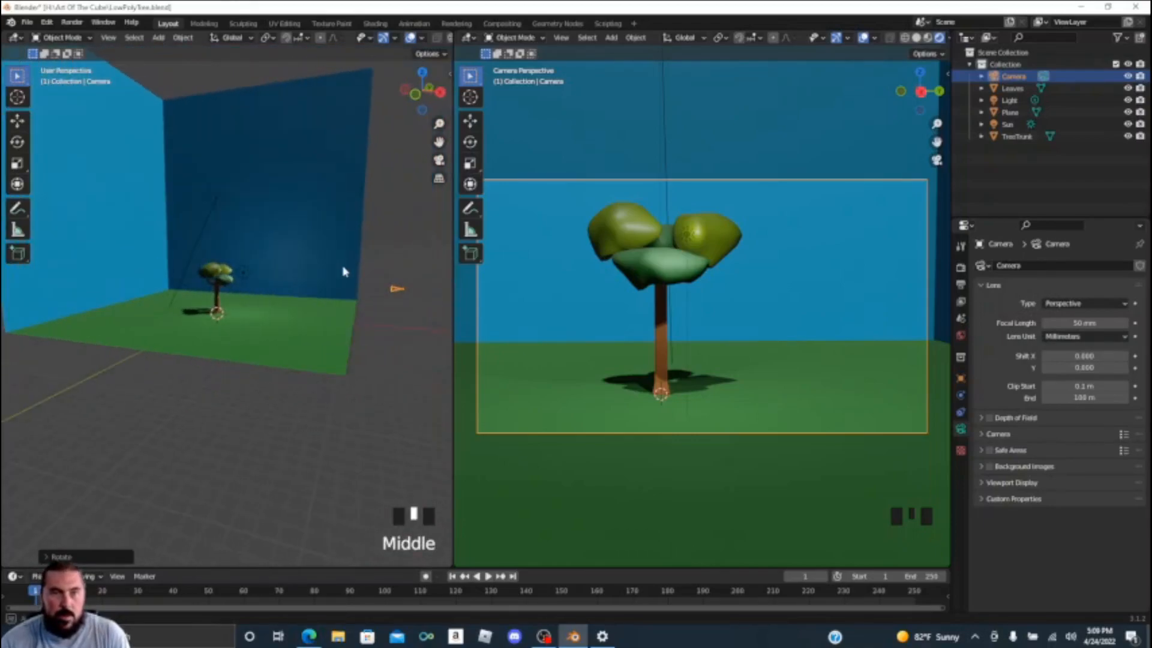
Select the Sun light and change its color to a pale blue
scroll(251, 240, "down", 2)
left_click(216, 215)
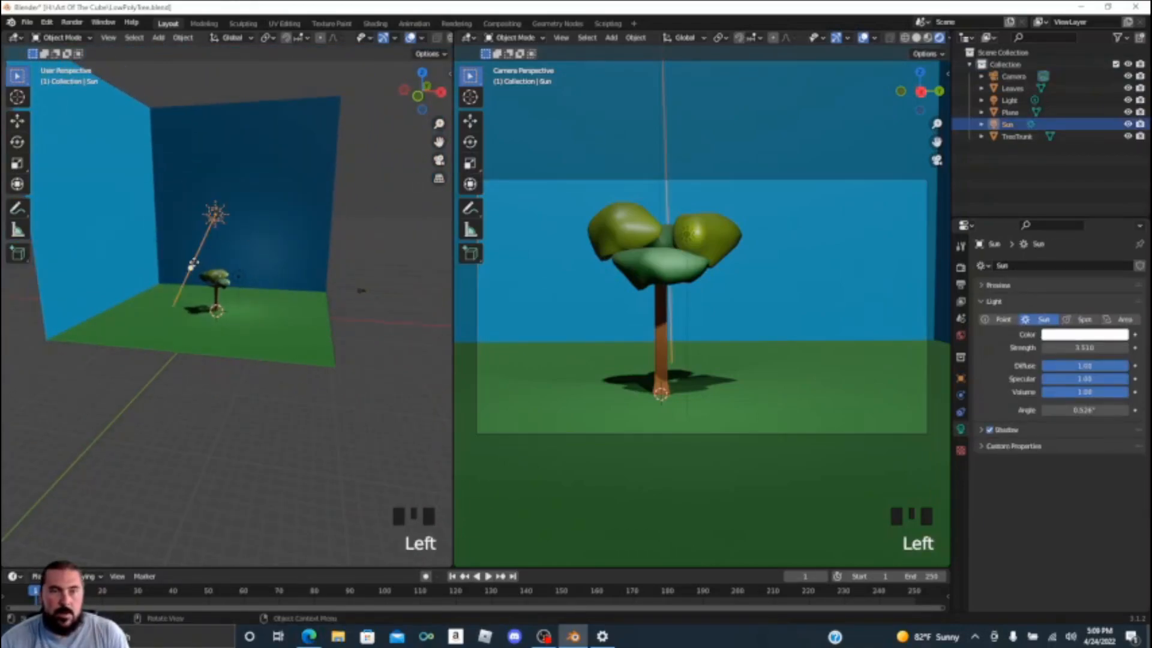
left_click(238, 277)
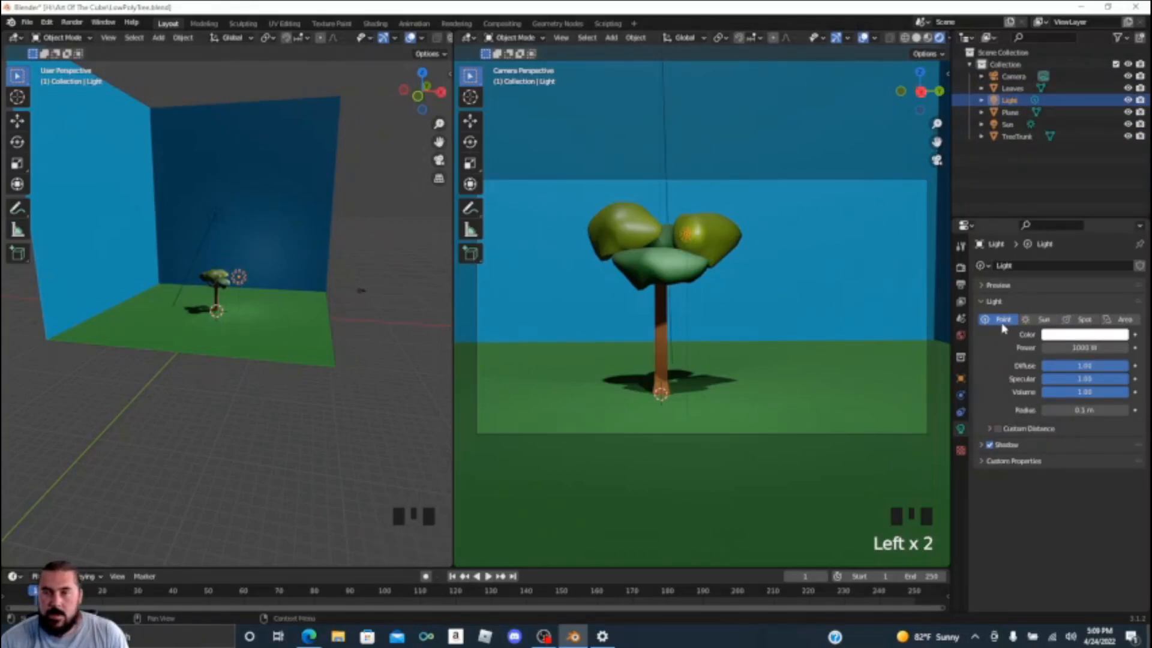
left_click(217, 225)
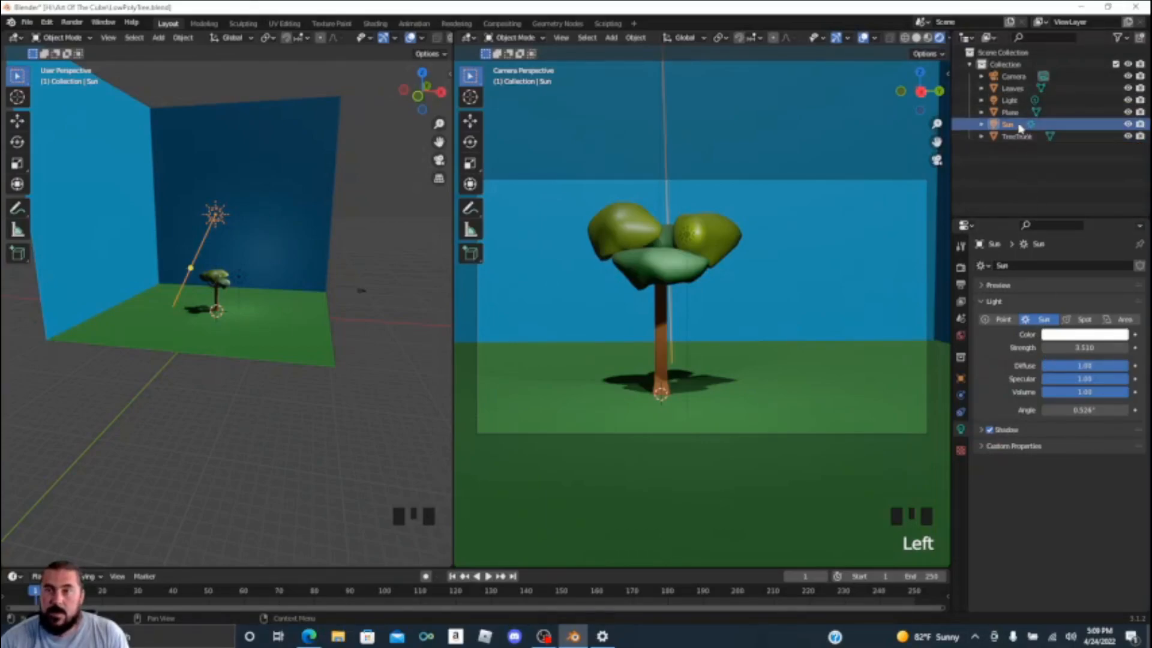
left_click(1079, 336)
mouse_move(1066, 220)
left_mouse_down()
mouse_move(1051, 200)
mouse_move(1056, 223)
mouse_move(1072, 201)
left_mouse_up()
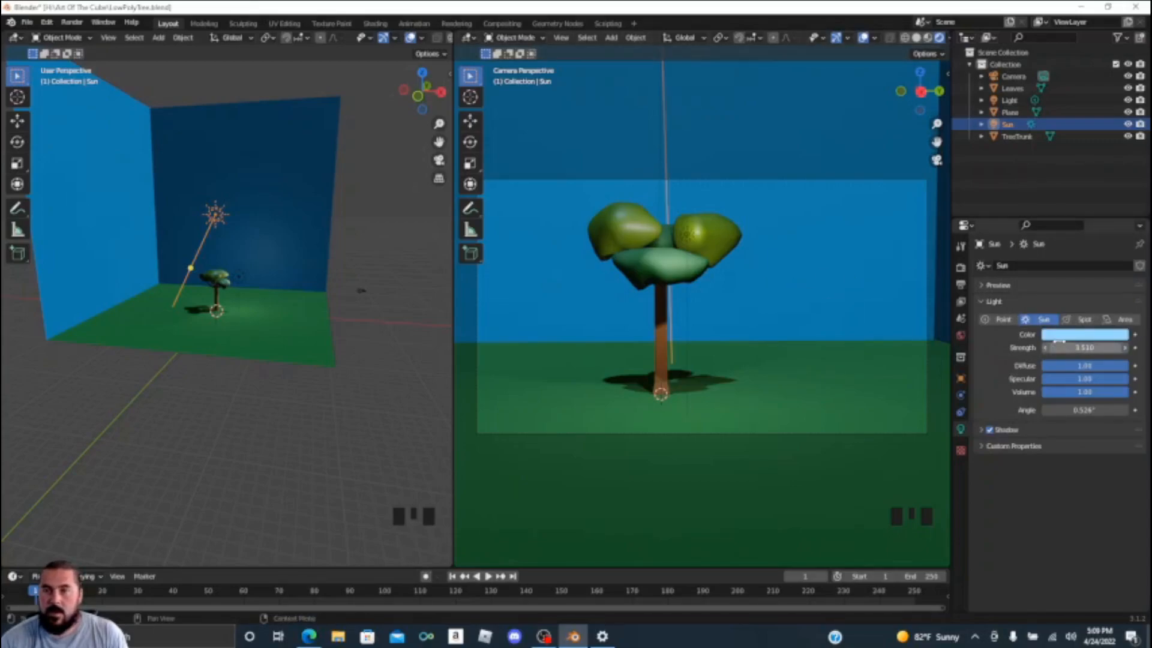
Set the Sun's strength to about 2.73 and re-aim its beam so the tree's shadow falls back across the grass
mouse_move(1055, 347)
left_mouse_down()
mouse_move(1097, 347)
mouse_move(1040, 348)
left_mouse_up()
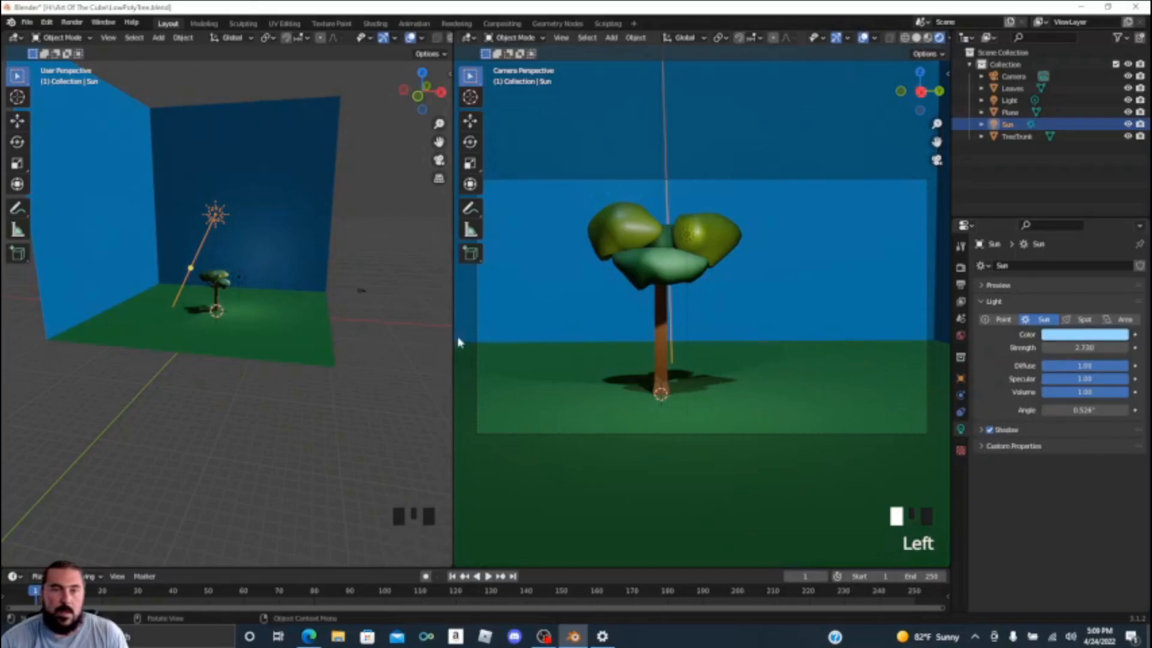
left_click_drag(188, 268, 181, 255)
left_click_drag(184, 257, 142, 268)
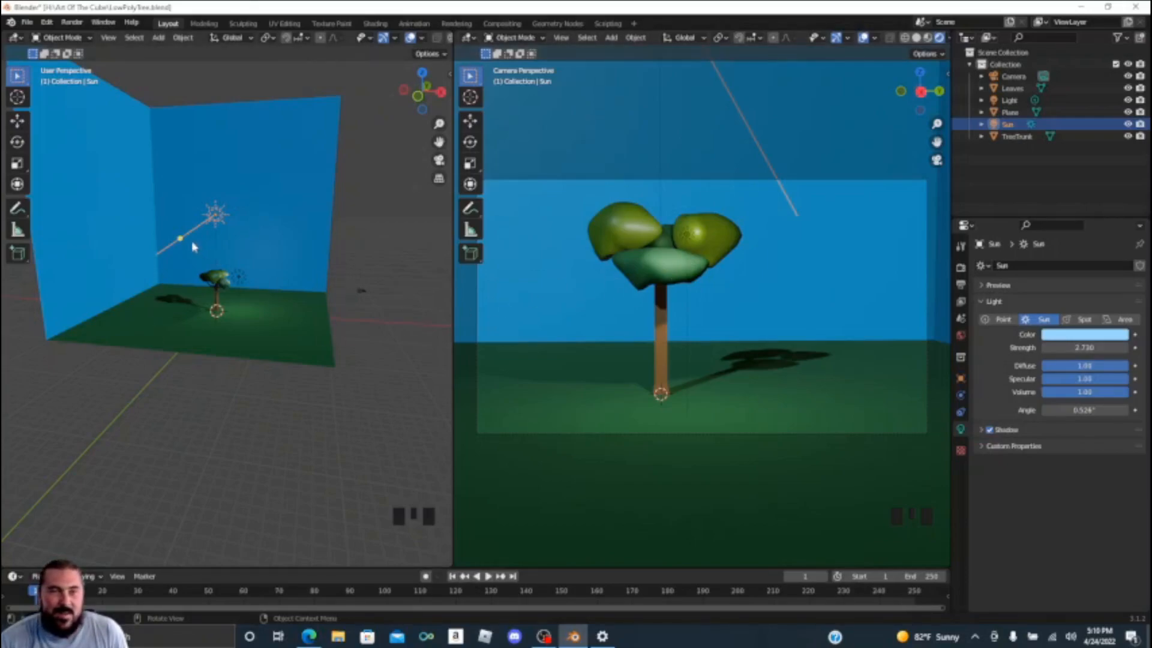
Raise the point light slightly along Z above the leaves and reduce its power
left_click(239, 279)
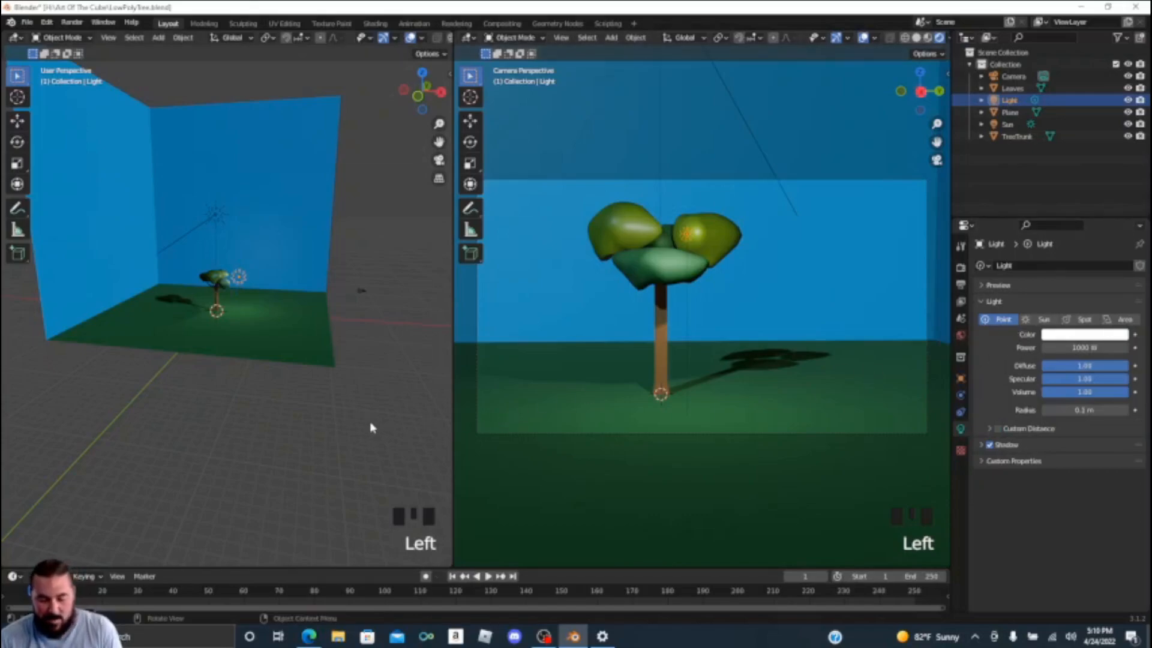
key("g")
key("z")
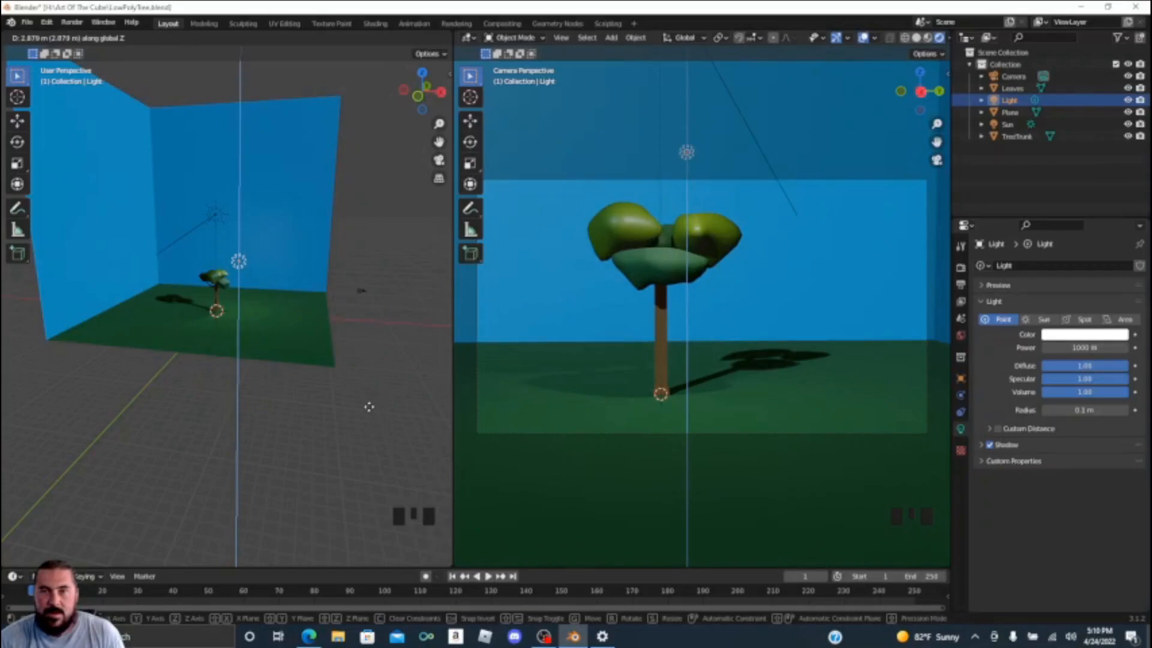
left_click(367, 413)
left_click_drag(1079, 347, 1047, 348)
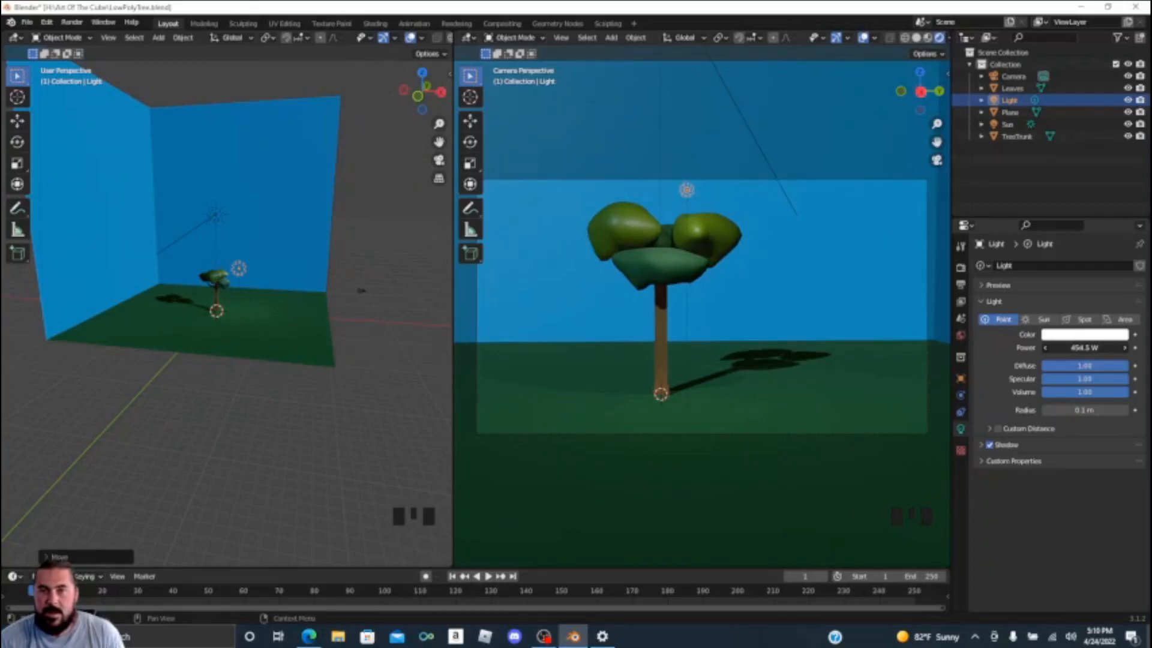
left_click_drag(1079, 347, 1083, 348)
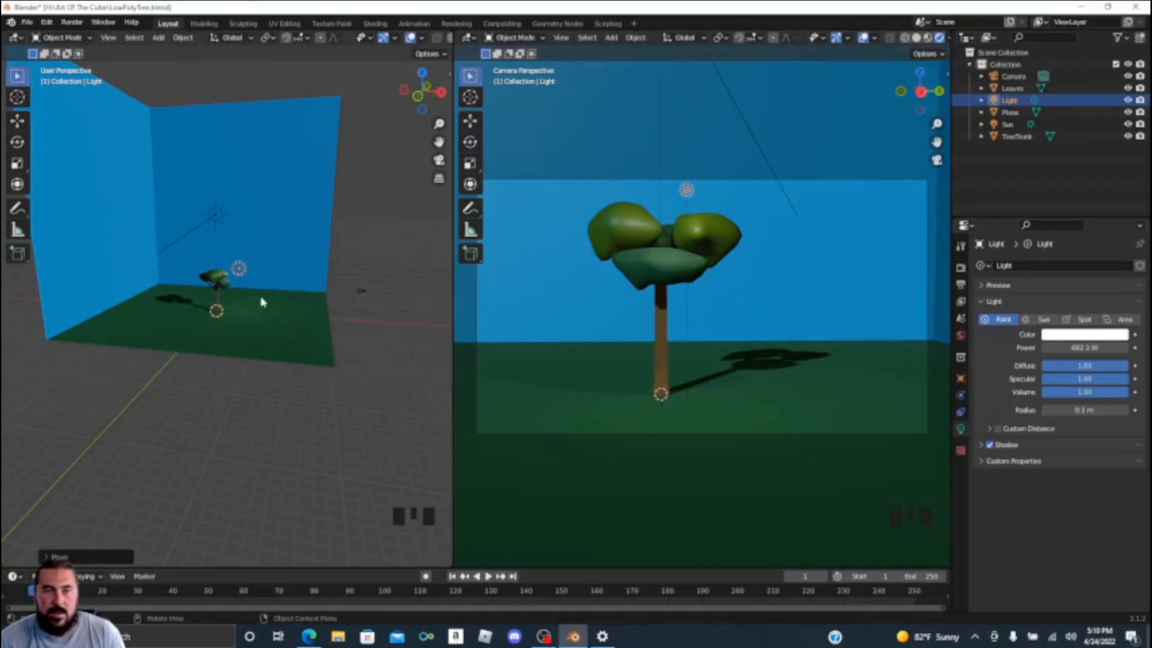
Move the point light along X away from the tree toward the camera, and set its power to about 1240 W
key("g")
key("x")
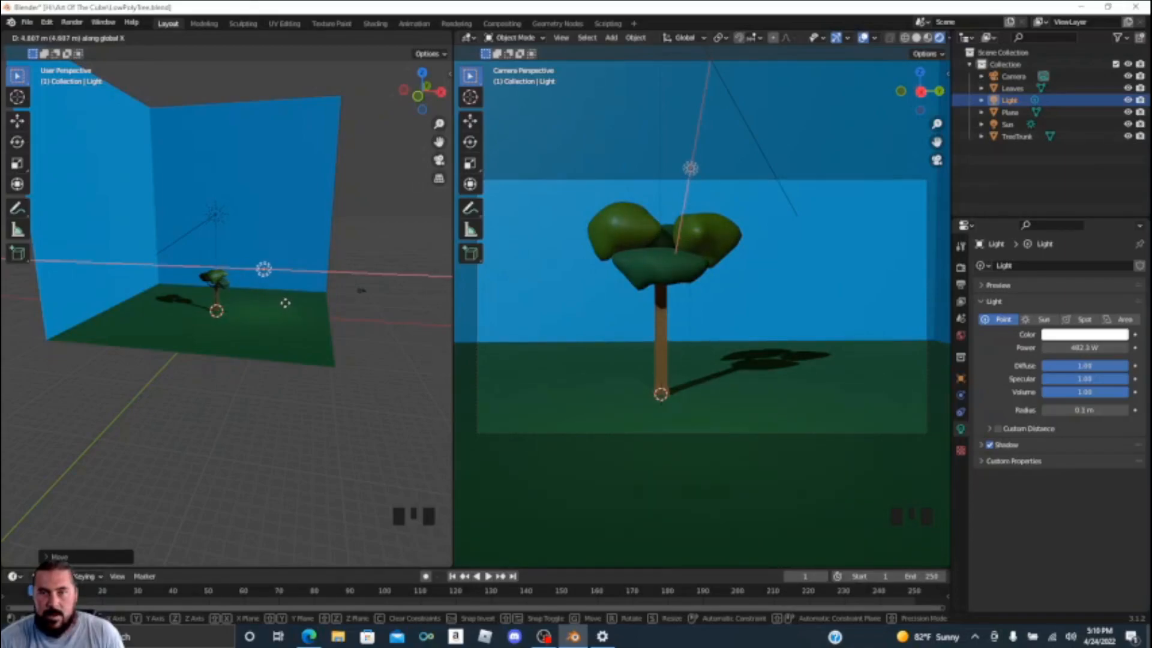
left_click(285, 303)
left_click_drag(1083, 347, 1130, 348)
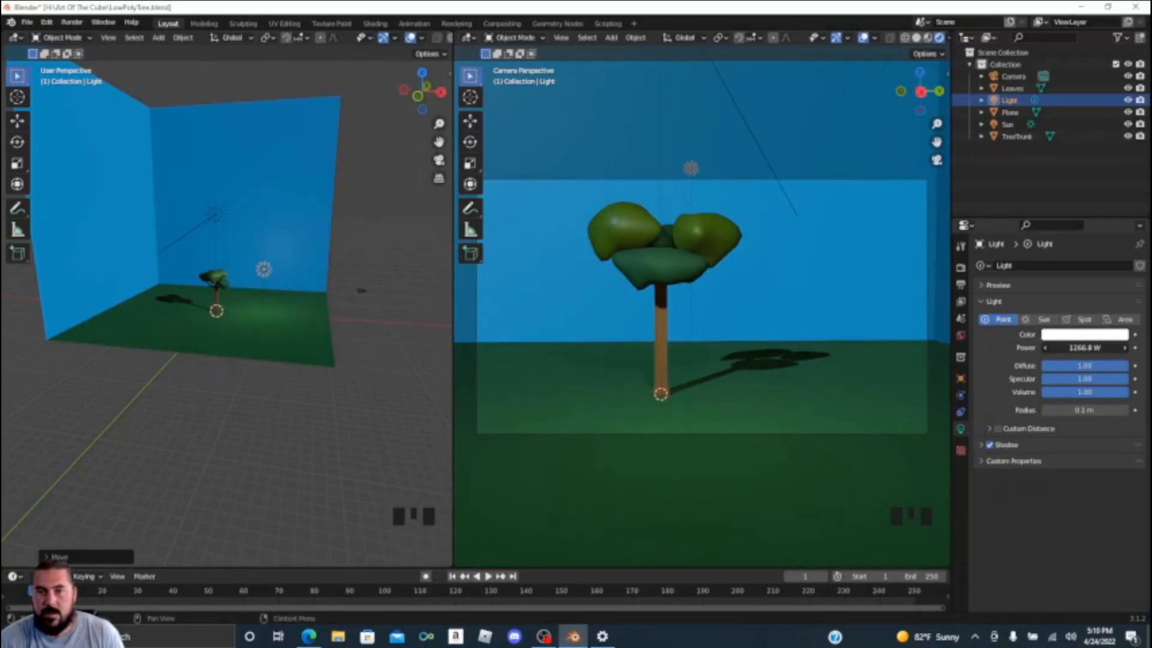
scroll(818, 365, "down", 2)
middle_click_drag(819, 364, 470, 357)
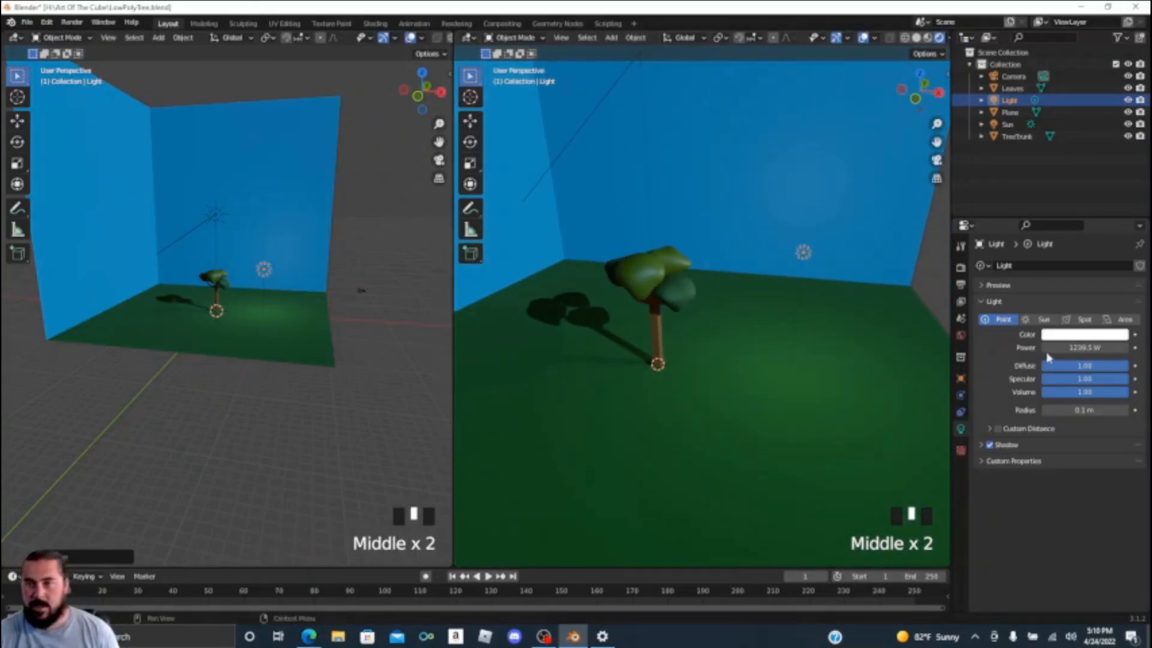
Lower the point light's volume factor to about 0.8 and move the light about 2.8 m back toward the tree
left_click_drag(1085, 348, 1114, 396)
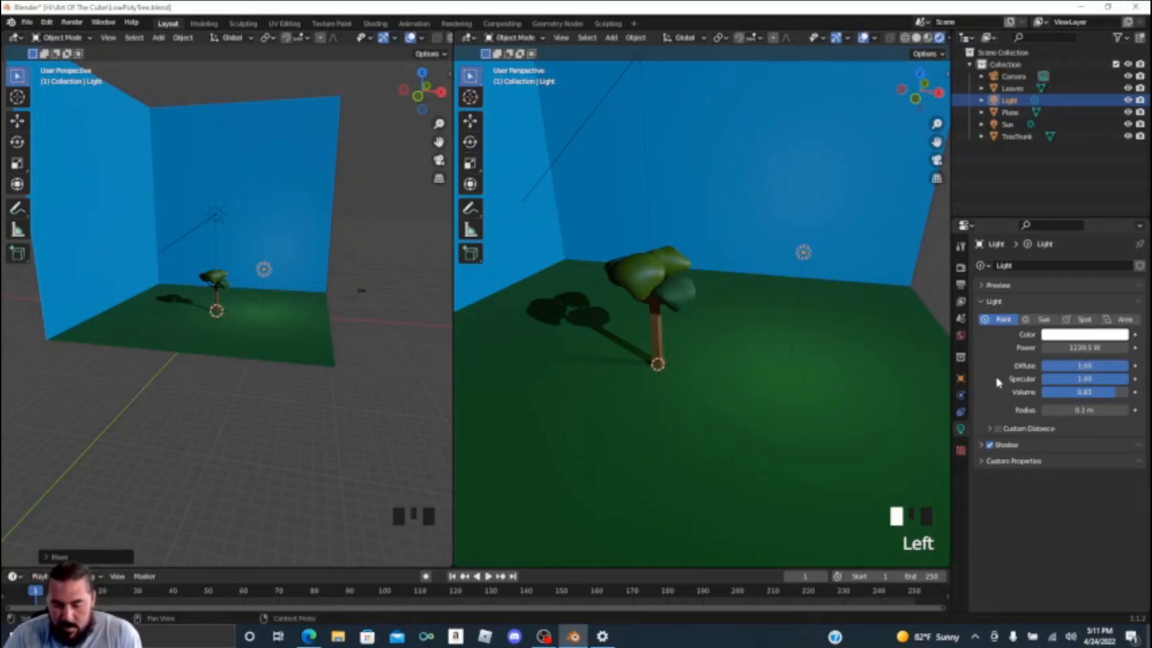
key("g")
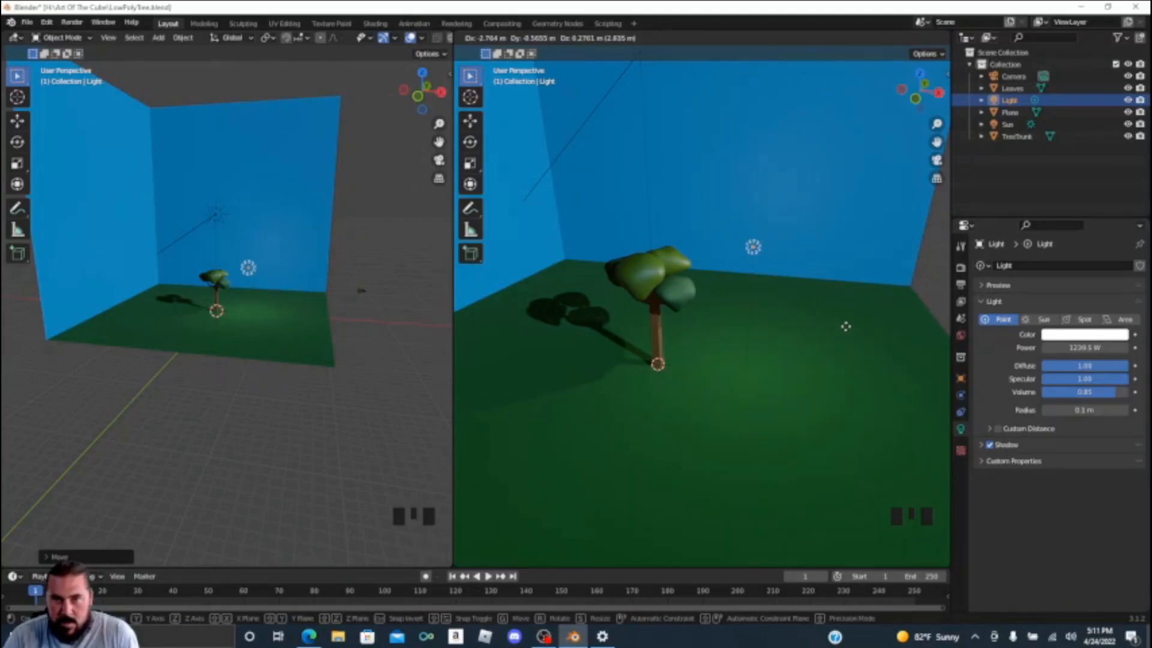
left_click(846, 324)
Try a diffuse factor of 0.29 on the point light, return it to 1.00, and set the power to 366 W in camera view
left_click_drag(1080, 367, 1066, 365)
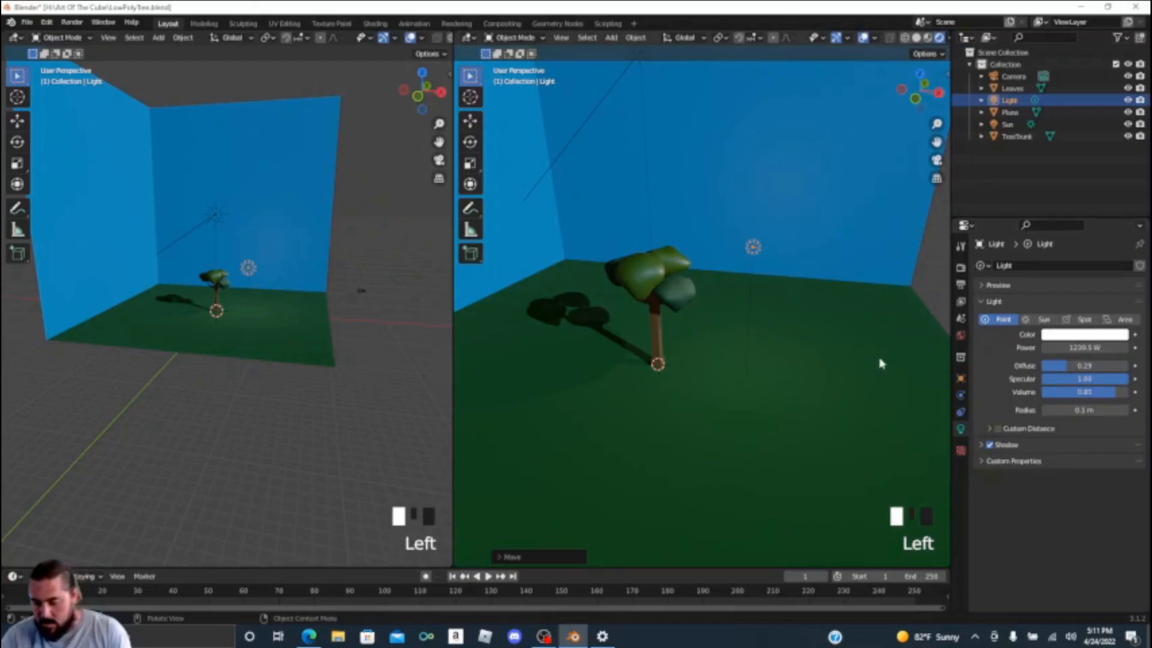
key("KP_0")
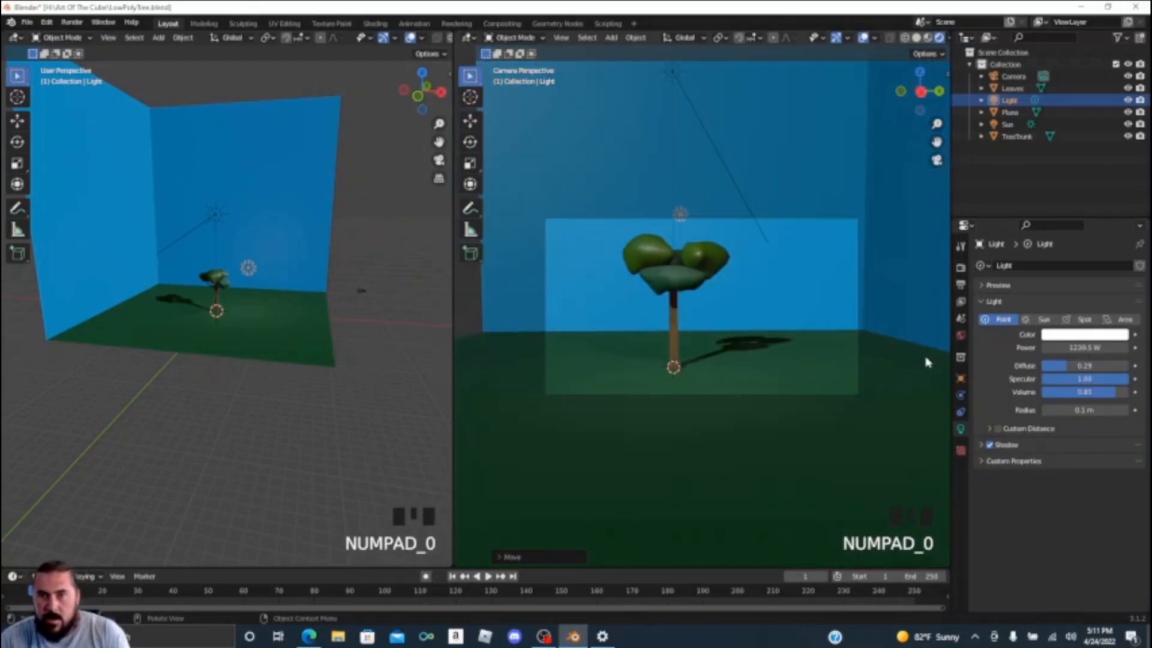
left_click(1080, 365)
left_click_drag(1079, 366, 1094, 347)
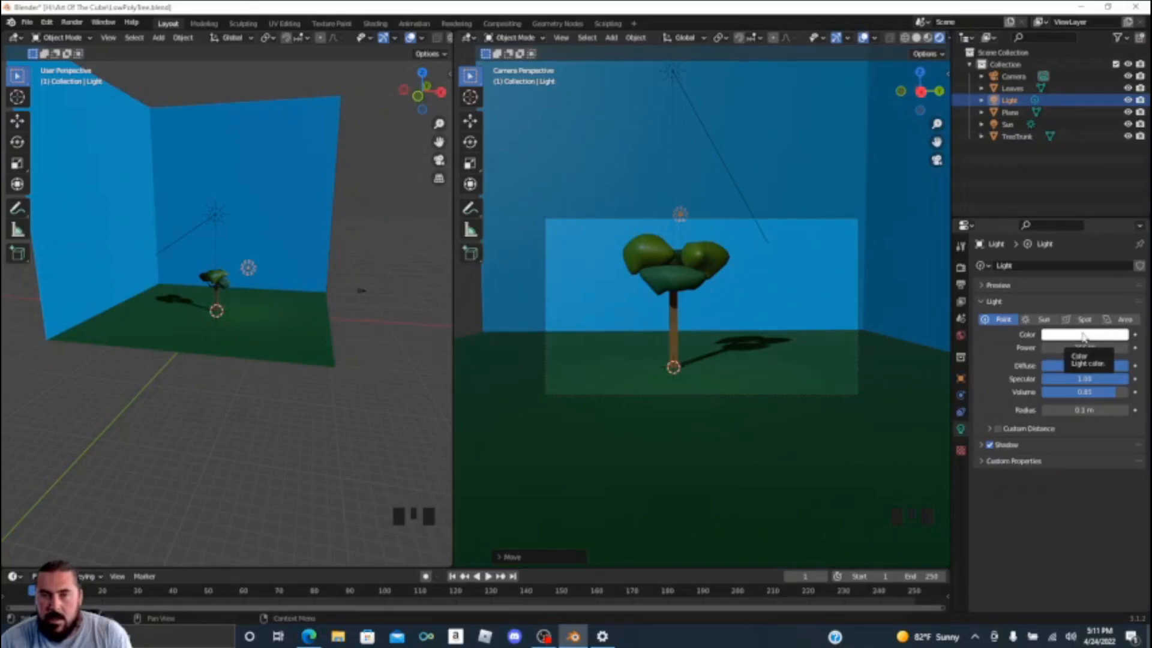
scroll(782, 293, "up", 3)
scroll(780, 291, "down", 2)
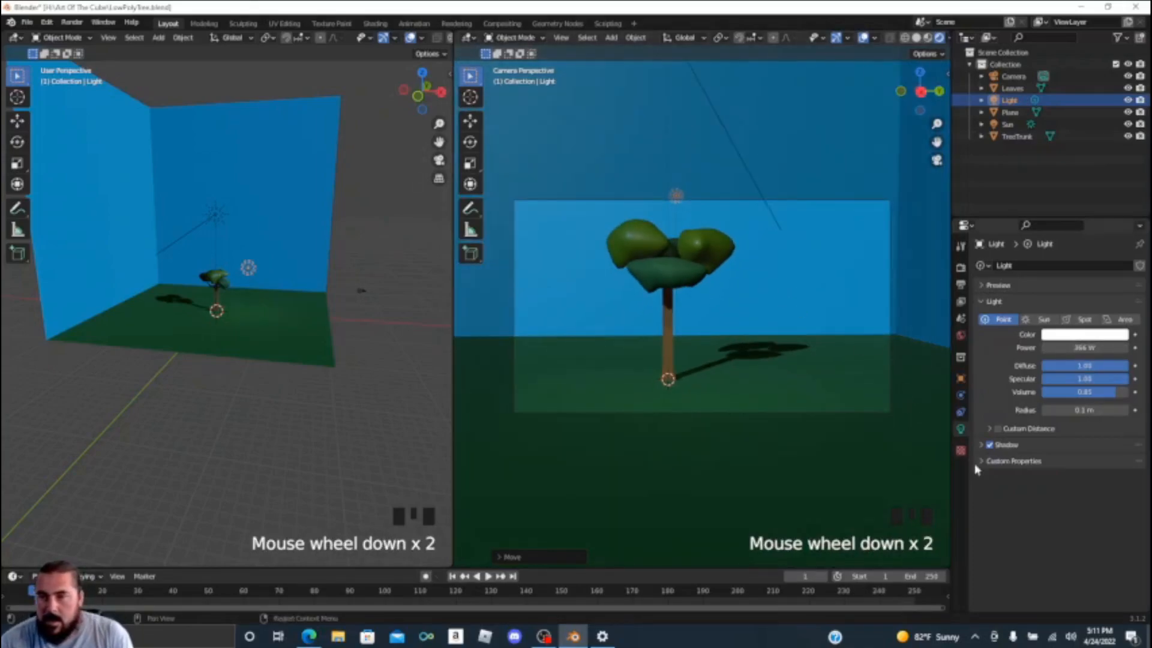
Change the point light's color to a pale yellow and set its power to about 656 W
left_click(1069, 334)
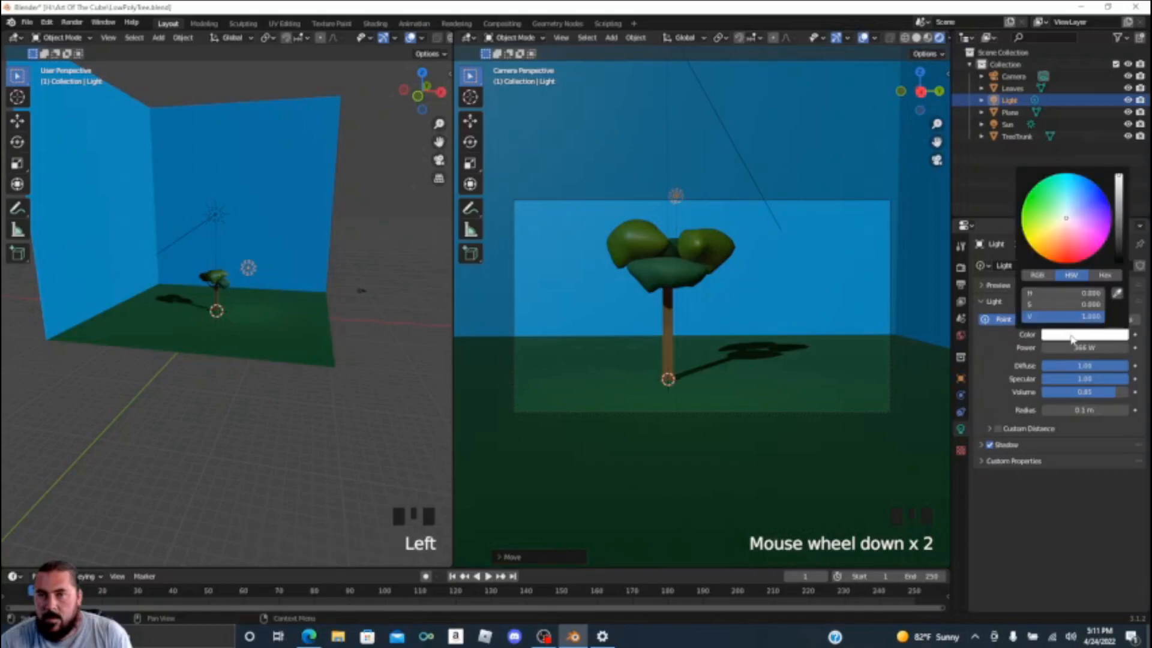
left_click(1064, 219)
mouse_move(1064, 218)
left_mouse_down()
mouse_move(1049, 237)
mouse_move(1056, 201)
mouse_move(1077, 193)
mouse_move(1047, 204)
mouse_move(1047, 225)
left_mouse_up()
mouse_move(1074, 347)
left_mouse_down()
mouse_move(1122, 348)
mouse_move(1080, 348)
left_mouse_up()
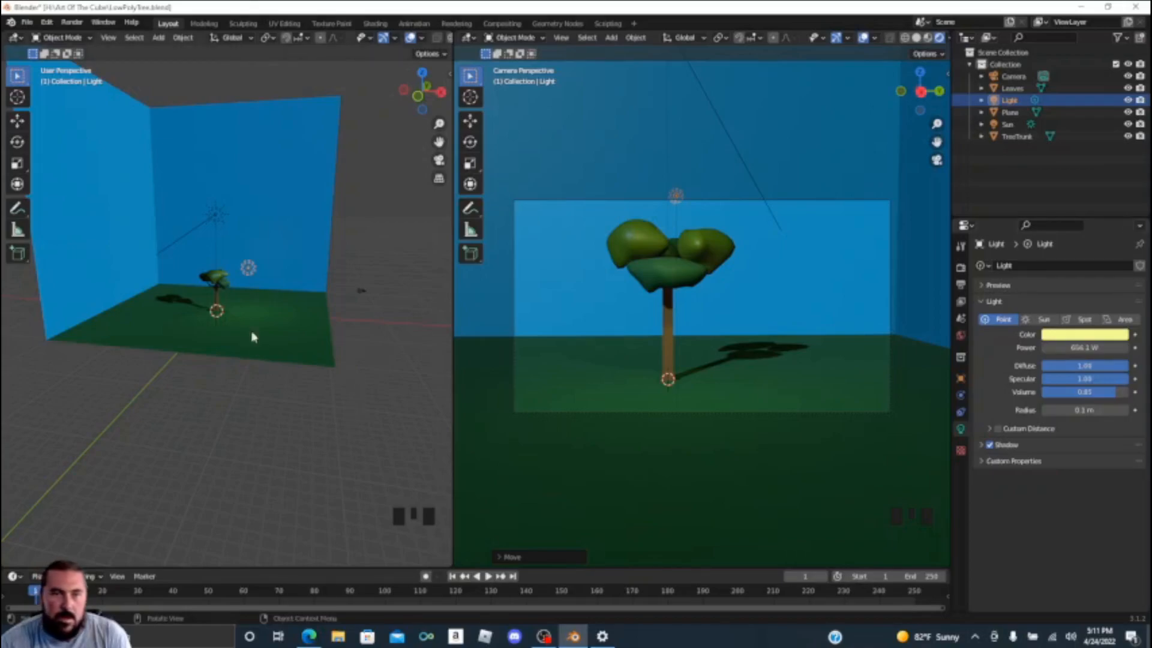
From the top view, move the point light to the tree's front side, keeping its height locked
middle_click_drag(251, 305, 260, 385)
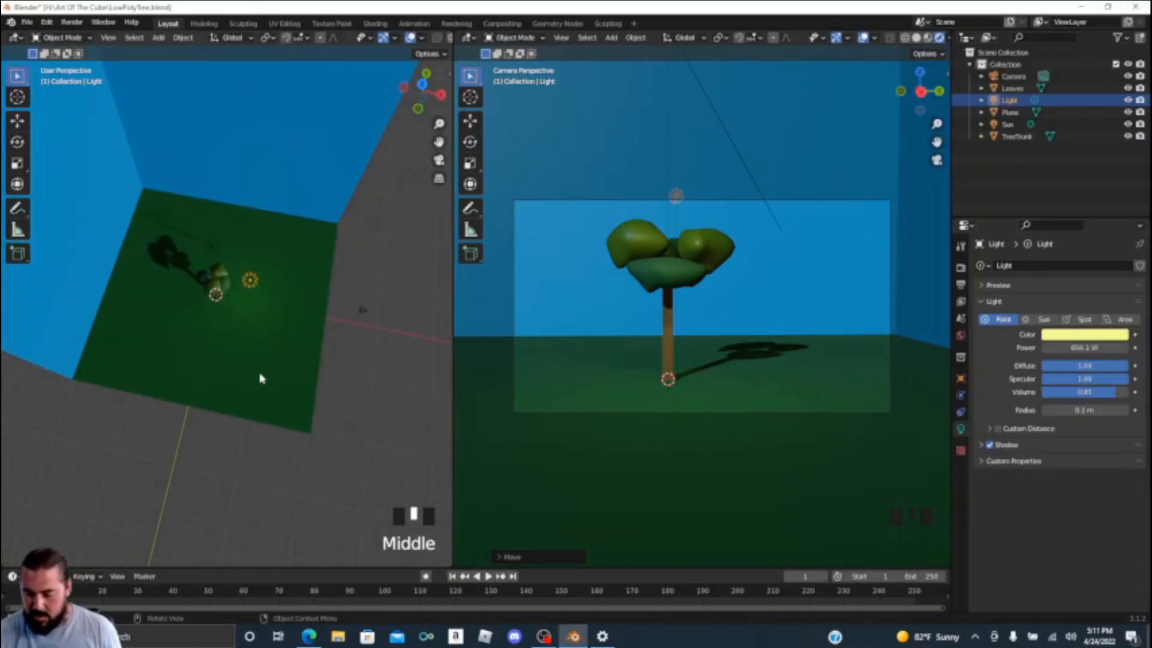
key("KP_7")
key("g")
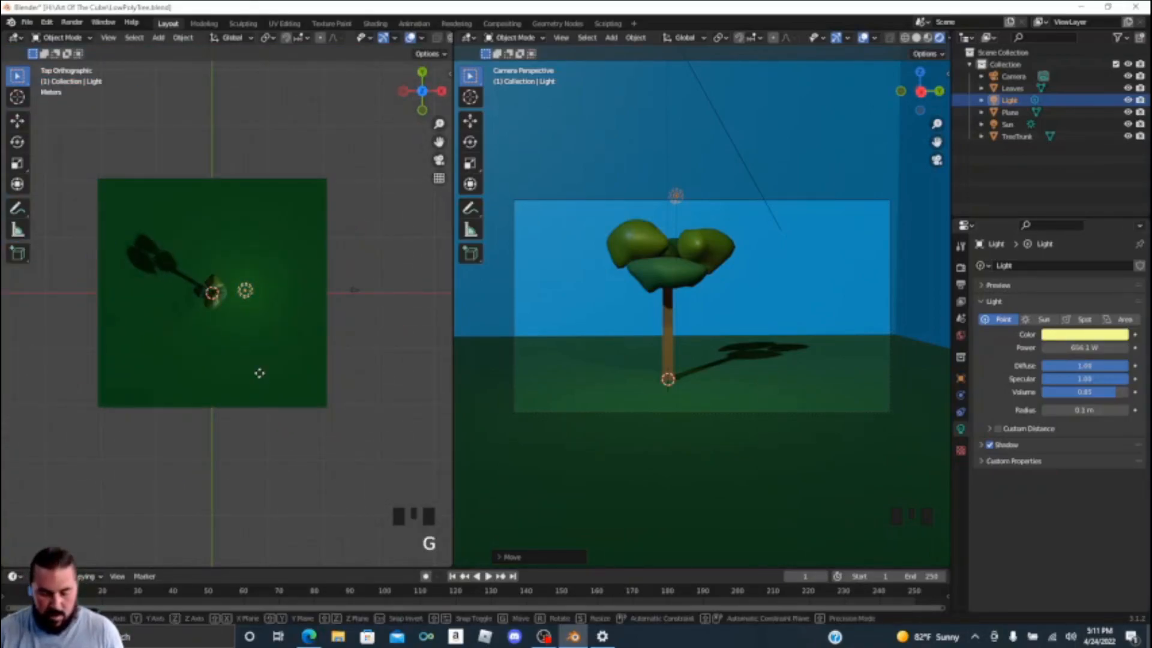
key("shift+z")
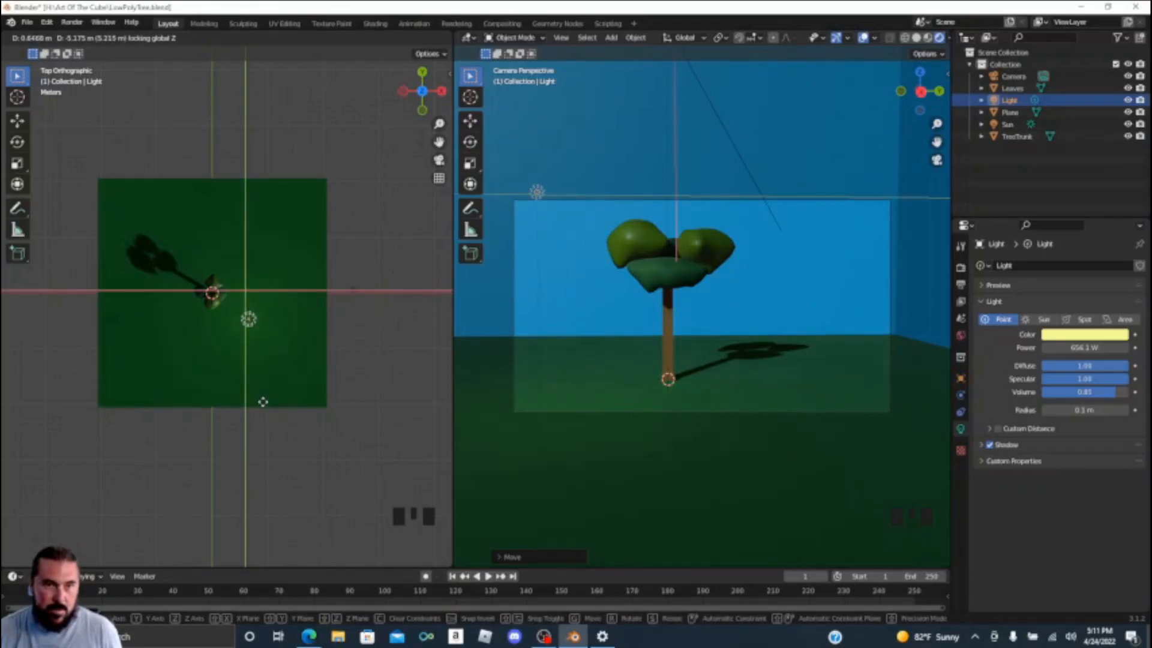
left_click(270, 399)
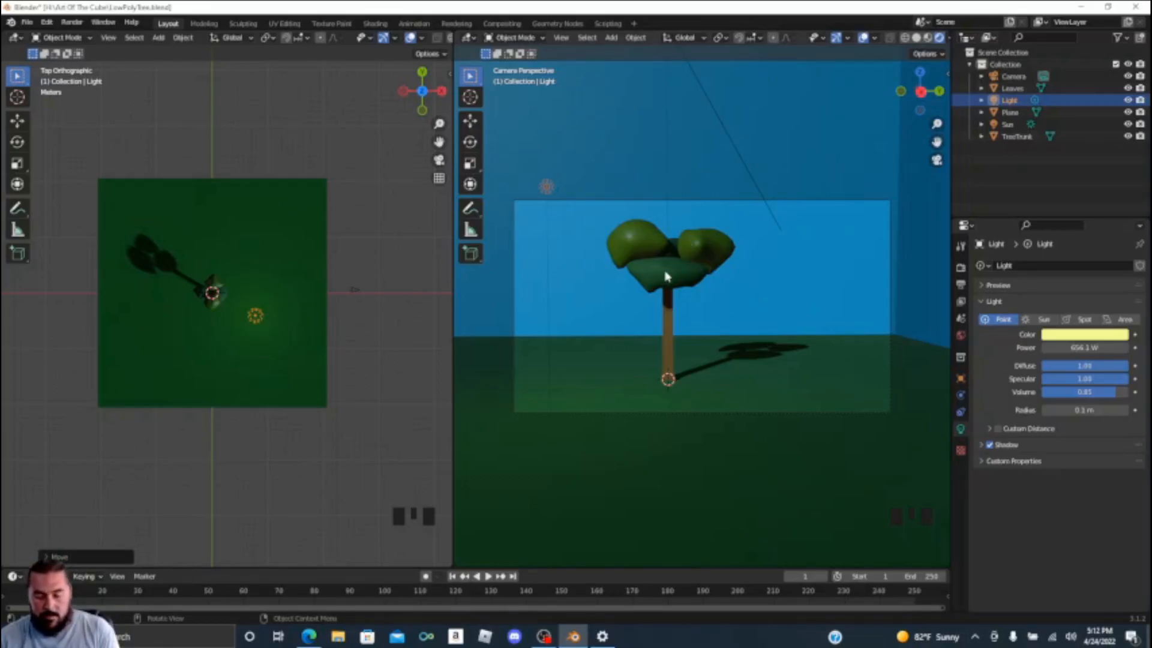
Render the scene from the camera and view the whole resulting image
key("F12")
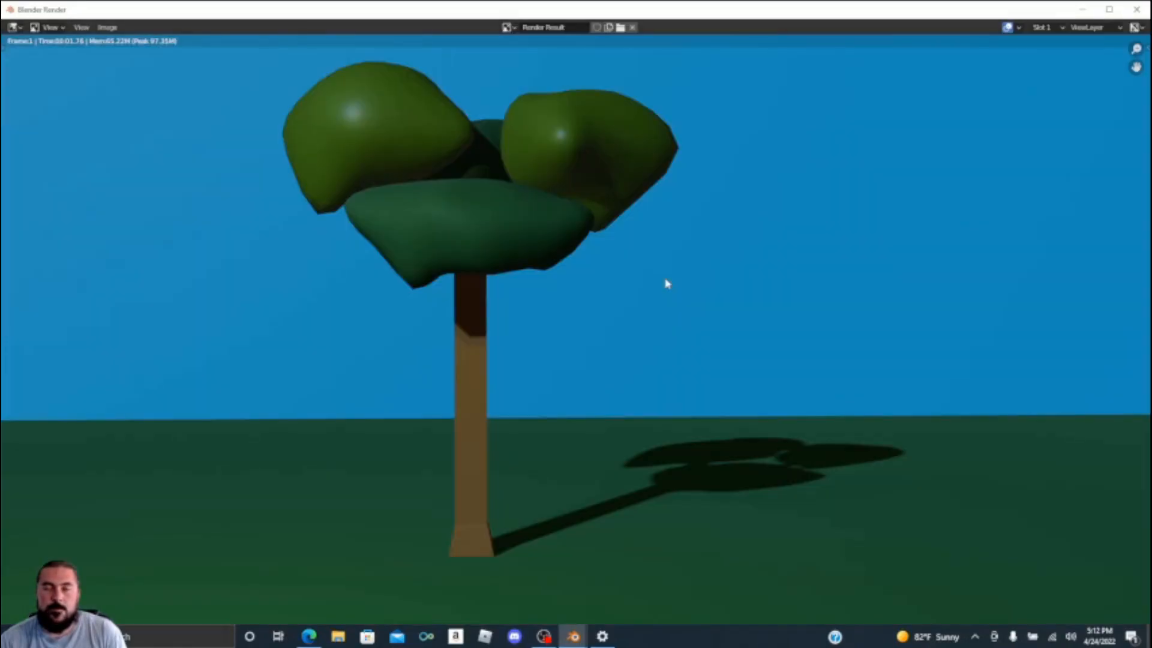
scroll(664, 275, "down", 1)
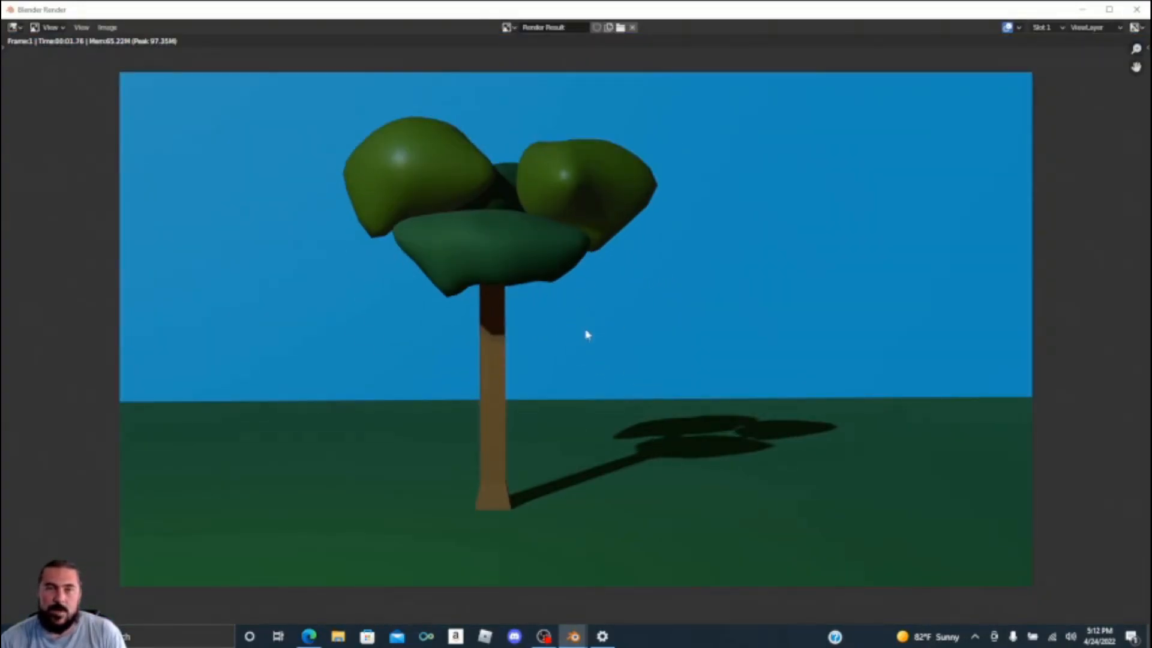
middle_click_drag(645, 234, 612, 250)
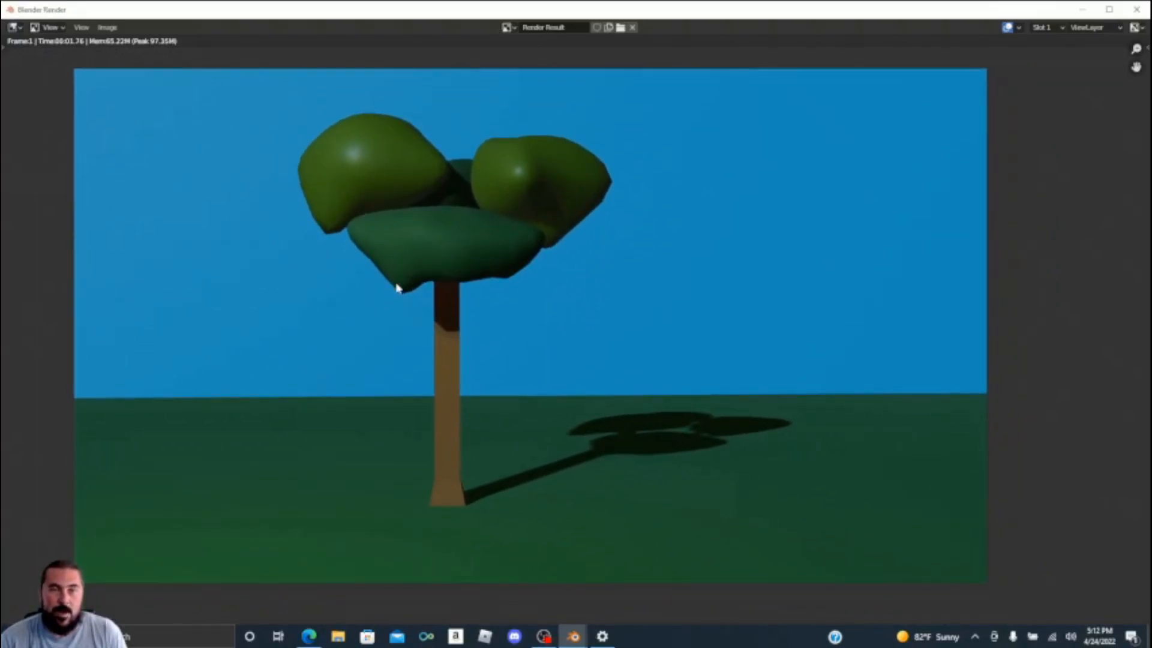
left_click(116, 30)
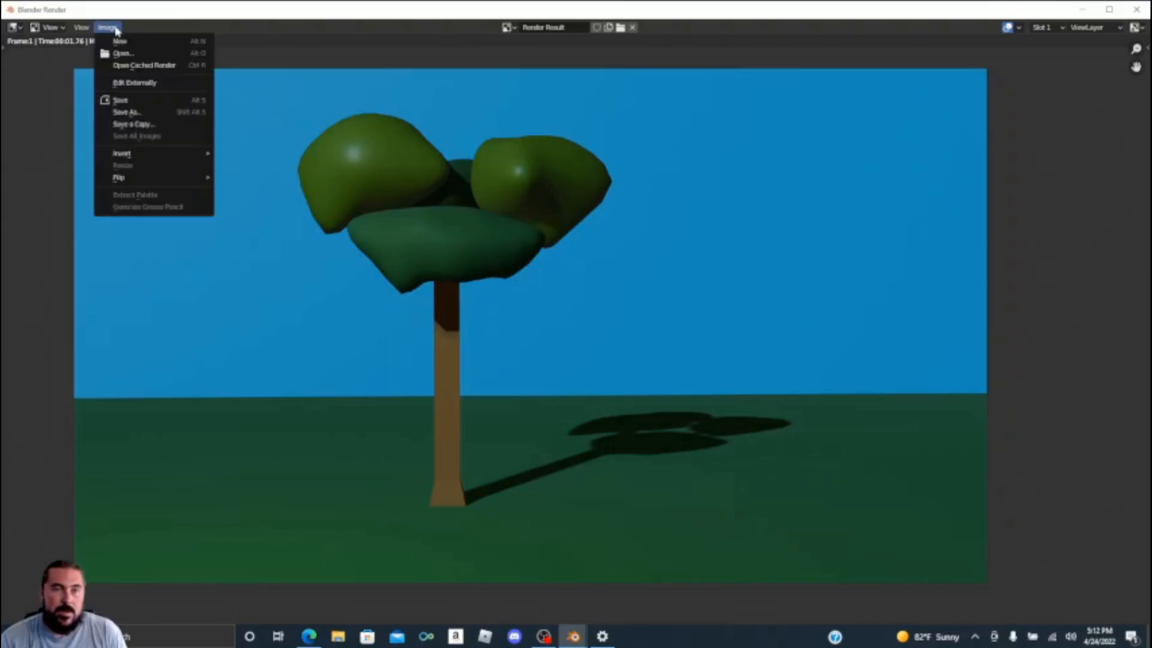
left_click(138, 114)
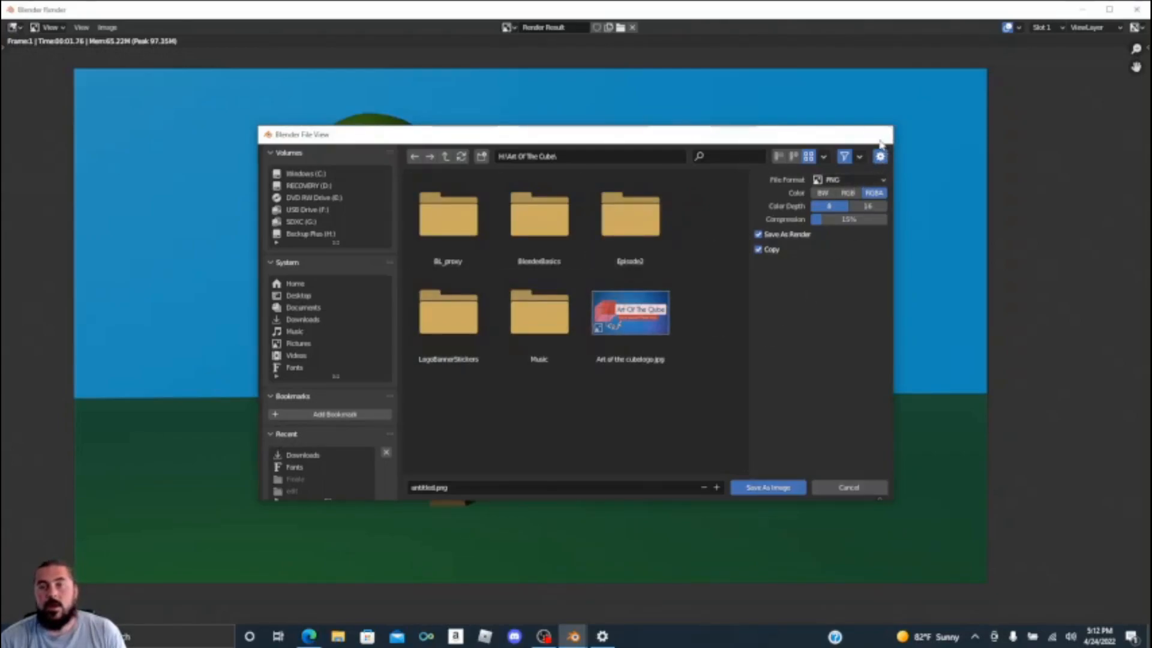
left_click(878, 135)
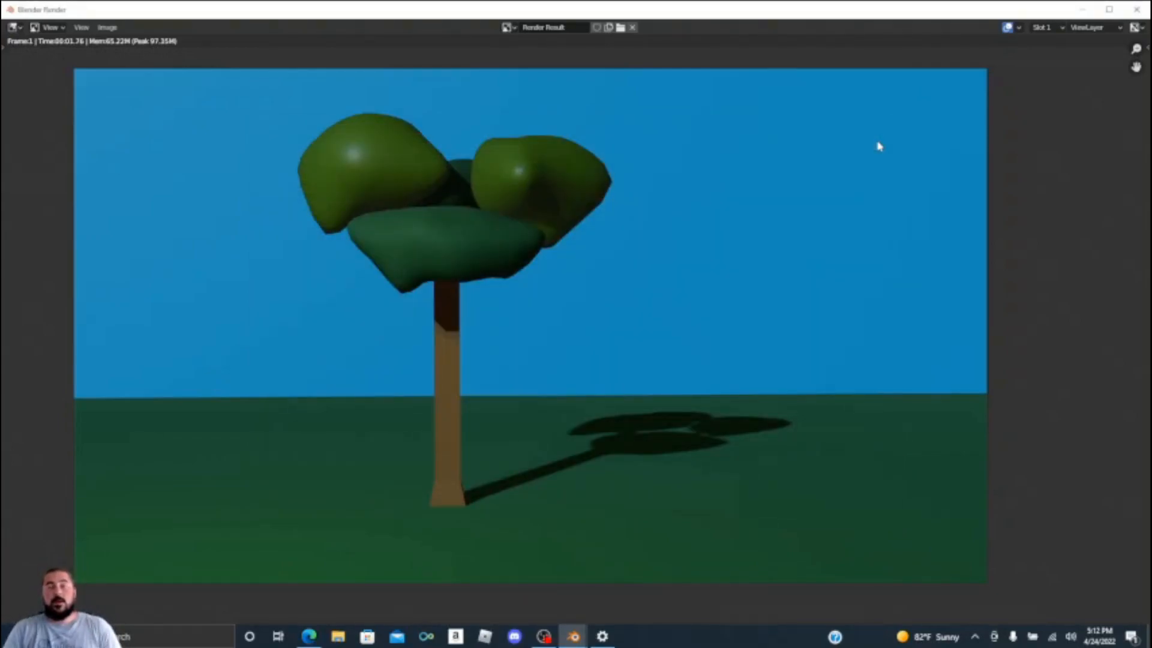